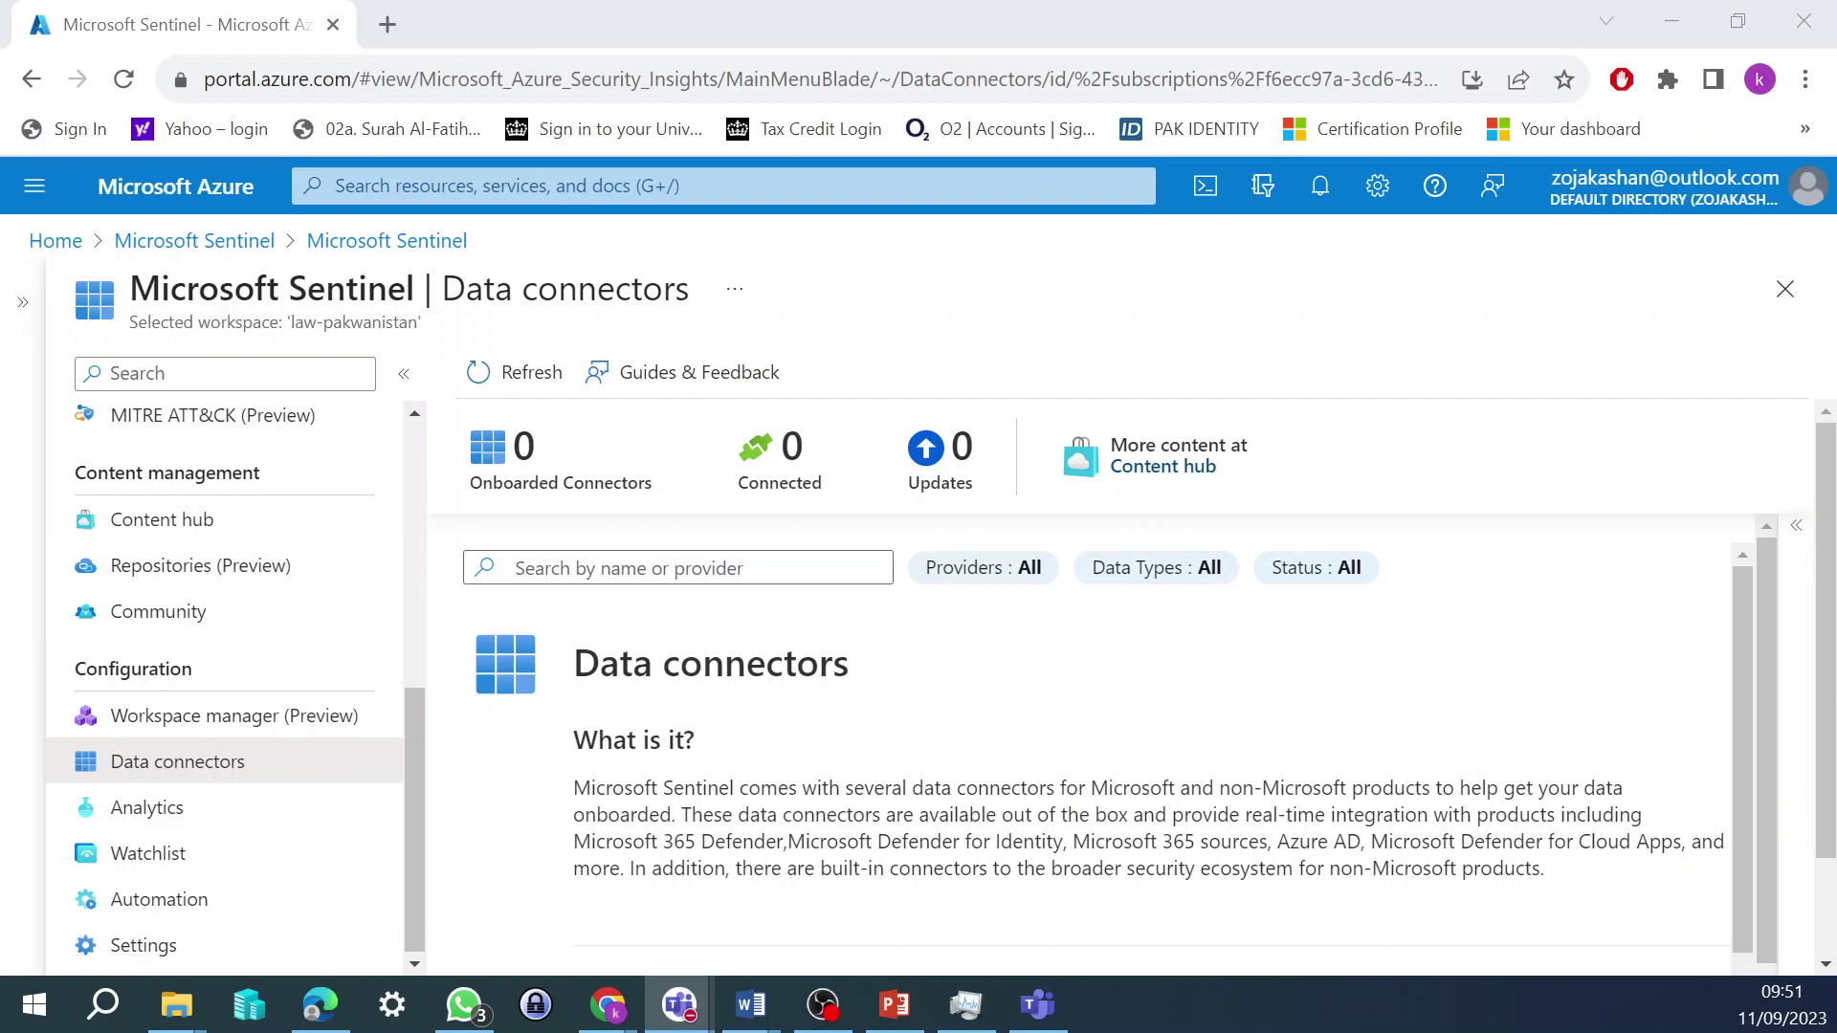
# - Open the Content hub from the data connectors page and filter its content to the provider Microsoft
pyautogui.click(1184, 474)
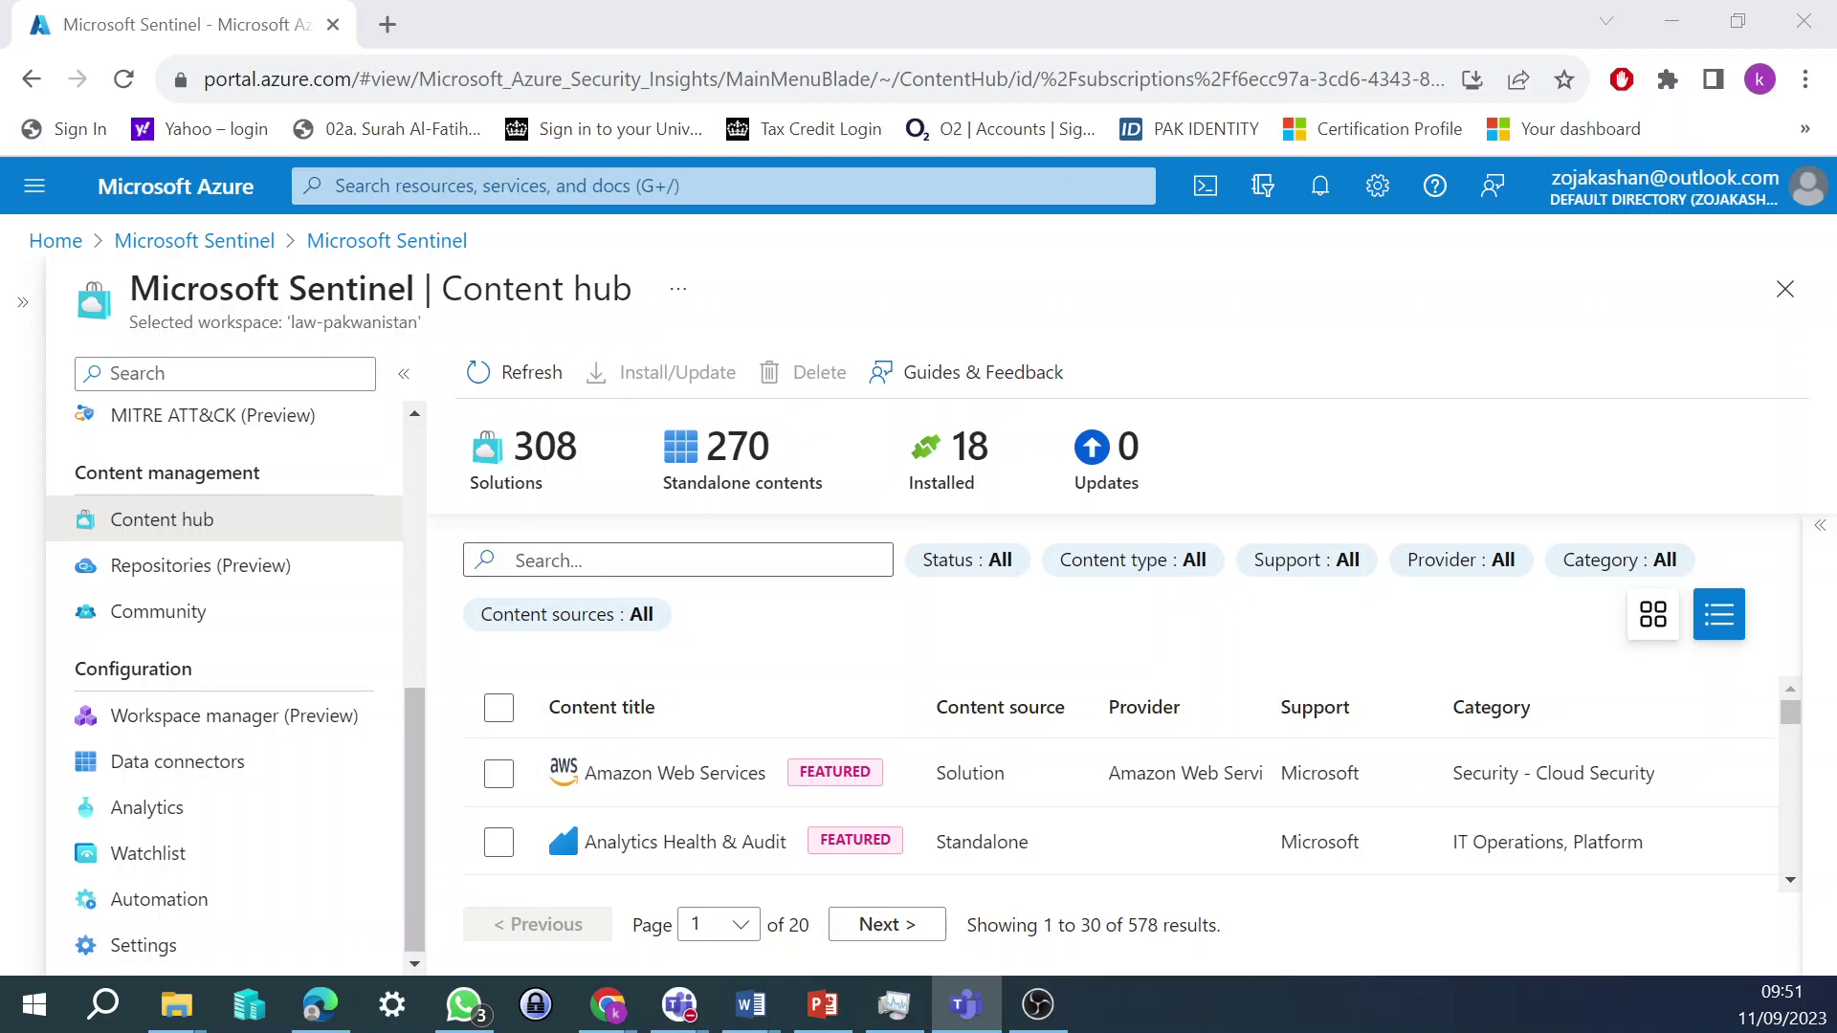
pyautogui.click(1607, 570)
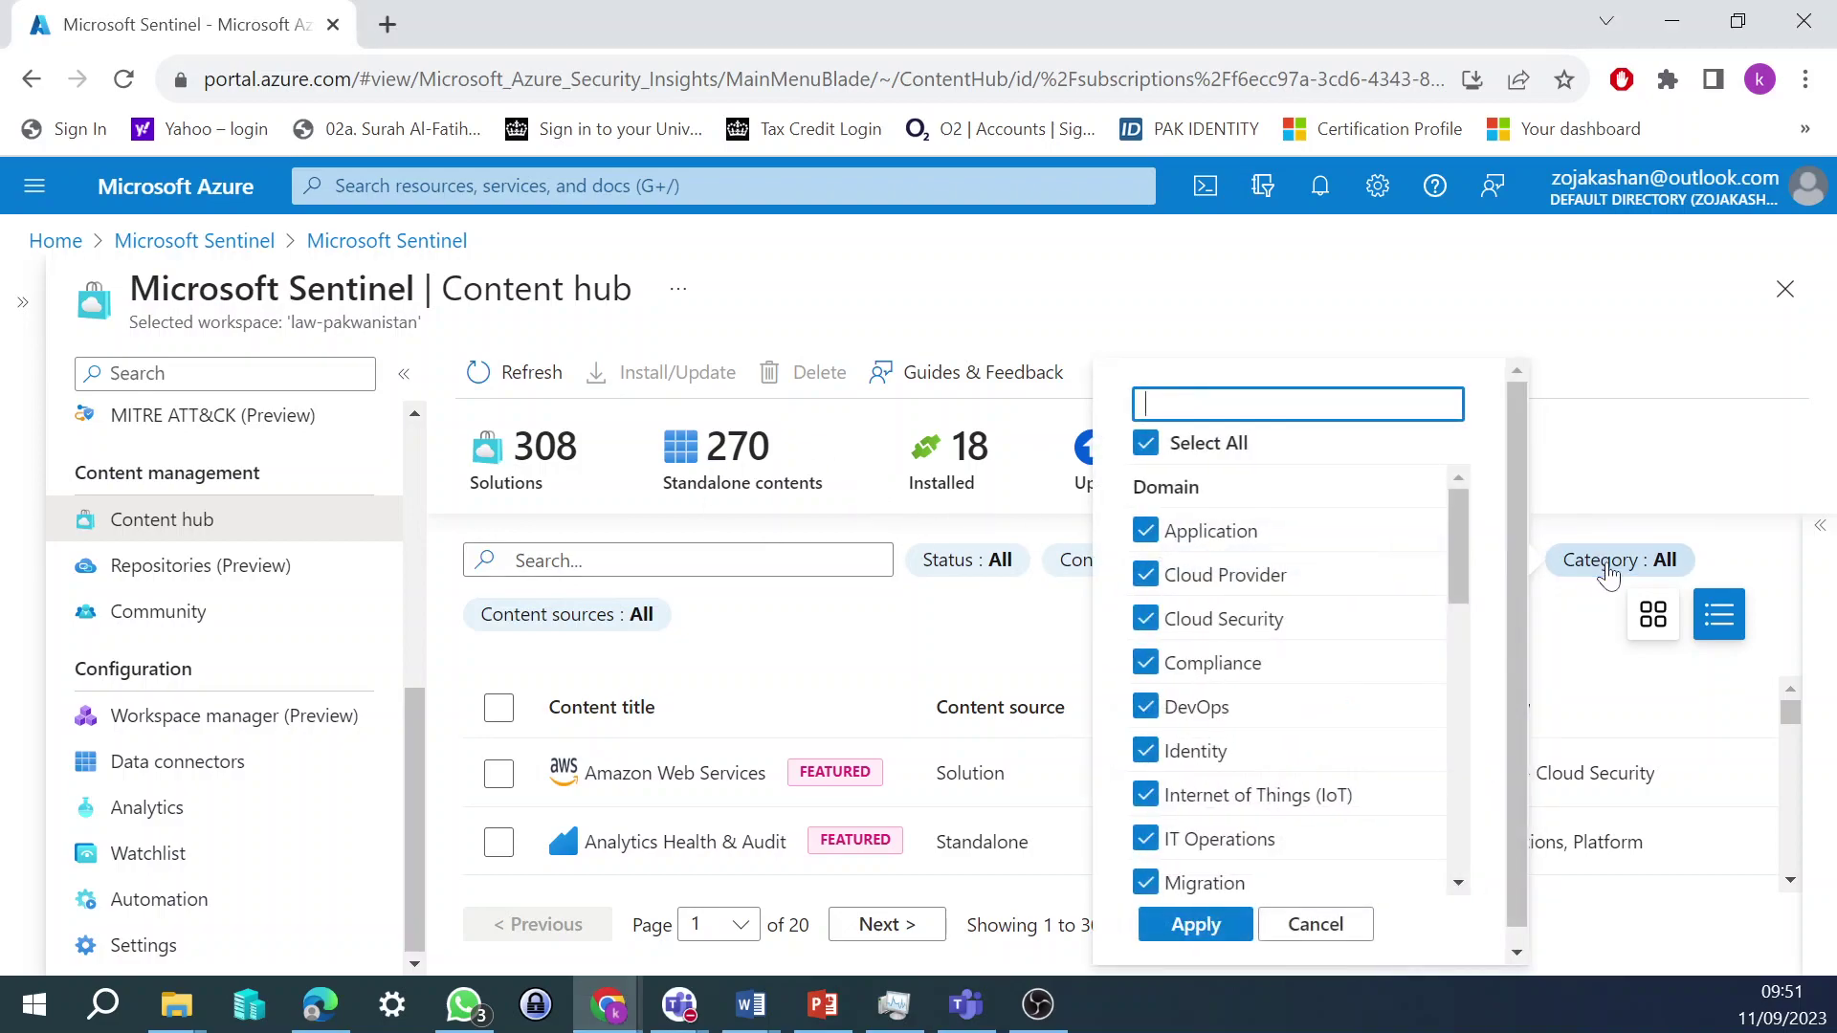
pyautogui.click(1568, 511)
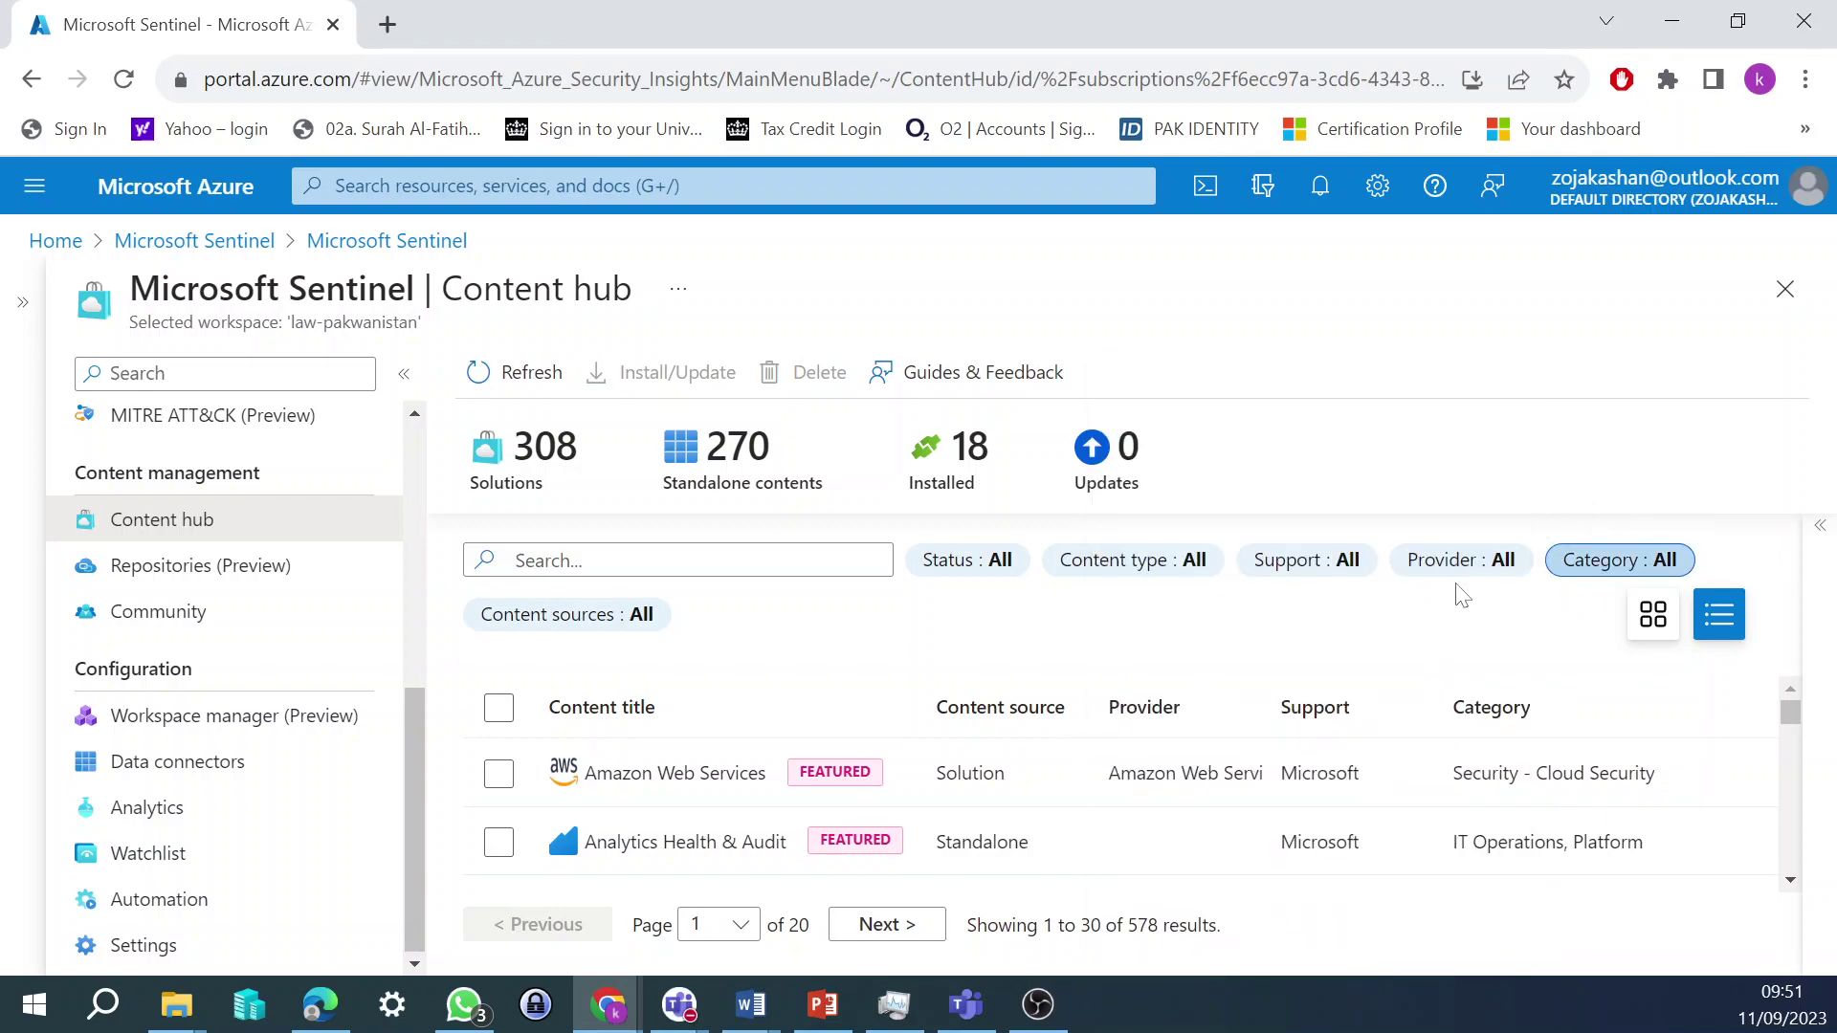
pyautogui.click(1461, 563)
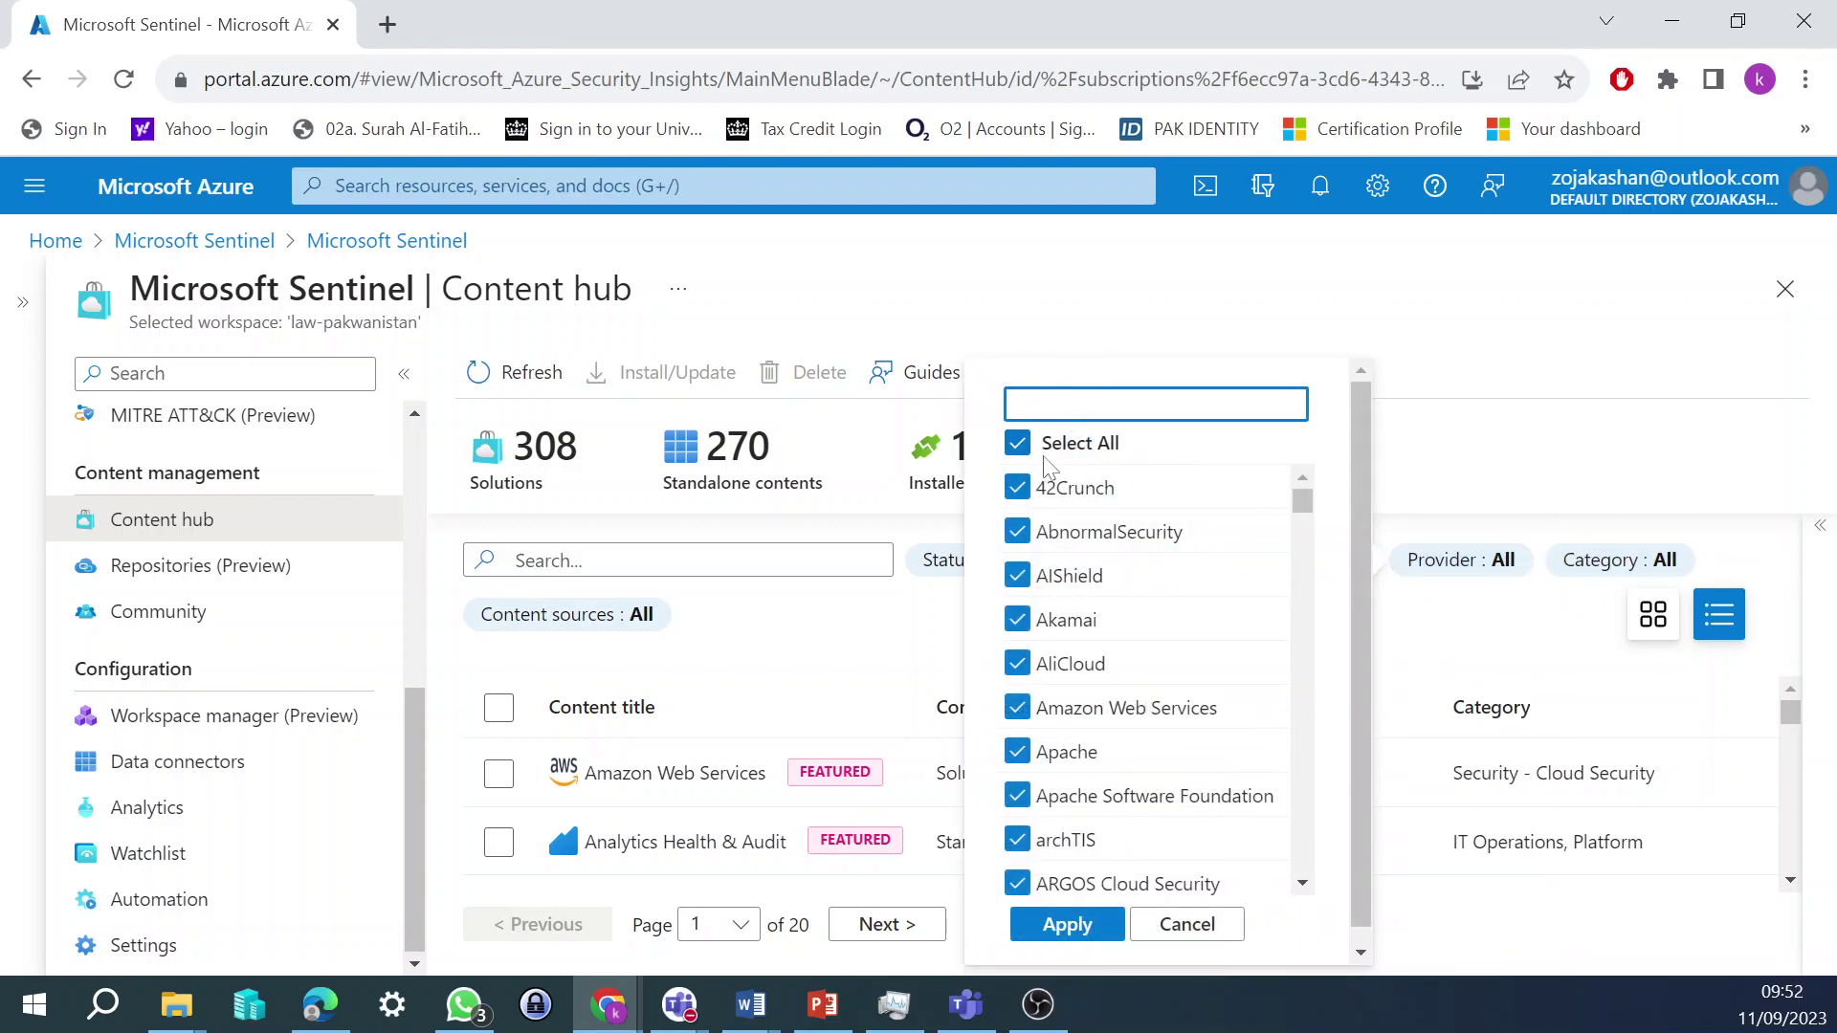
pyautogui.click(1020, 443)
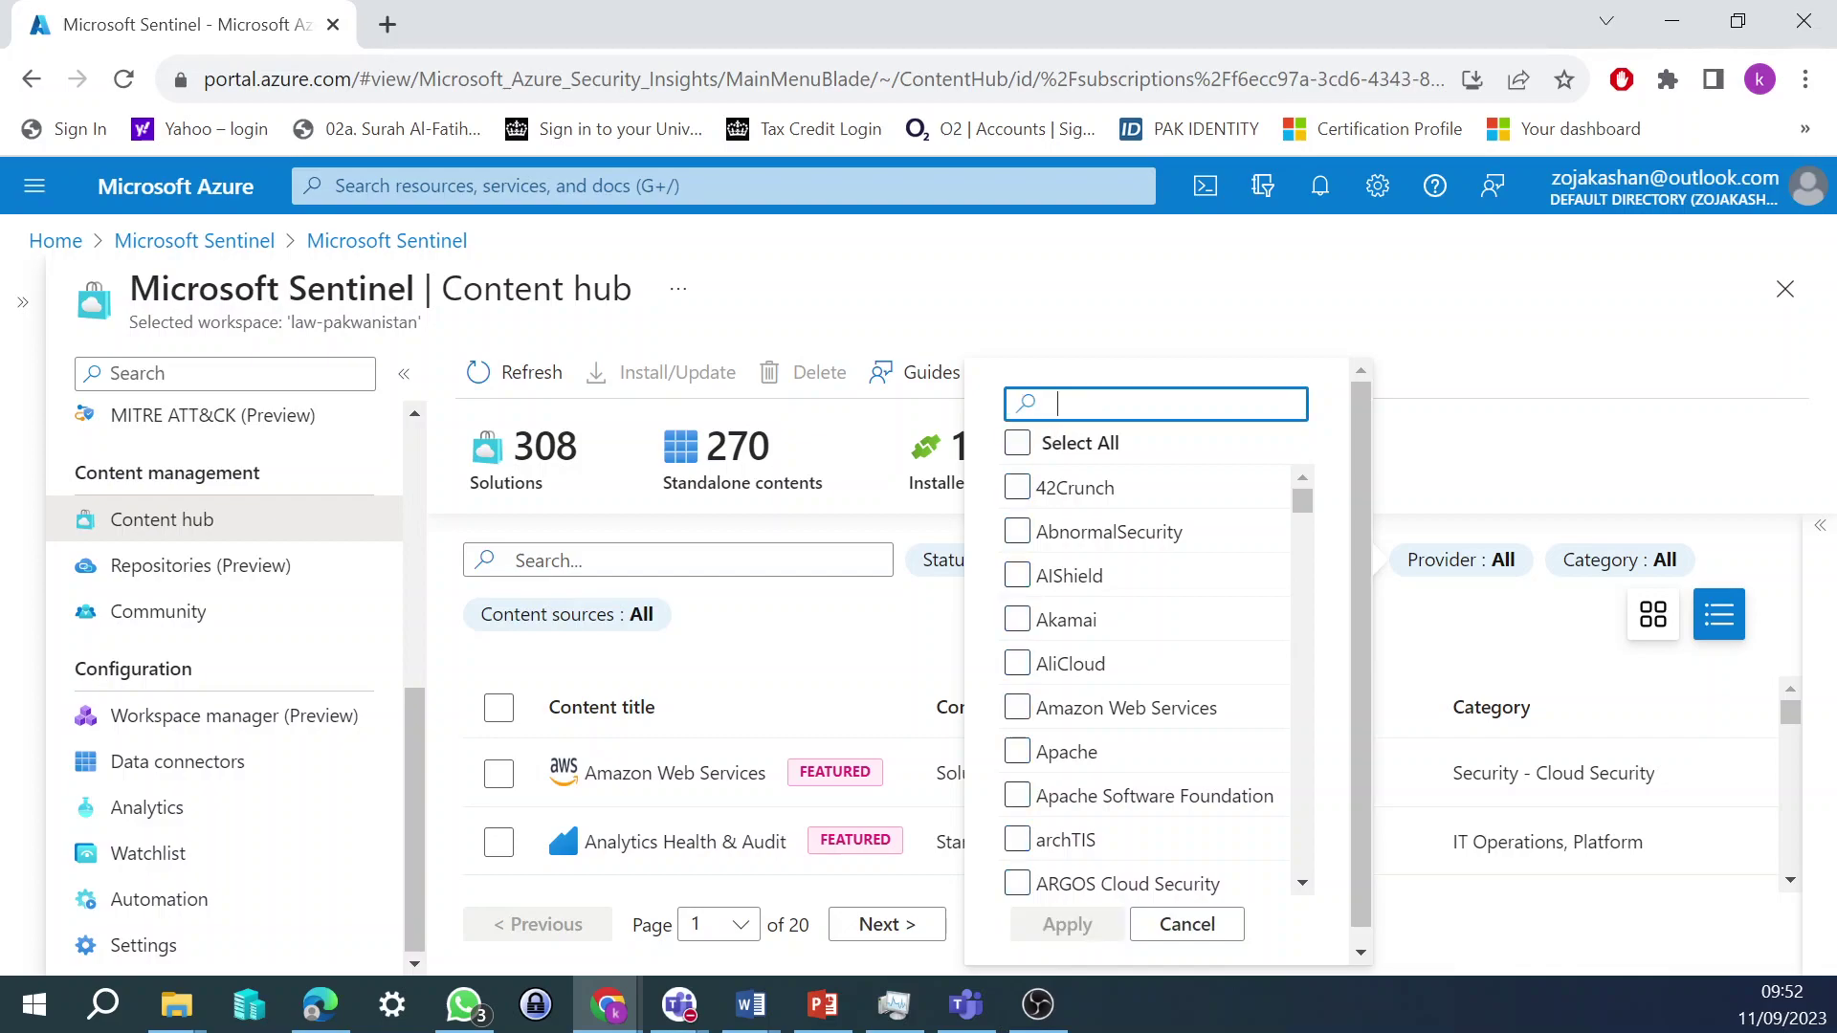
pyautogui.write('MICR')
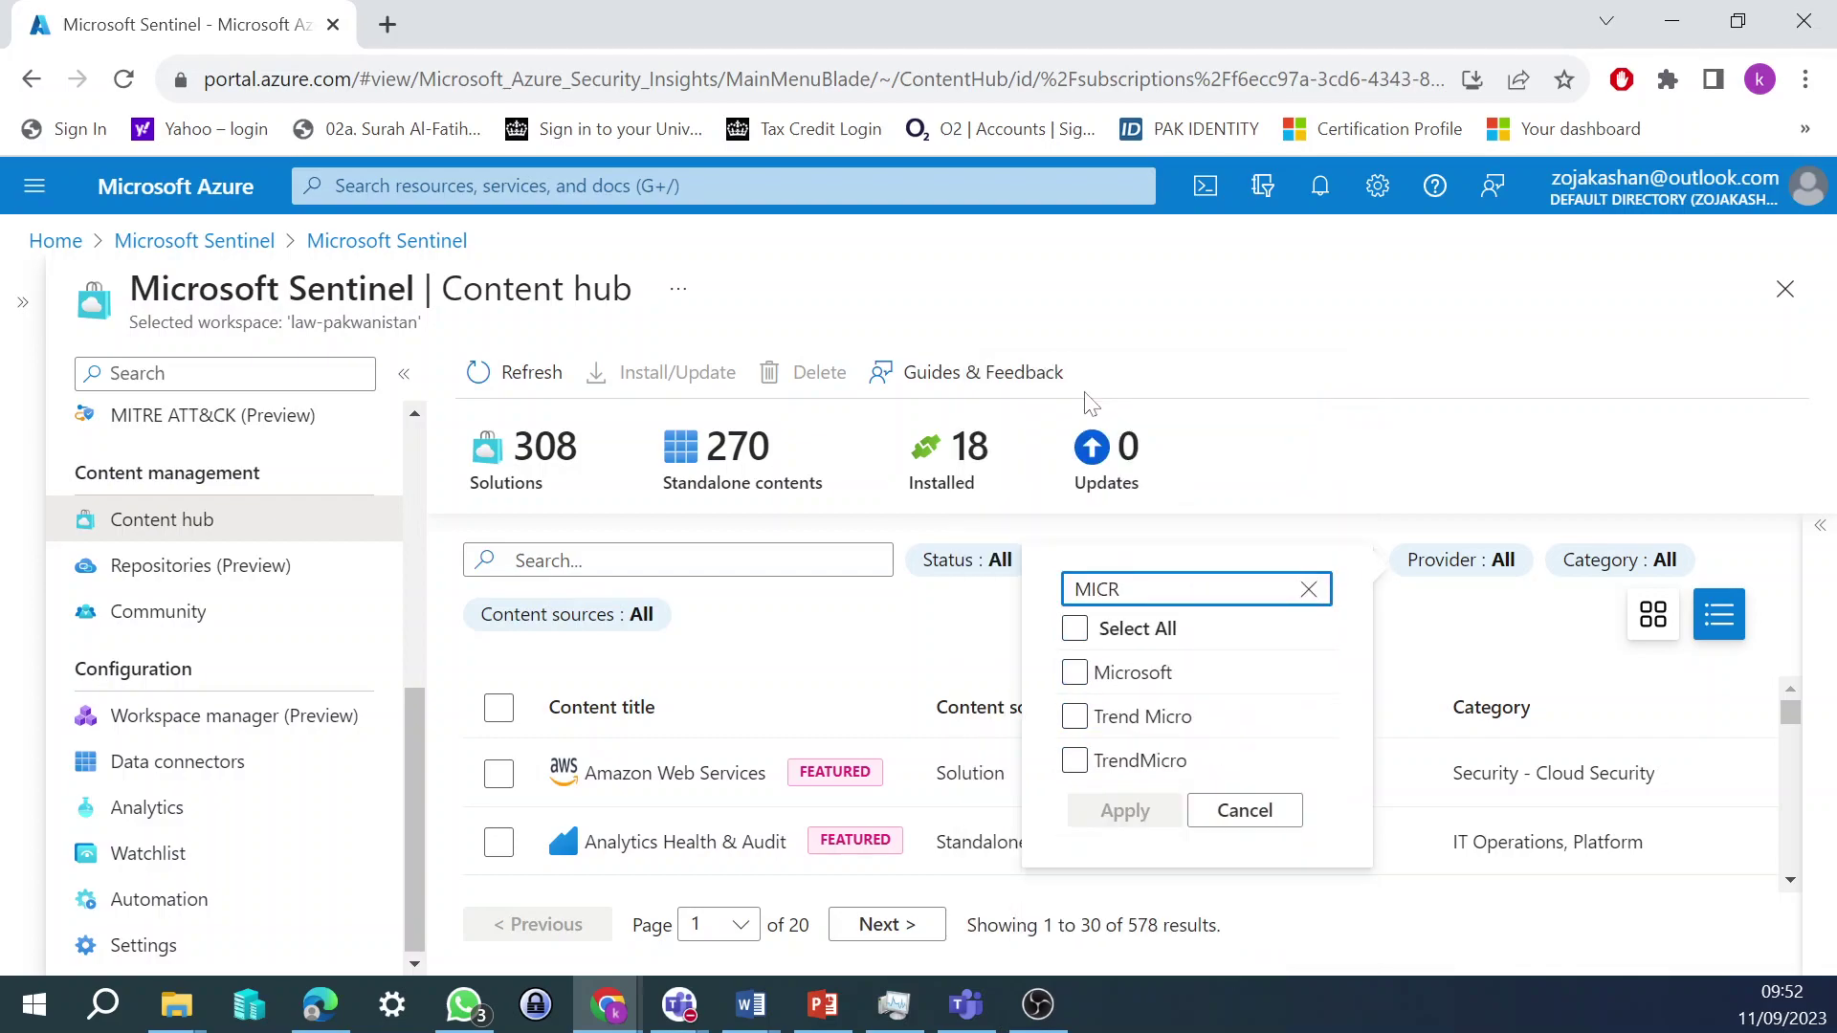
pyautogui.click(1072, 676)
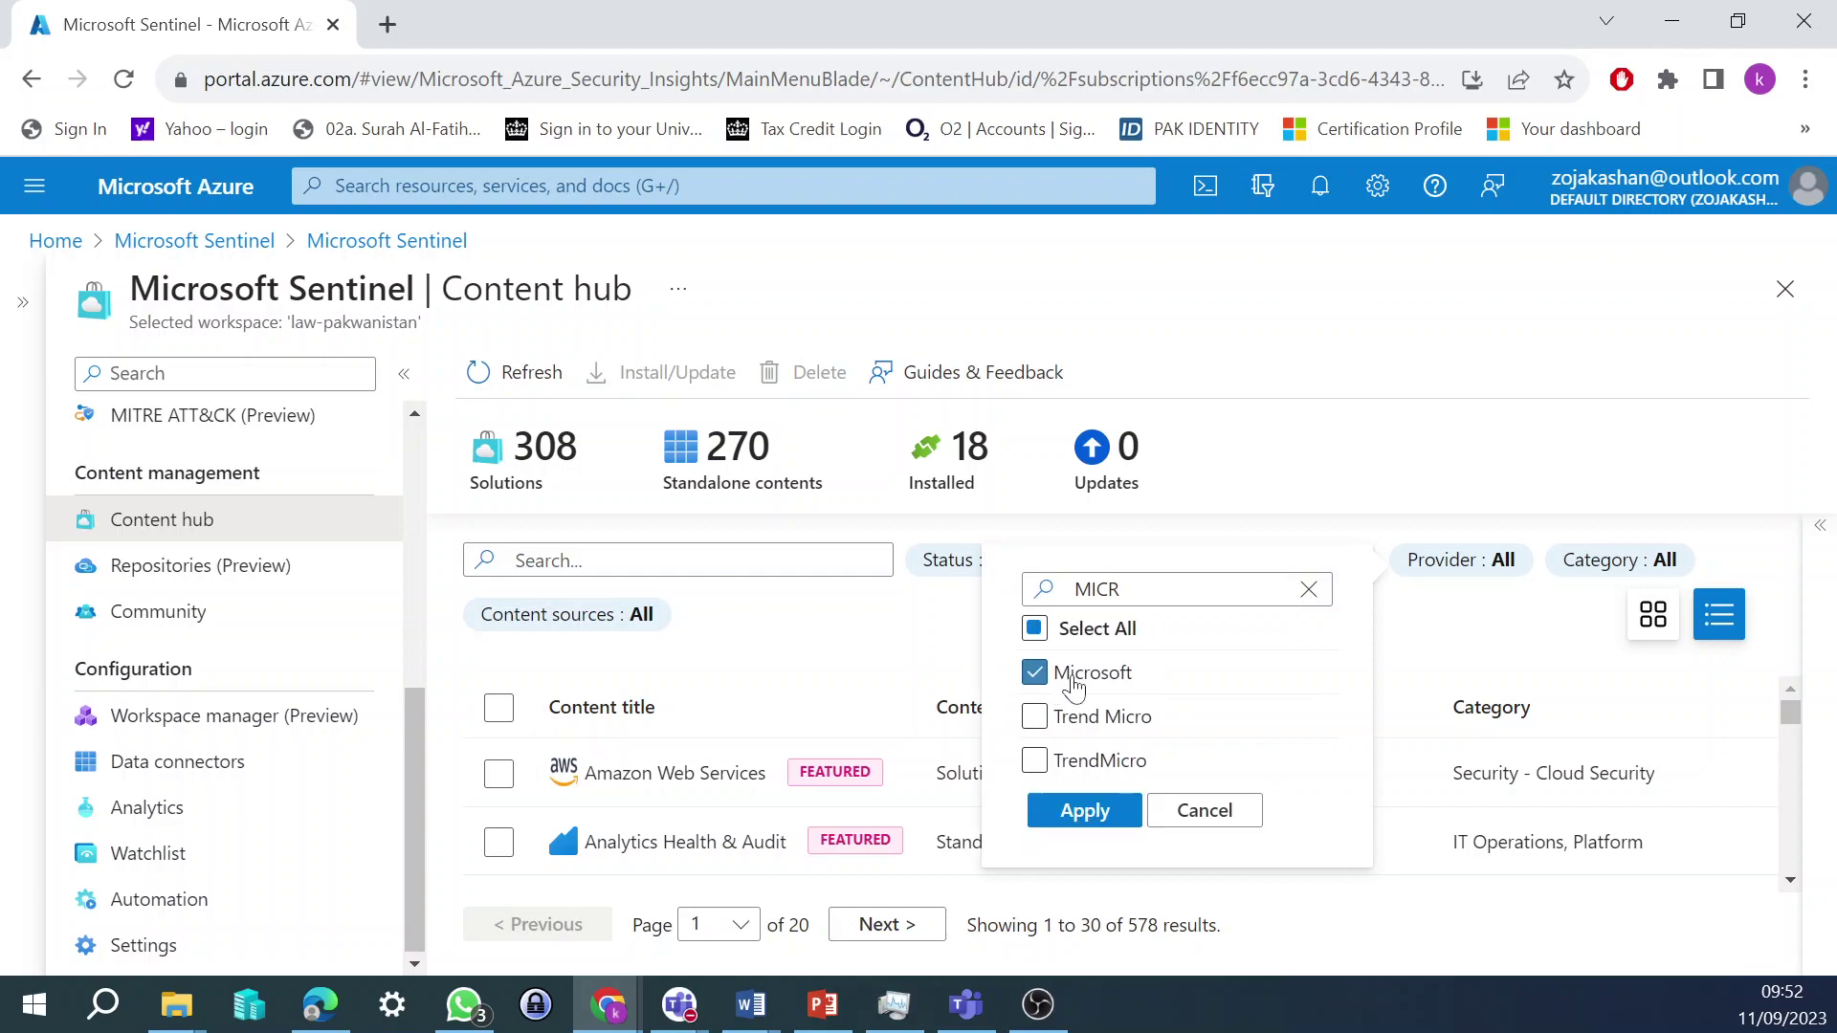
pyautogui.click(1079, 812)
# - Select the Azure Active Directory solution in the filtered list and collapse its details
pyautogui.click(498, 775)
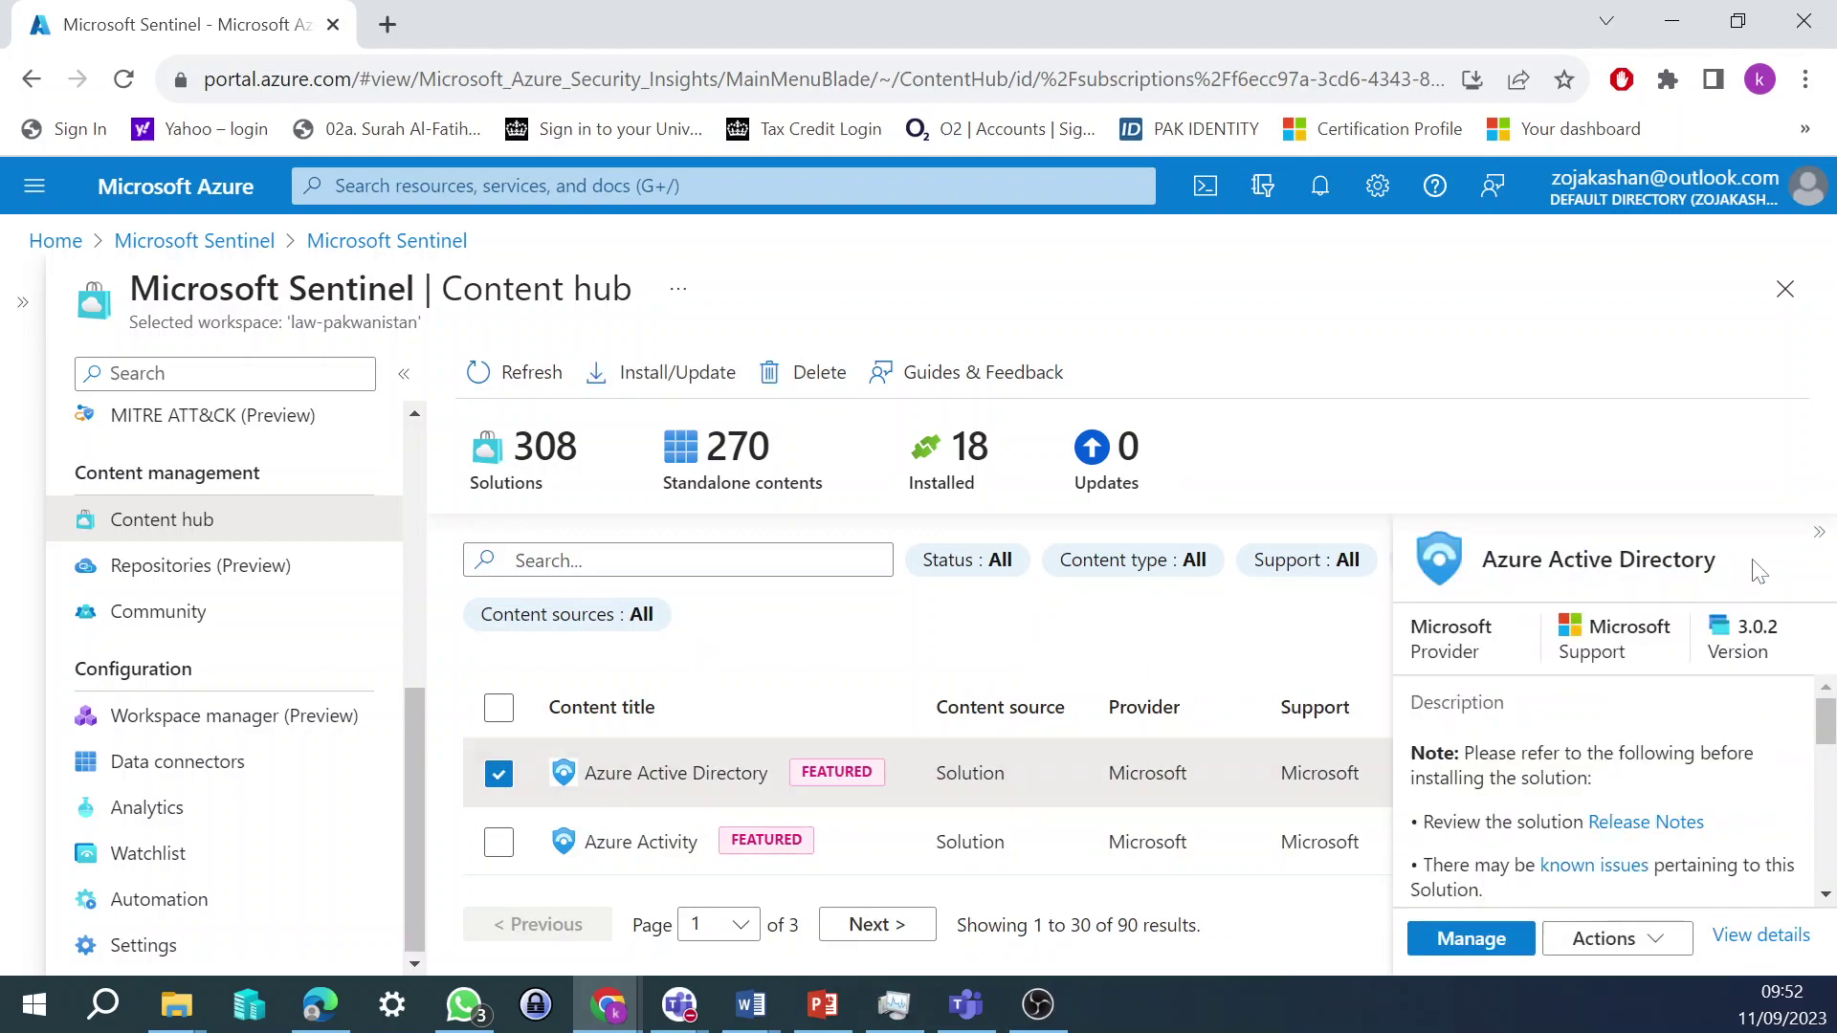
pyautogui.click(1814, 538)
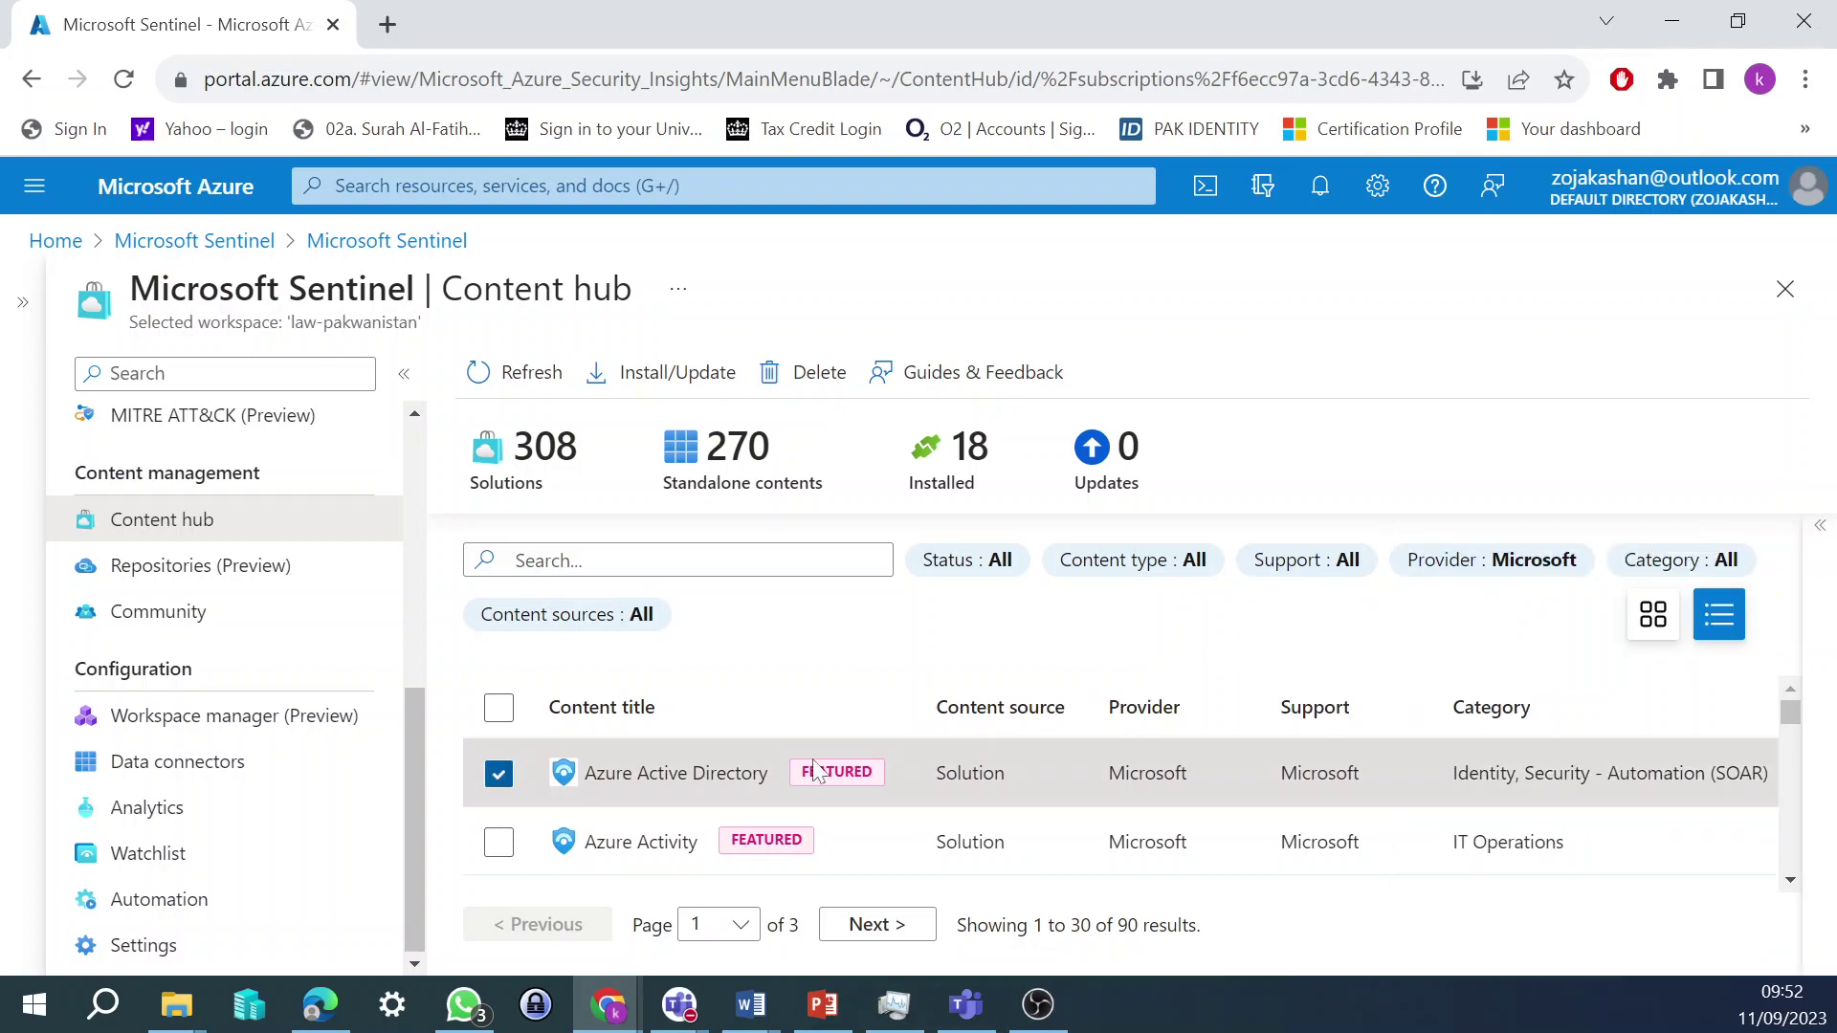
# - Look through the featured Microsoft solutions listed in the Content hub
pyautogui.scroll(-5, 639, 810)
pyautogui.scroll(2, 647, 811)
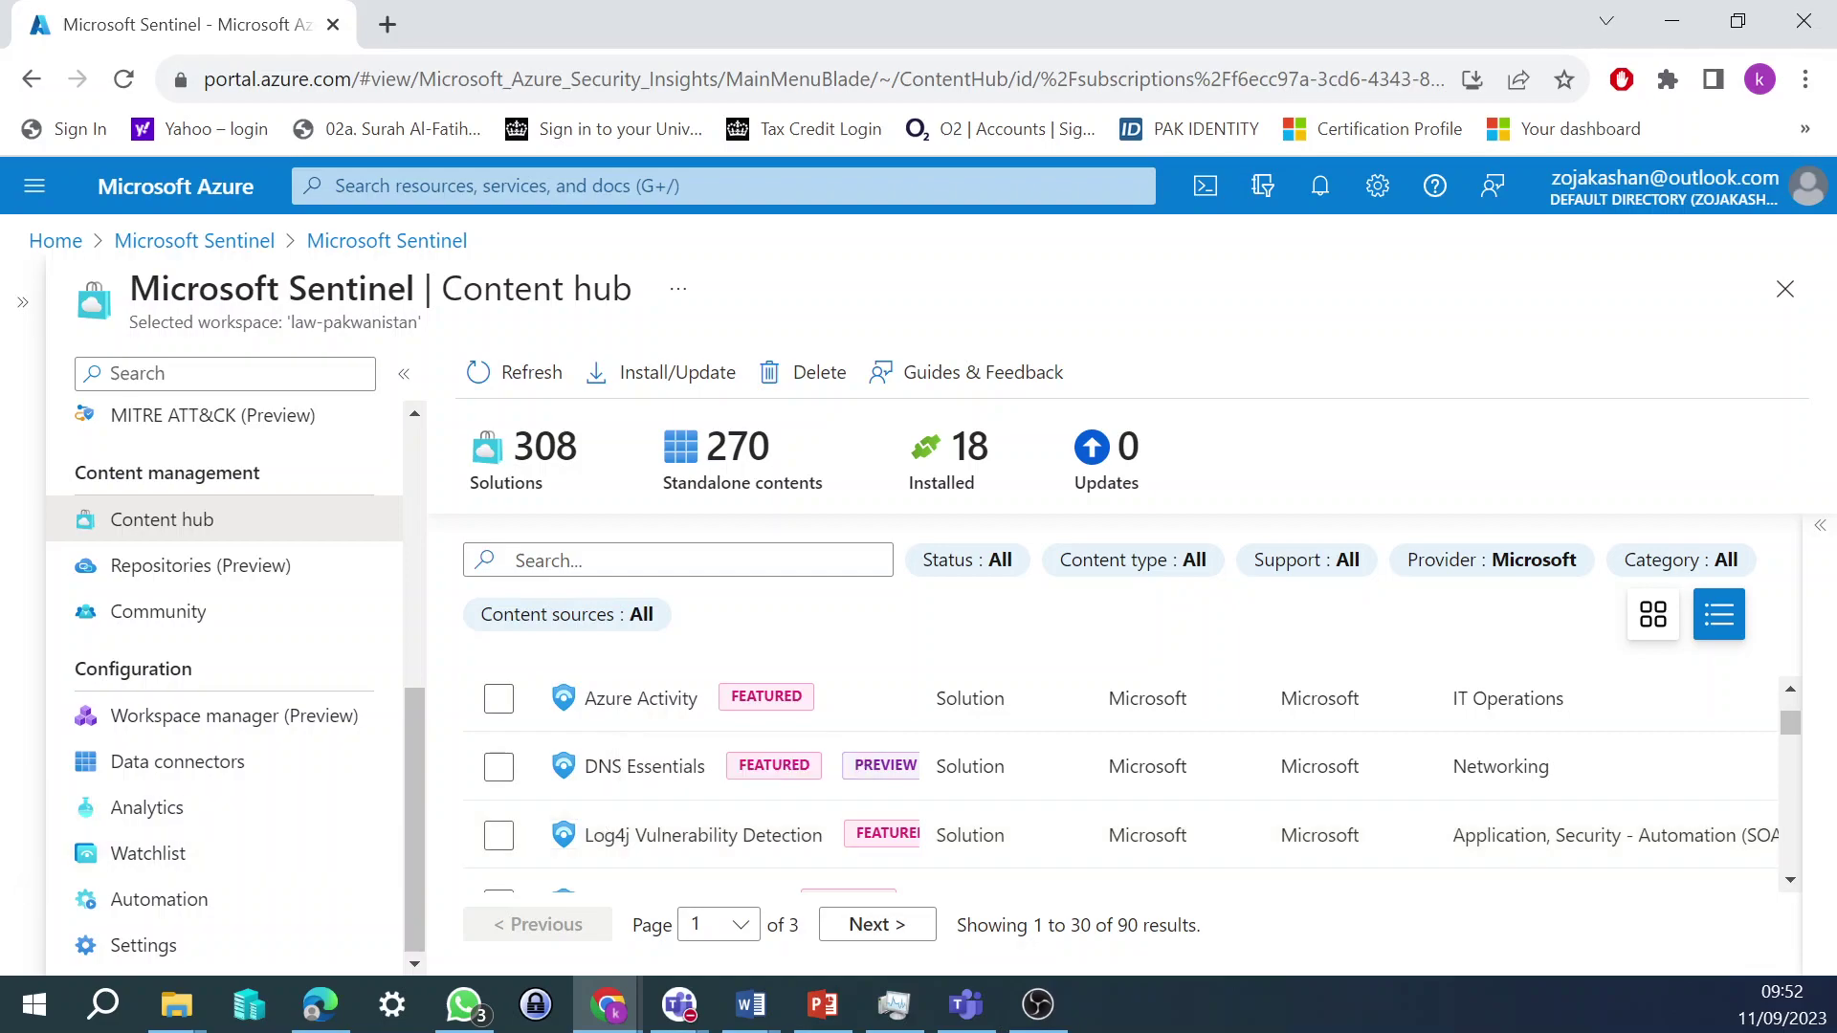
pyautogui.hotkey('alt', 'Tab')
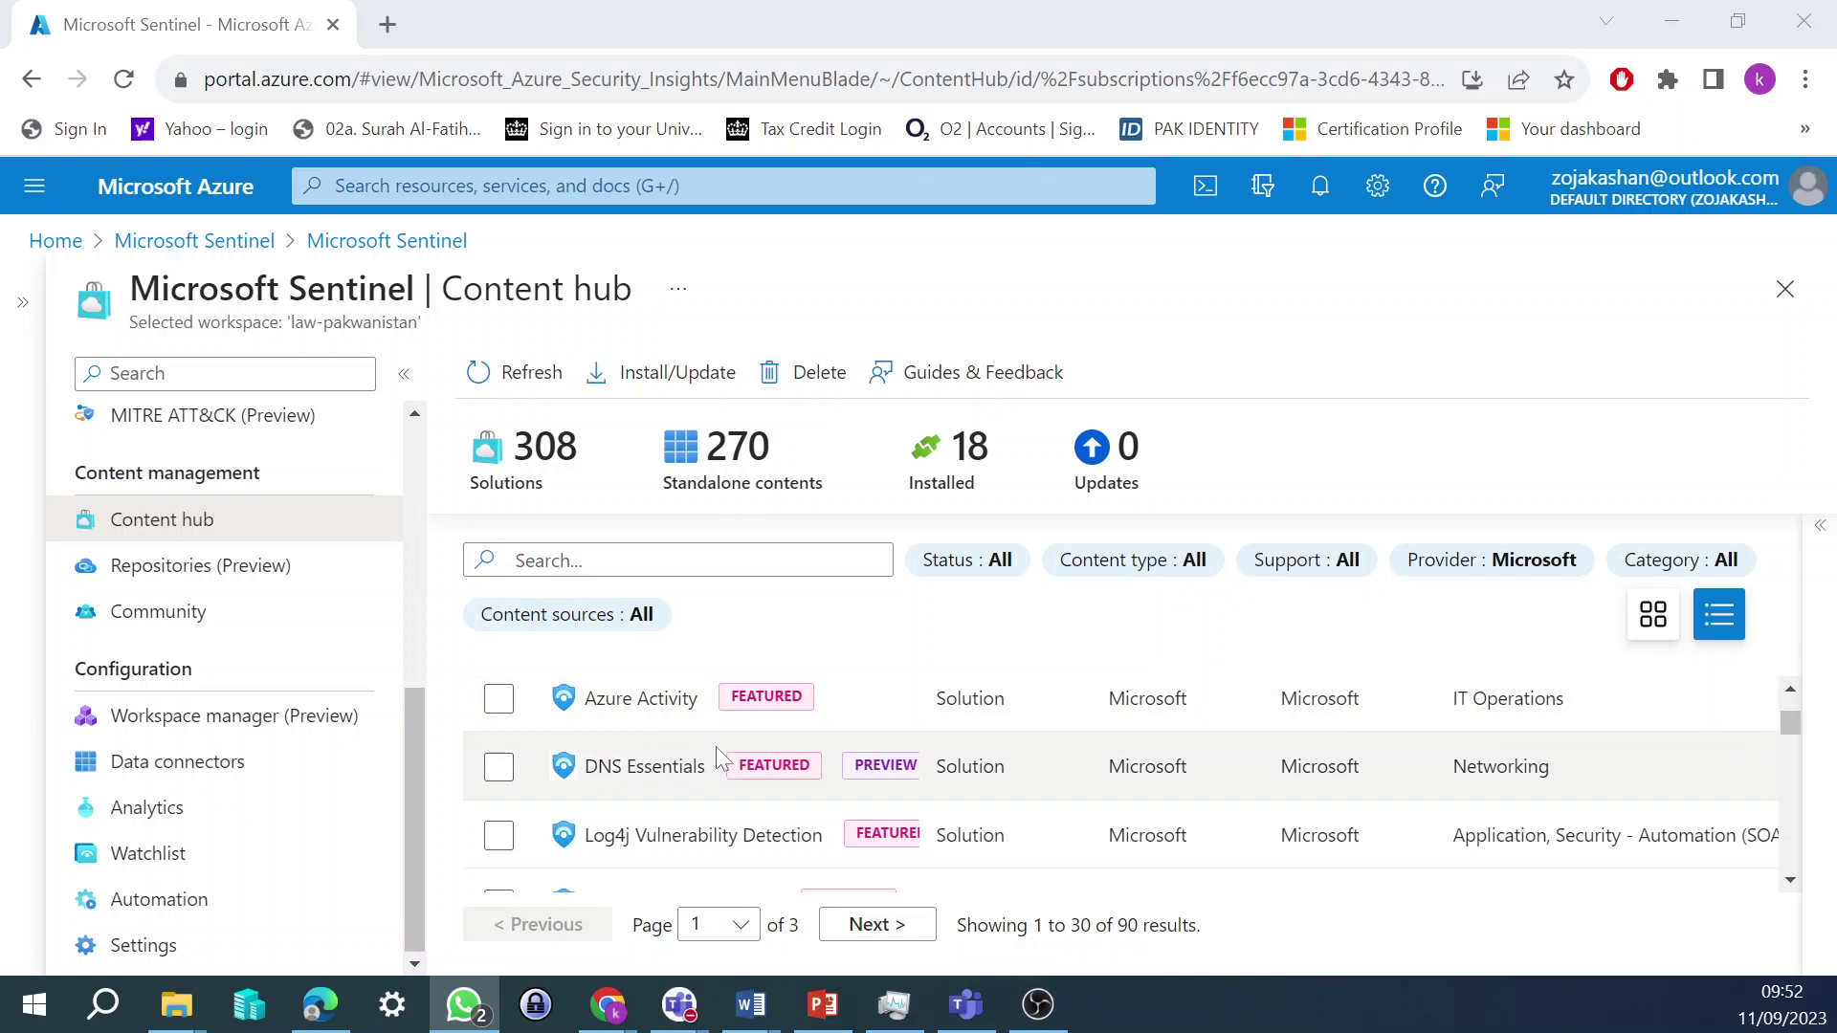
pyautogui.scroll(2, 715, 746)
pyautogui.scroll(-1, 716, 746)
pyautogui.scroll(-1, 710, 749)
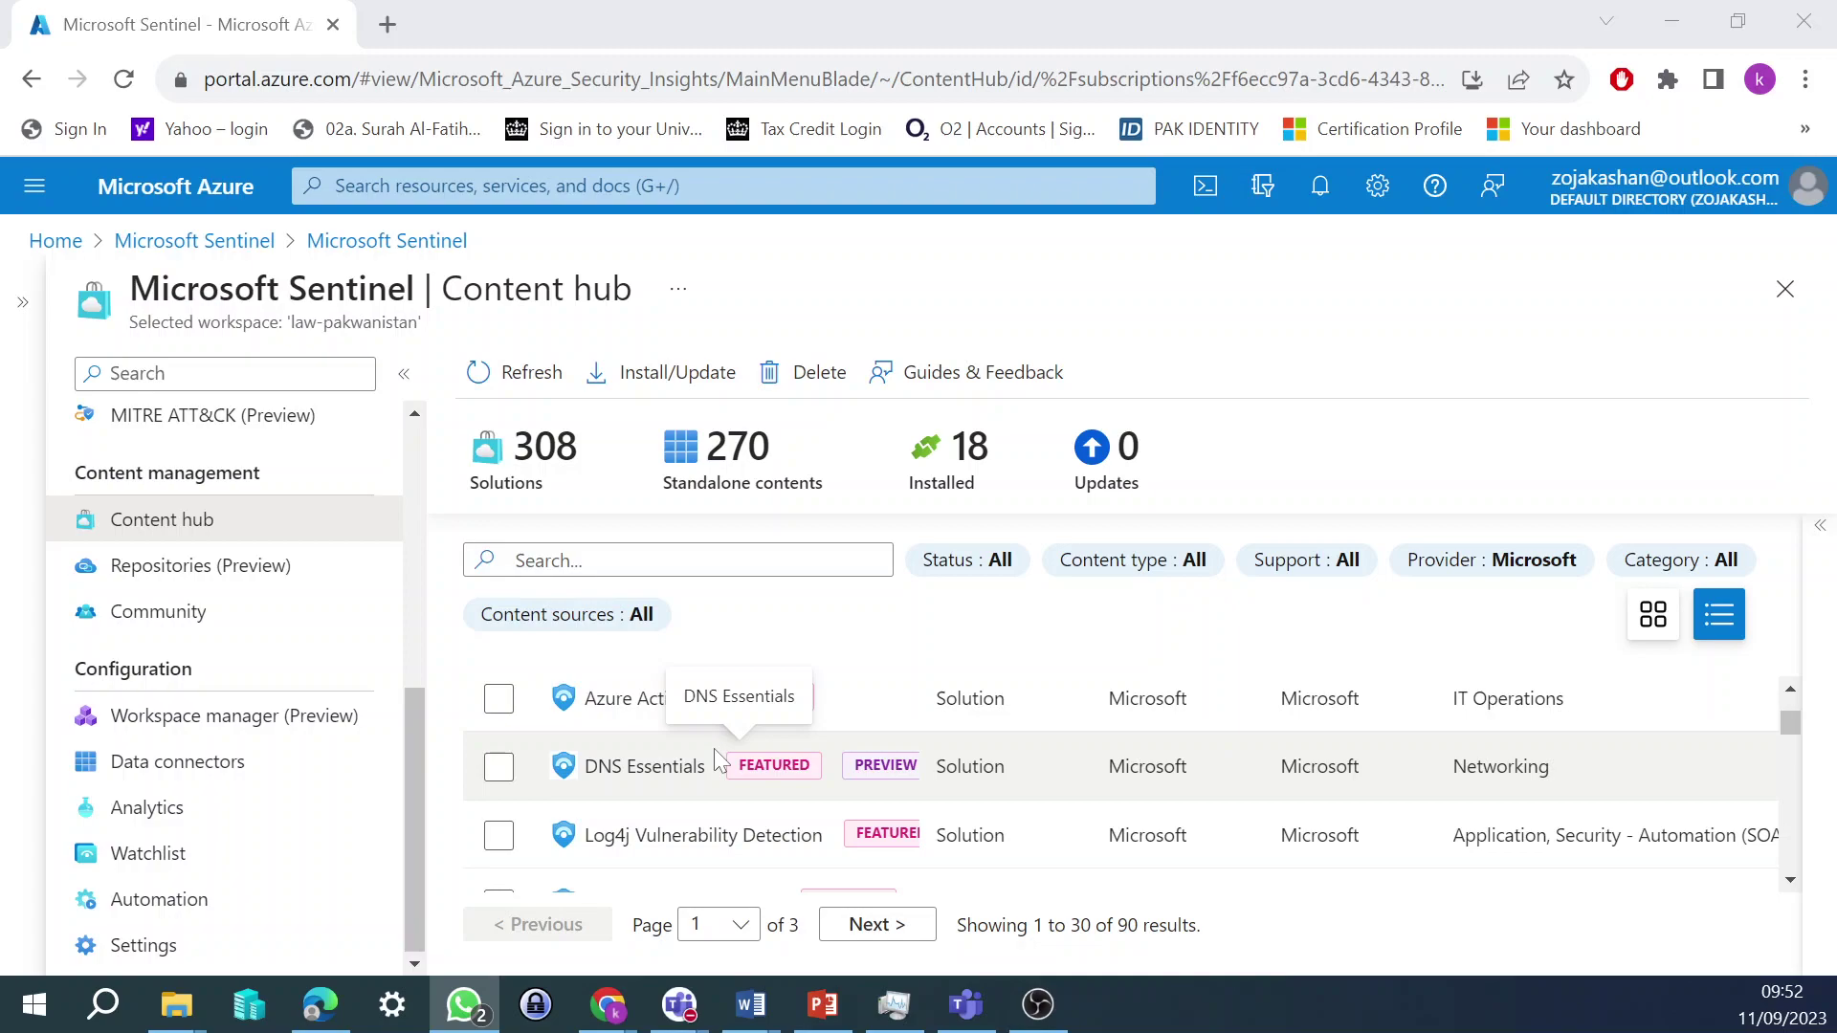
pyautogui.scroll(-1, 743, 797)
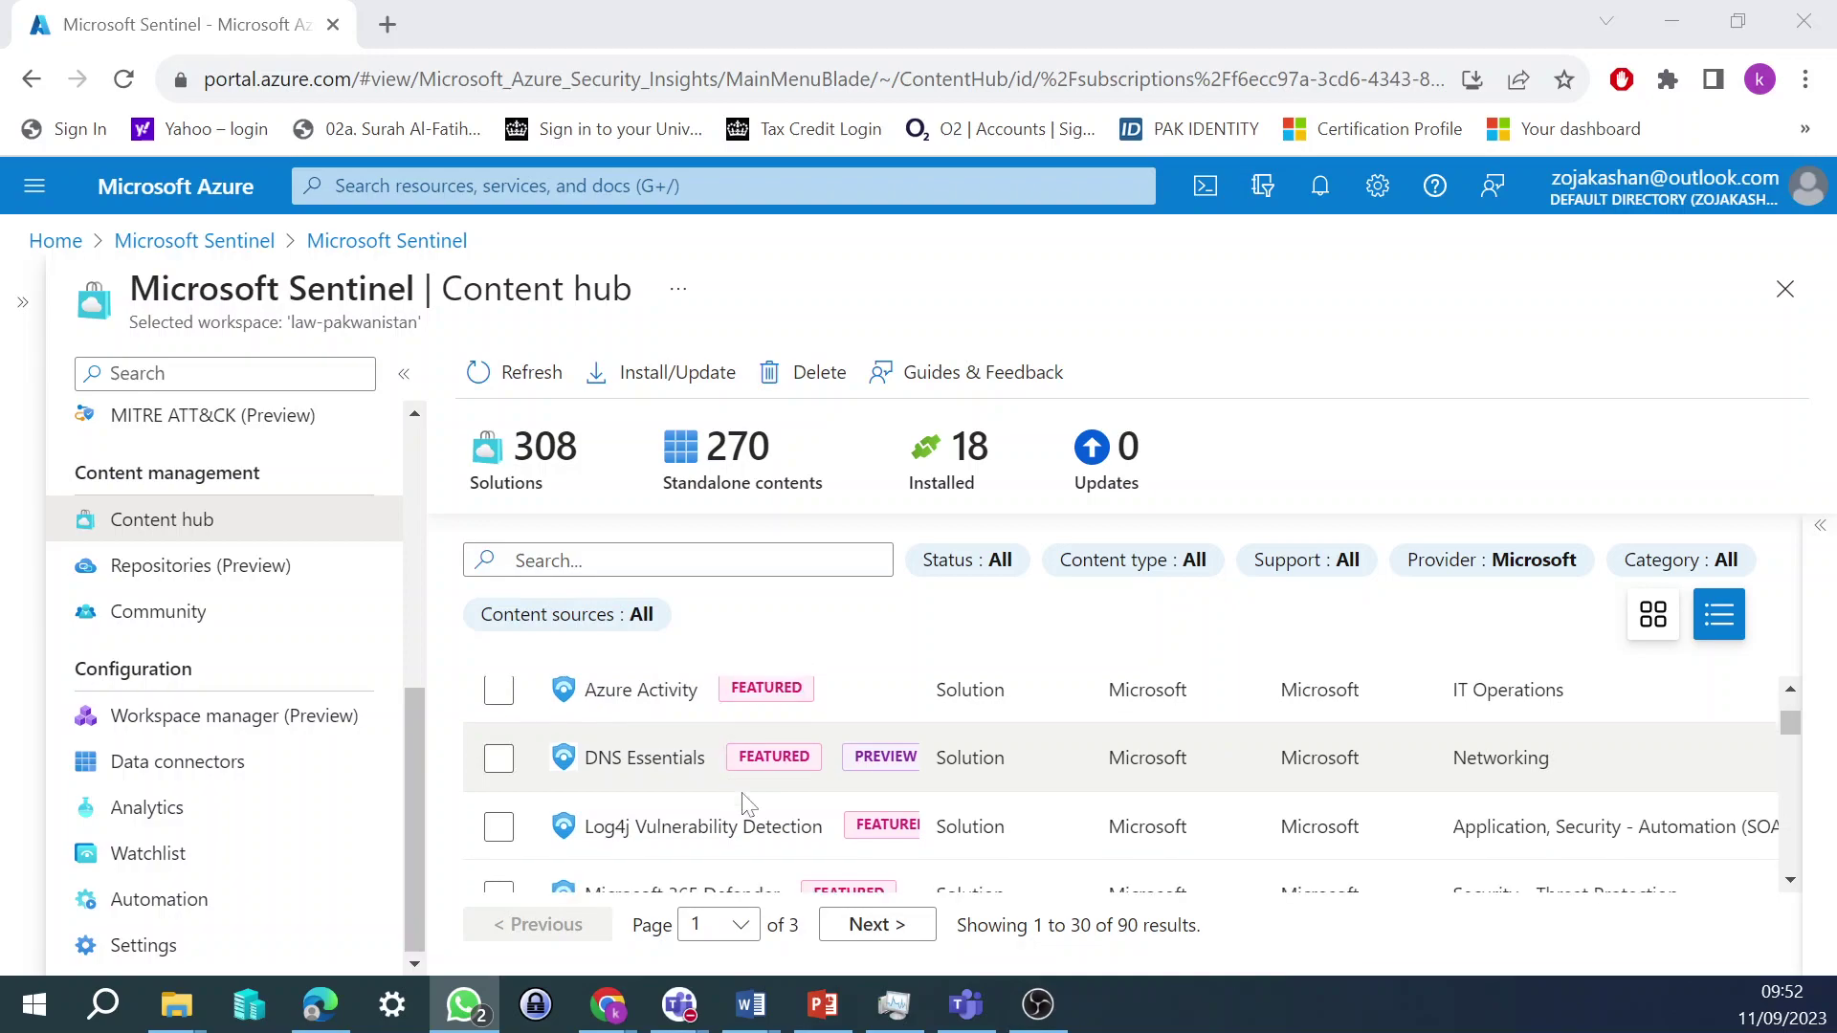
pyautogui.scroll(-1, 747, 805)
pyautogui.scroll(-2, 747, 807)
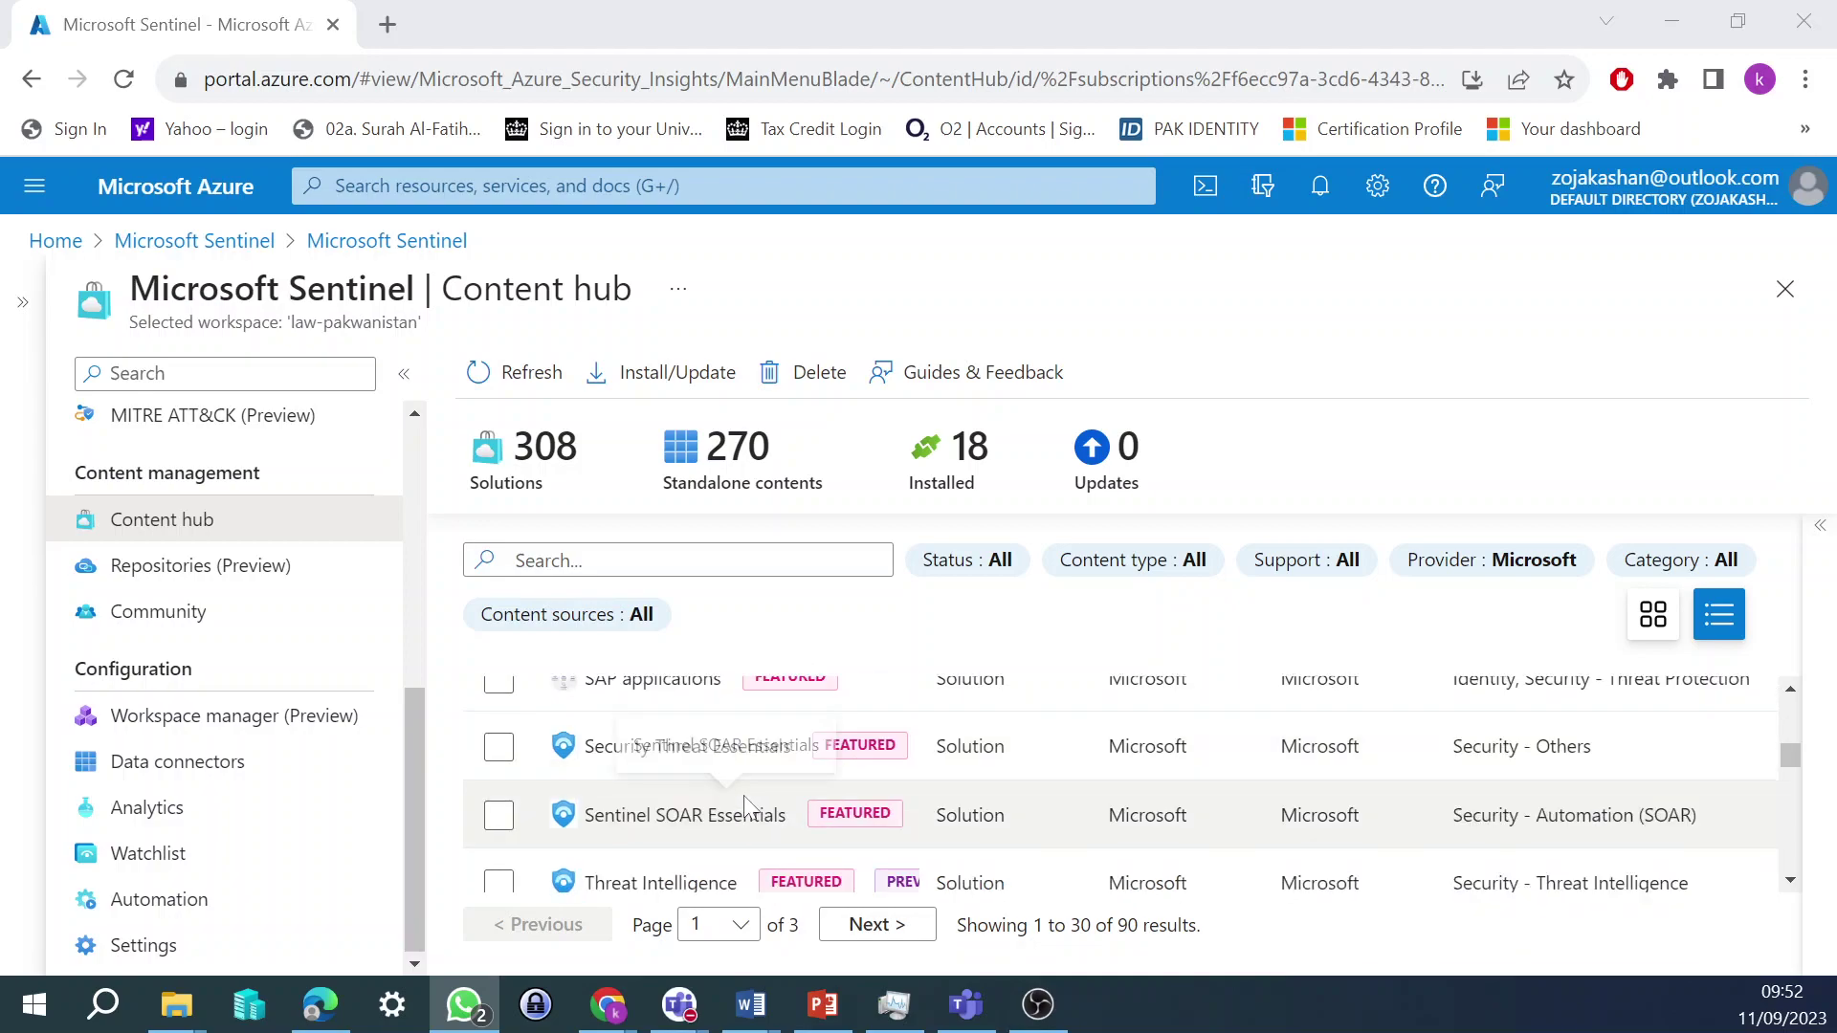
pyautogui.scroll(5, 748, 807)
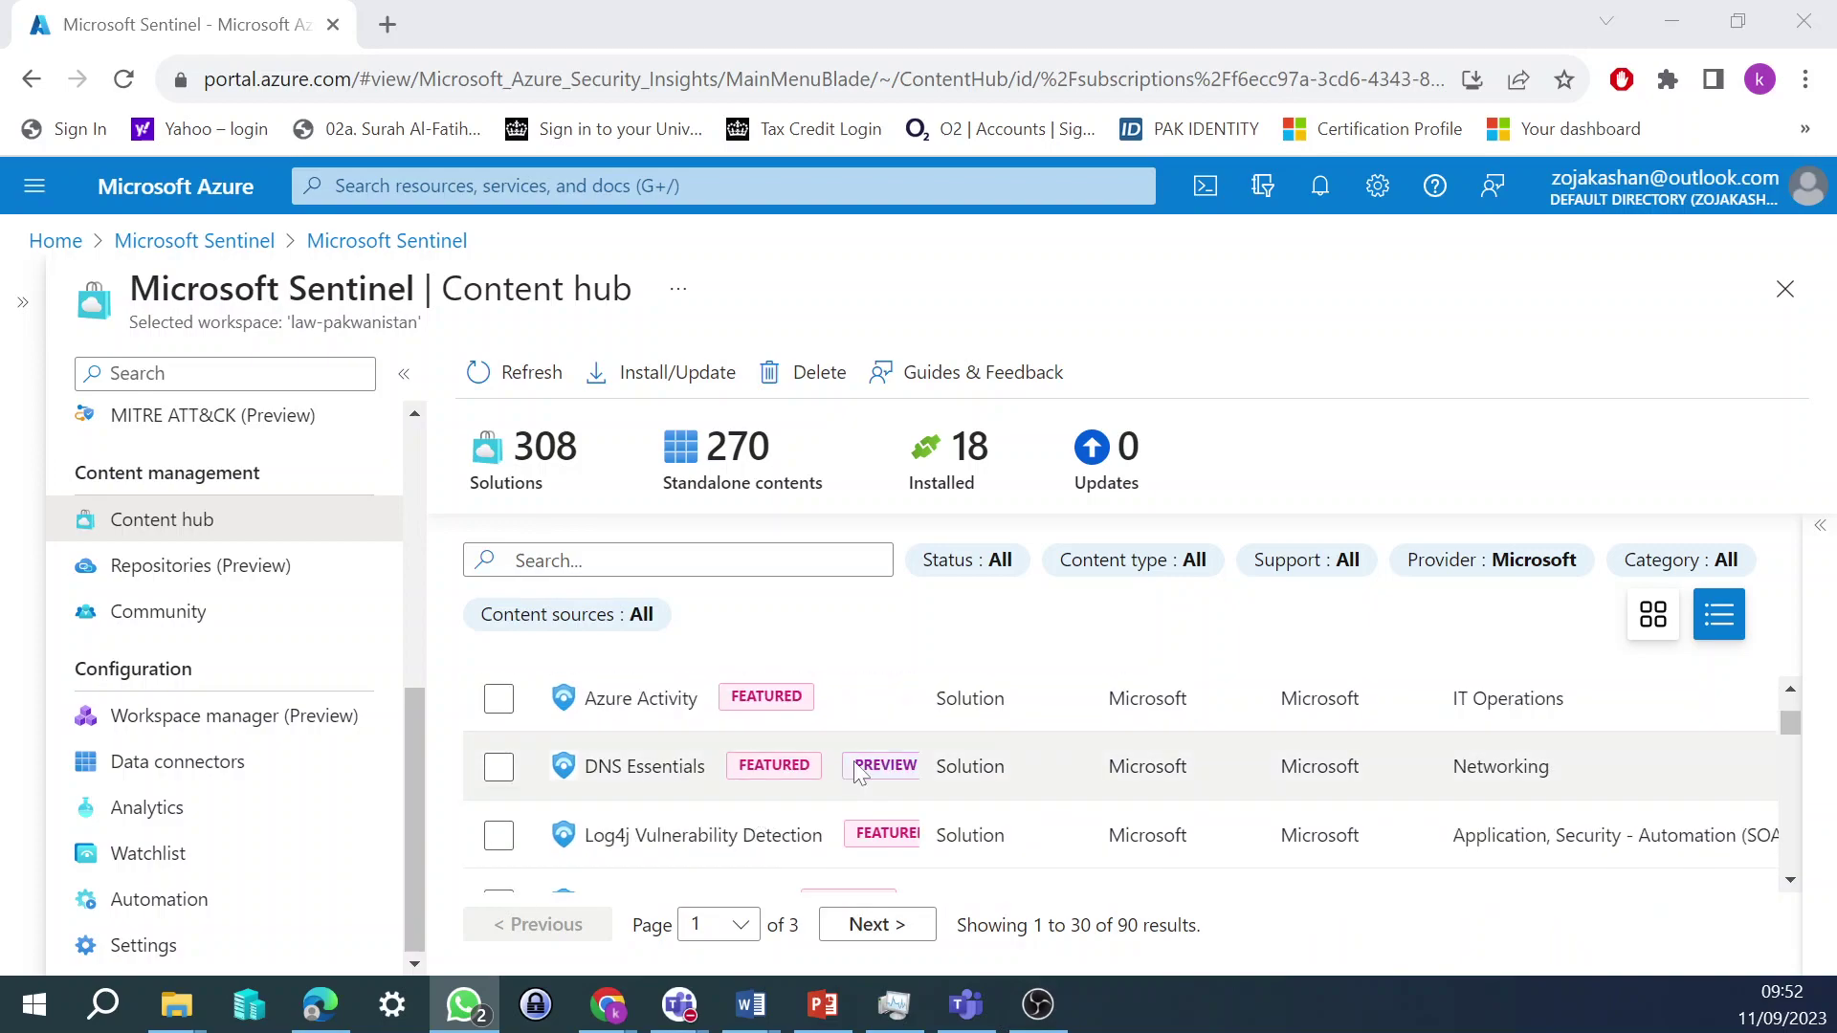
# - Select the Microsoft 365 Defender solution, leave Microsoft Defender for Cloud unselected, and collapse the solution details
pyautogui.scroll(-1, 856, 774)
pyautogui.scroll(-1, 855, 773)
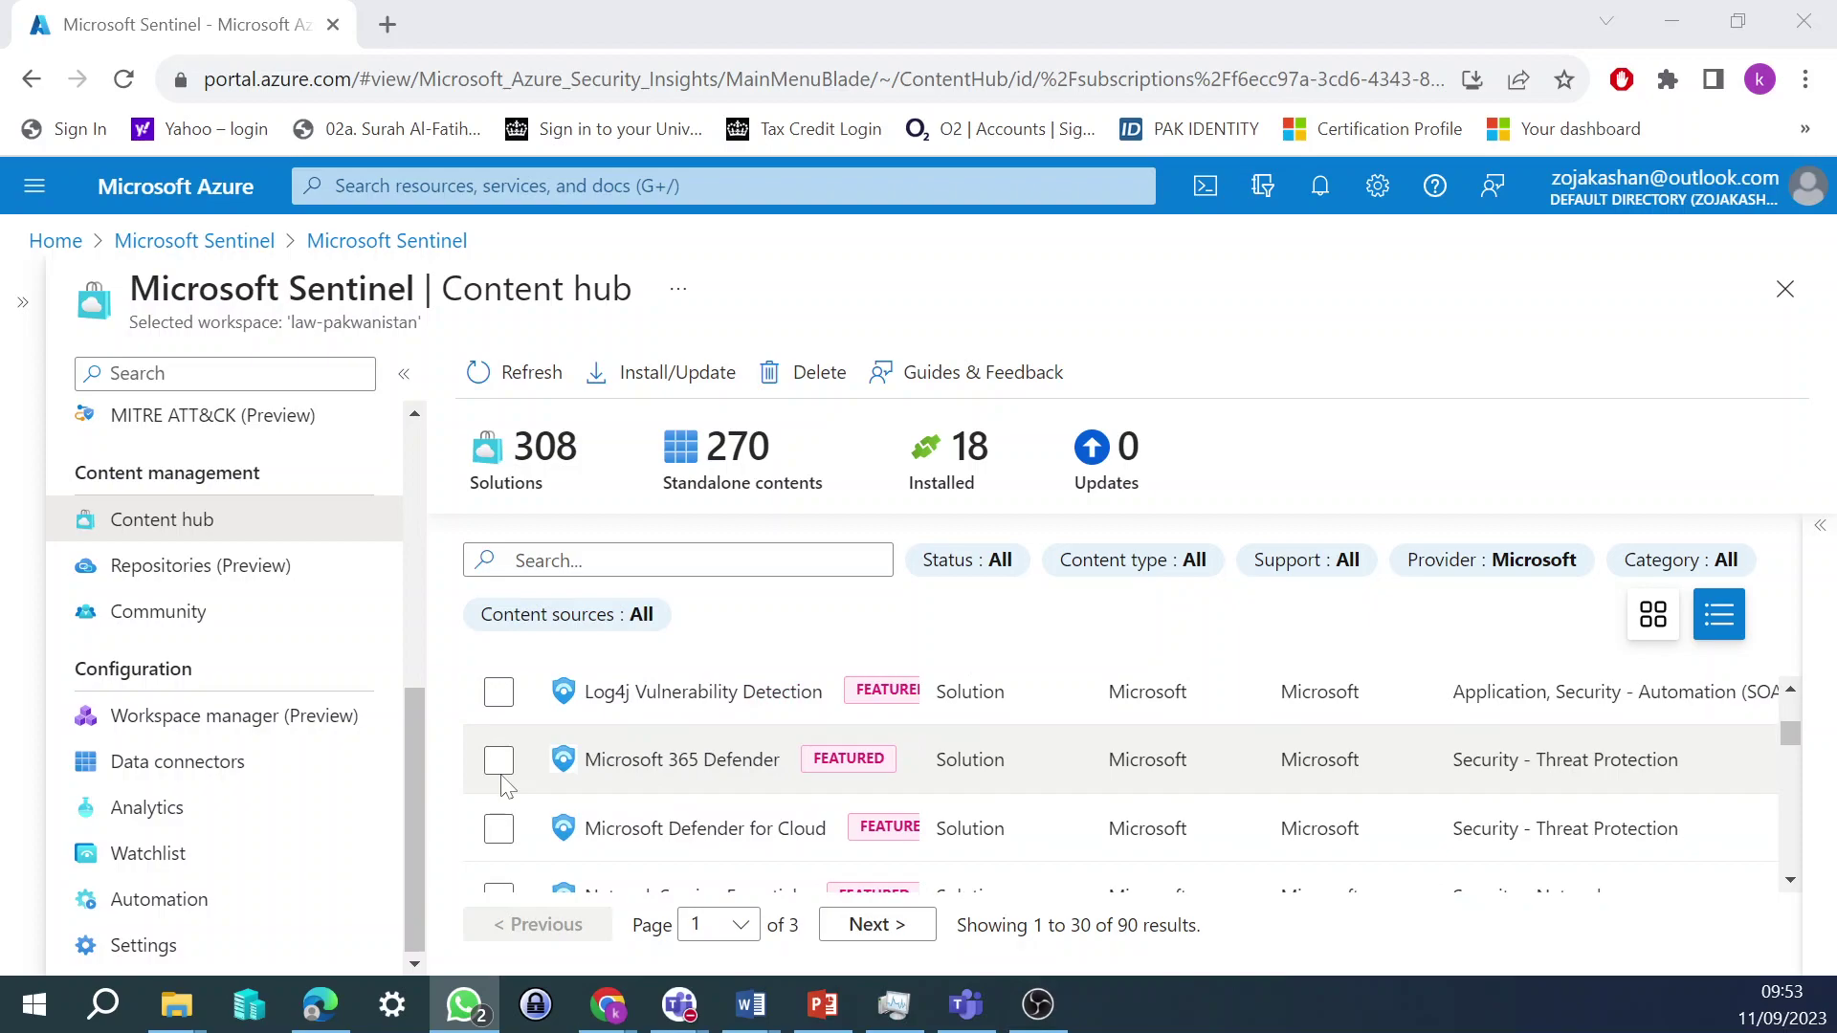
pyautogui.click(498, 760)
pyautogui.click(498, 828)
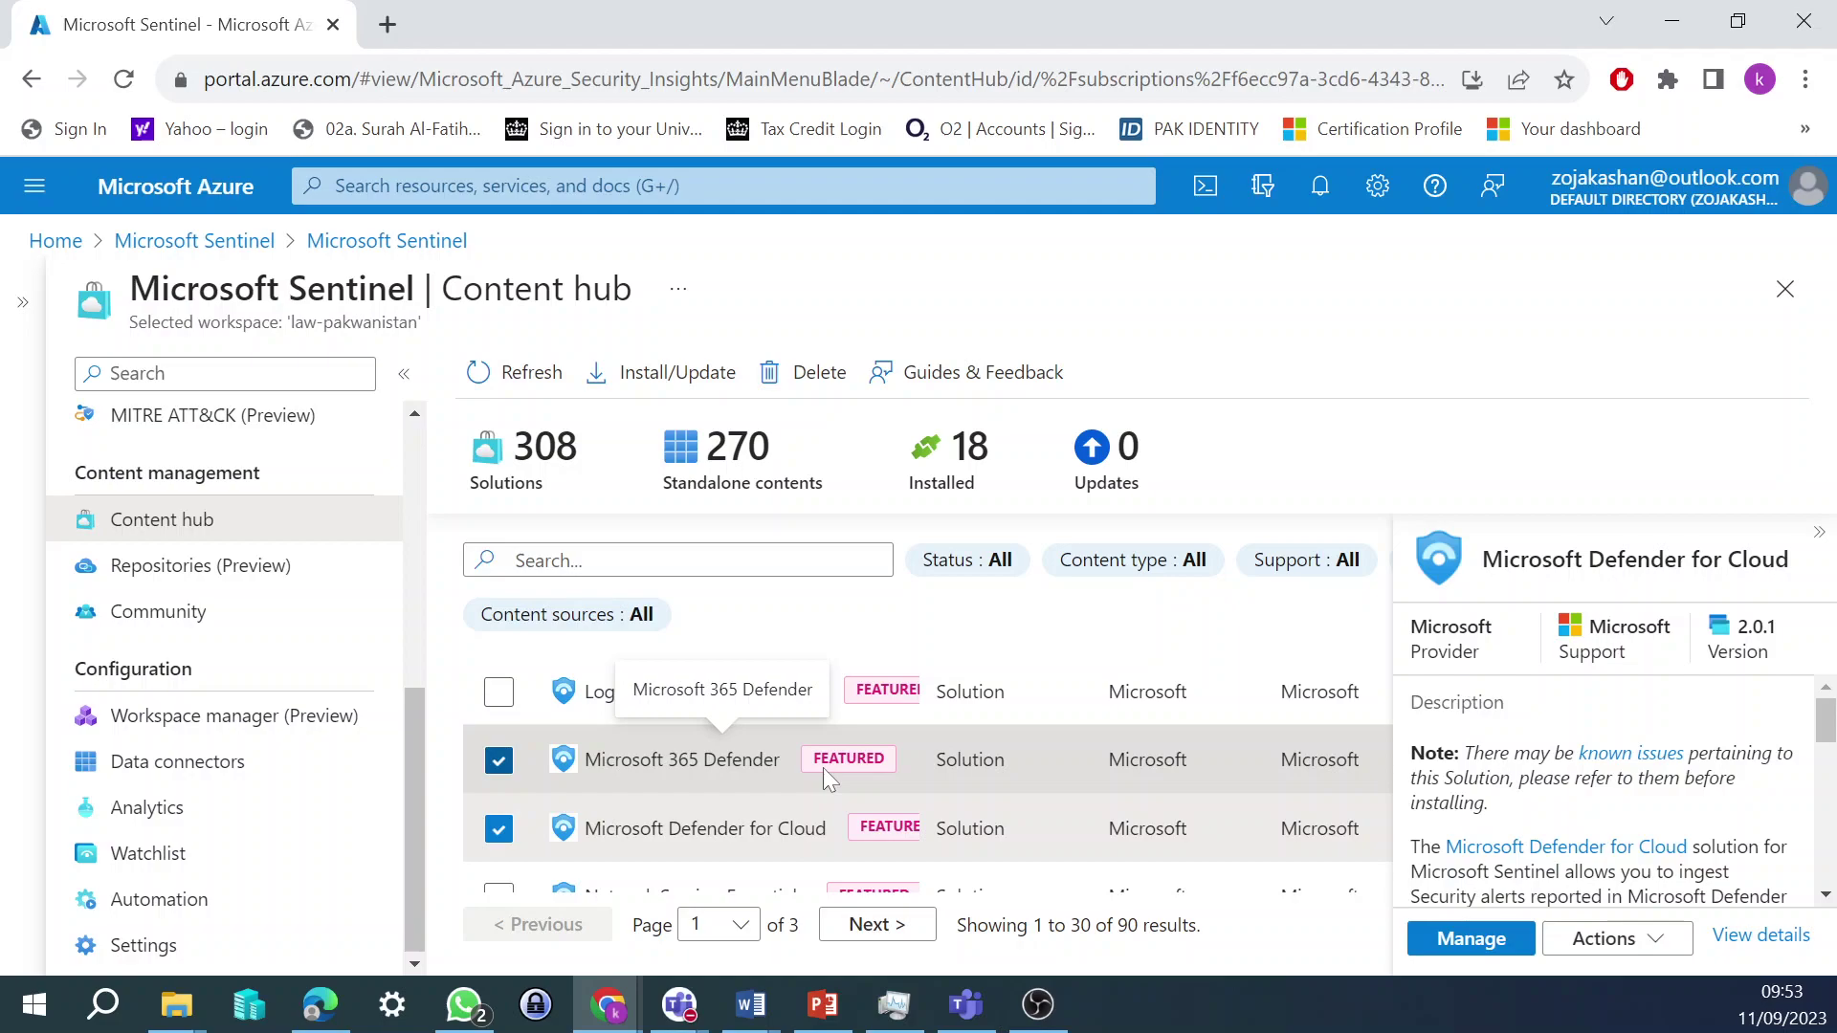
pyautogui.click(508, 834)
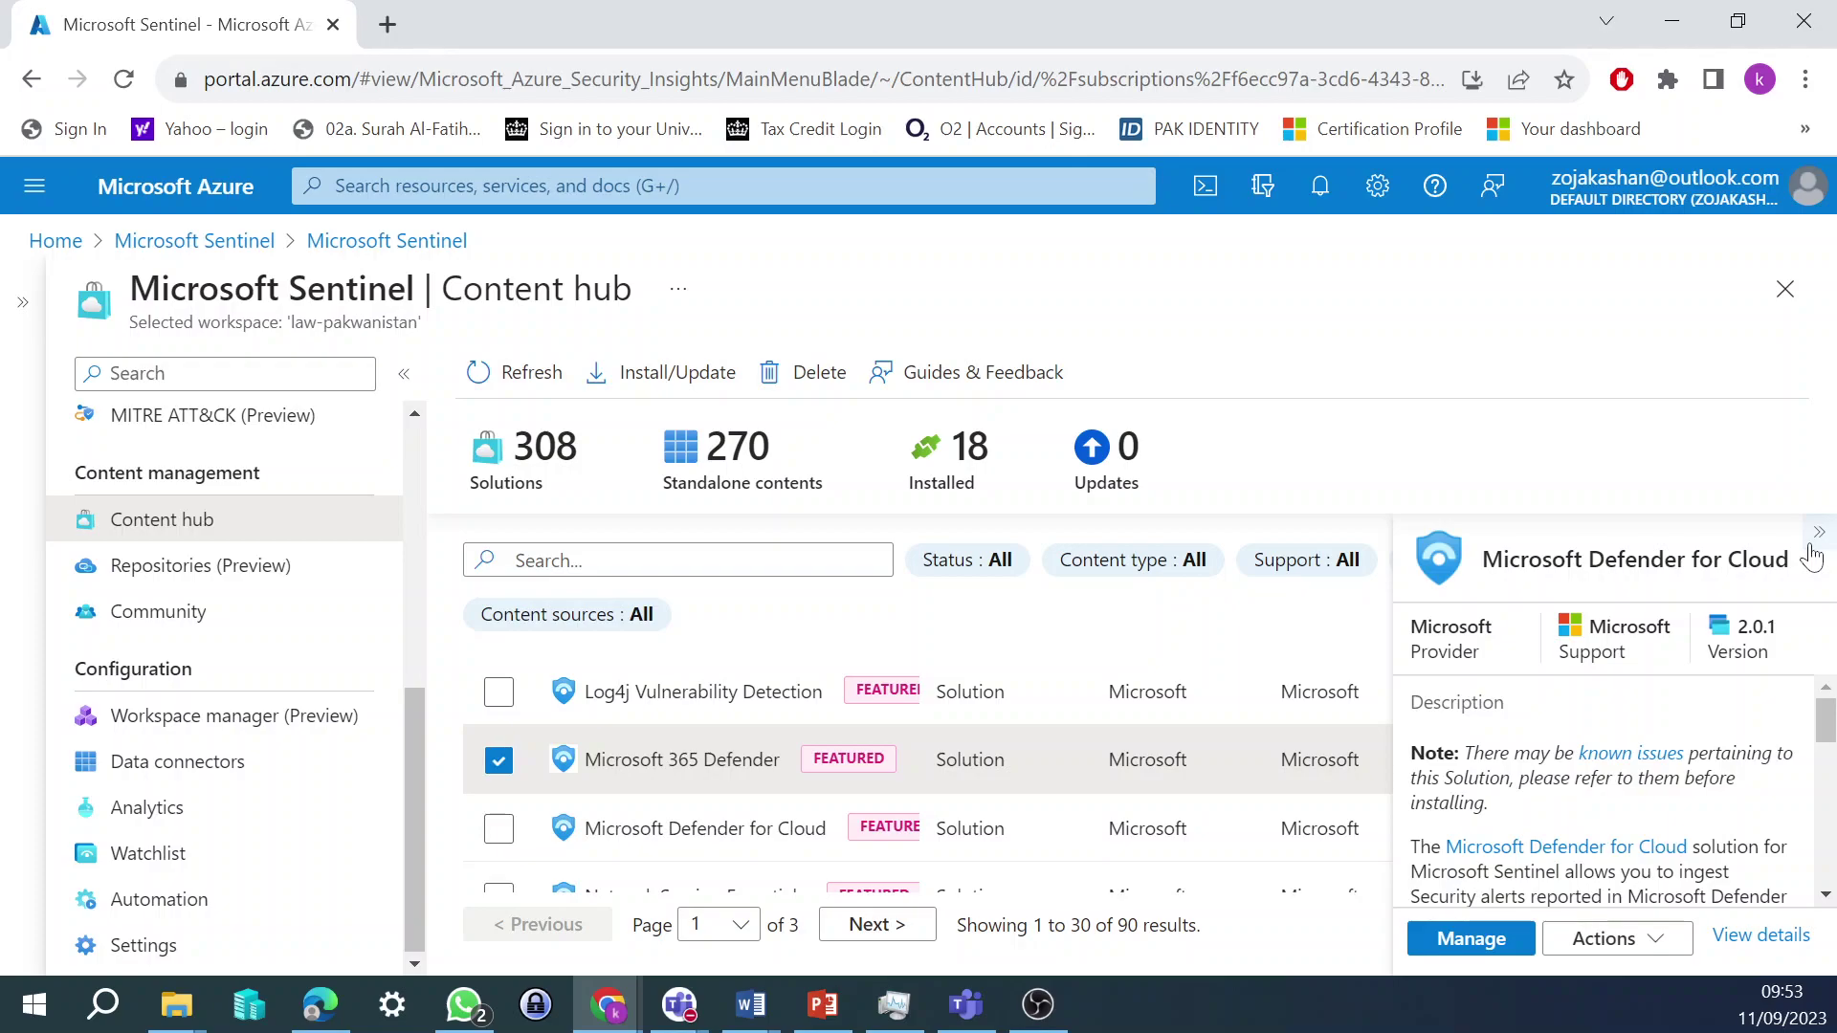
pyautogui.click(1813, 545)
# - Select the Threat Intelligence solution among the featured Microsoft solutions
pyautogui.scroll(-2, 745, 847)
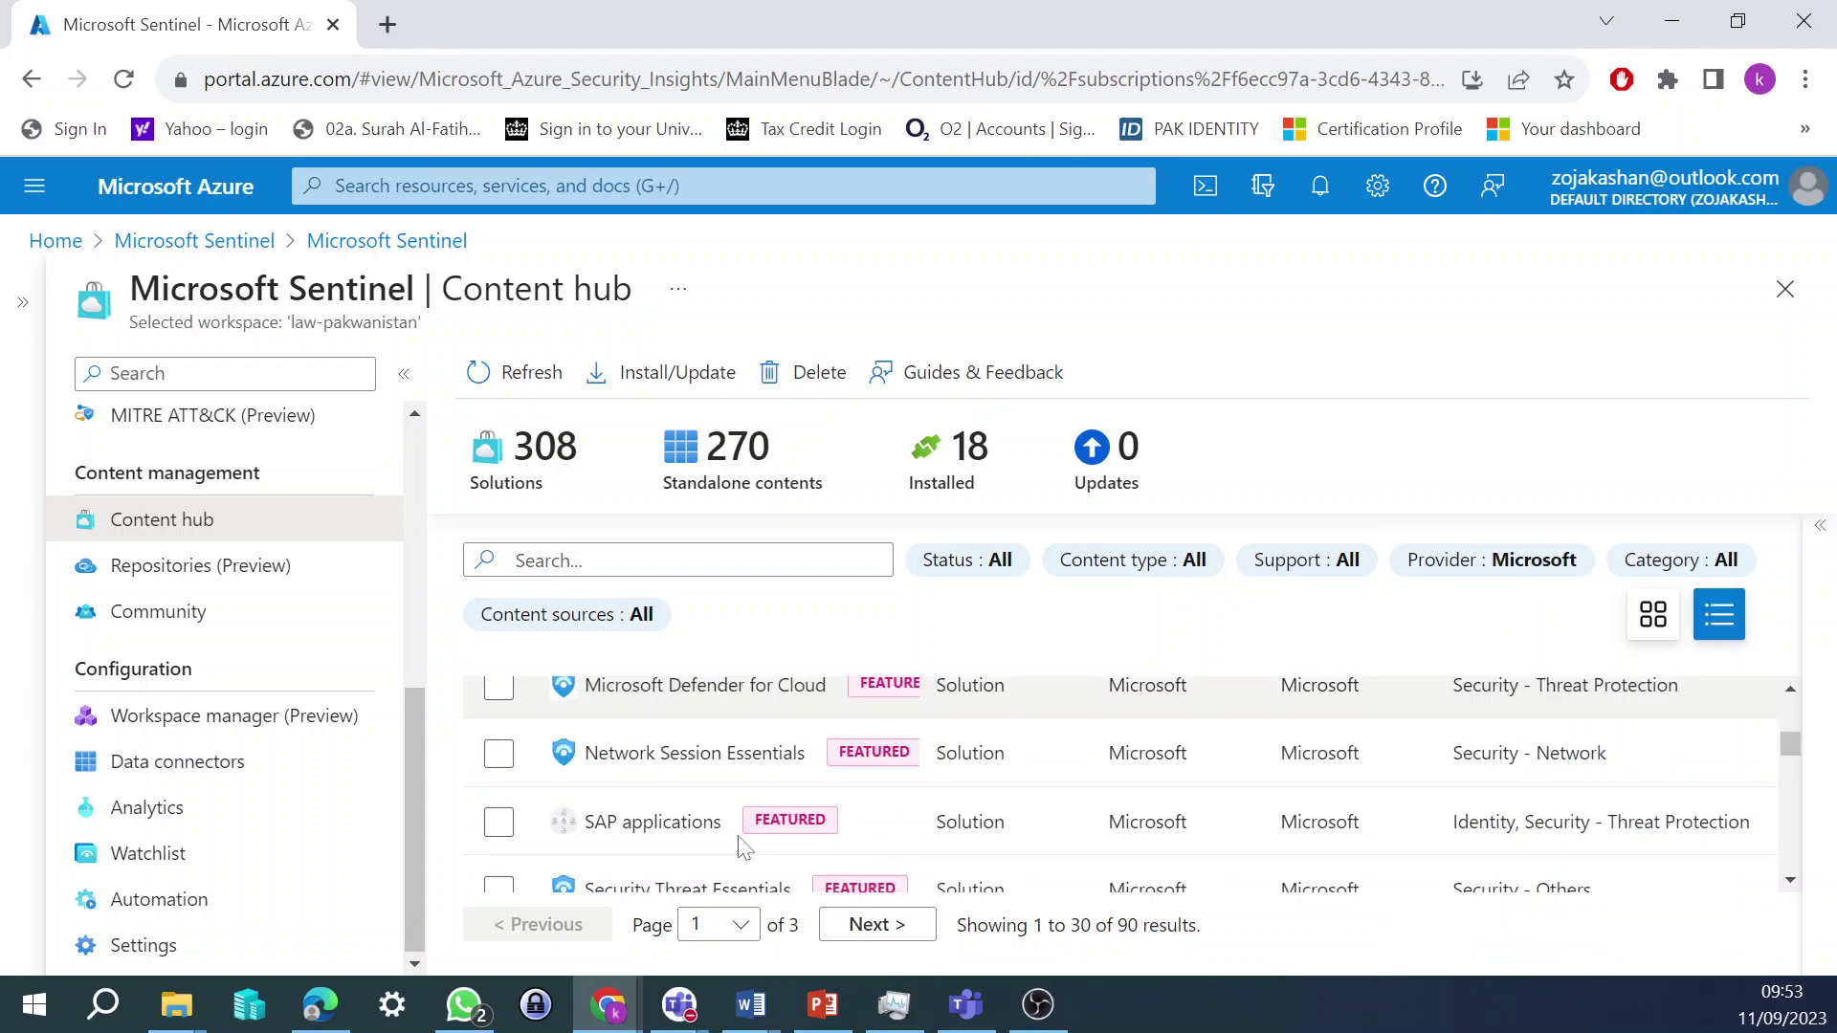
pyautogui.click(1790, 880)
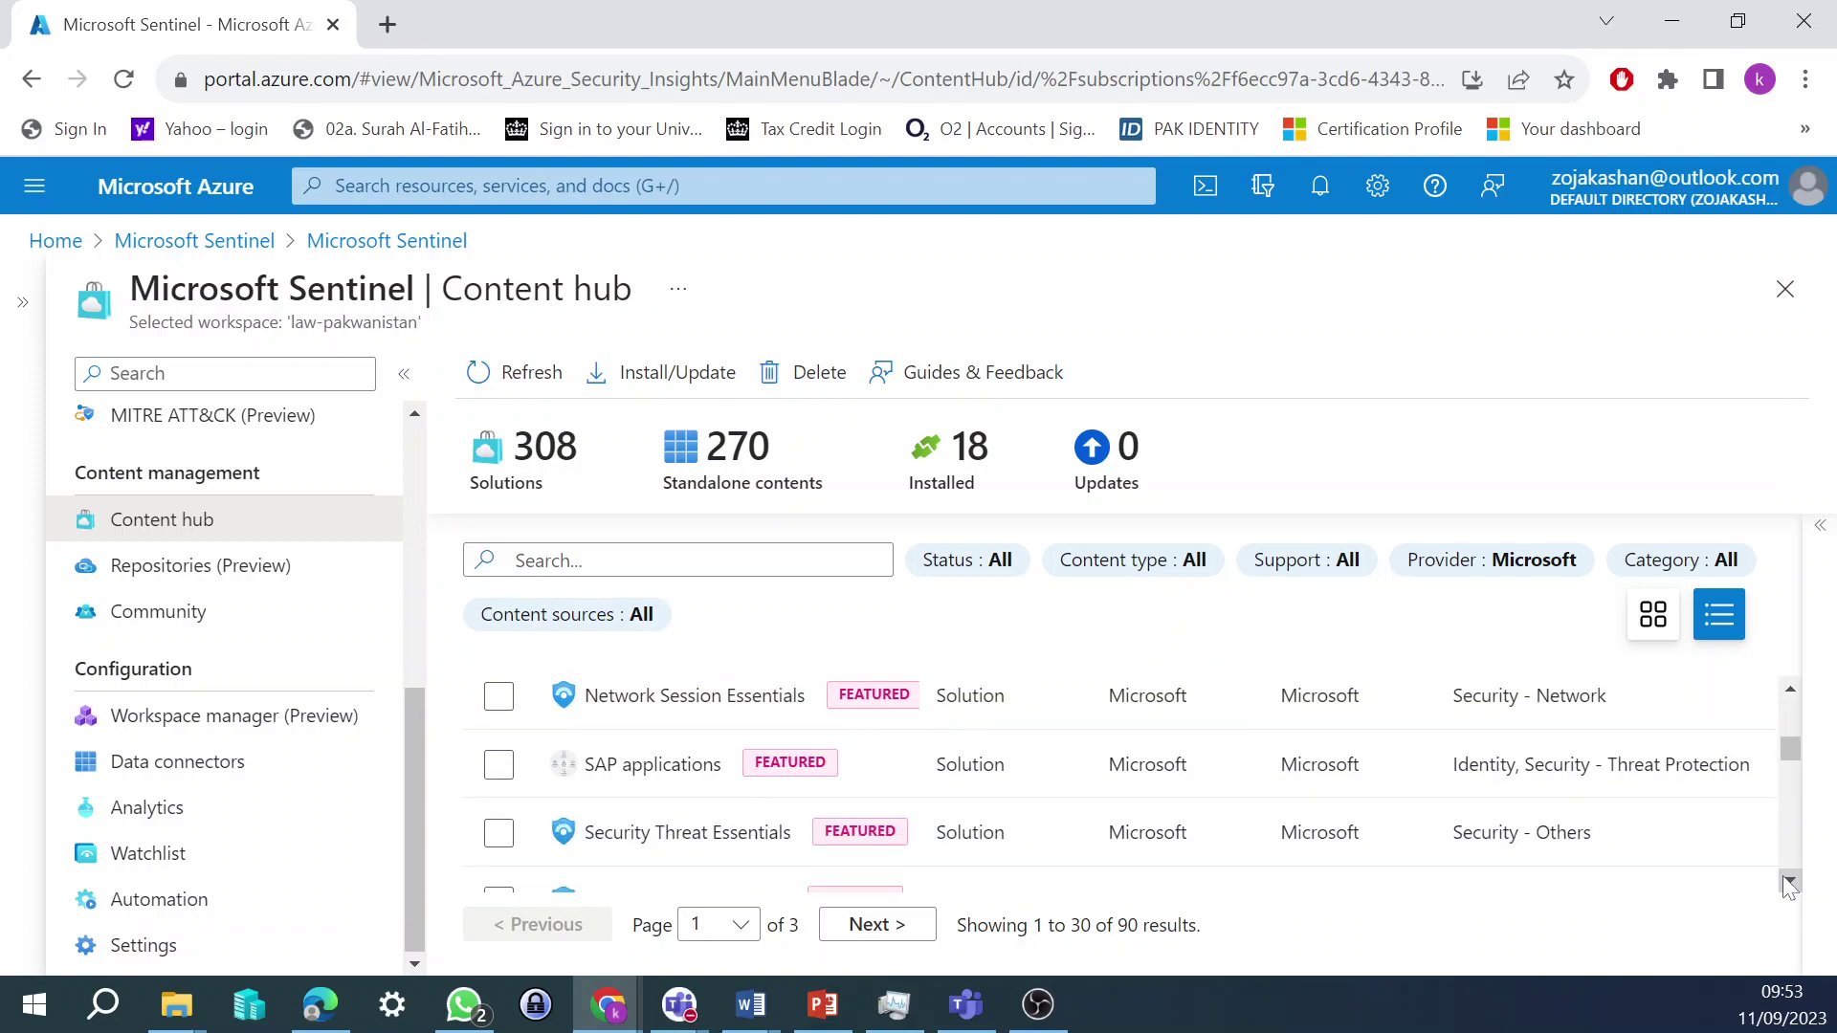
pyautogui.click(1790, 880)
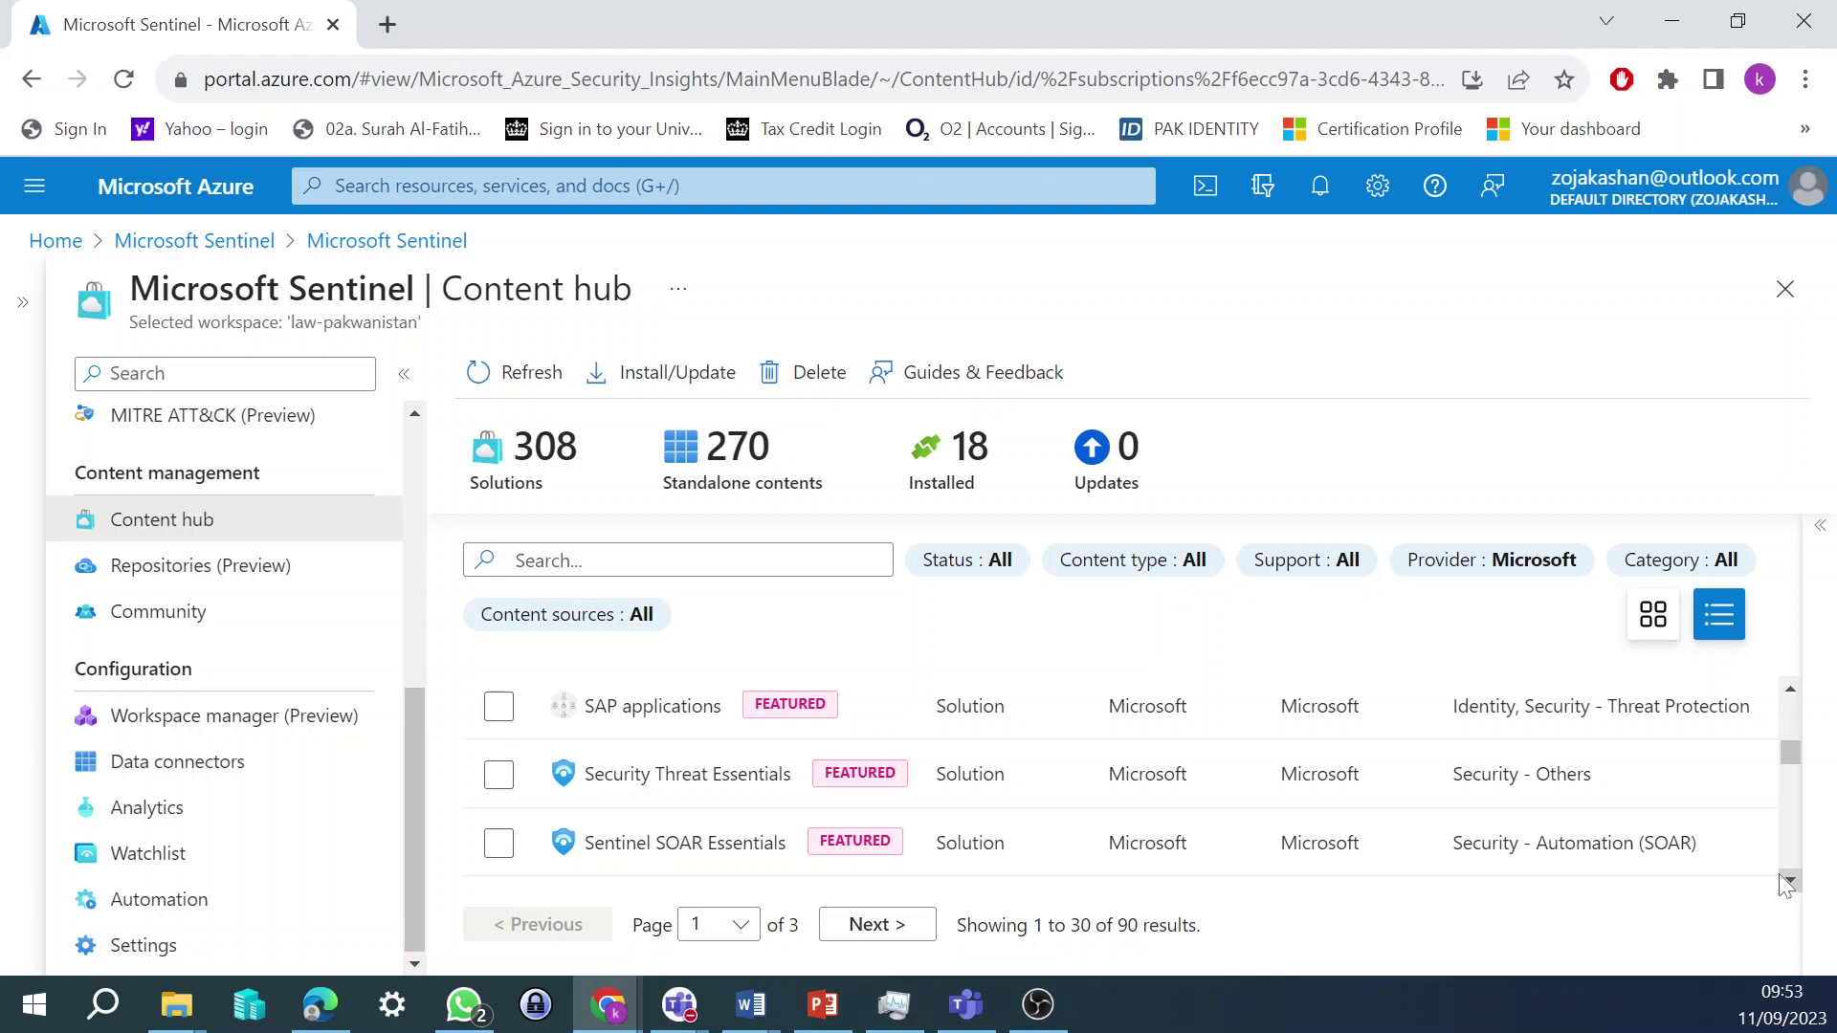
pyautogui.click(1790, 880)
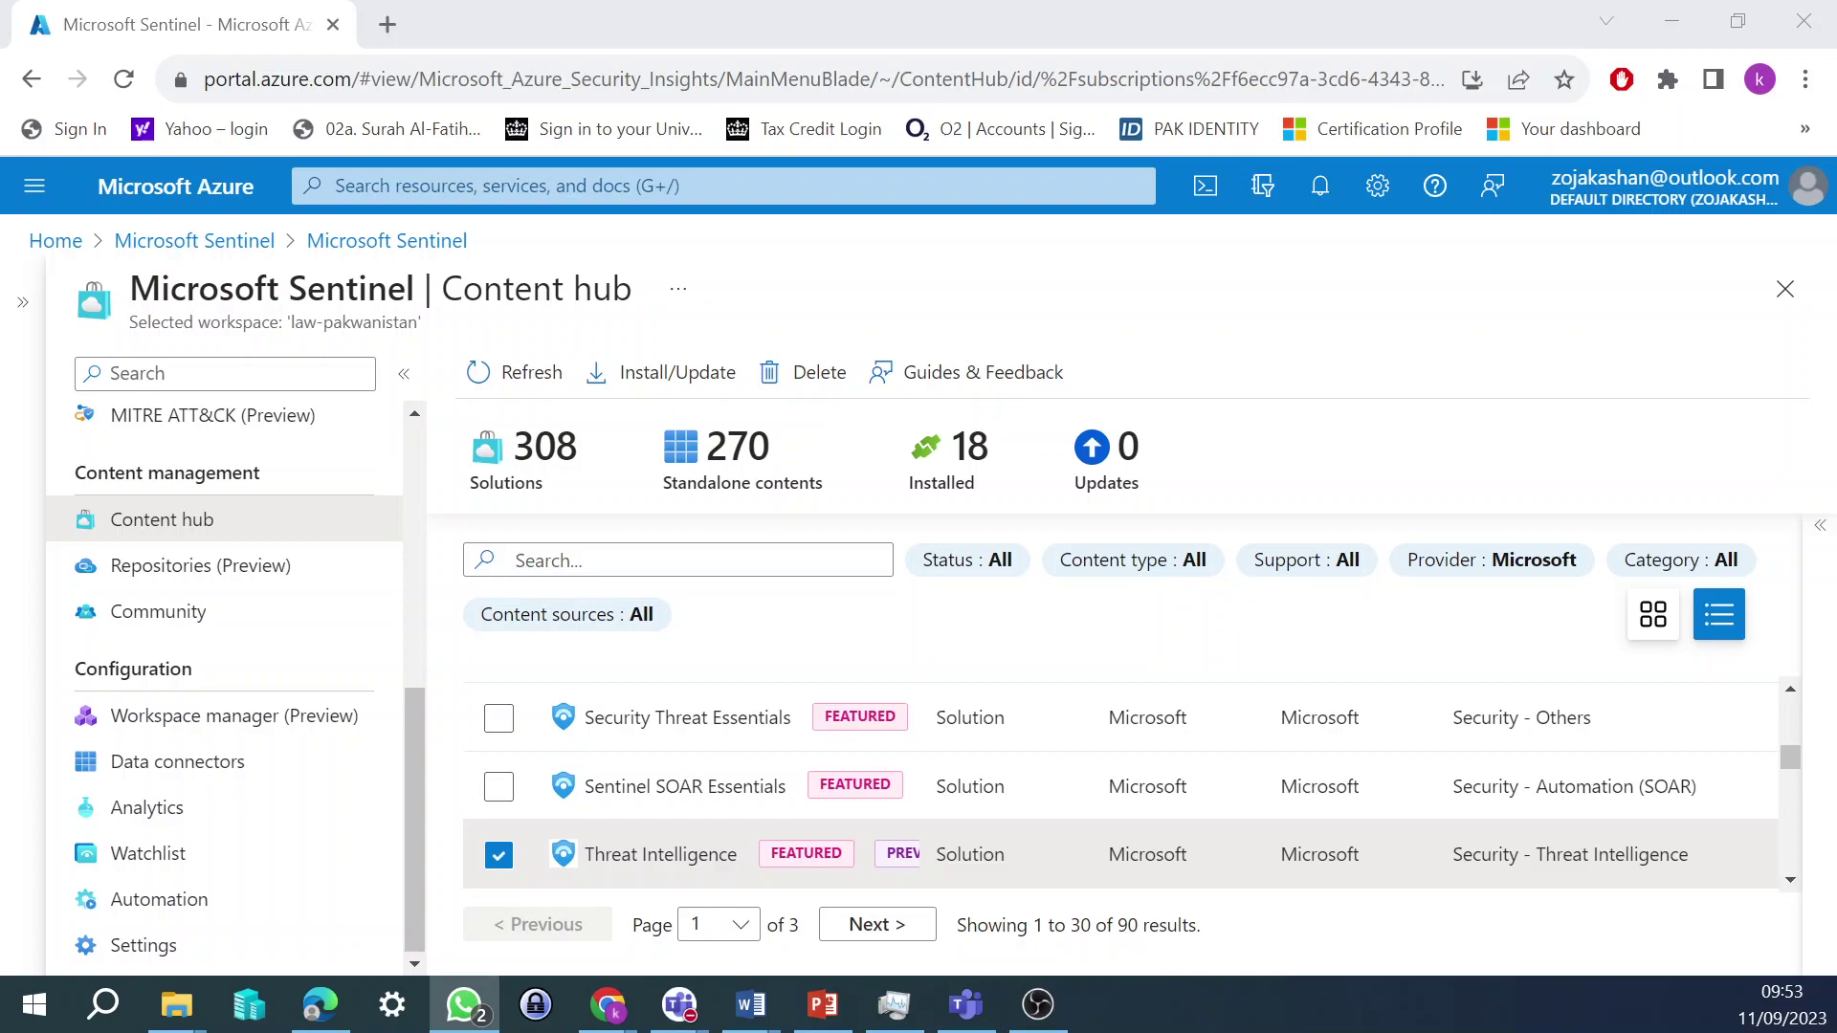
# - Select the Azure Active Directory Identity Protection solution, check the remaining solutions on the page, and collapse the details
pyautogui.scroll(-5, 783, 808)
pyautogui.scroll(-1, 782, 809)
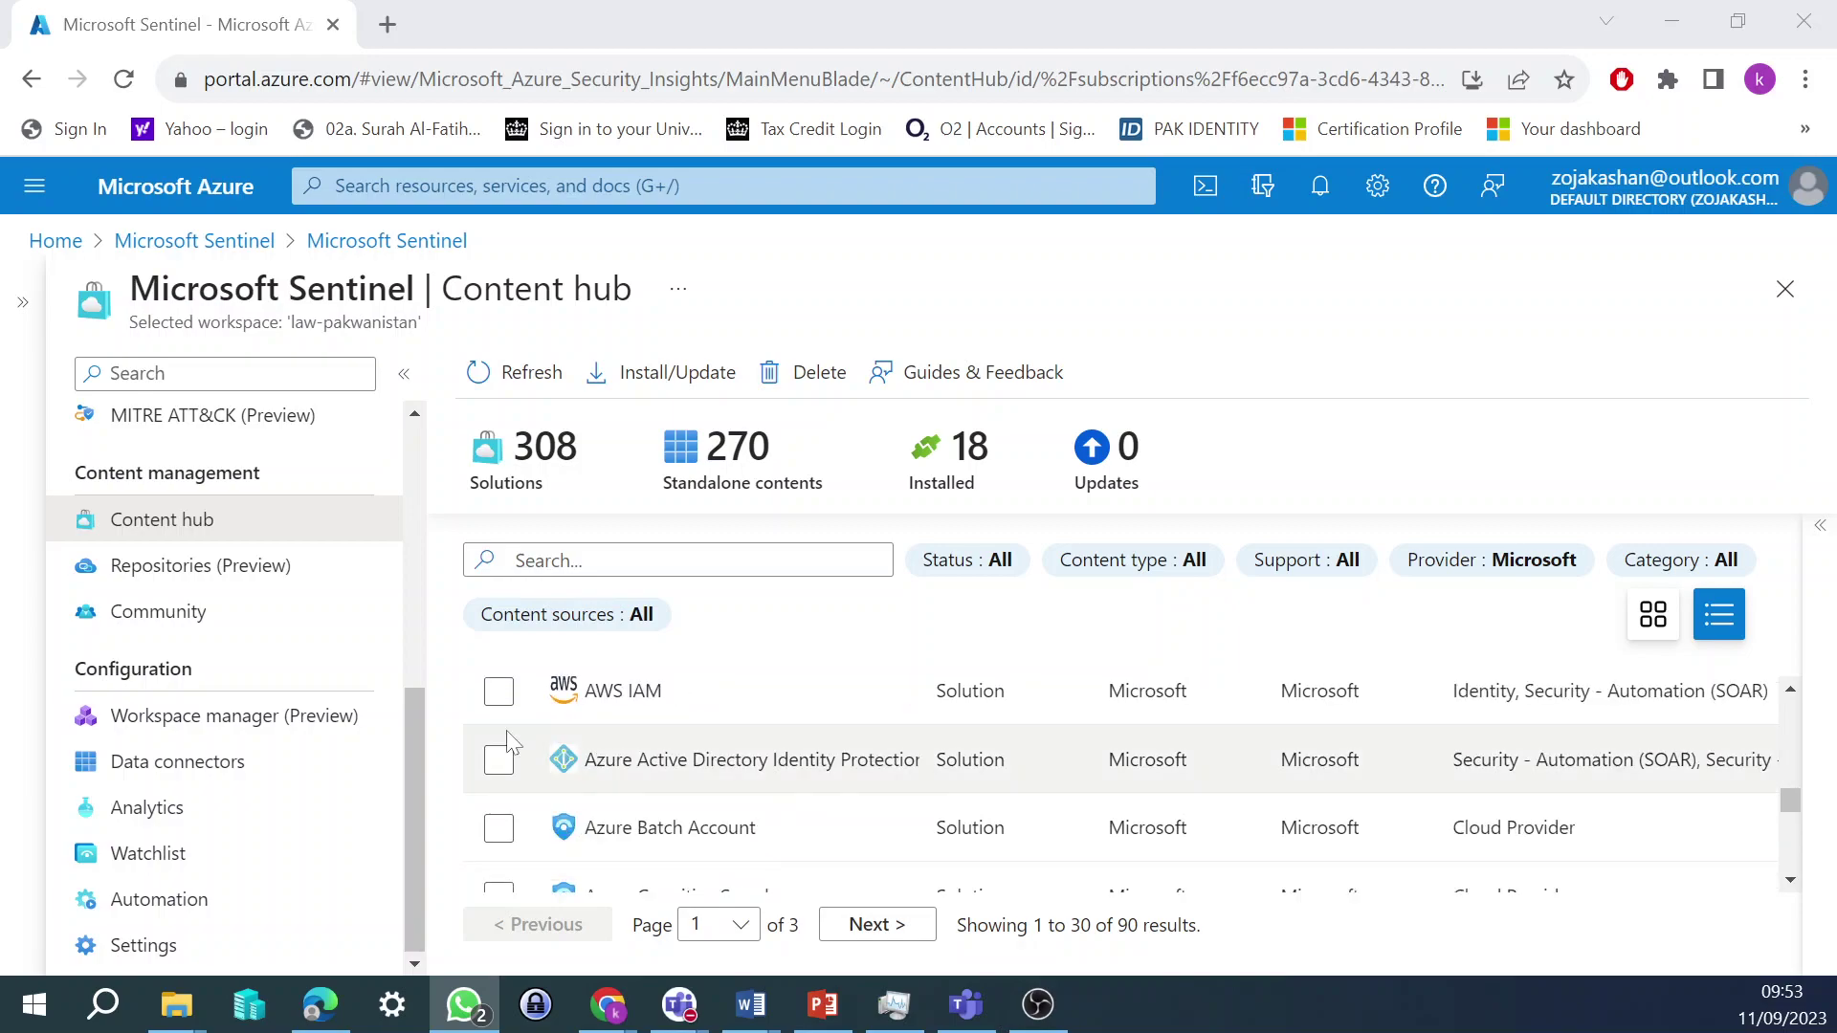
pyautogui.click(502, 758)
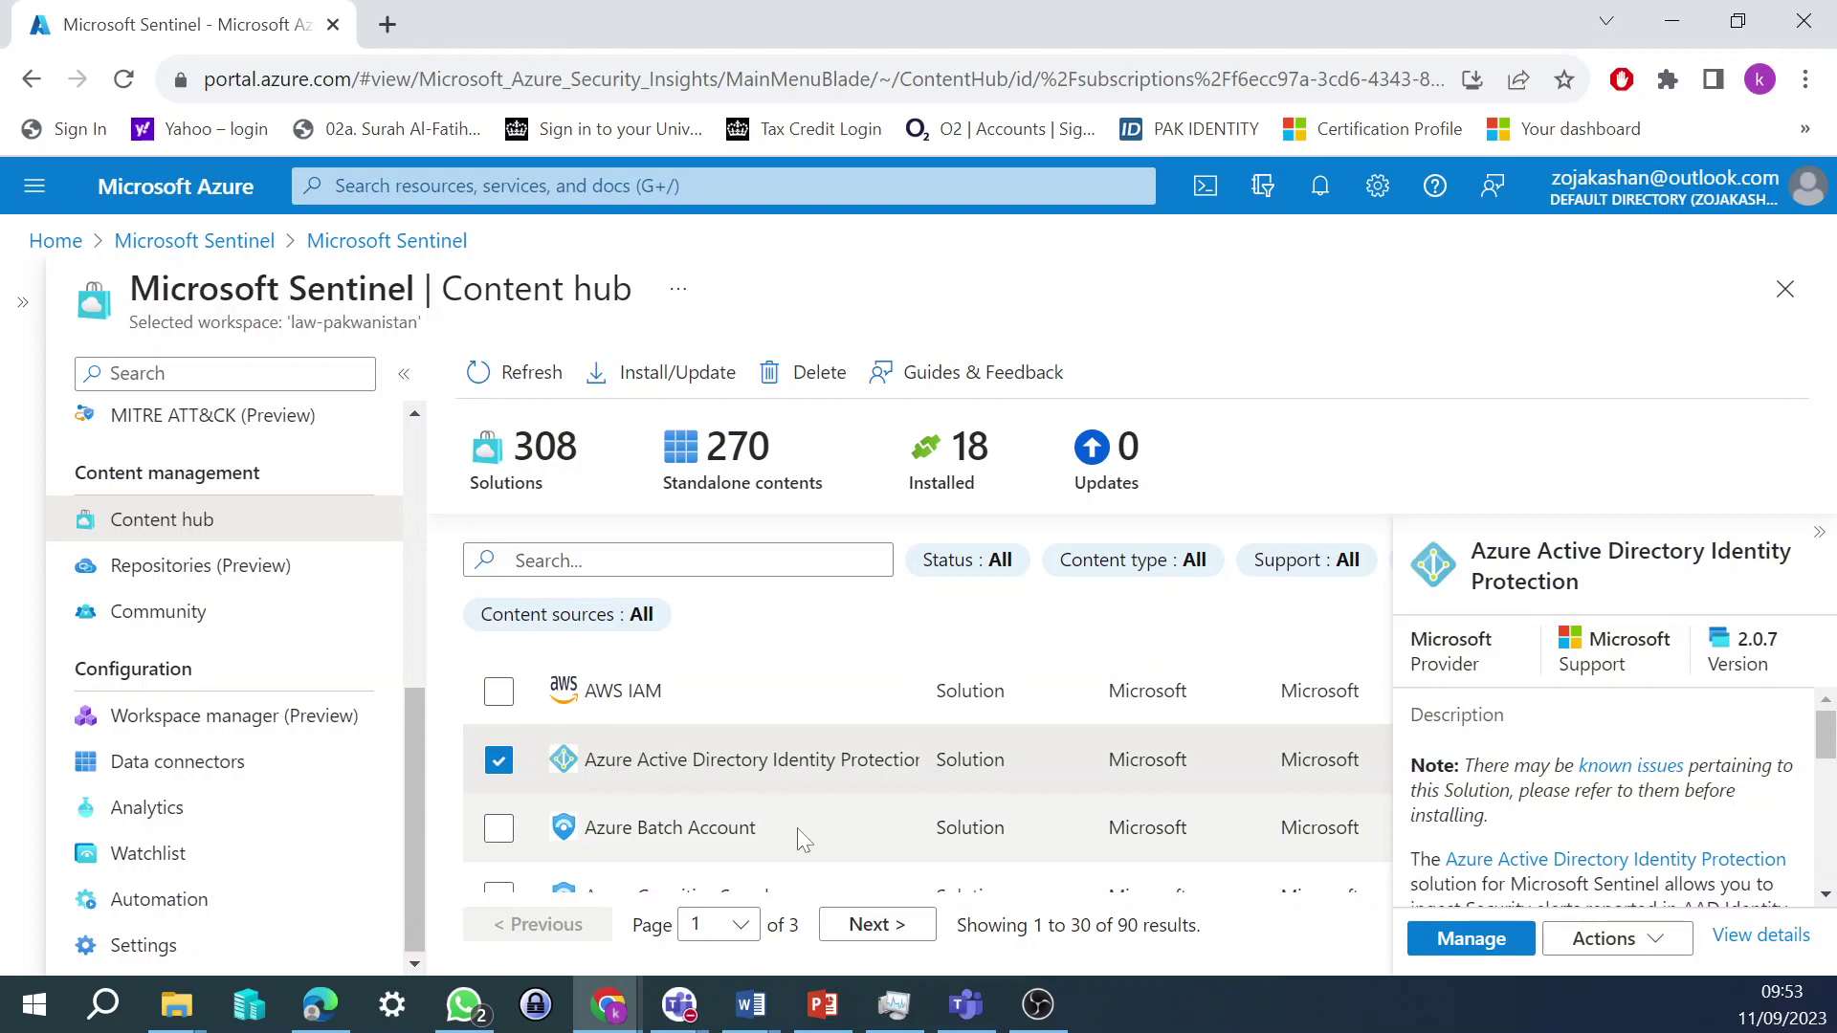
pyautogui.scroll(-3, 798, 829)
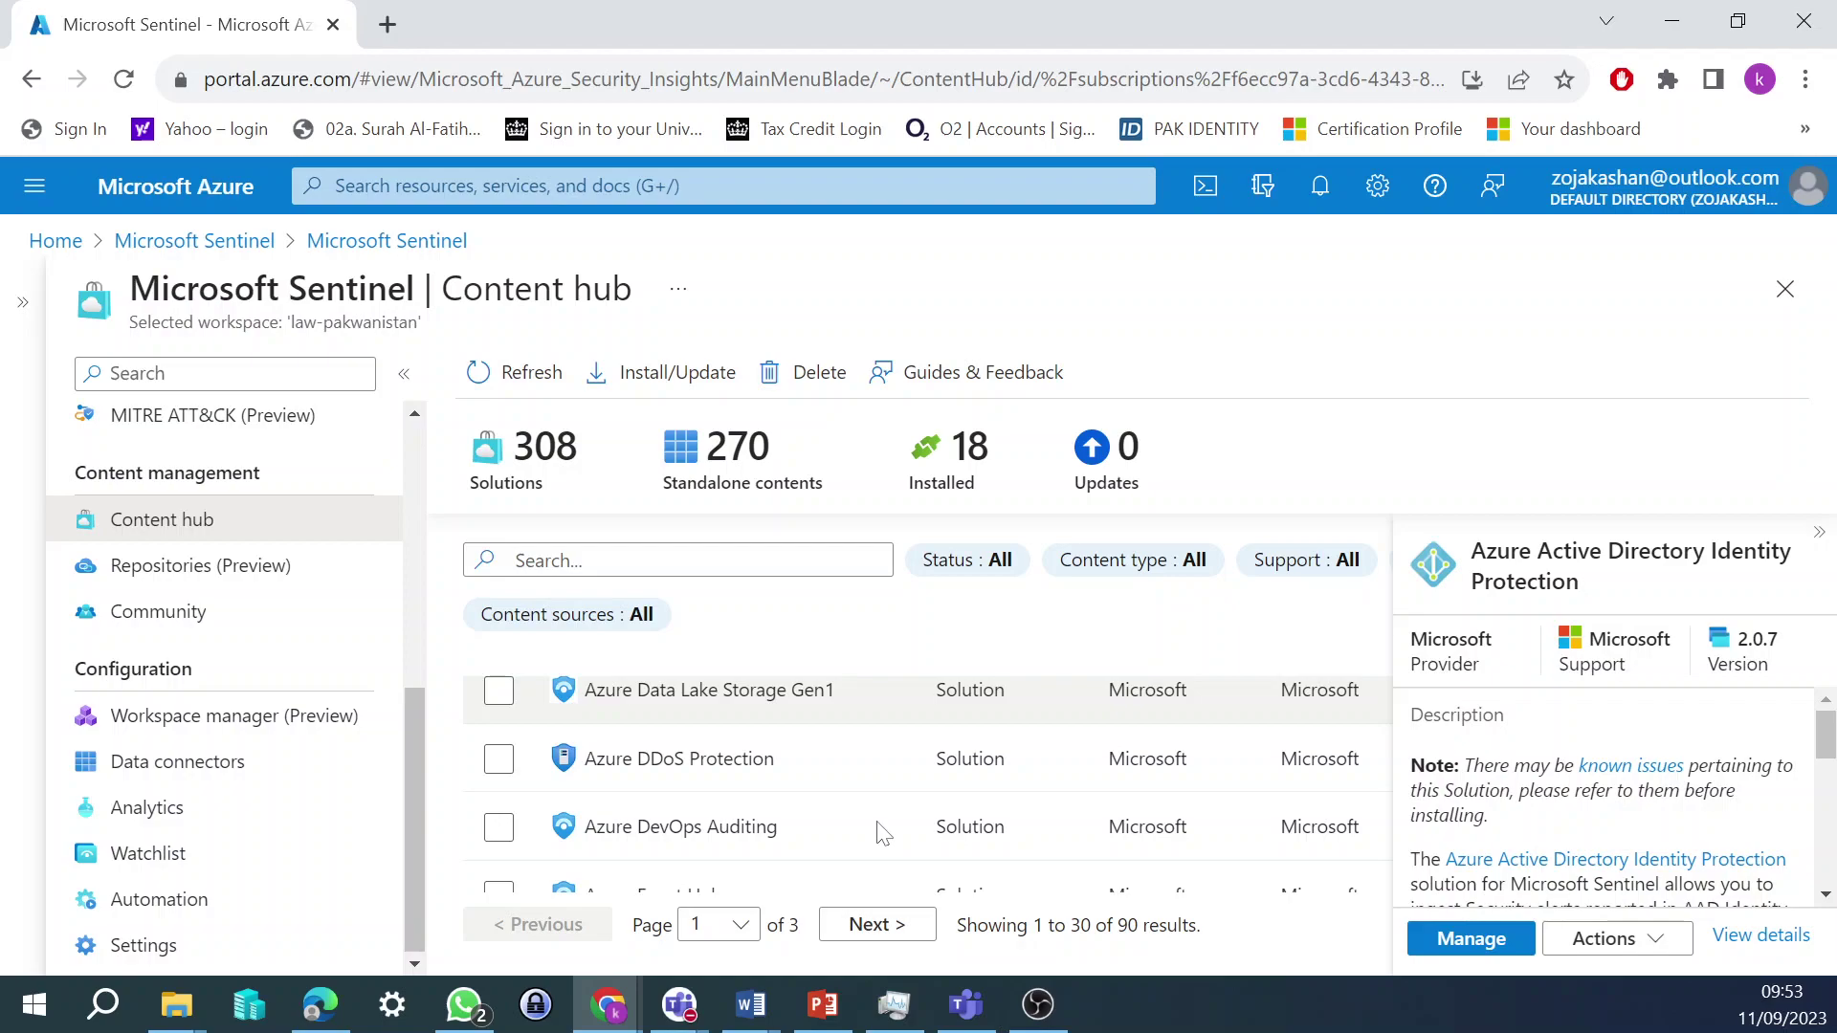
pyautogui.scroll(-3, 884, 834)
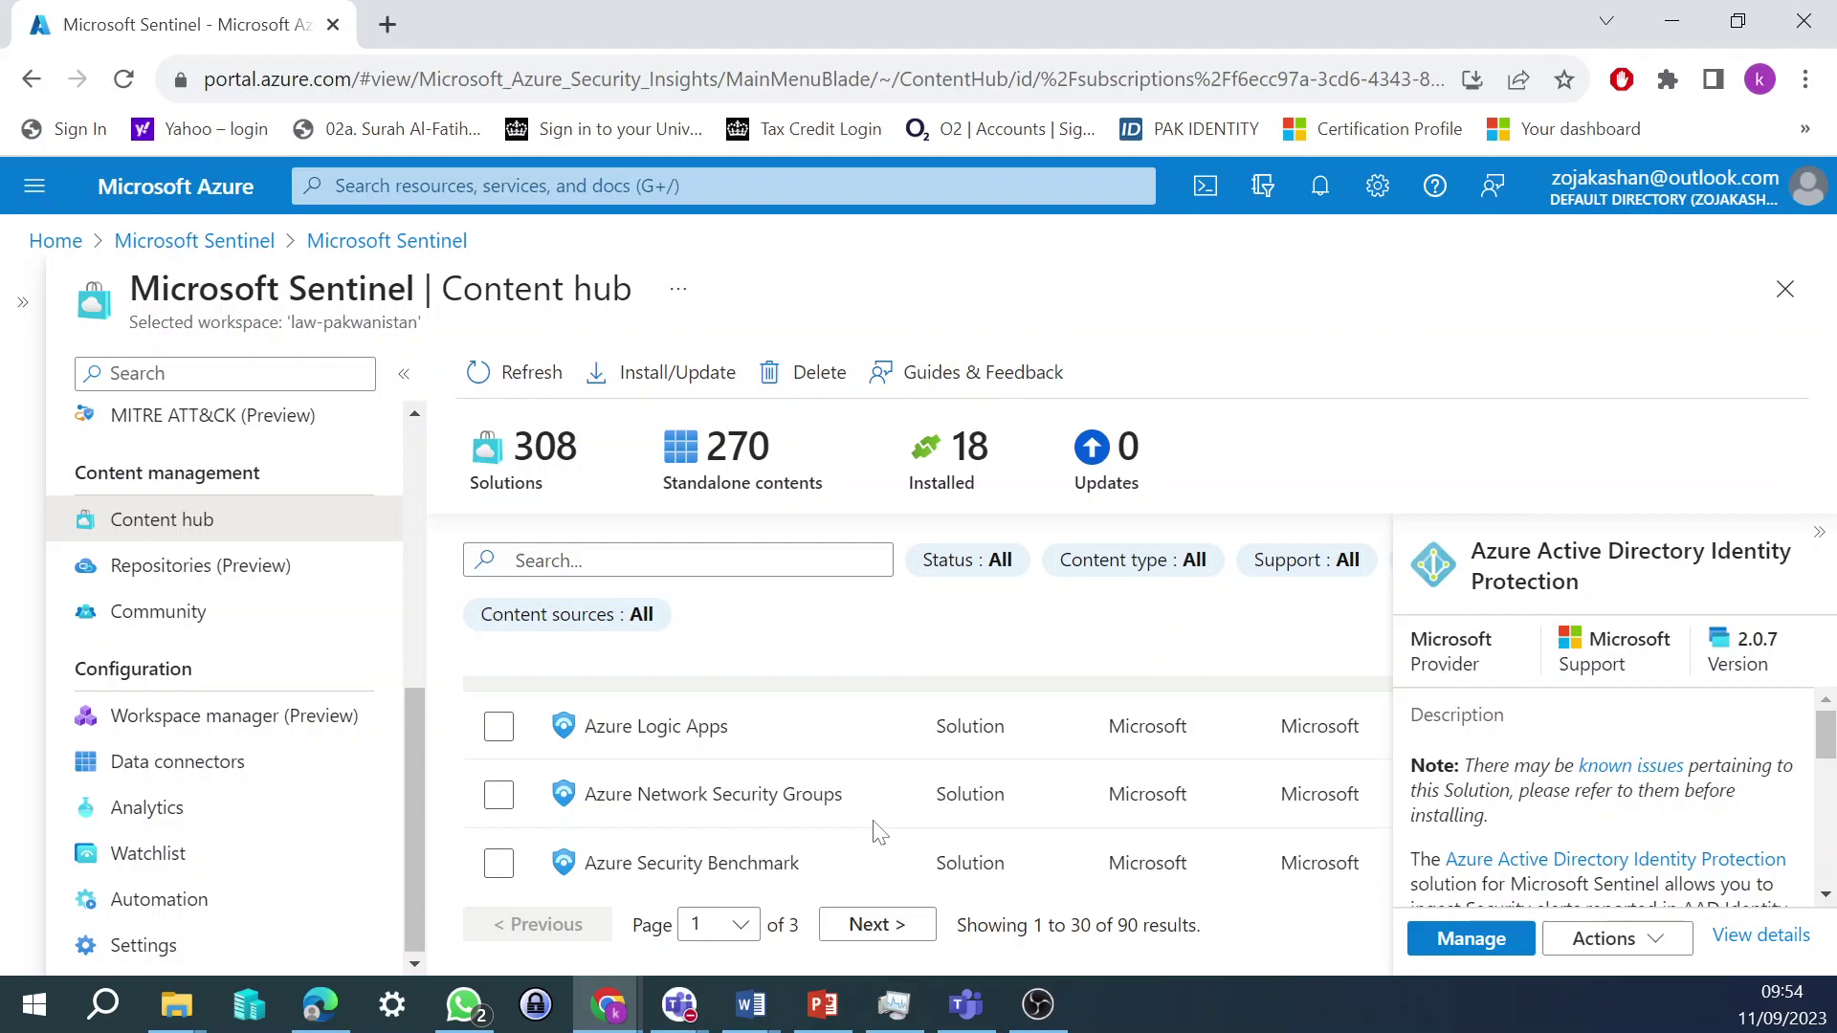
pyautogui.click(744, 518)
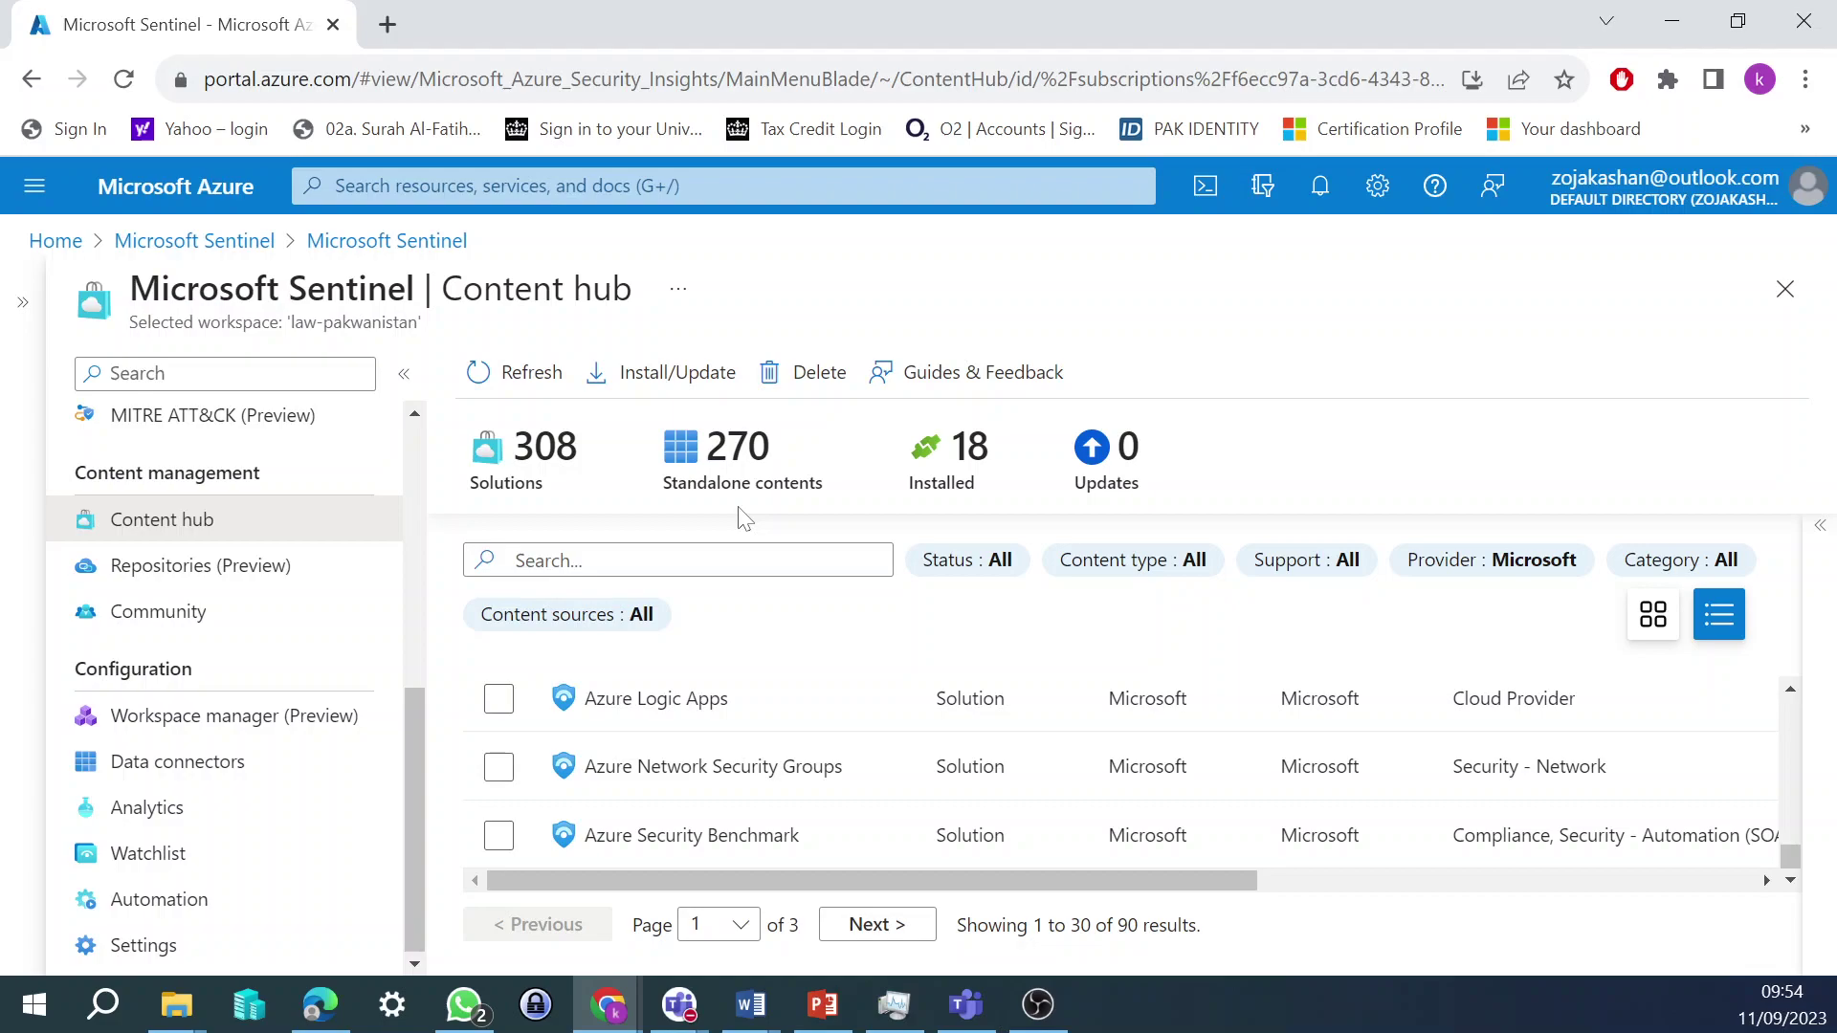
# - Select the Azure Active Directory solution at the start of the list again and install the selected solutions
pyautogui.scroll(10, 889, 719)
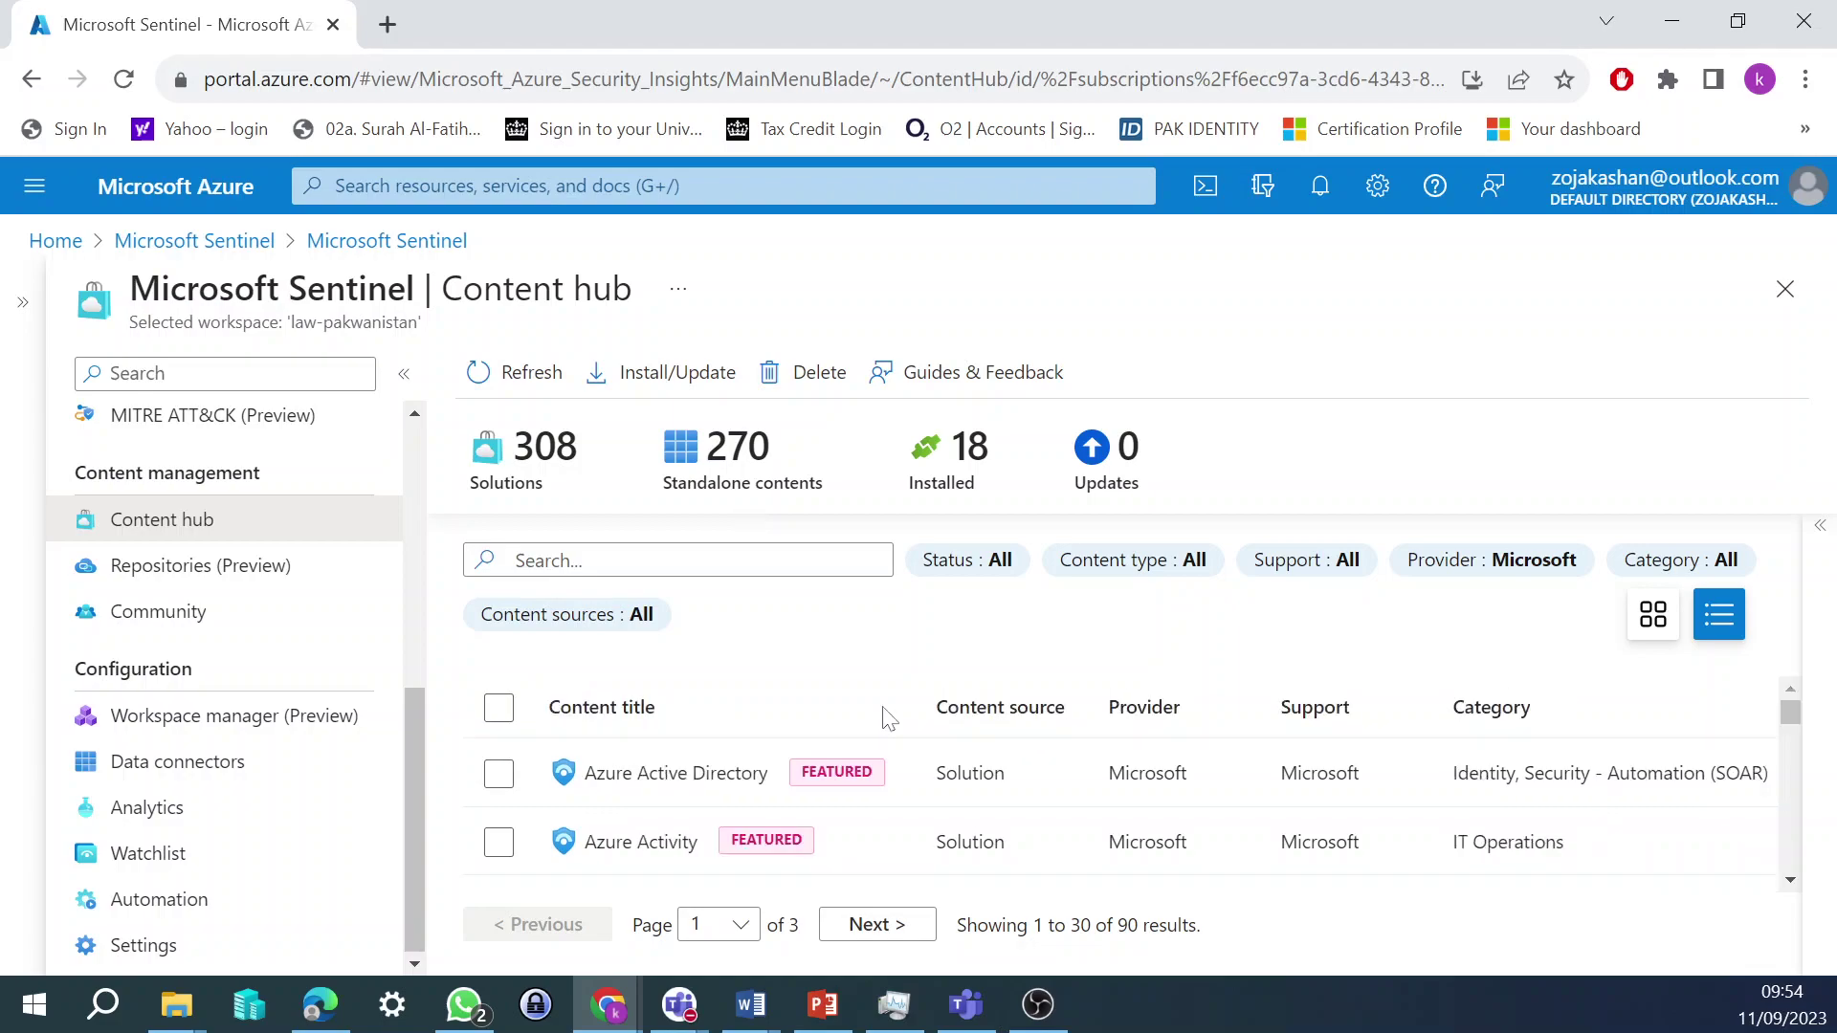
pyautogui.click(498, 774)
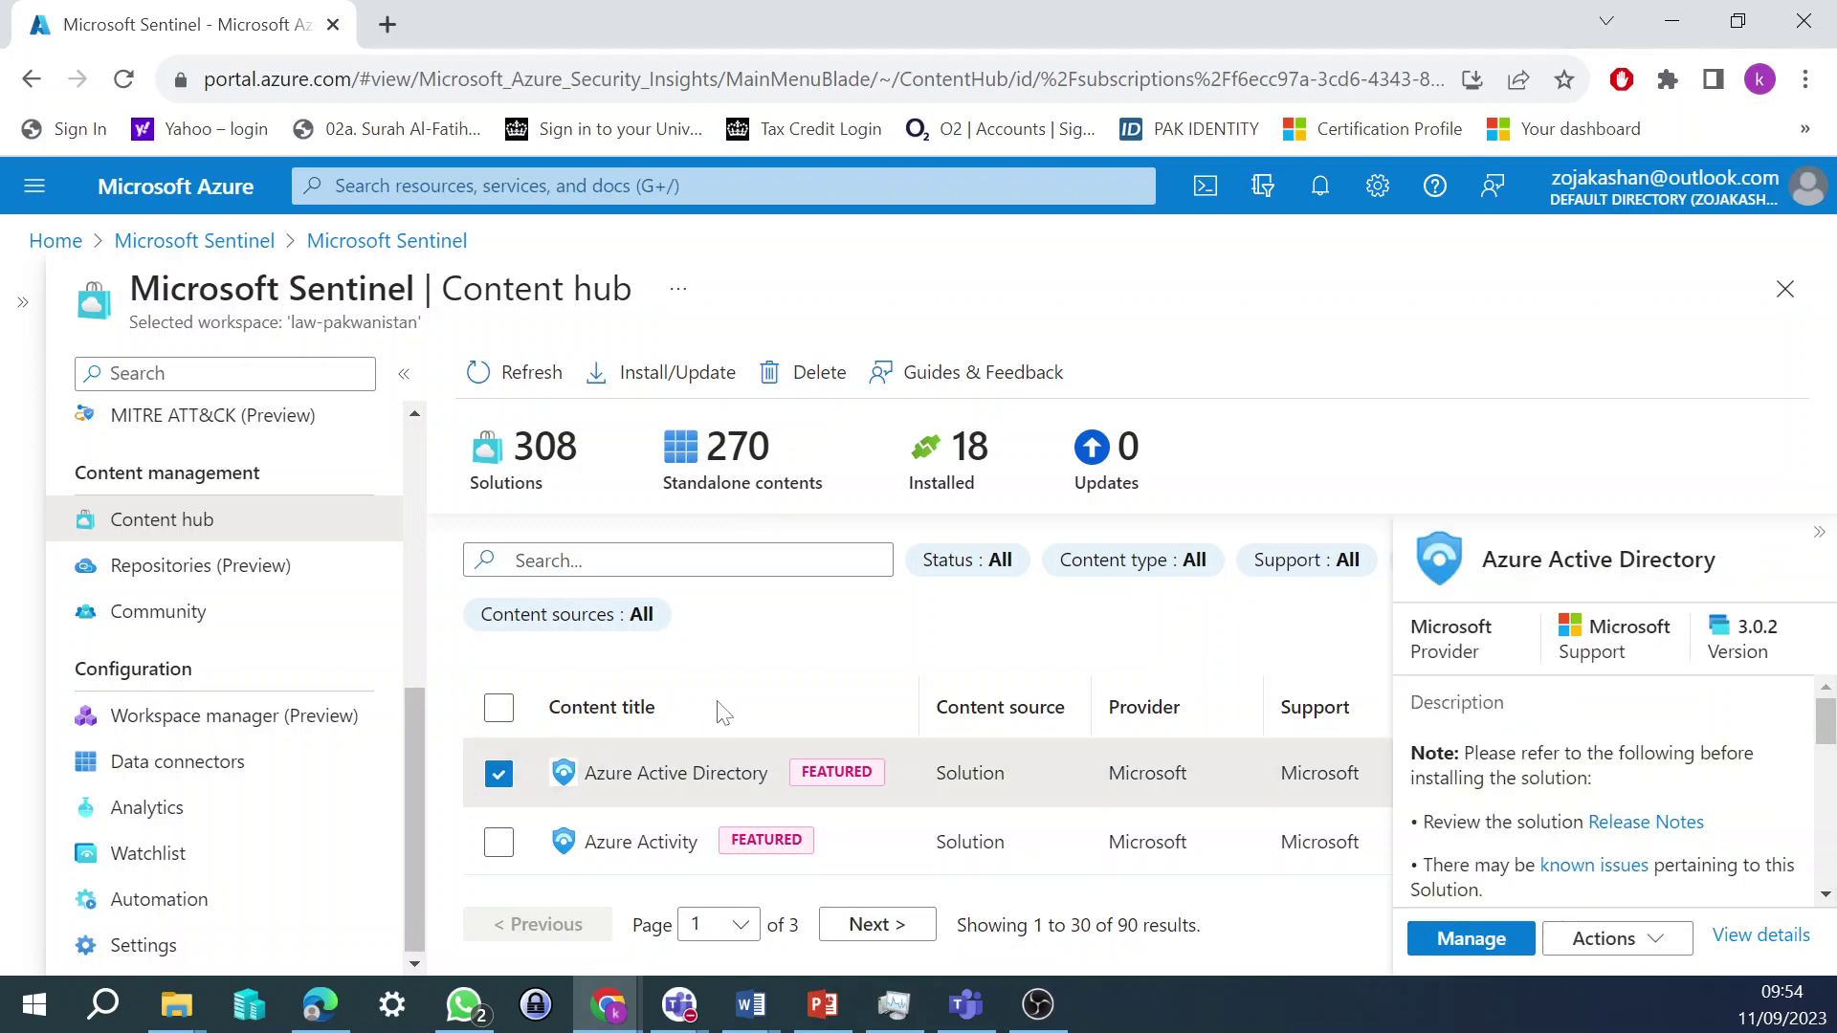
pyautogui.click(641, 376)
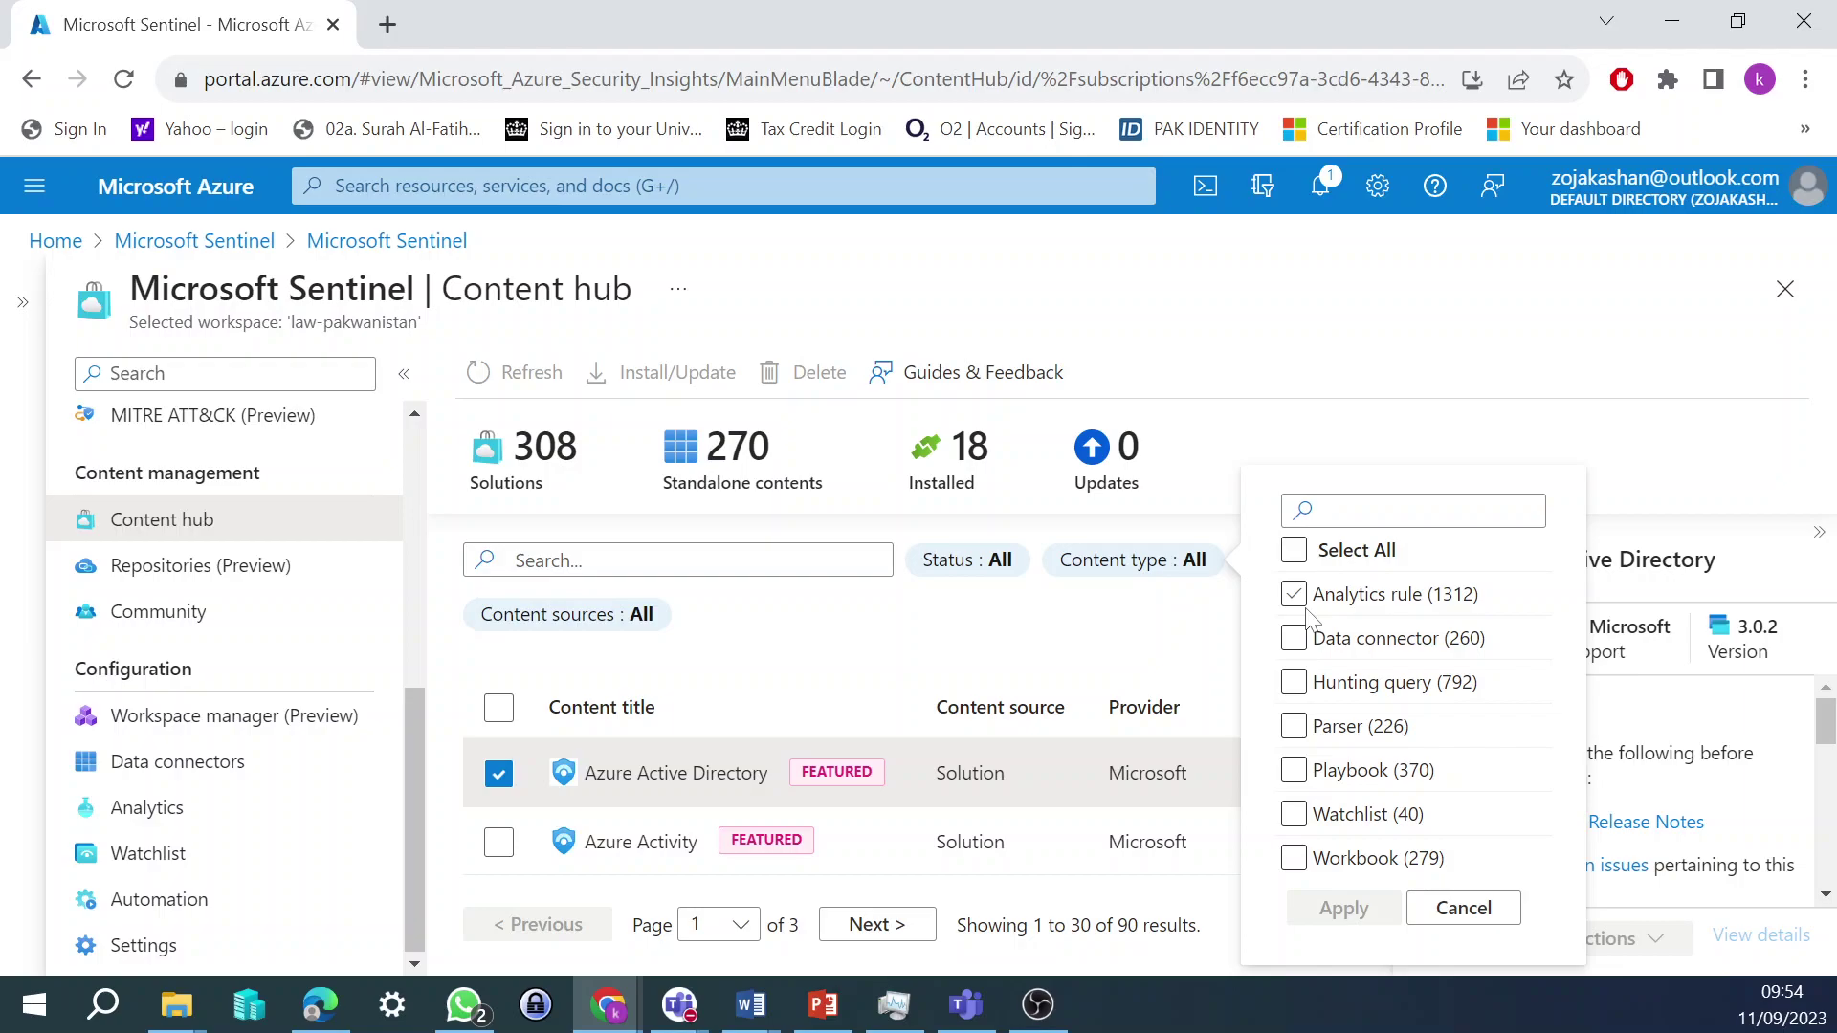
# - Filter the Content hub to the content type Data connector
pyautogui.click(1293, 638)
pyautogui.click(1343, 908)
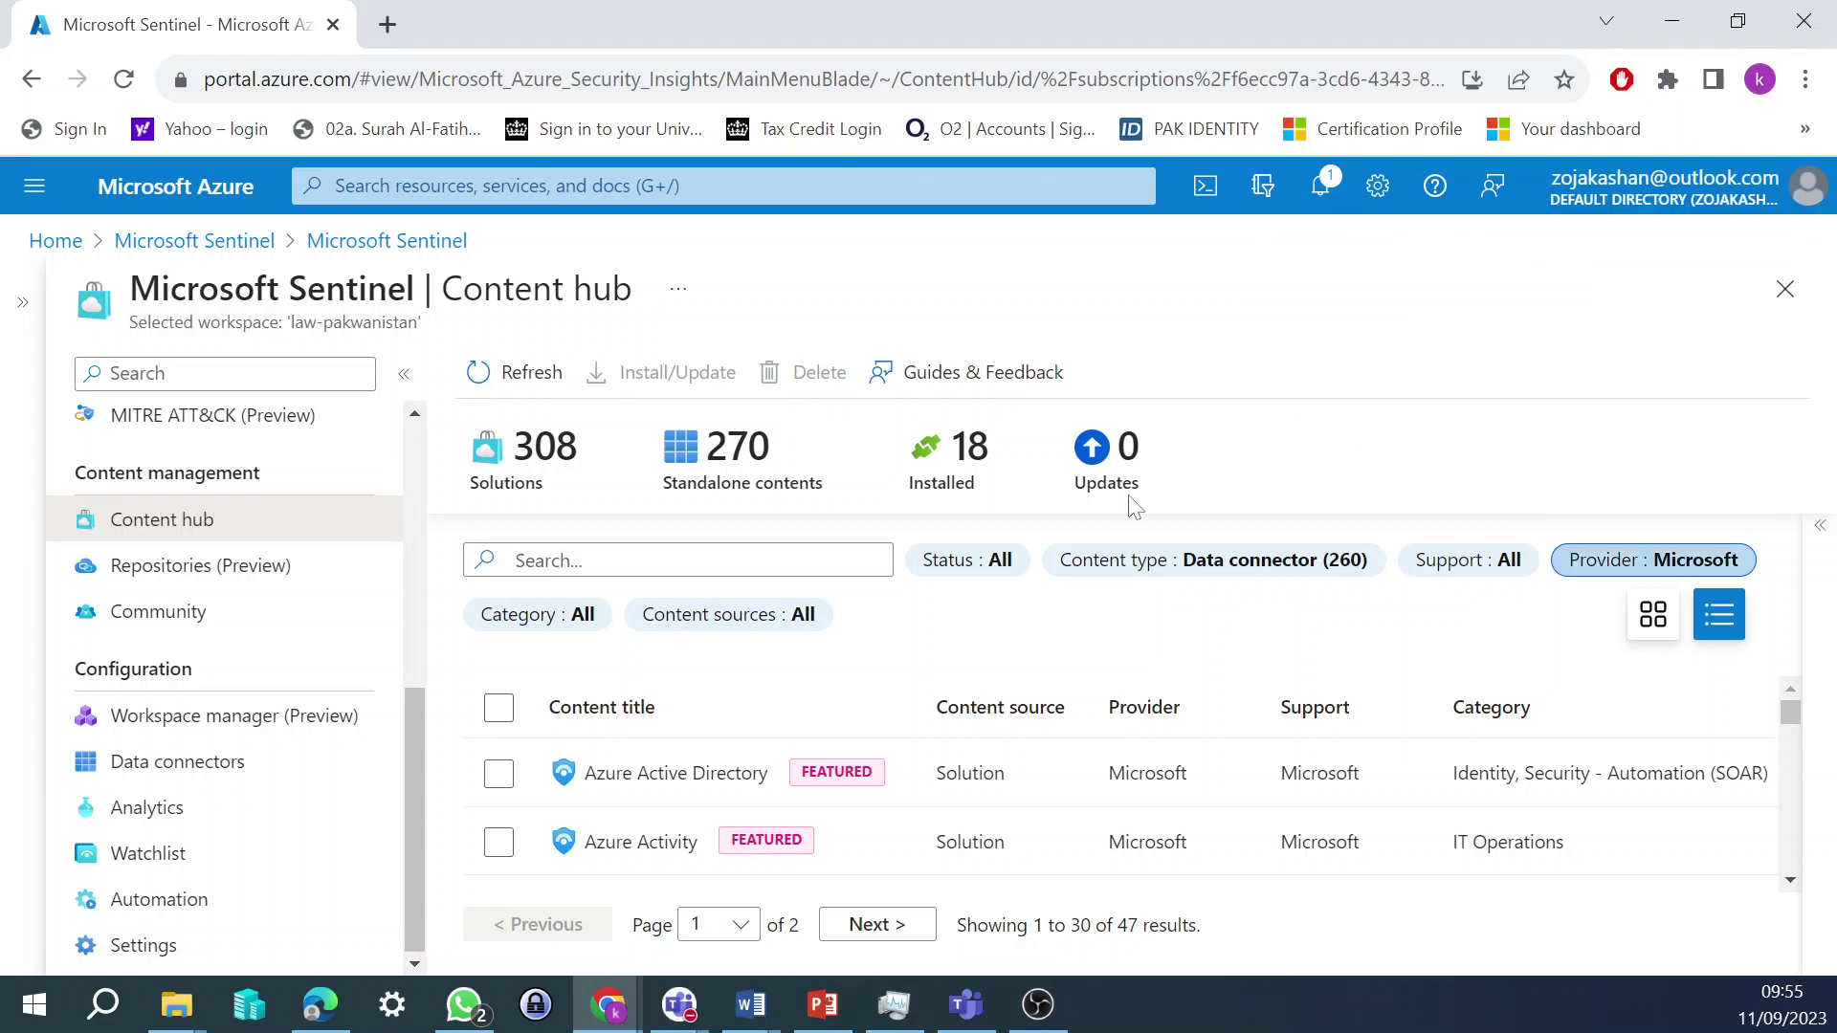
# - Open the Azure portal home in a second browser tab and view Microsoft Sentinel's data connectors there
pyautogui.middleClick(73, 250)
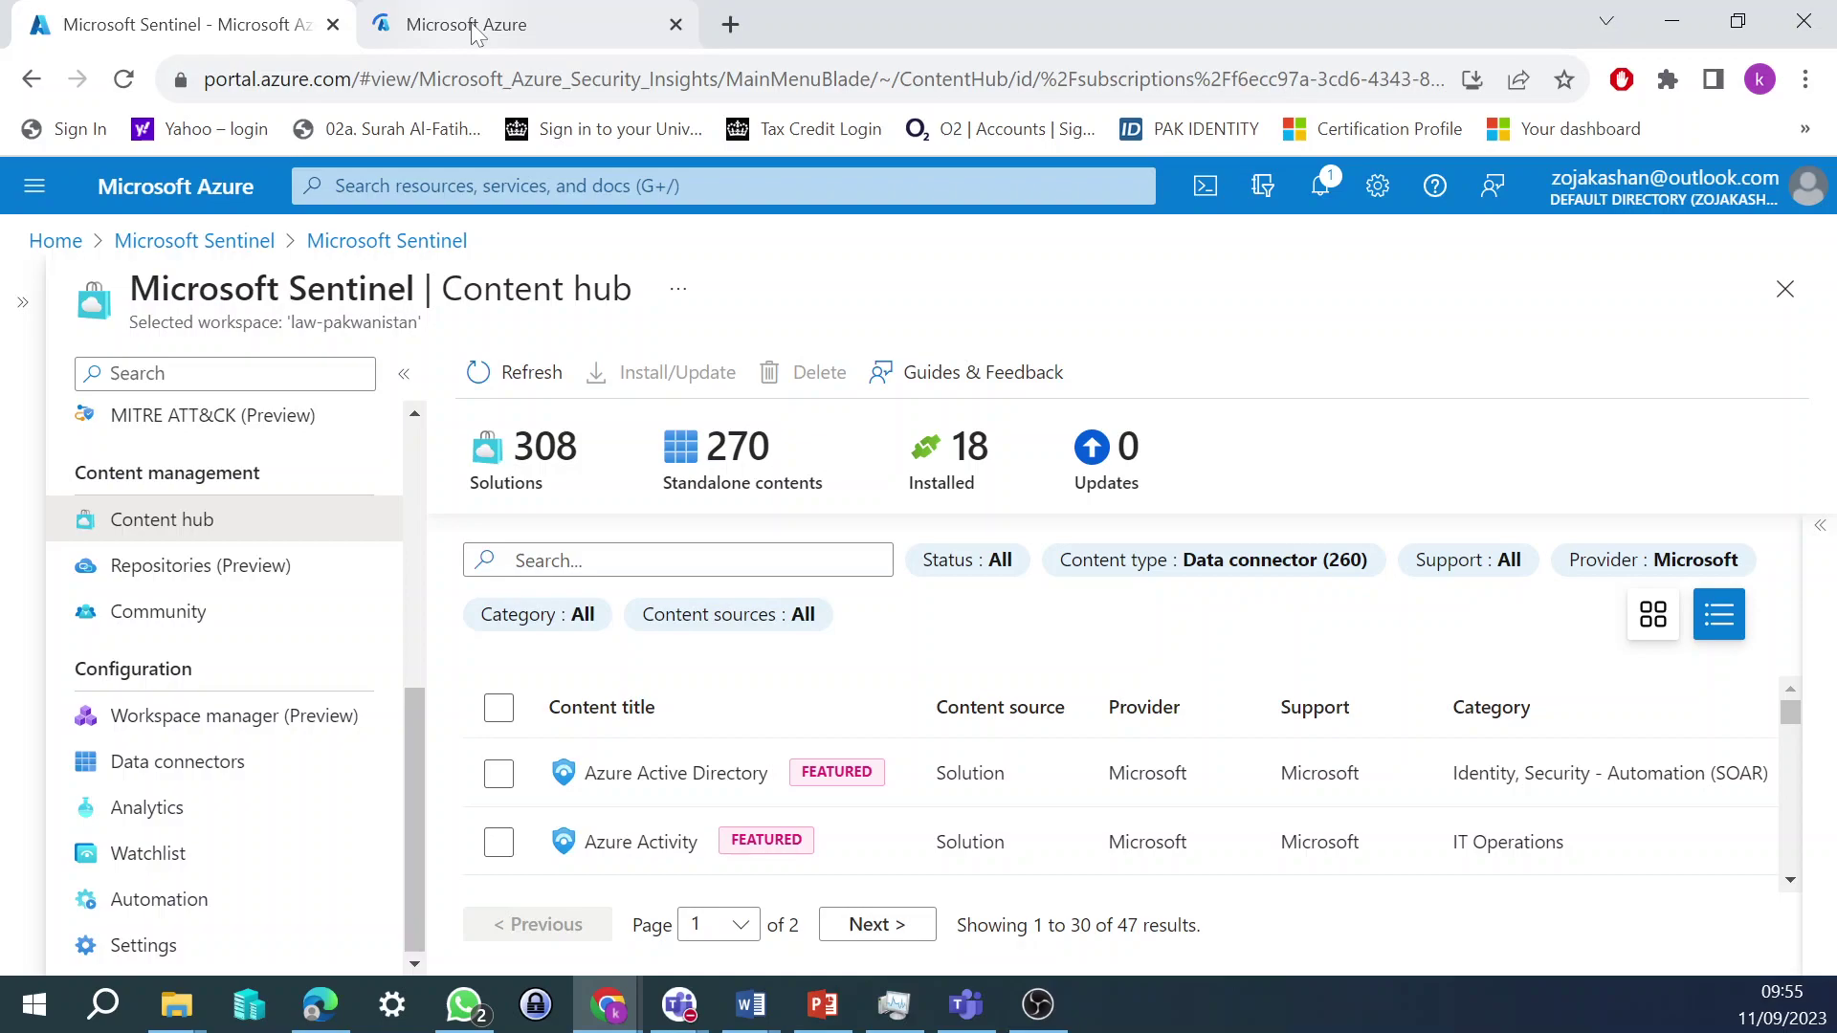
pyautogui.click(476, 33)
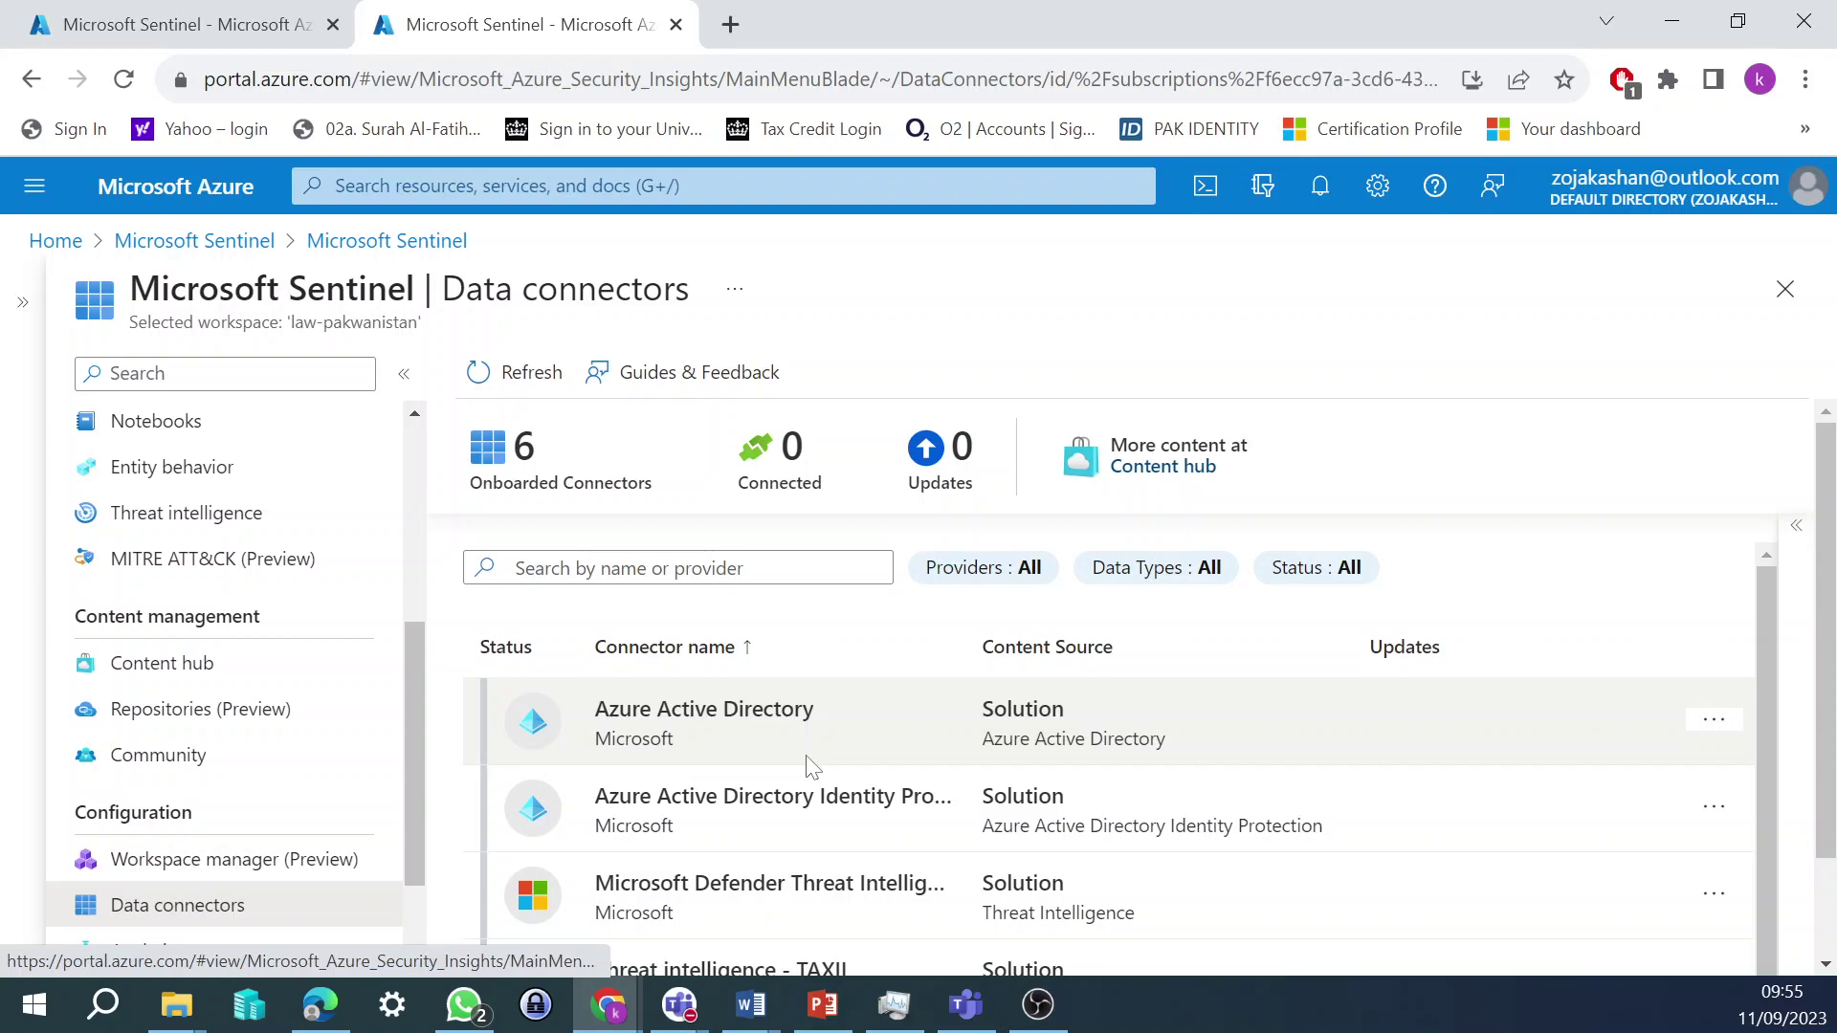
# - Return to the Content hub, search for Microsoft Defender, and select Microsoft Defender for Endpoint and Microsoft Defender for Identity
pyautogui.hotkey('ctrl', 'shift', 'Tab')
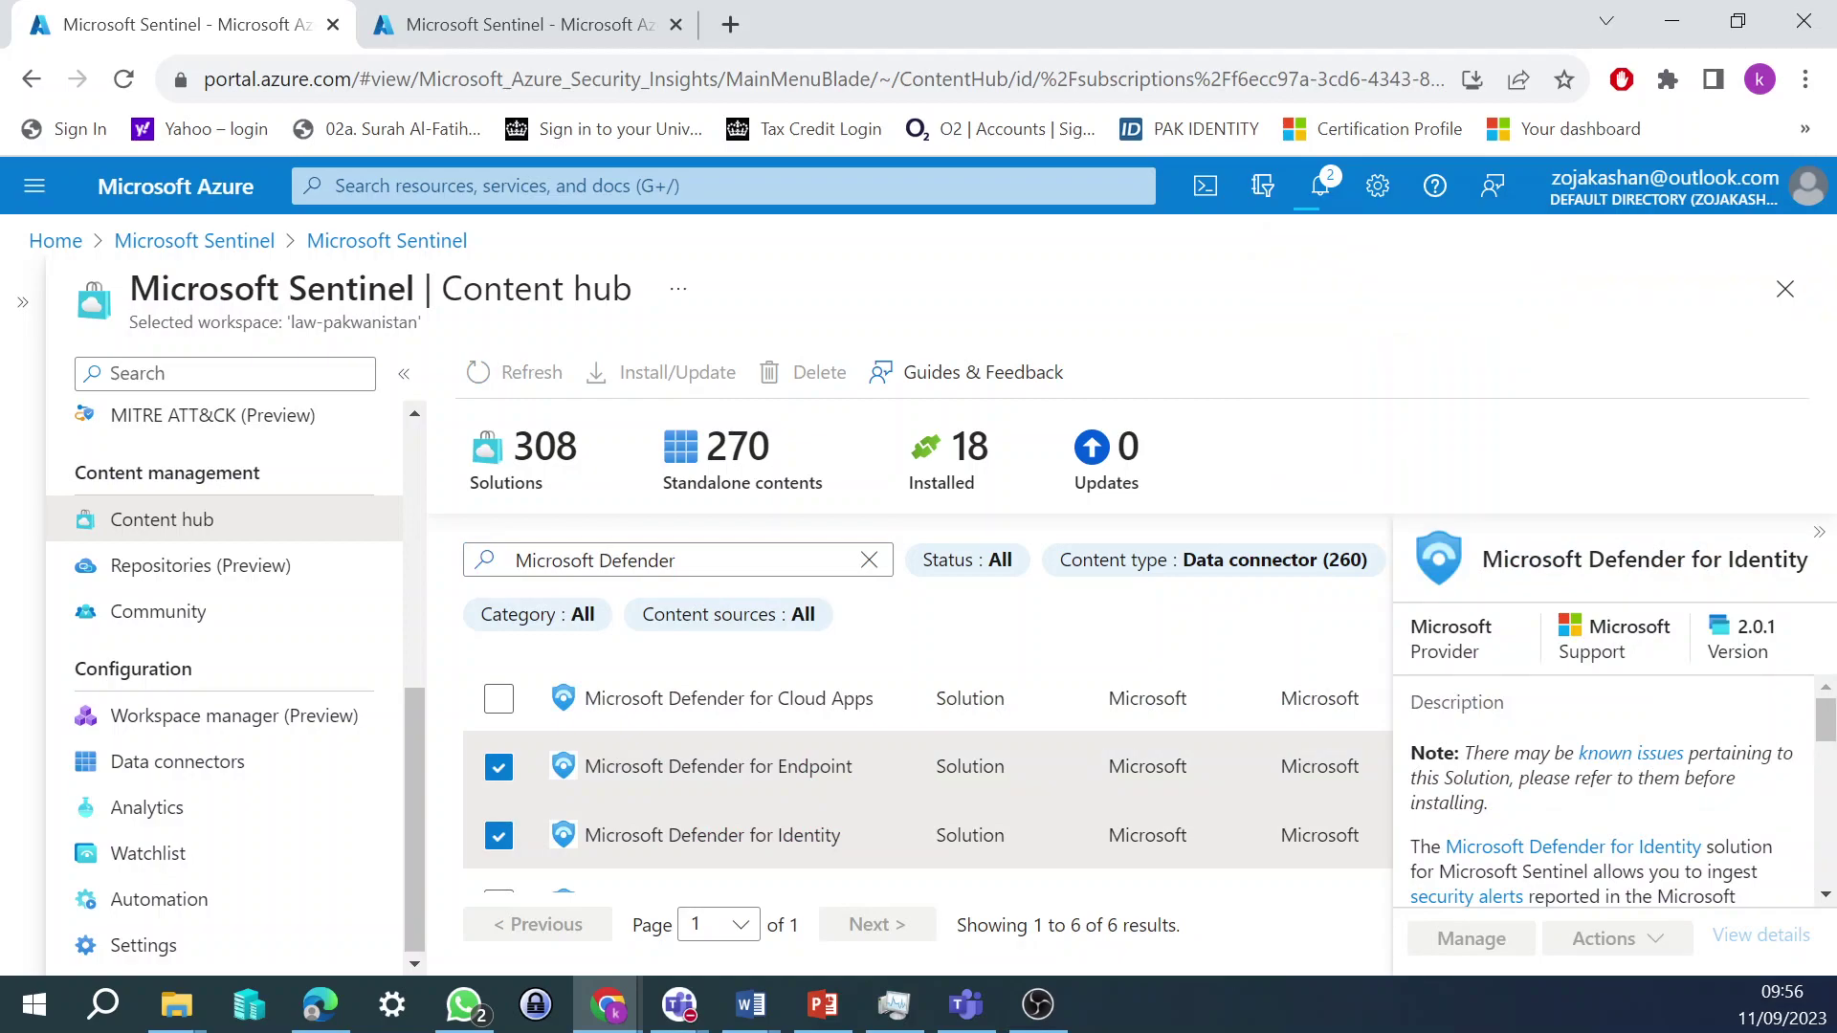
pyautogui.hotkey('alt', 'Tab')
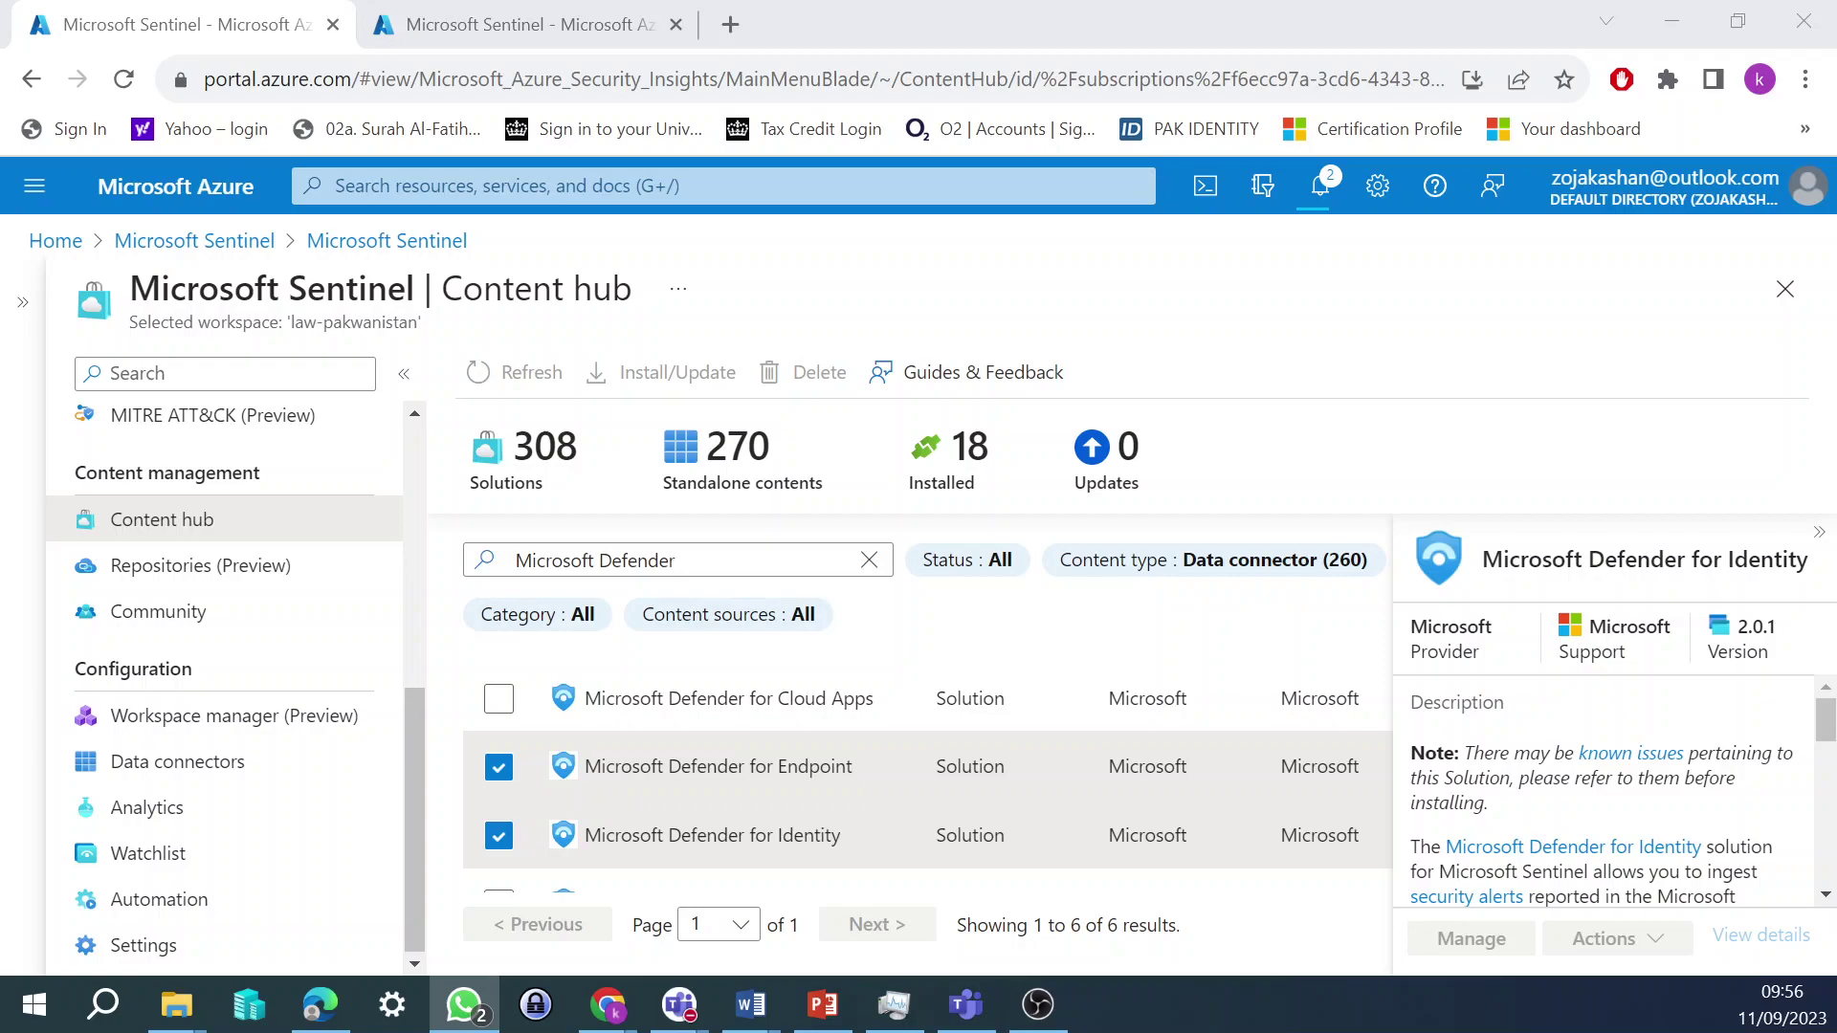
# - Search the Content hub's data connector solutions for Microsoft 365
pyautogui.click(669, 560)
pyautogui.press('BackSpace')
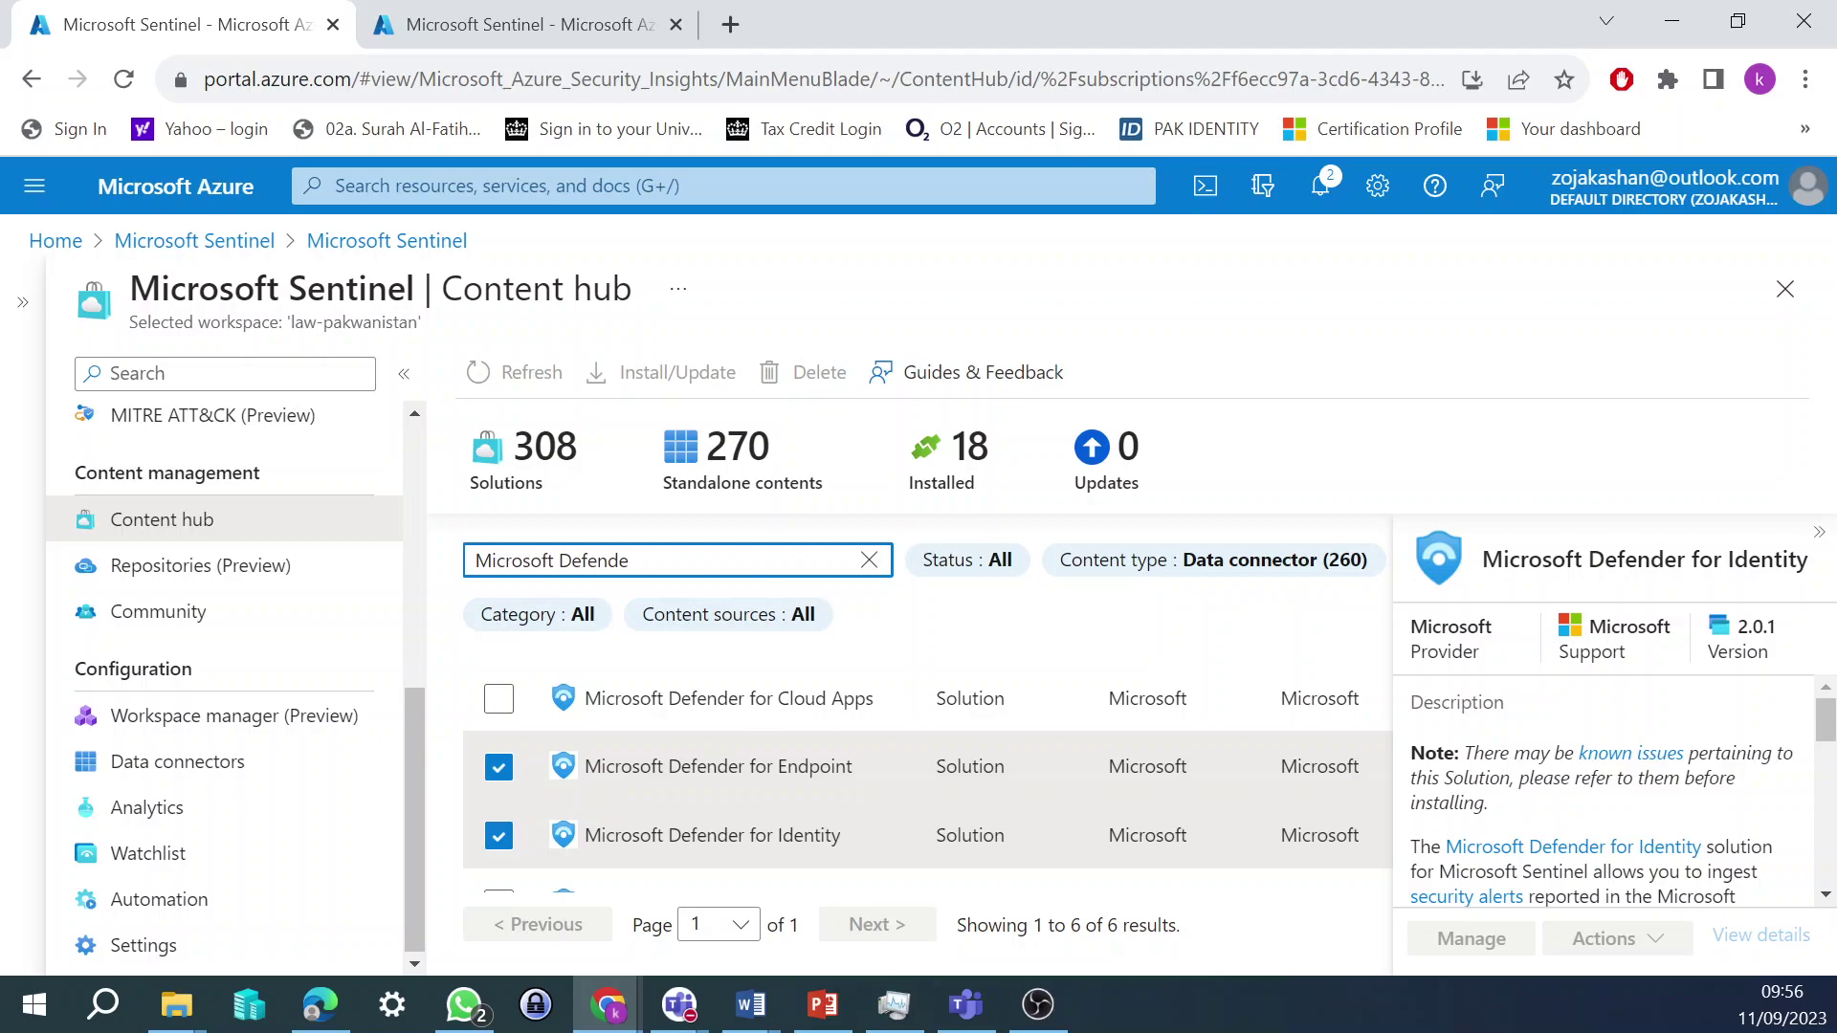
pyautogui.press('BackSpace')
pyautogui.press('BackSpace')
pyautogui.press('BackSpace')
pyautogui.press('BackSpace')
pyautogui.press('BackSpace')
pyautogui.press('BackSpace')
pyautogui.press('BackSpace')
pyautogui.write('365')
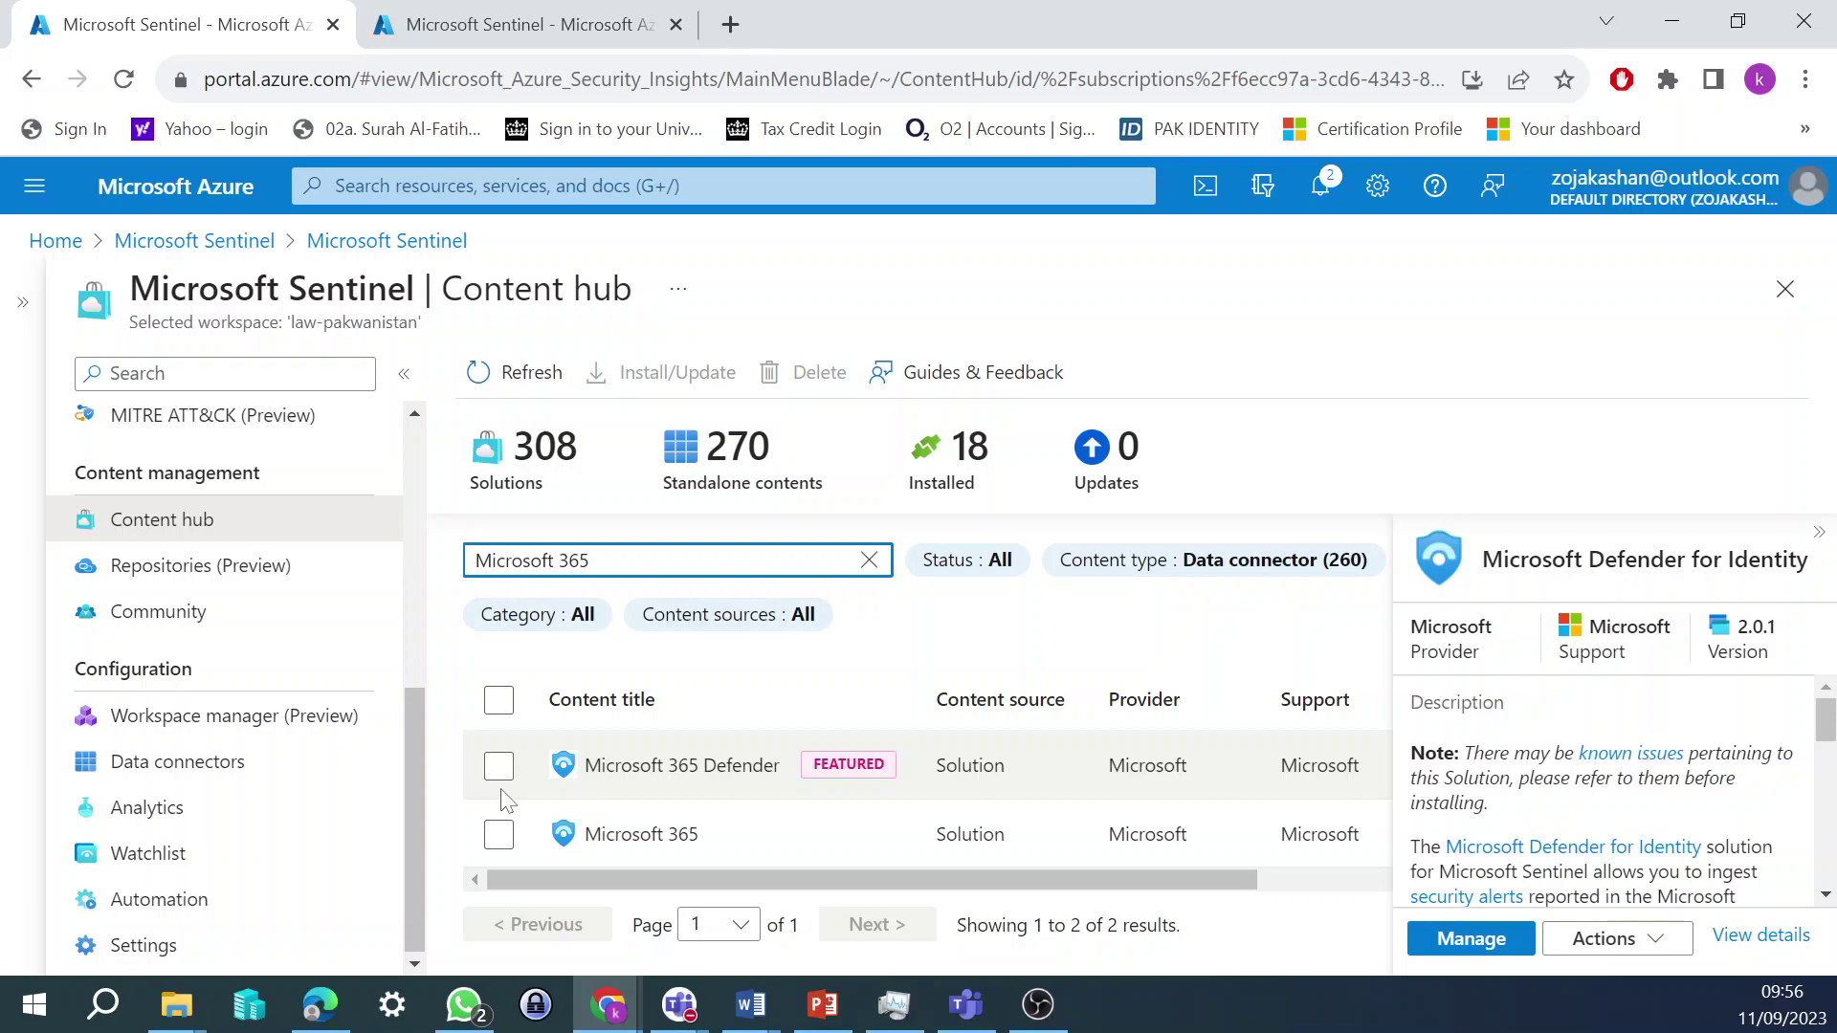
pyautogui.hotkey('ctrl', 'Tab')
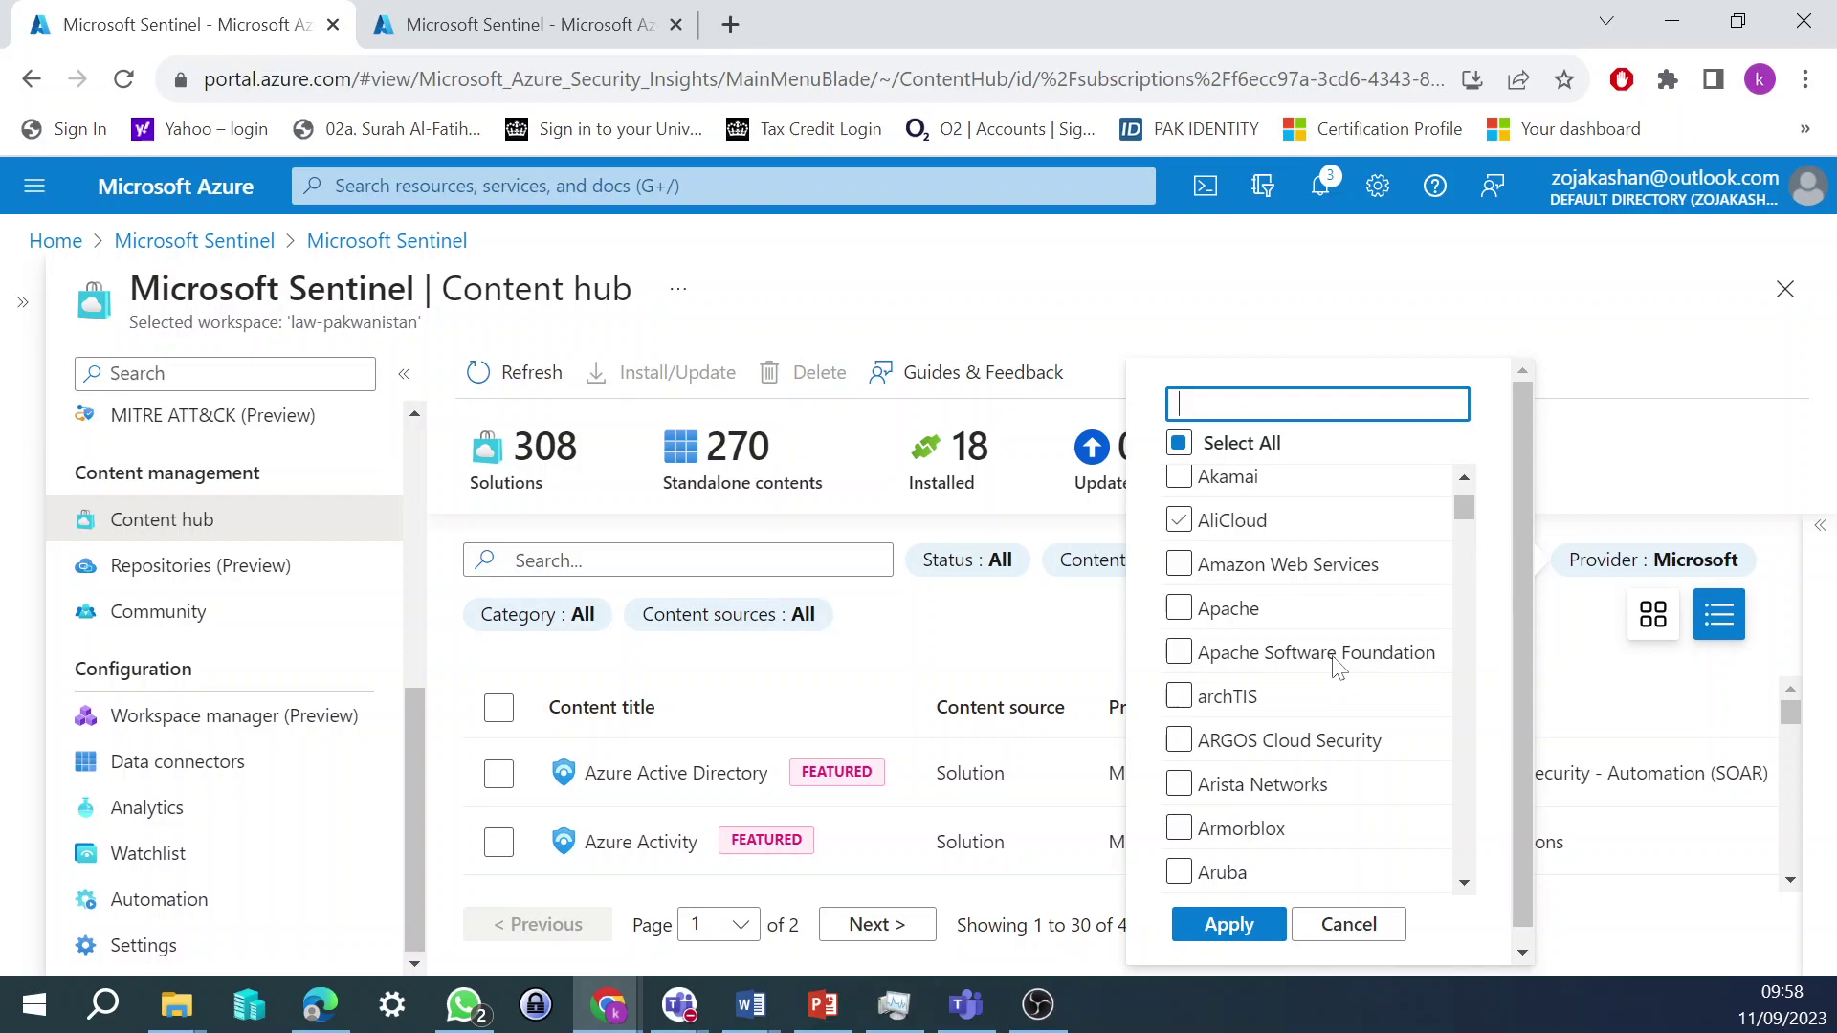
# - Search the Content hub's data connector solutions for syslog and look through both pages of matching solutions
pyautogui.click(670, 560)
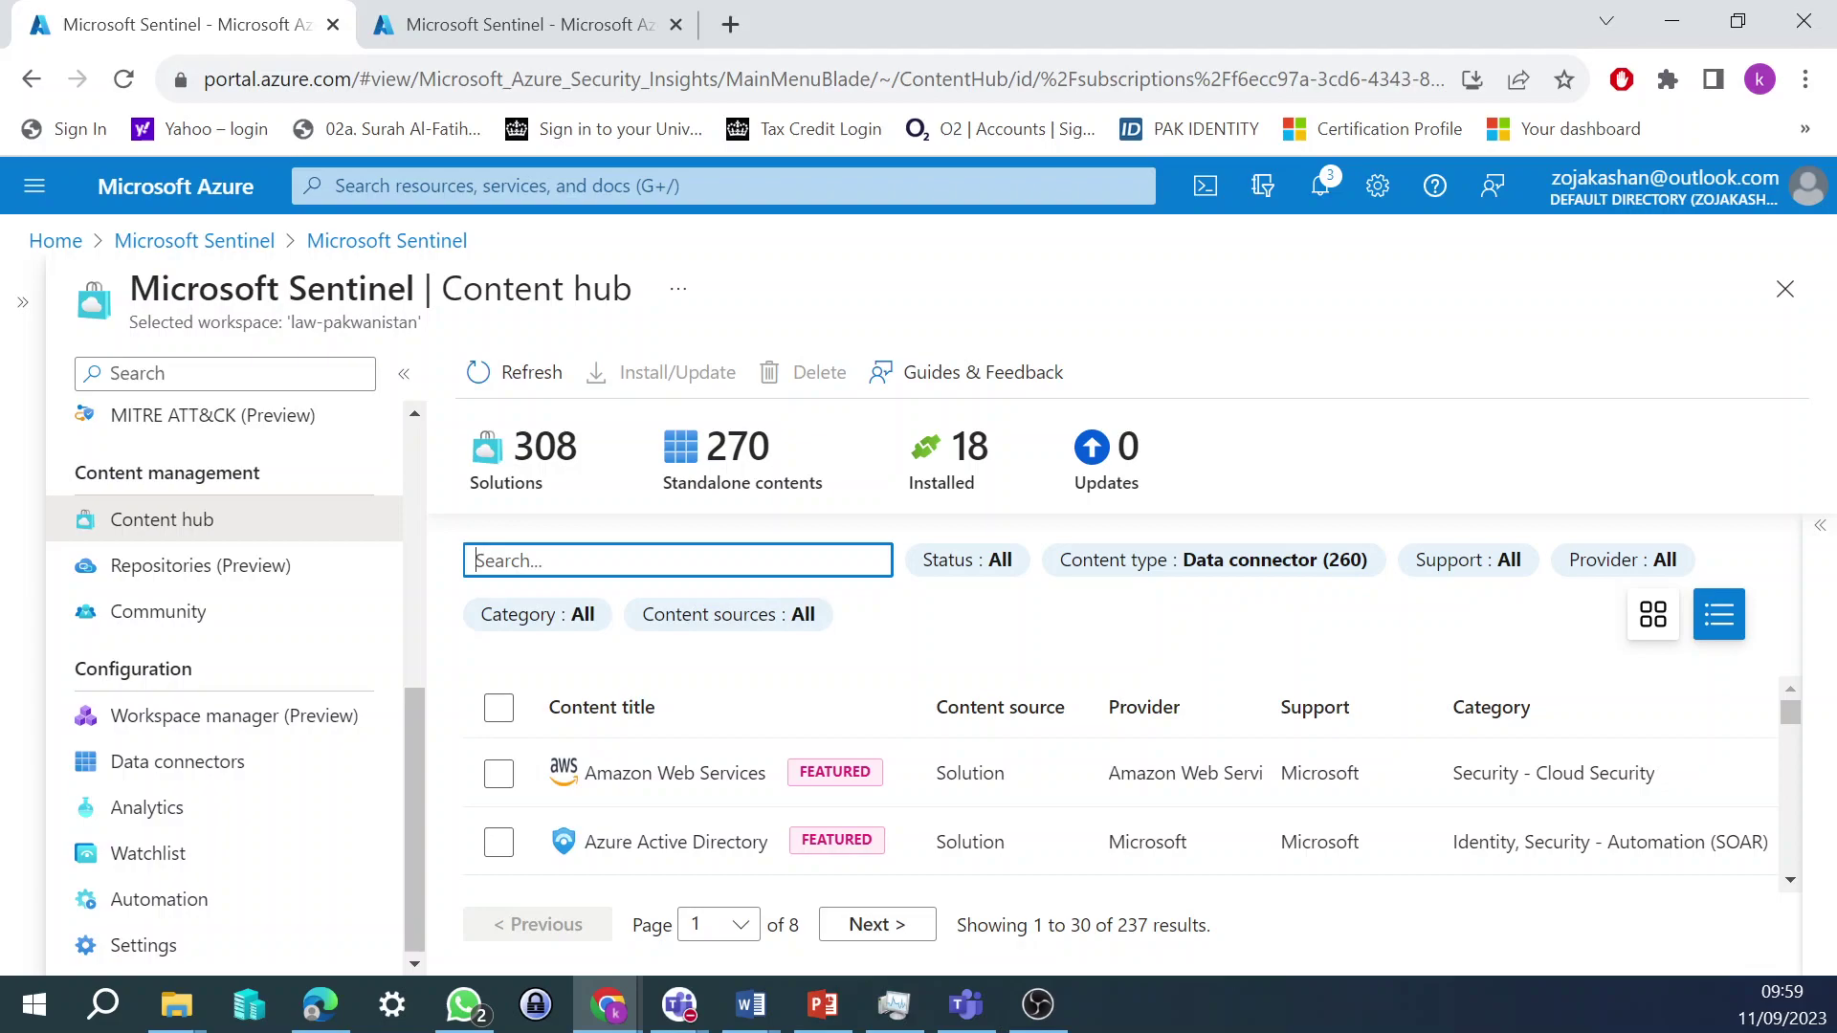
pyautogui.write('syslog')
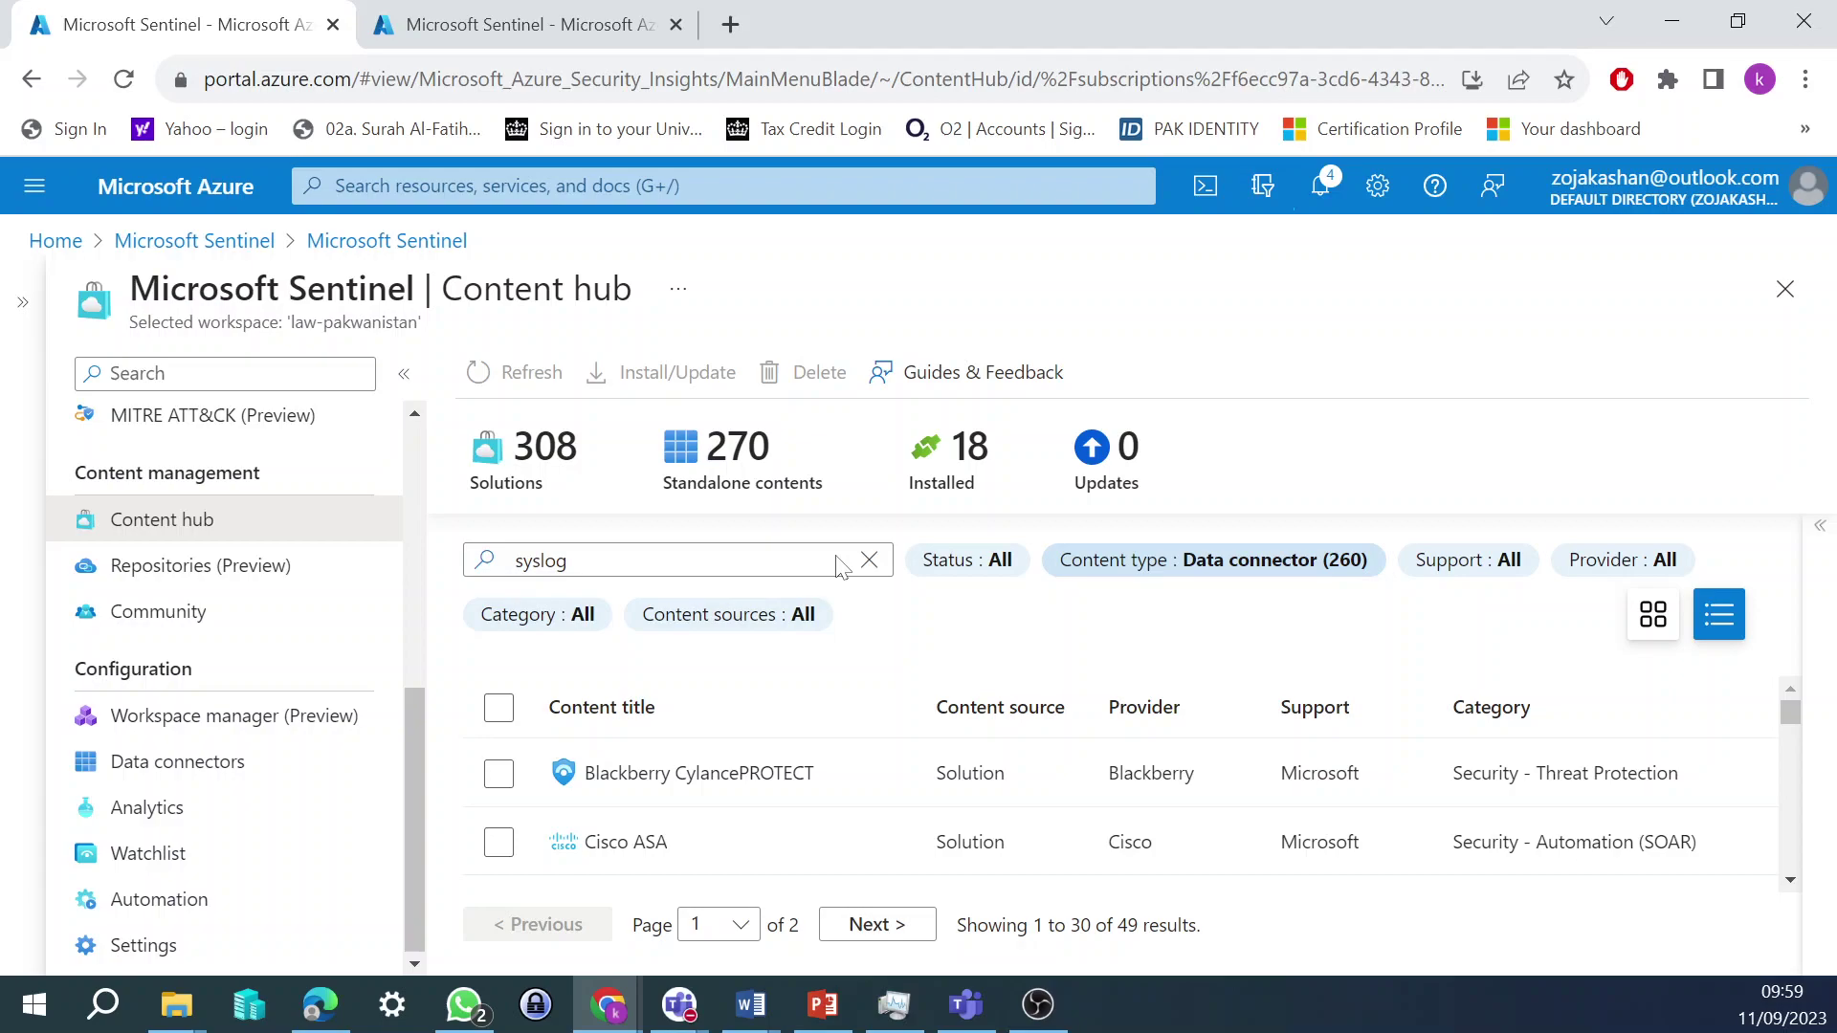
pyautogui.click(839, 566)
pyautogui.moveTo(1790, 713); pyautogui.dragTo(1823, 821)
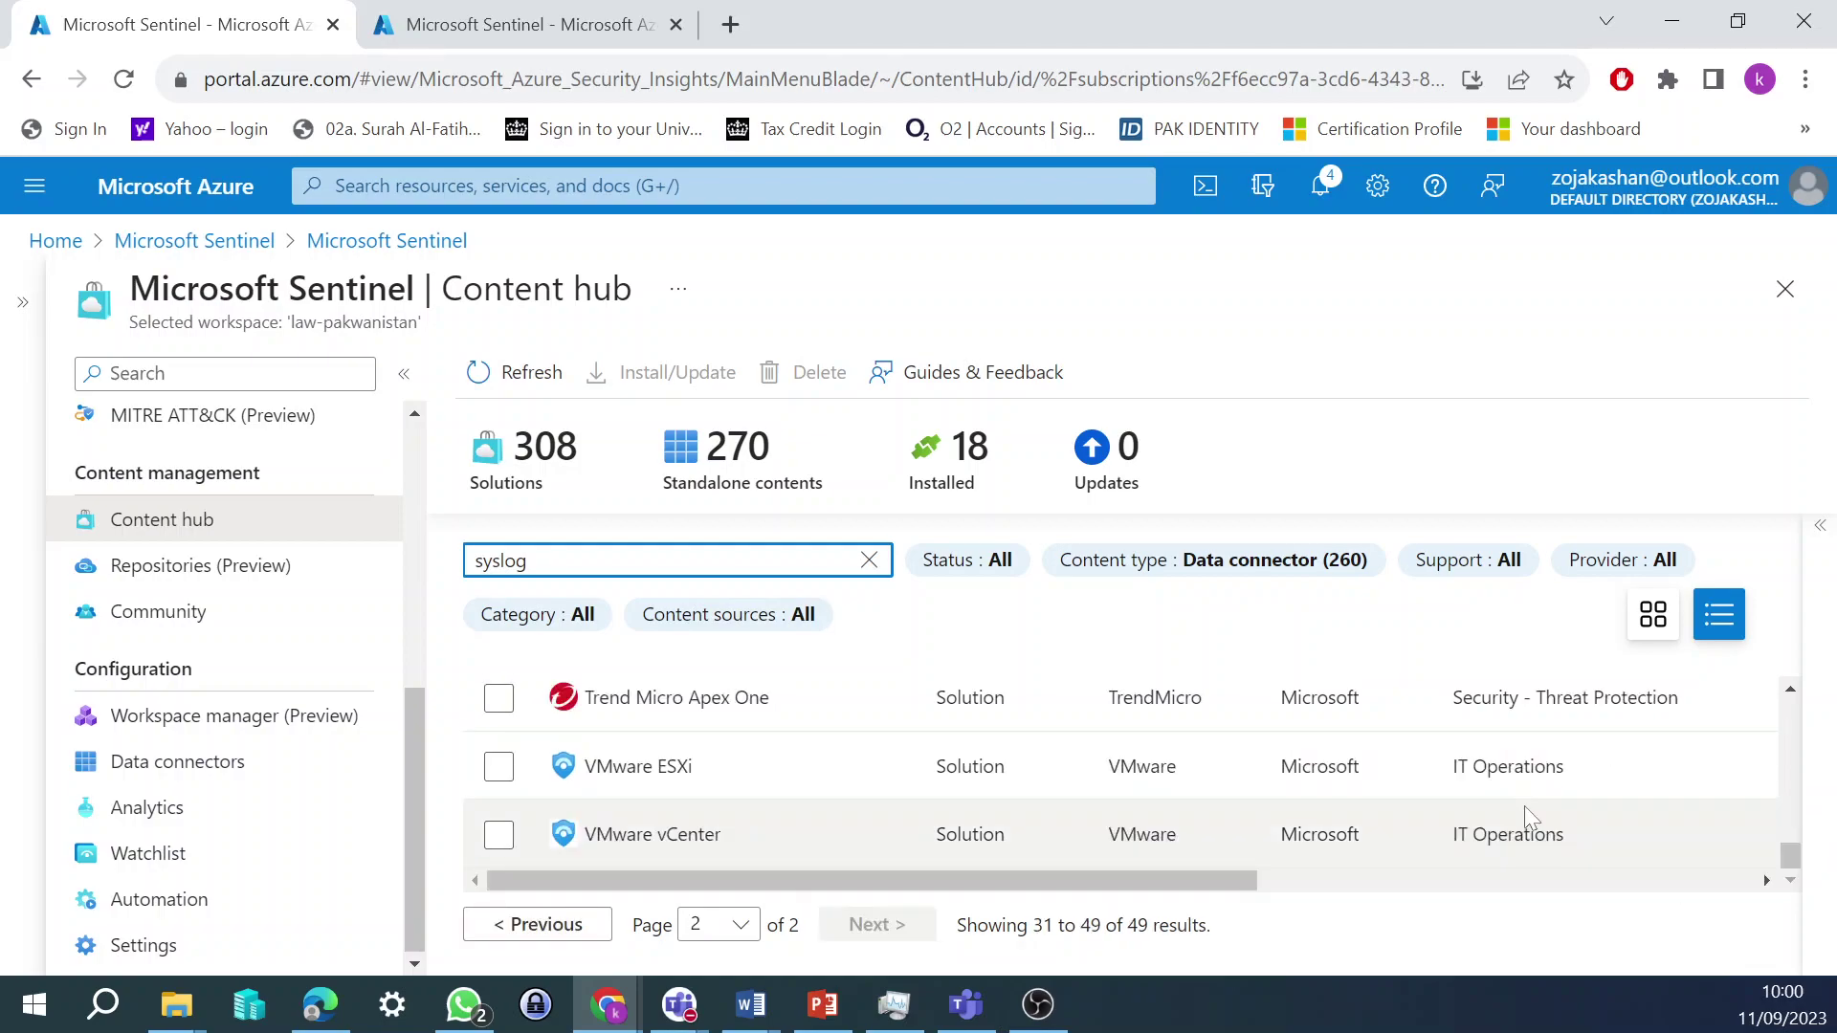
pyautogui.scroll(3, 1524, 805)
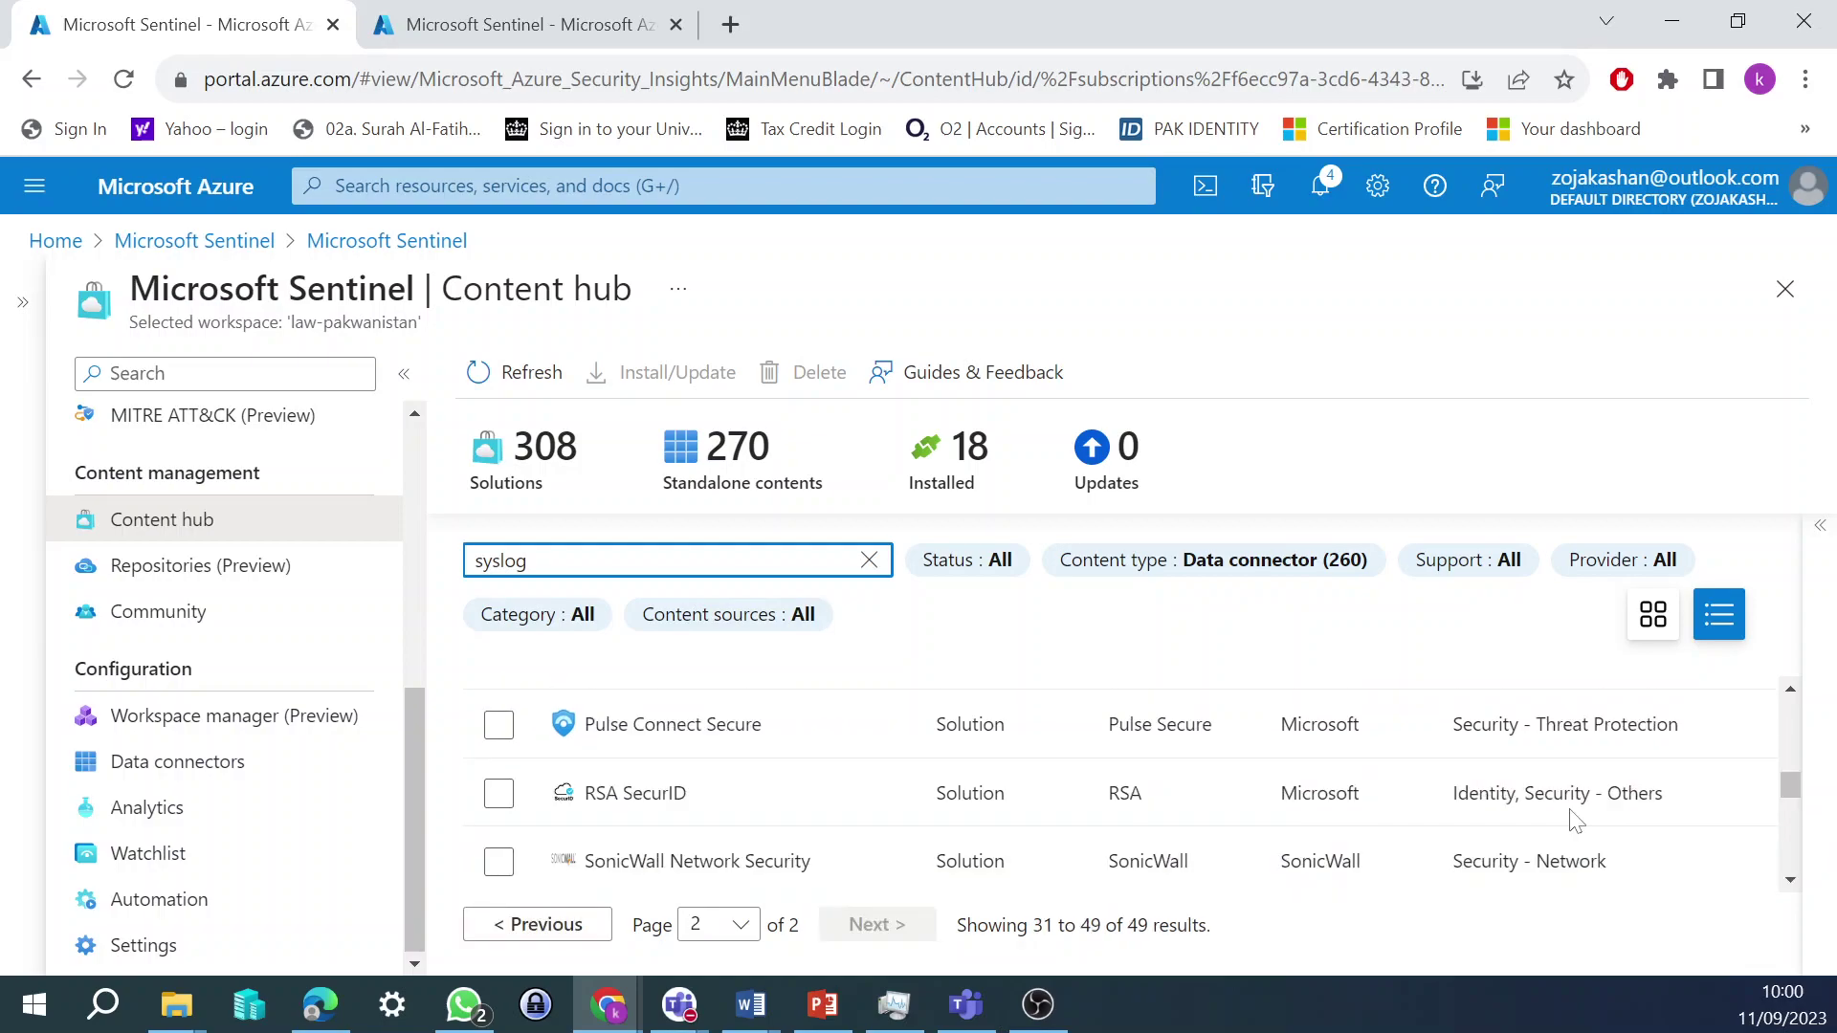
pyautogui.scroll(2, 1530, 811)
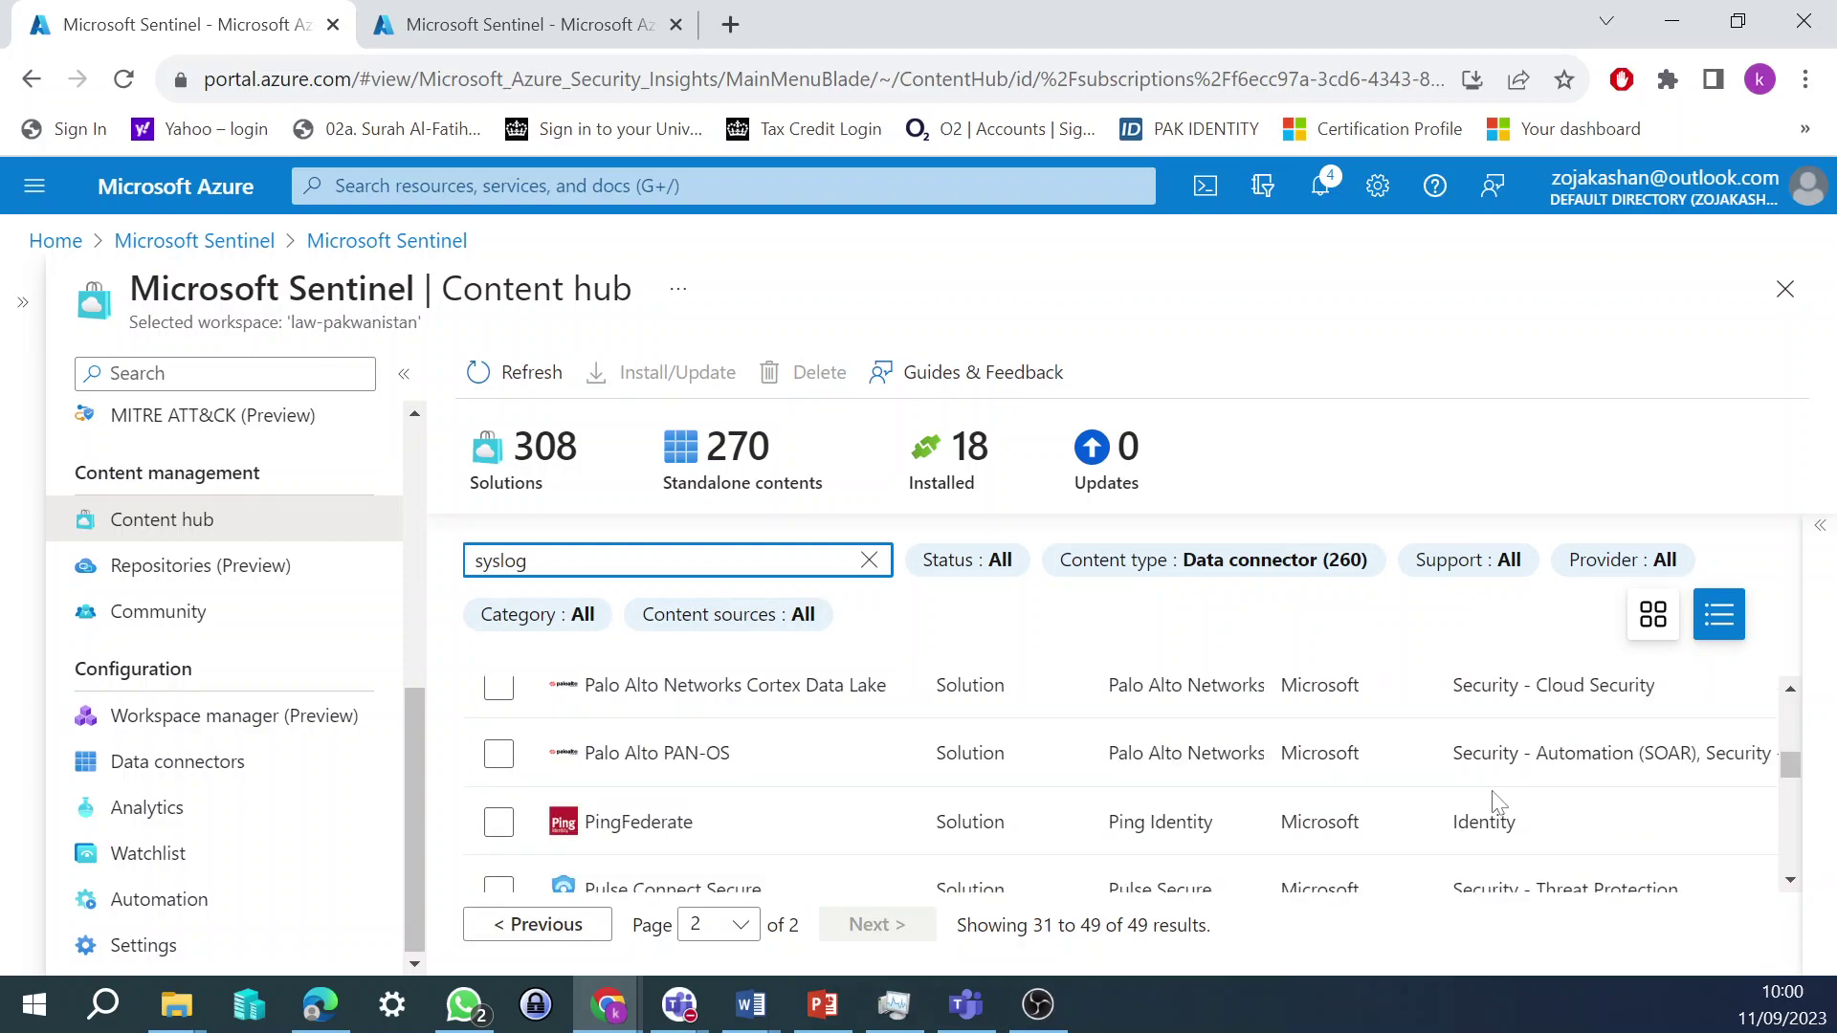
pyautogui.scroll(-5, 1497, 804)
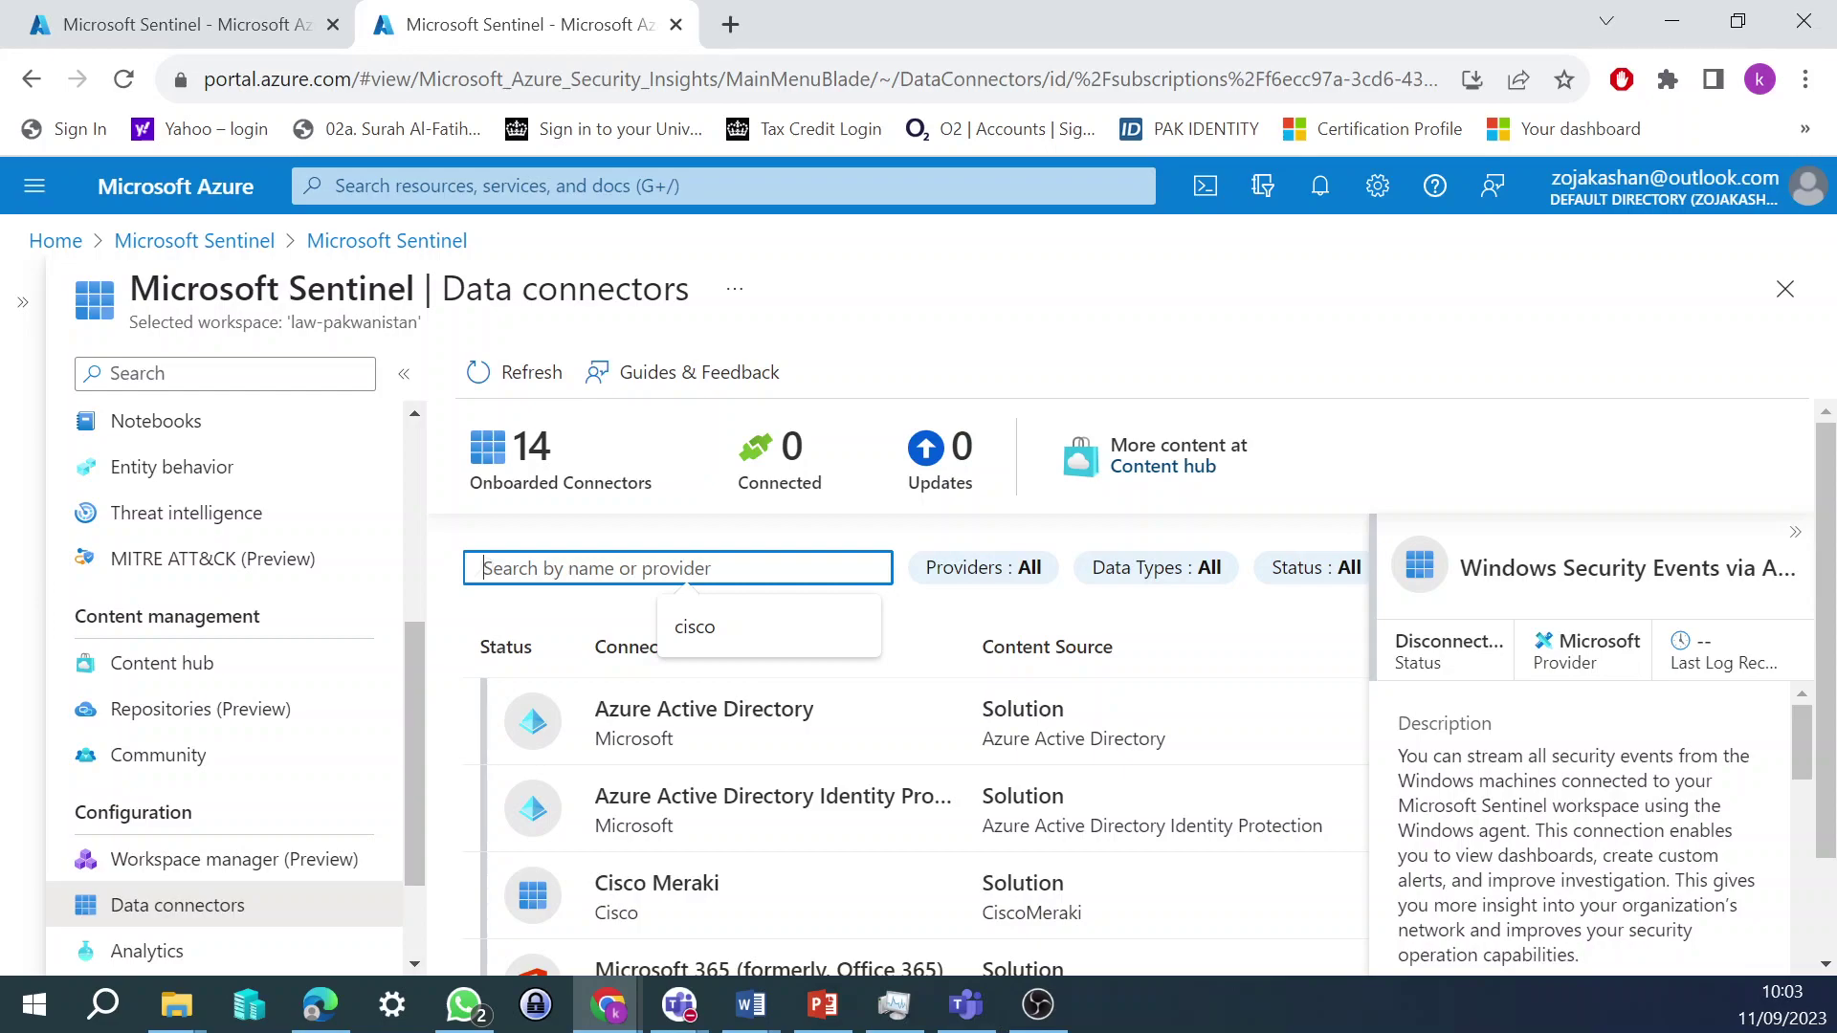
# - Search the data connectors for vm, examine the data types of the Azure Active Directory connector, and collapse its details pane
pyautogui.write('vm')
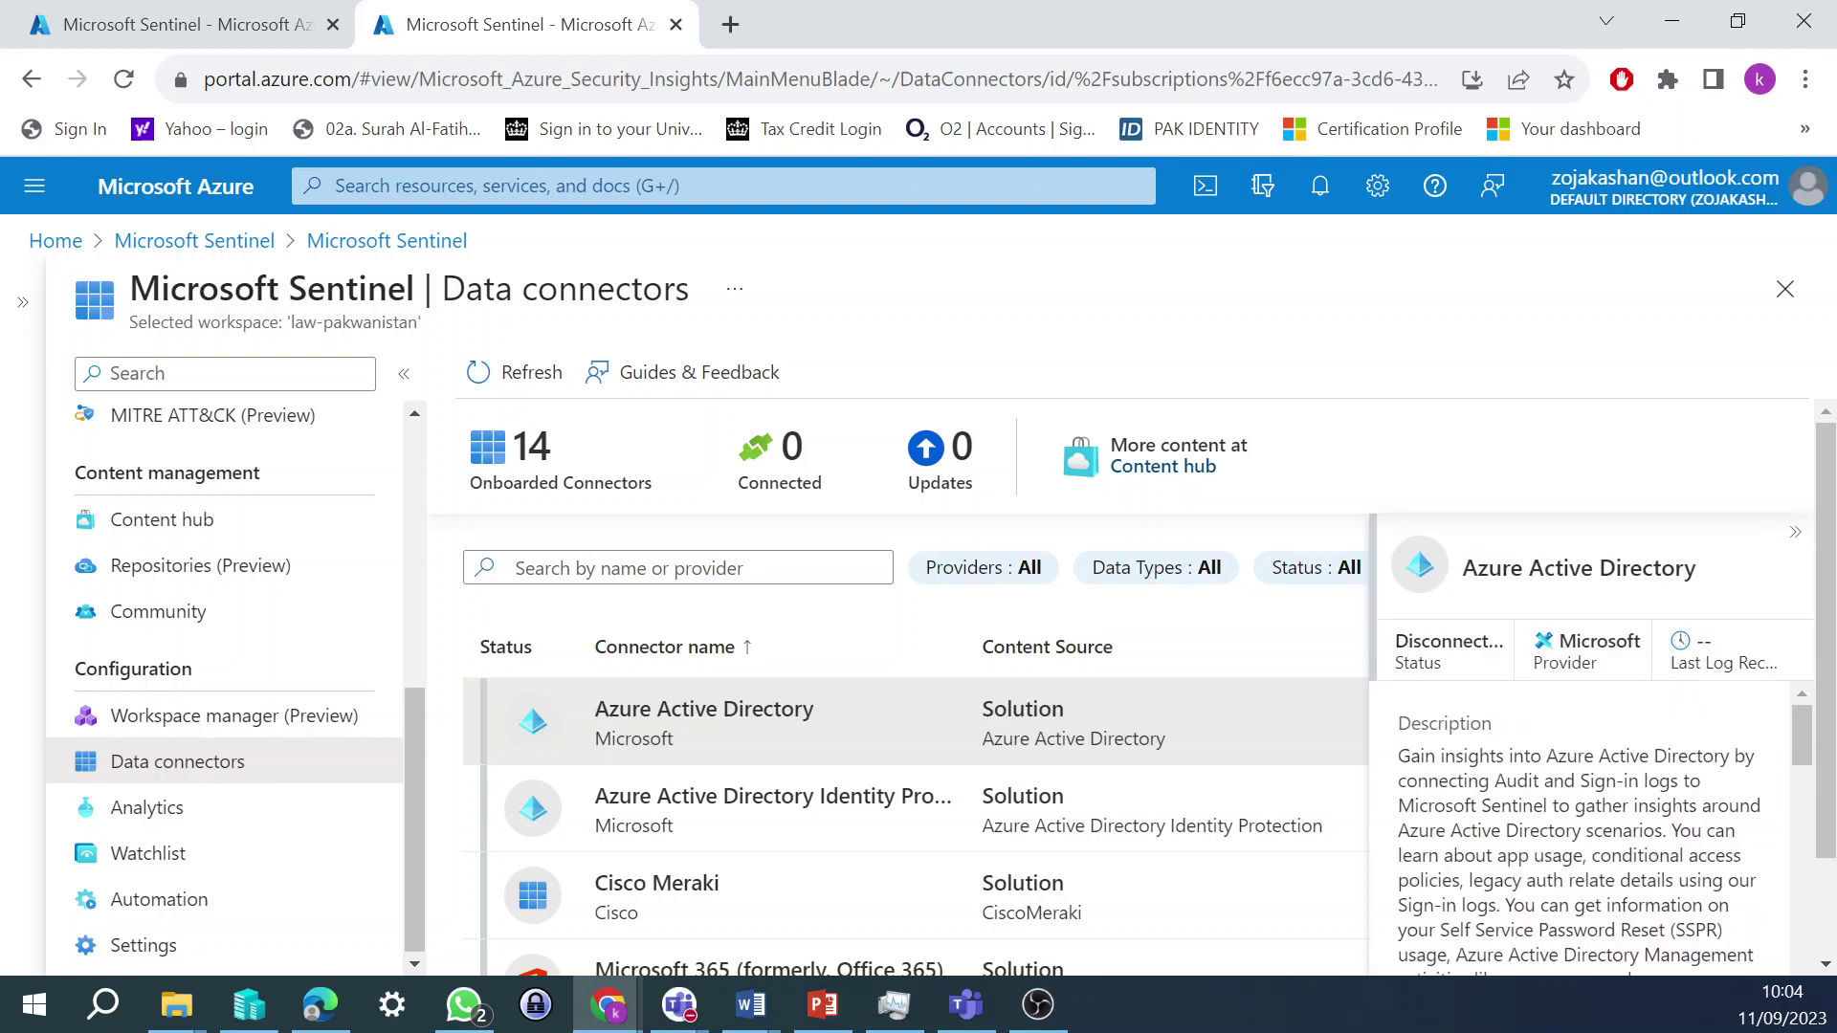
pyautogui.scroll(-5, 1588, 813)
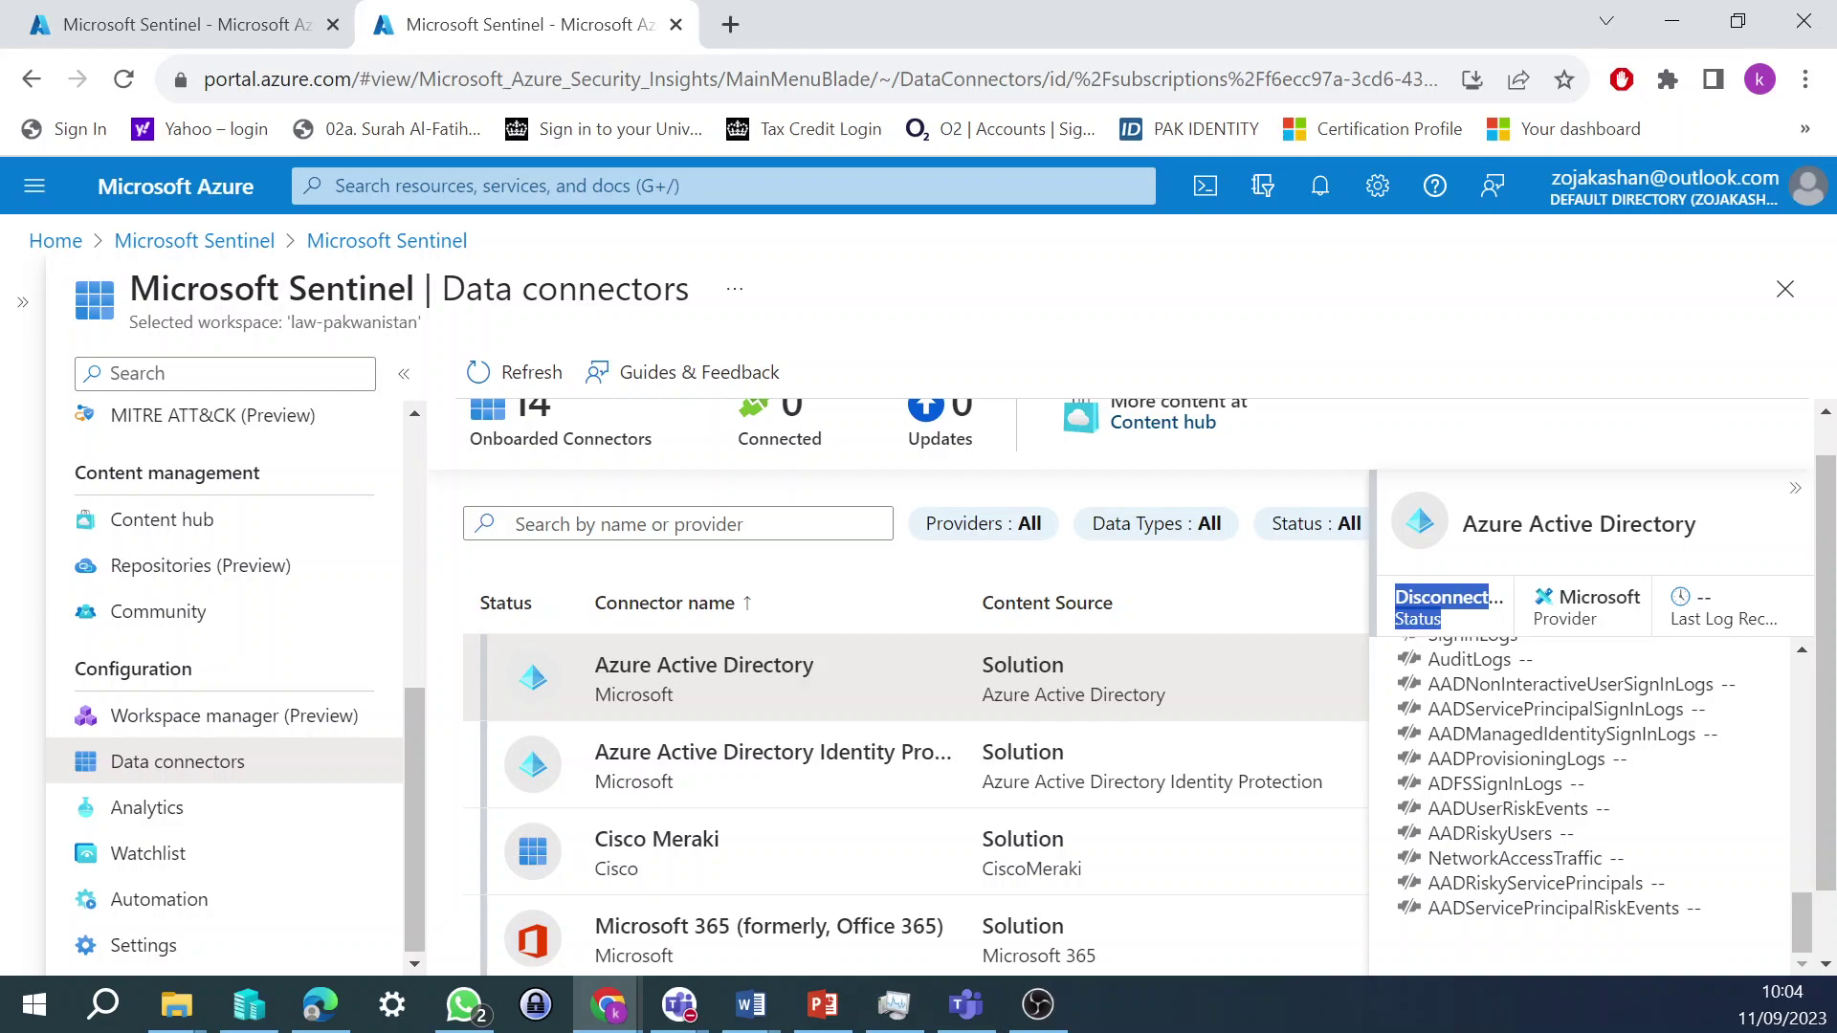
pyautogui.click(1795, 488)
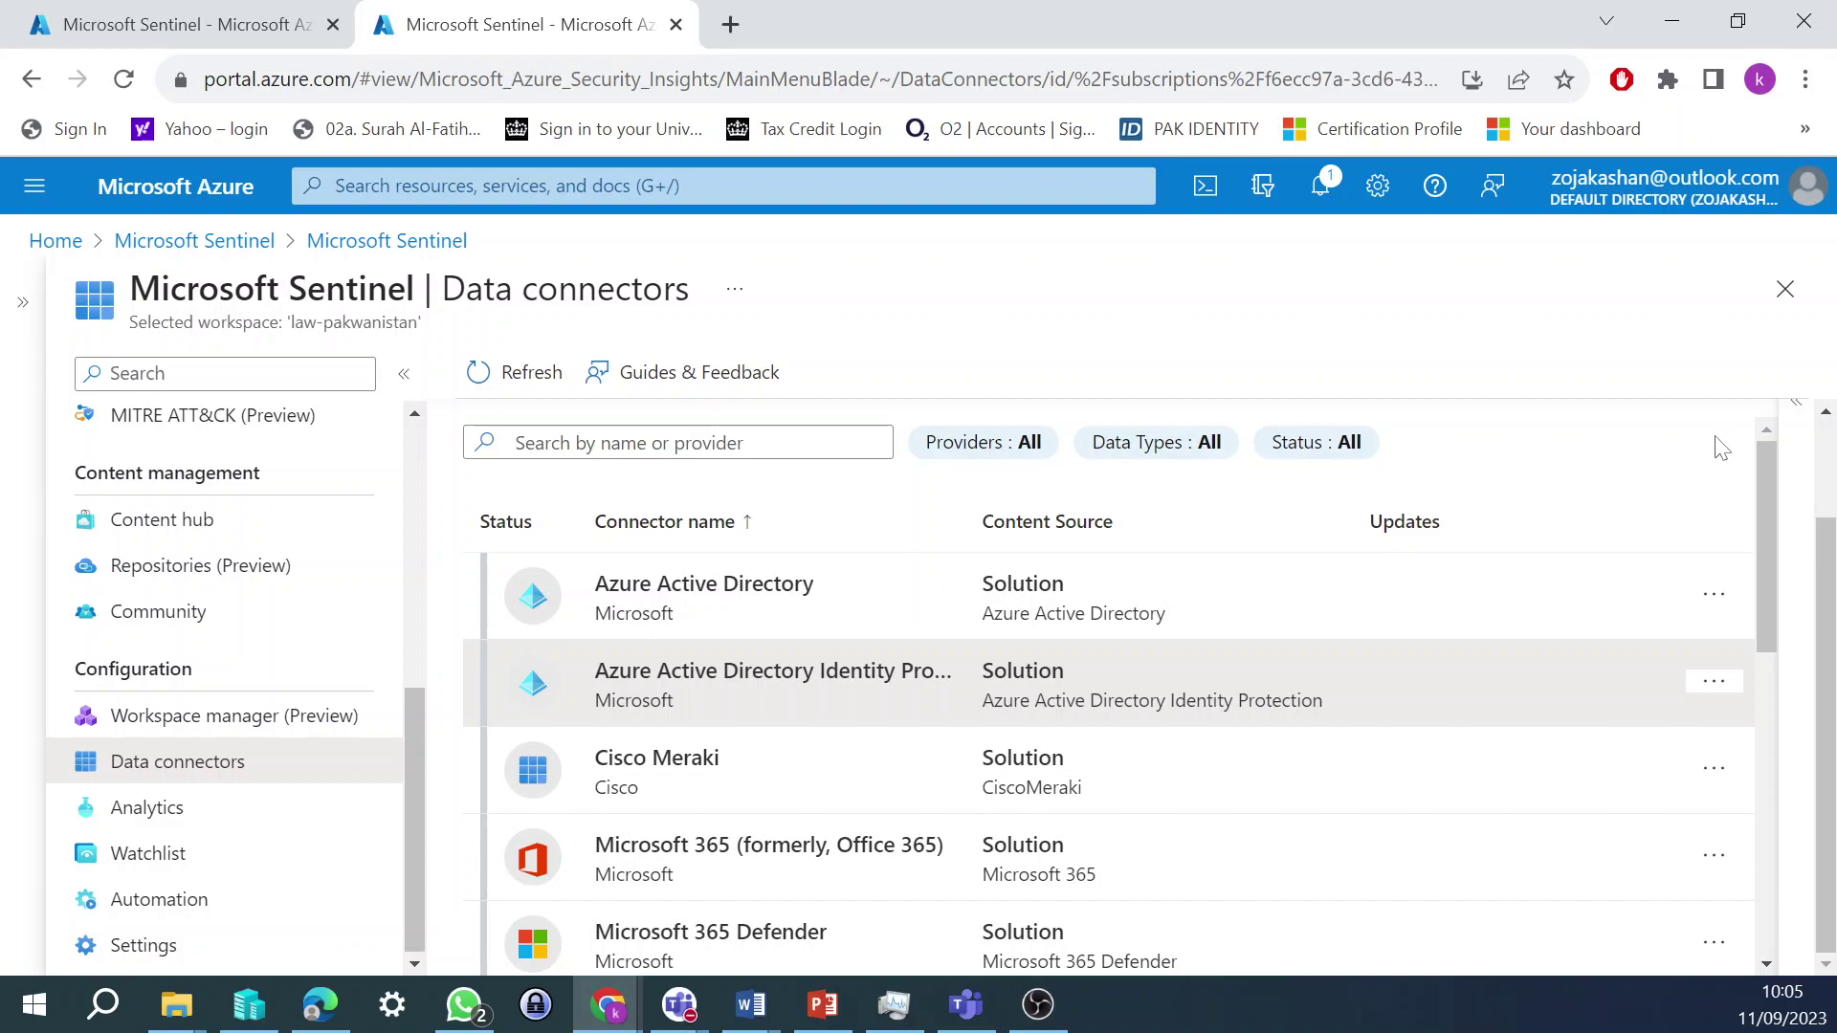
# - Review the configuration instructions of the Azure Active Directory Identity Protection and Microsoft 365 Defender connectors
pyautogui.click(986, 659)
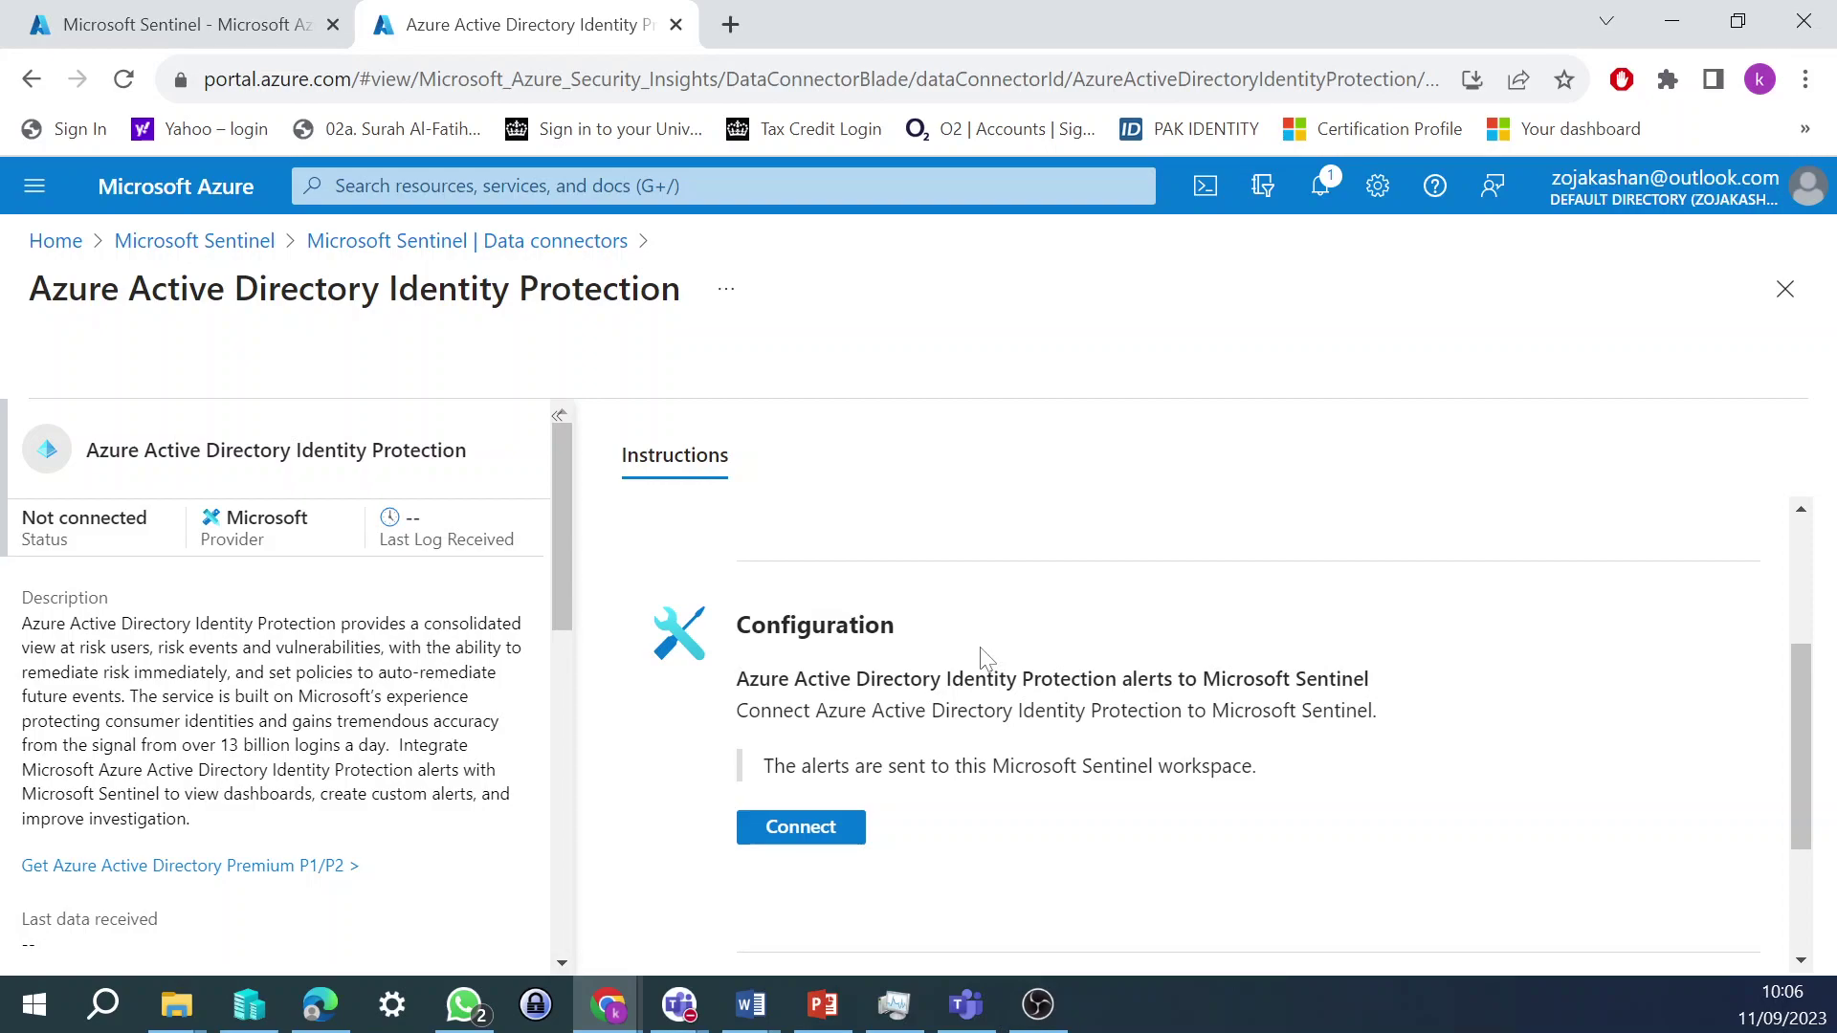
pyautogui.scroll(2, 987, 658)
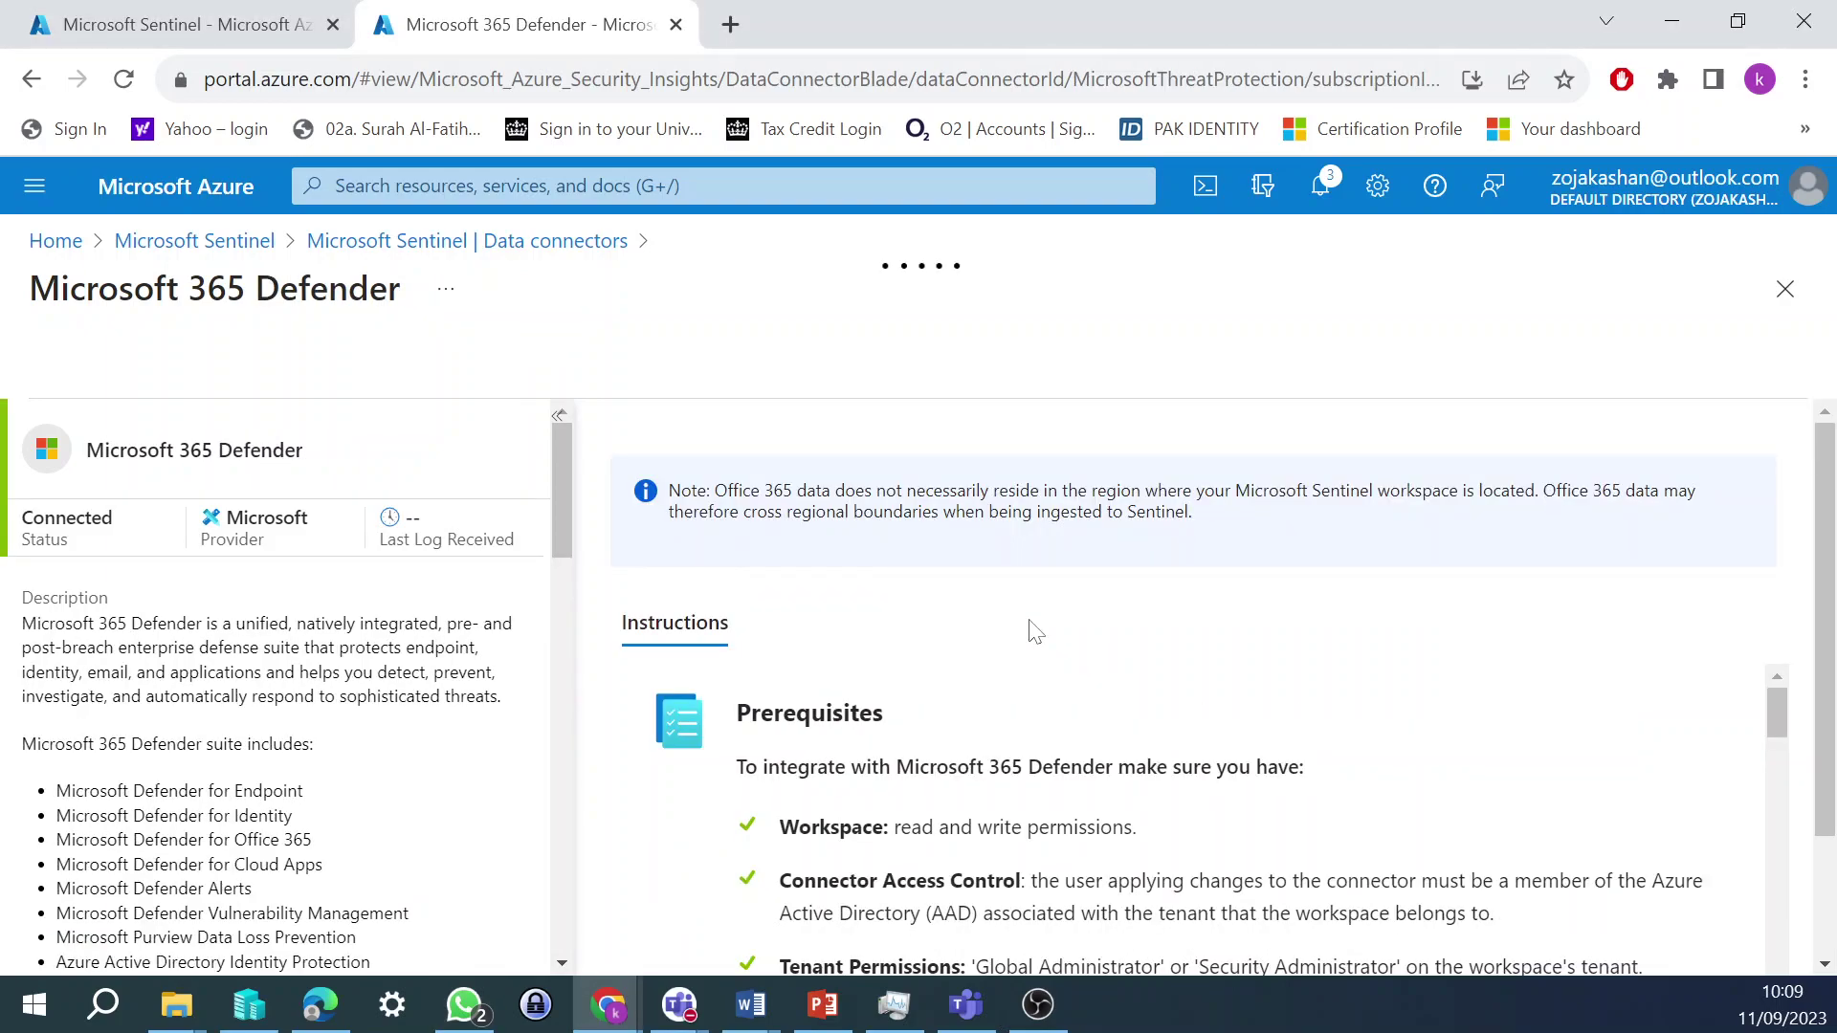
pyautogui.scroll(-3, 1084, 685)
pyautogui.scroll(-3, 777, 696)
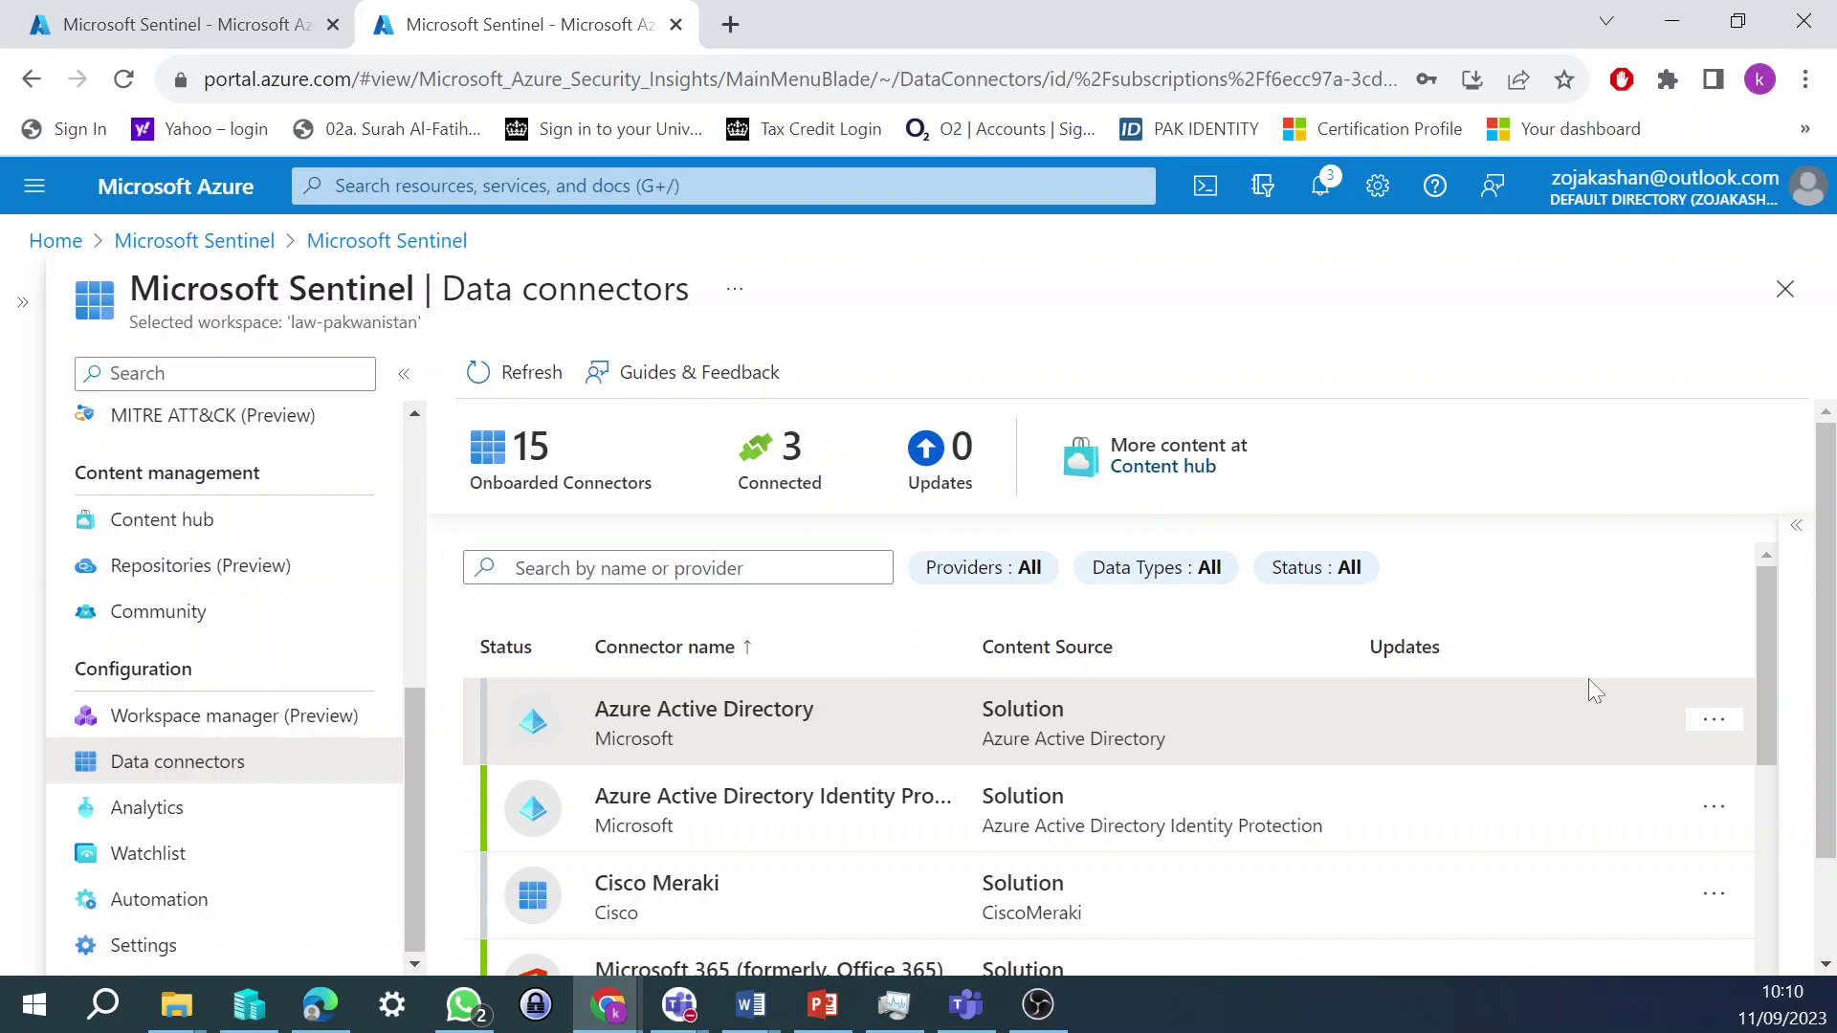
# - Open the Azure Active Directory connector page and follow its free trial offer for an Azure AD P1 or P2 license
pyautogui.click(1593, 689)
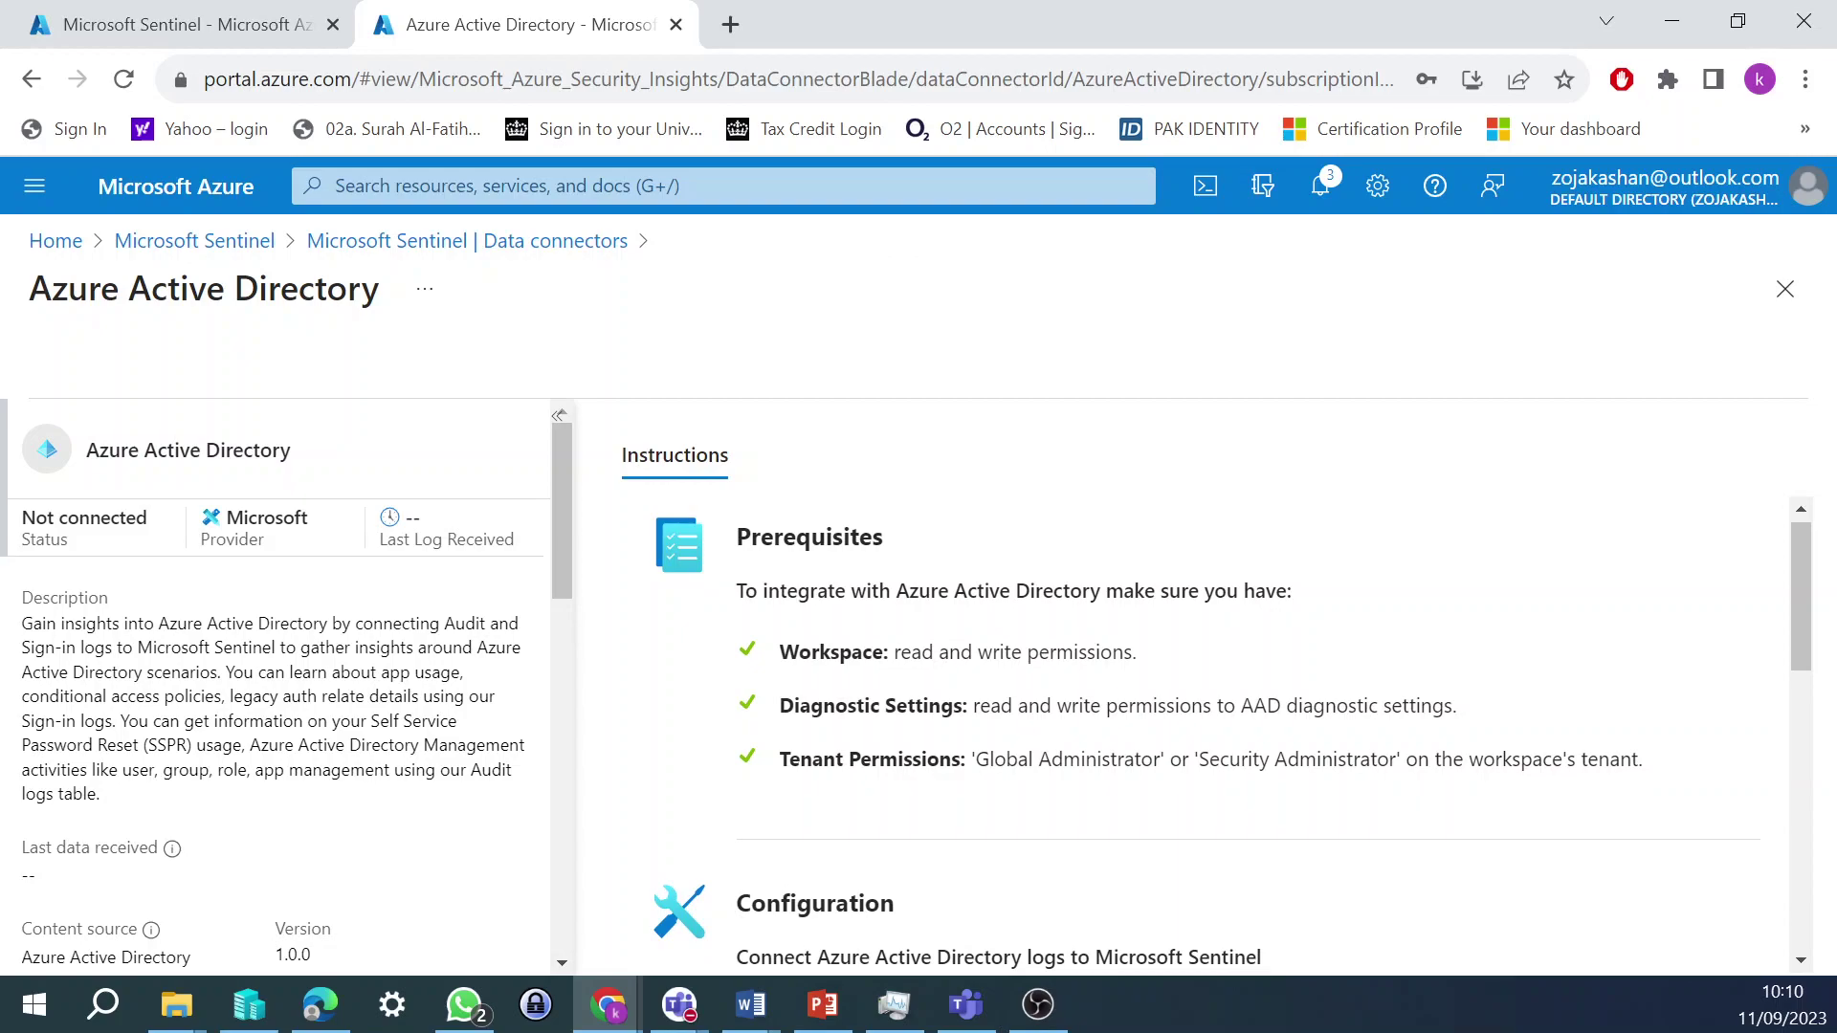
pyautogui.scroll(-4, 1368, 797)
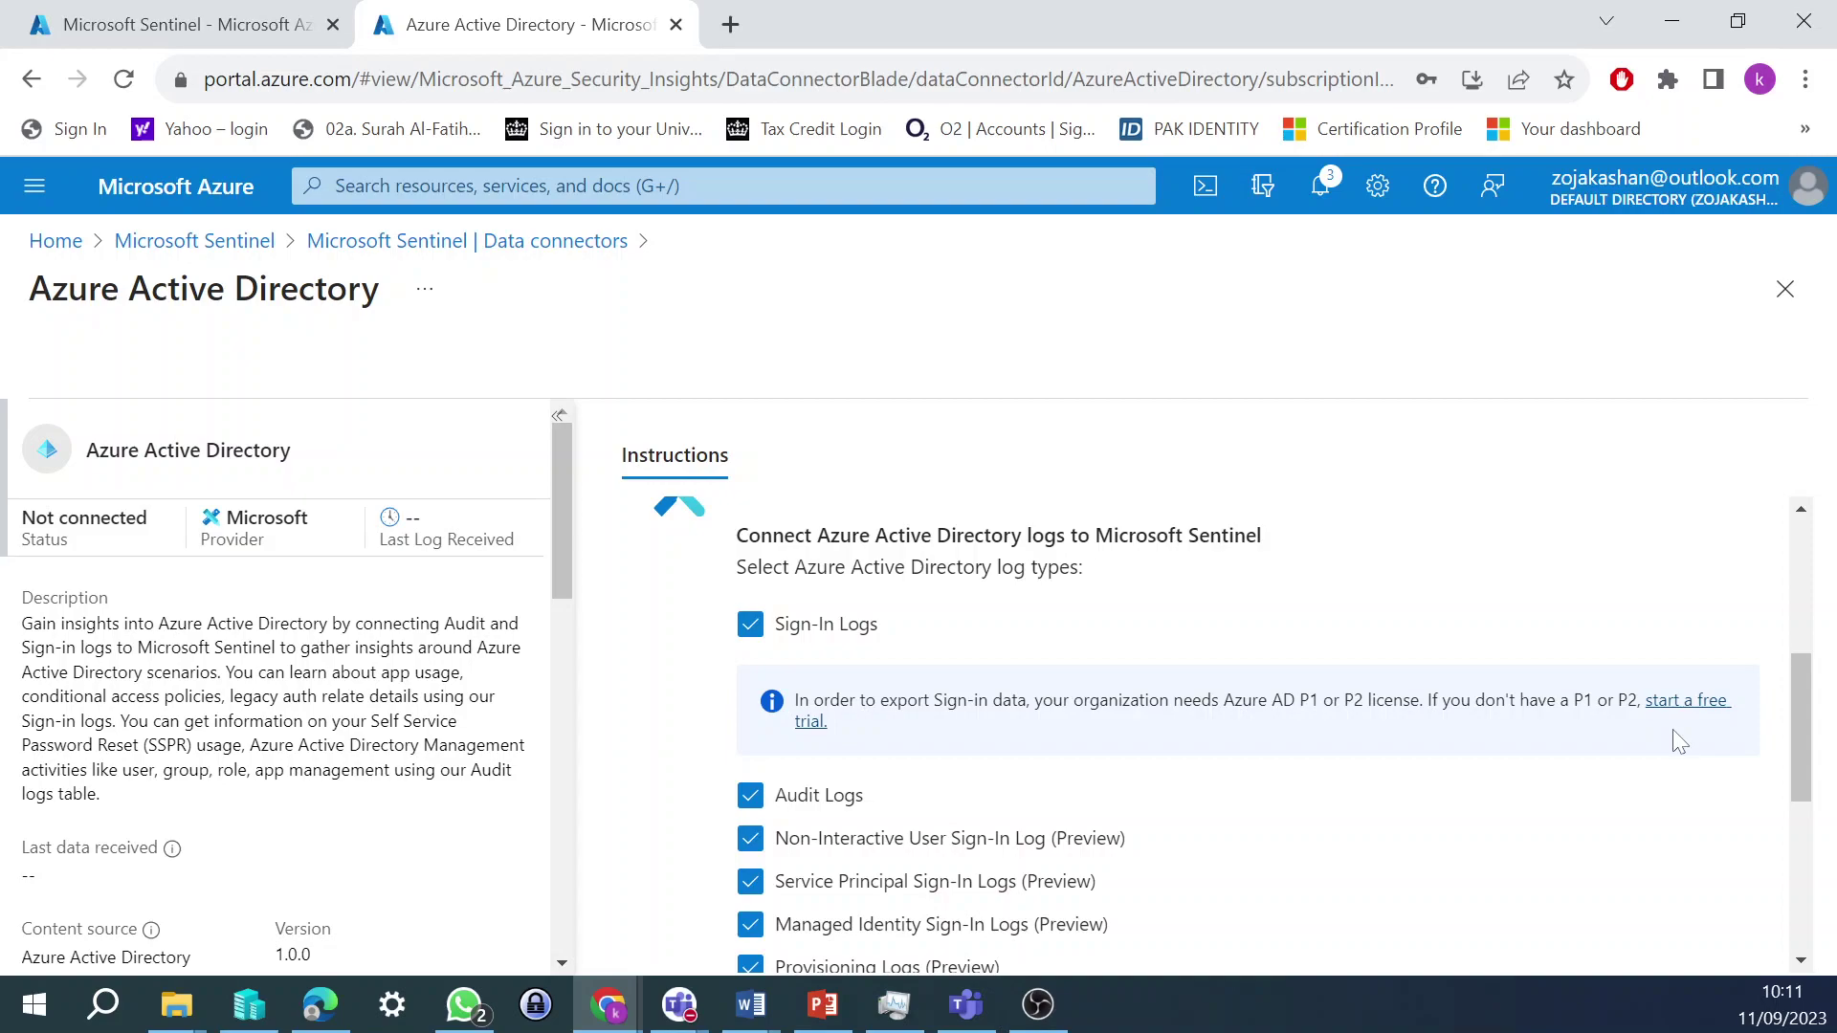
pyautogui.click(1682, 701)
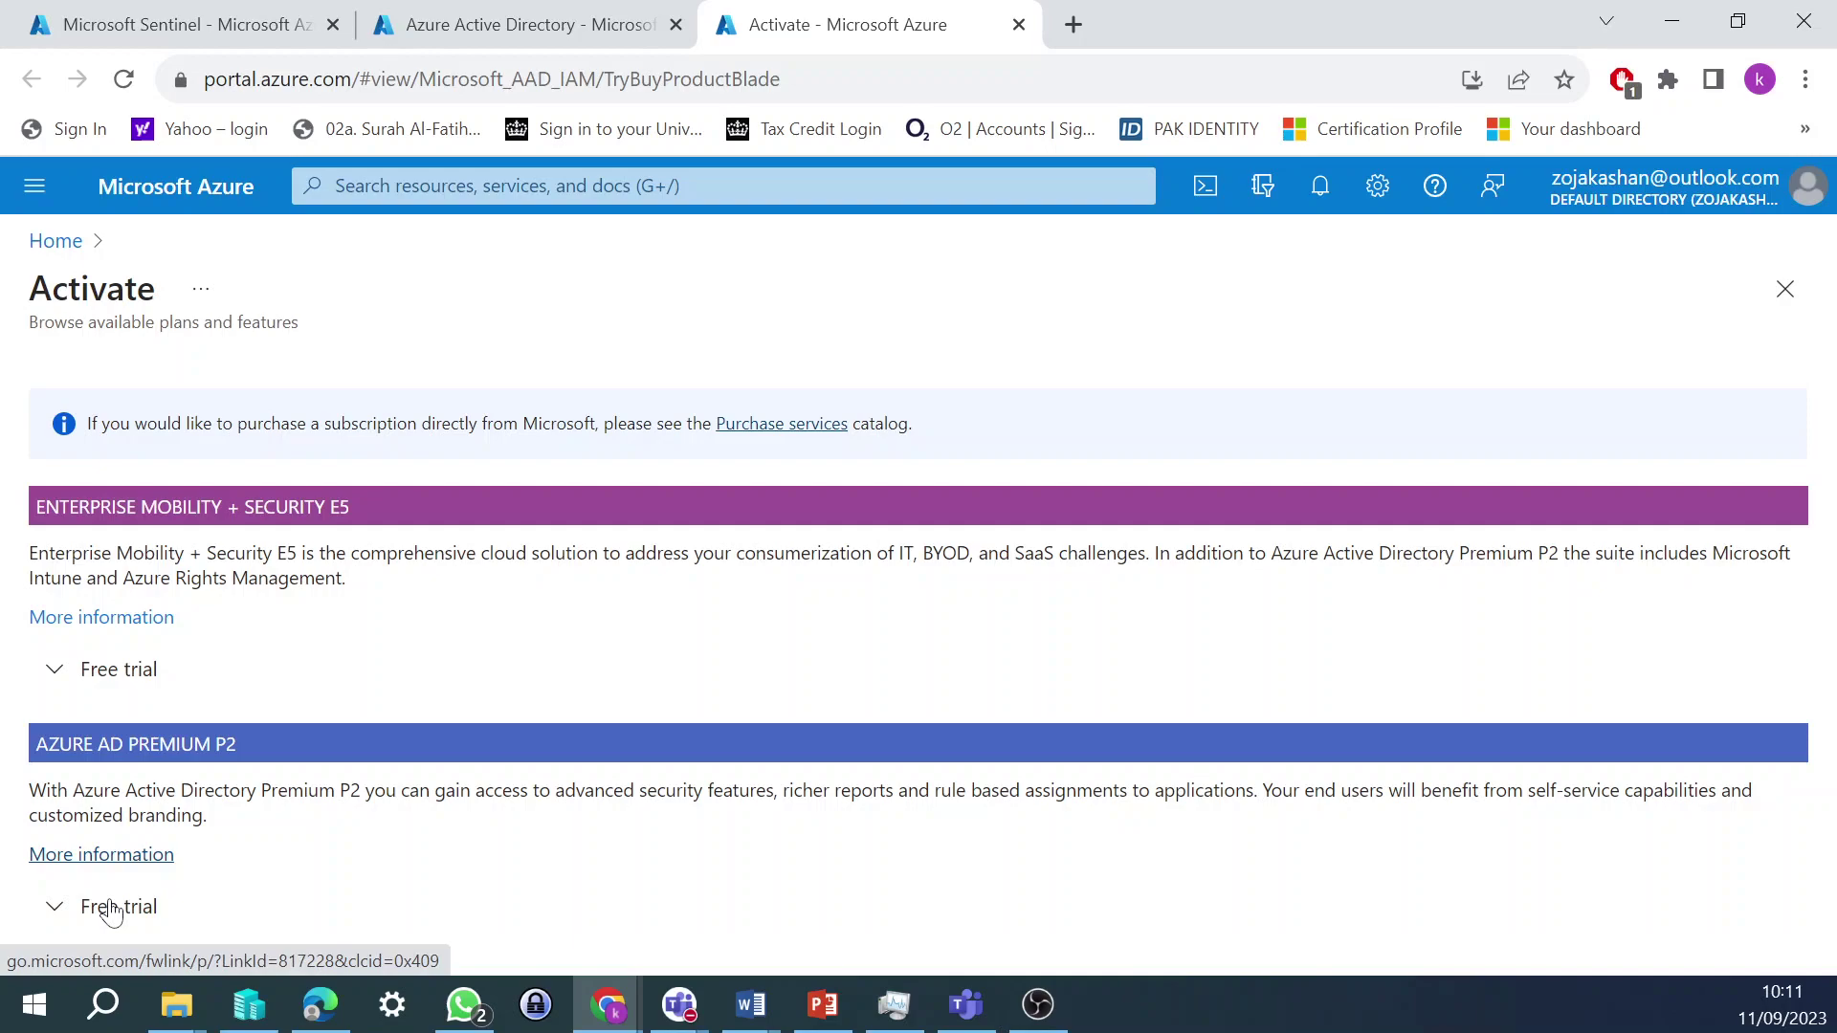
# - Try to activate the free trial of Azure AD Premium P2
pyautogui.click(110, 911)
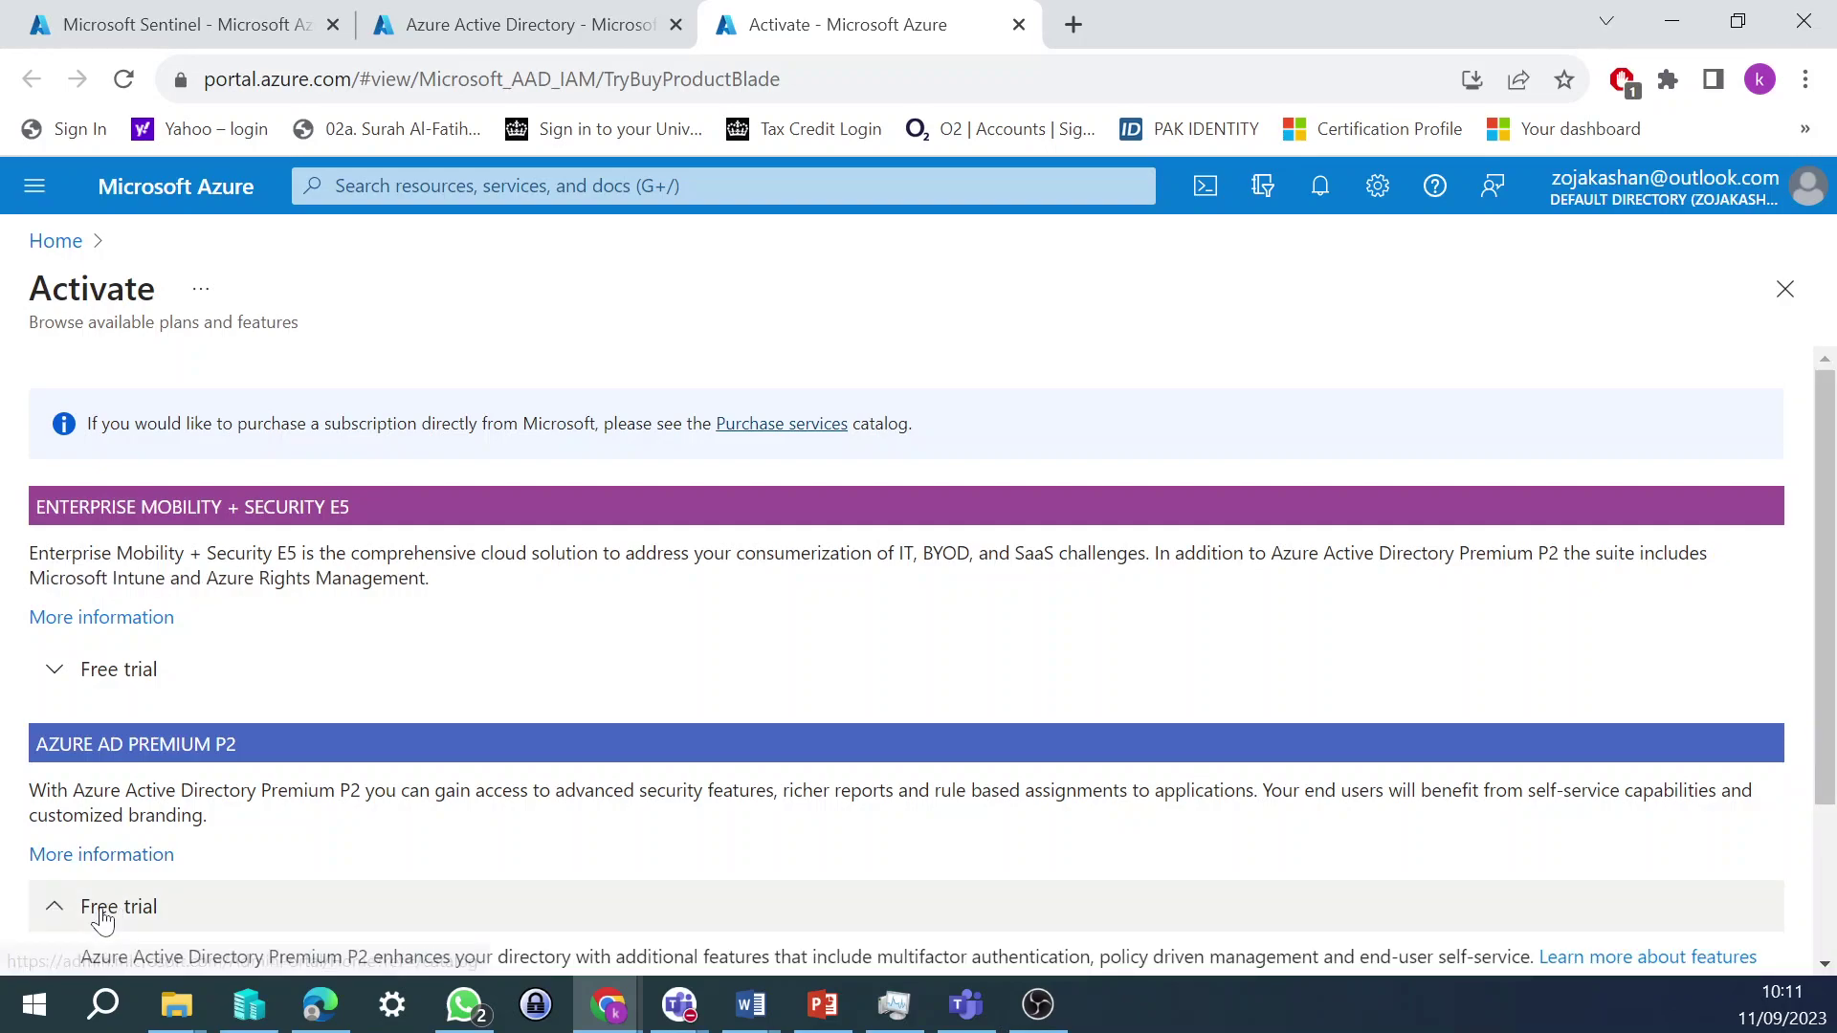
pyautogui.scroll(-2, 105, 923)
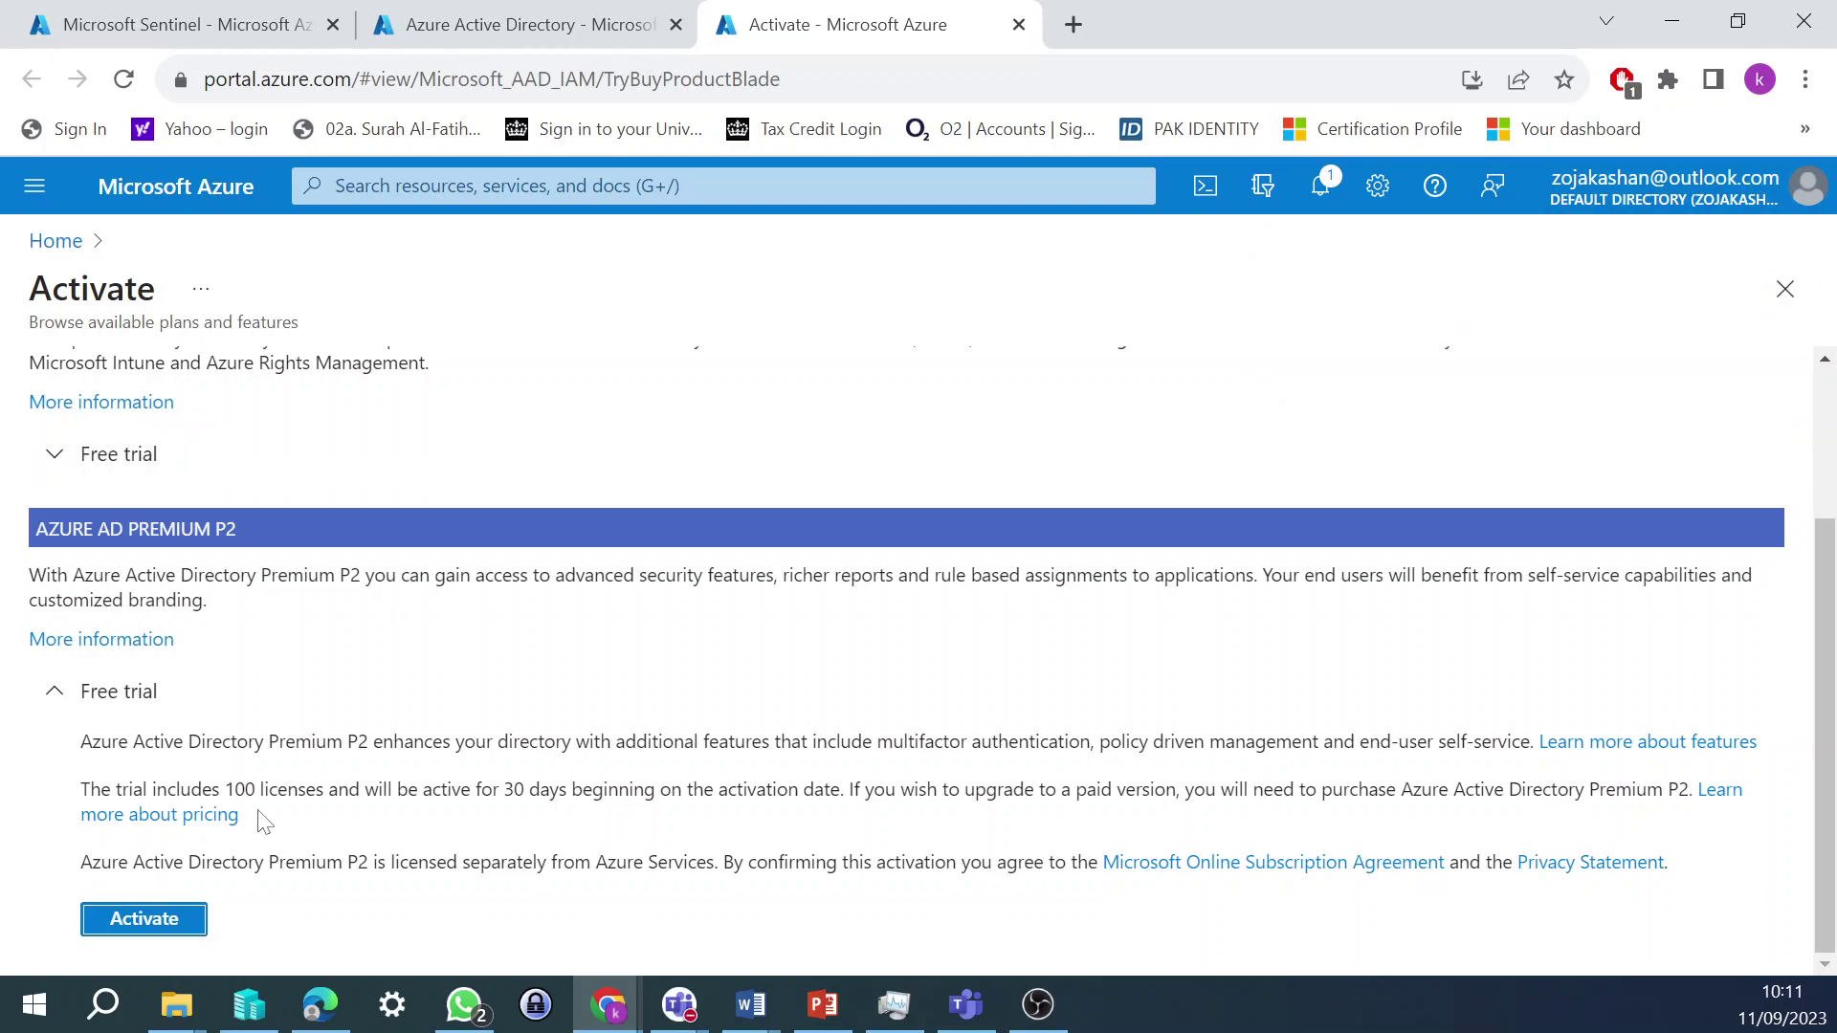
pyautogui.click(144, 919)
# - Read the portal notifications about the Azure AD Premium P2 trial activation and close them
pyautogui.click(1321, 192)
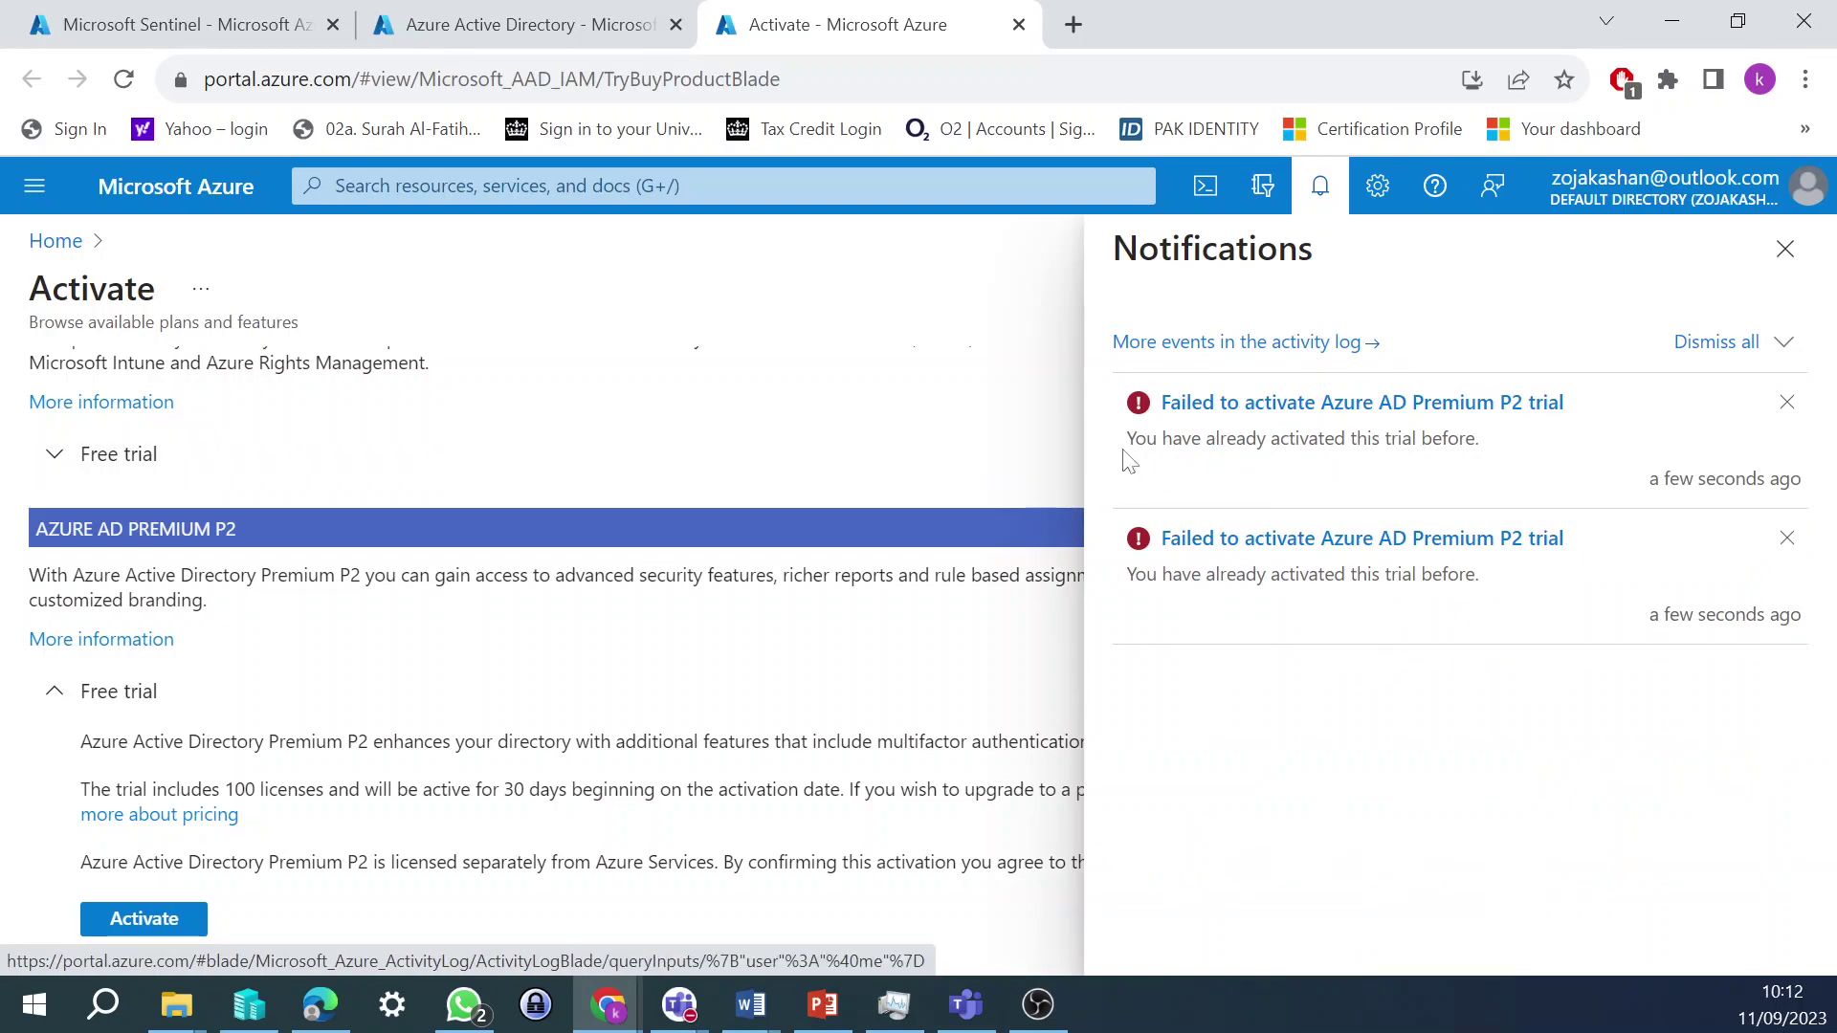
pyautogui.moveTo(1126, 438); pyautogui.dragTo(1489, 455)
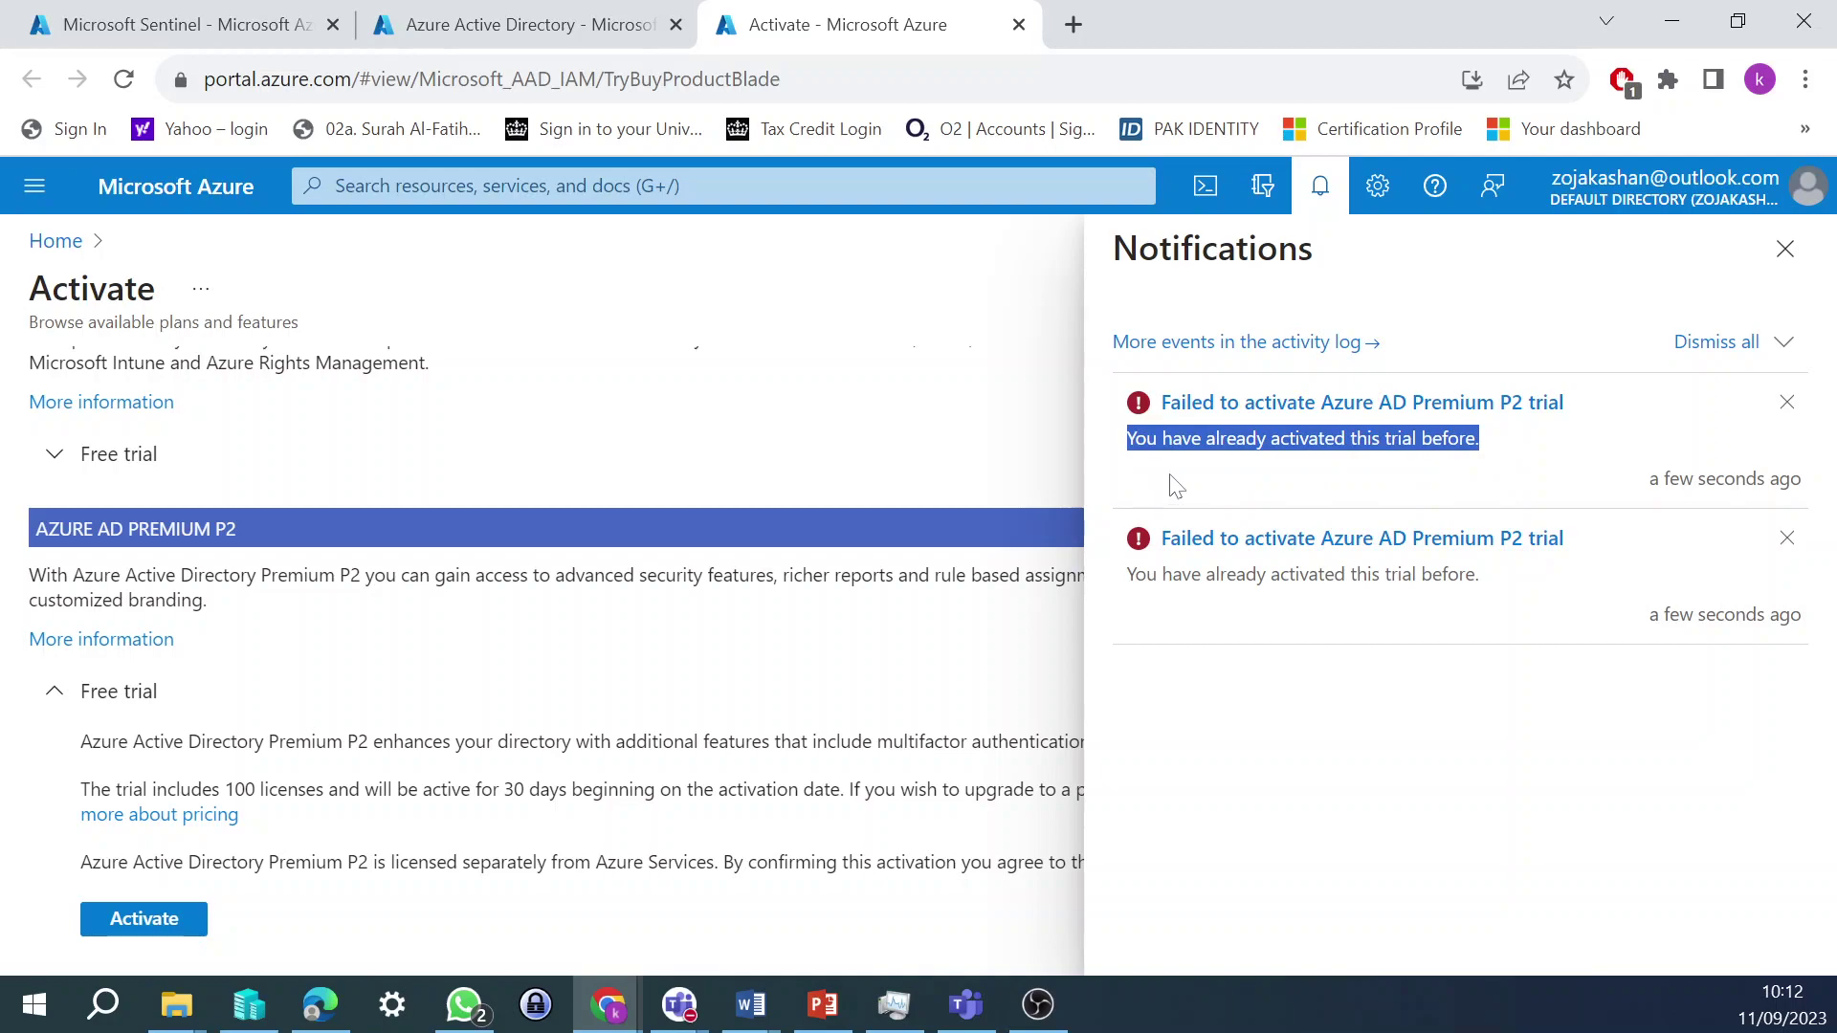
pyautogui.click(1479, 473)
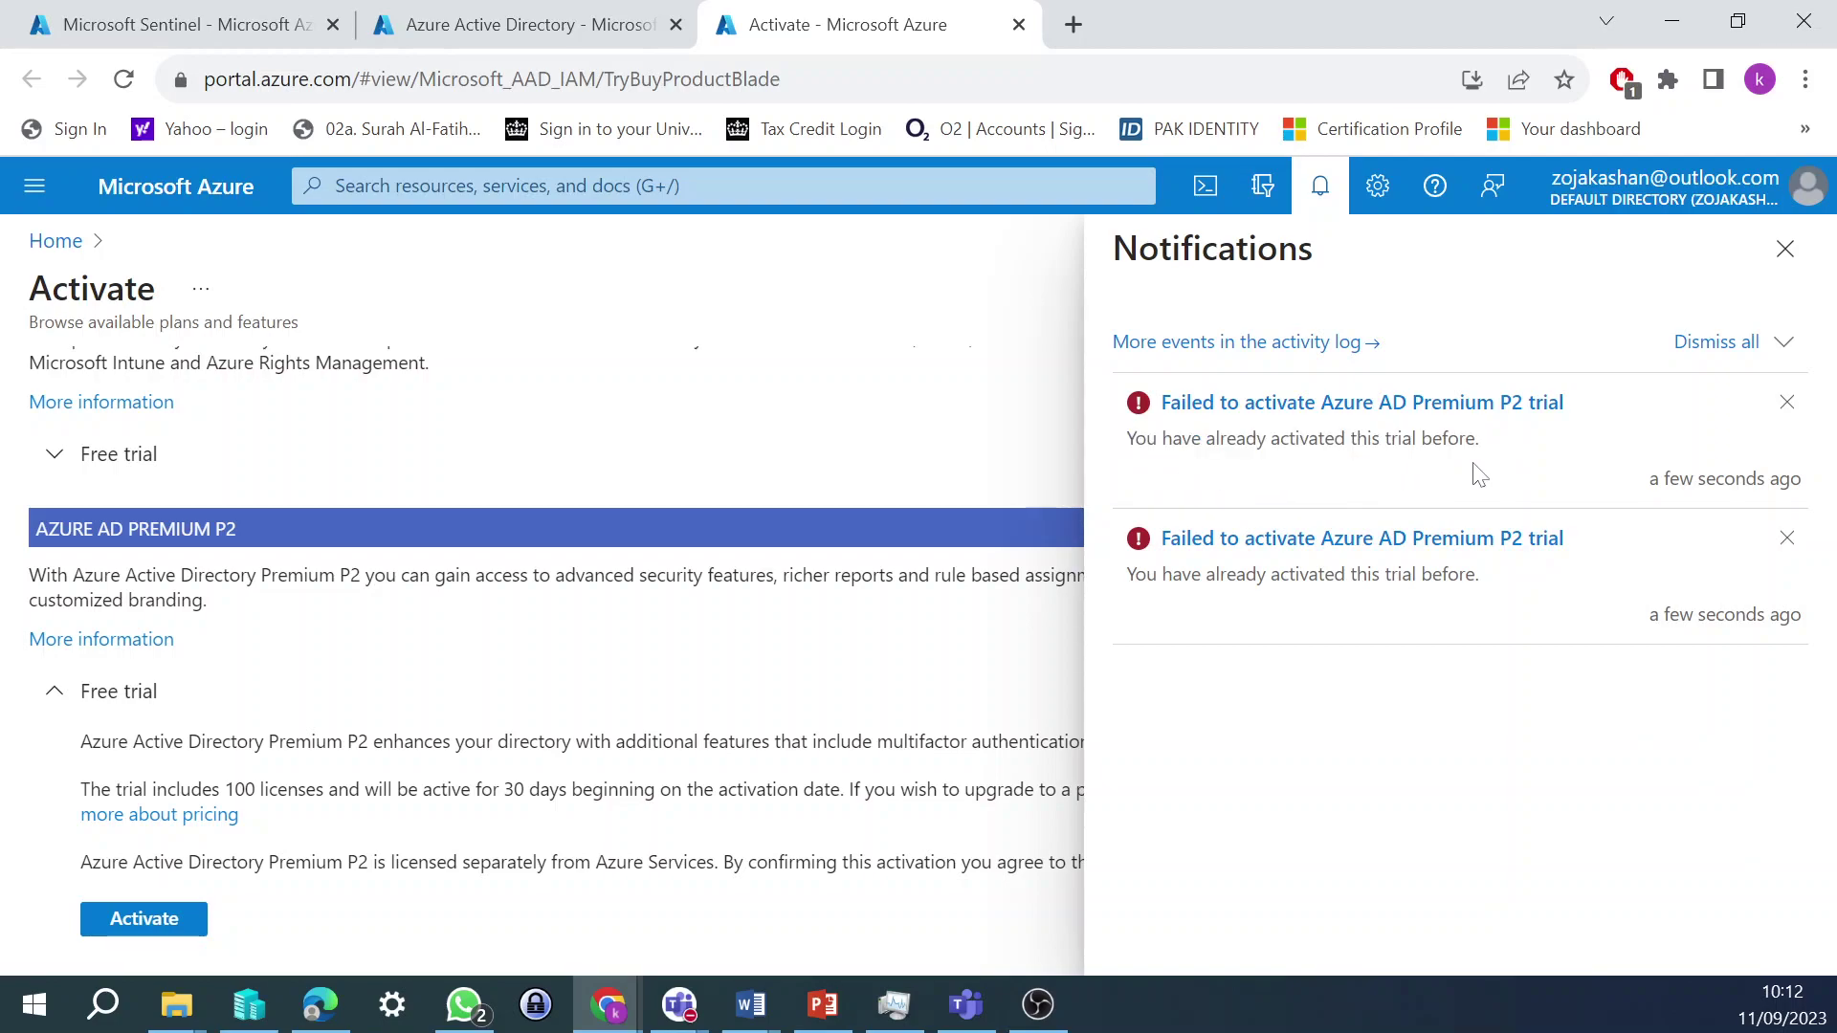
pyautogui.click(1783, 250)
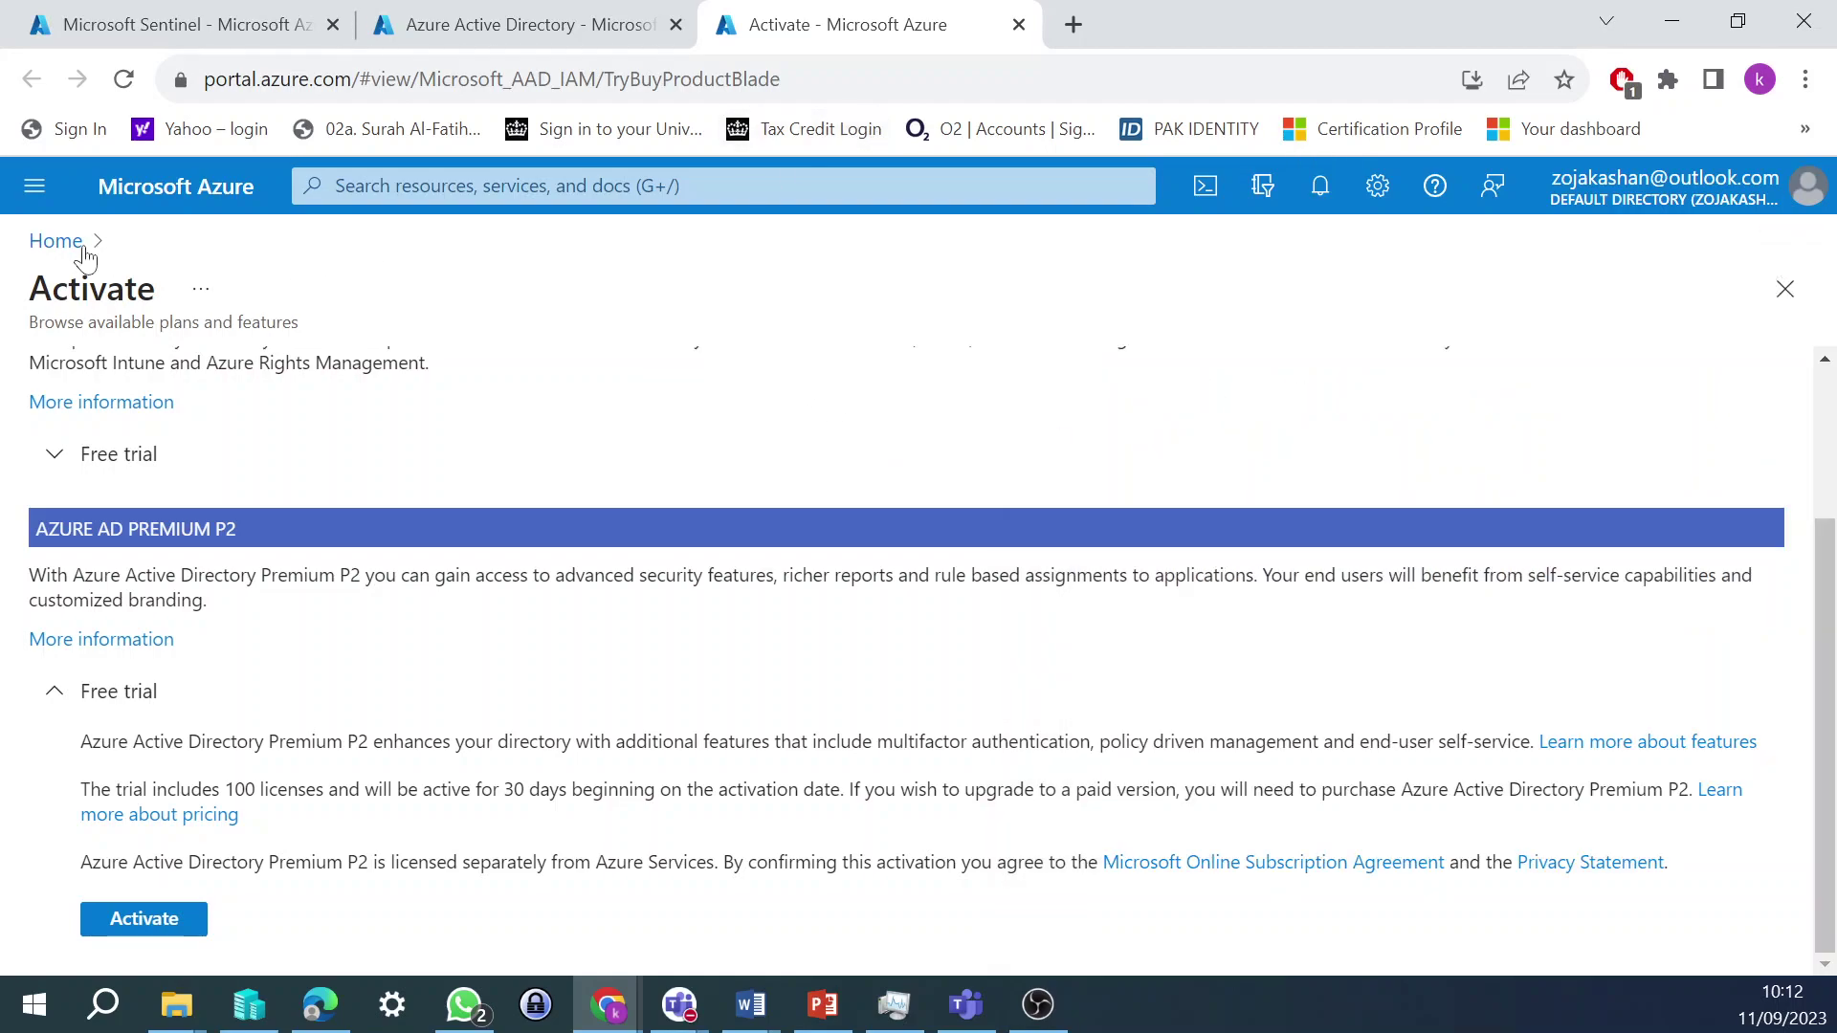
# - Return to the Azure Active Directory connector page and review its prerequisites, log types and the option to apply changes
pyautogui.click(440, 24)
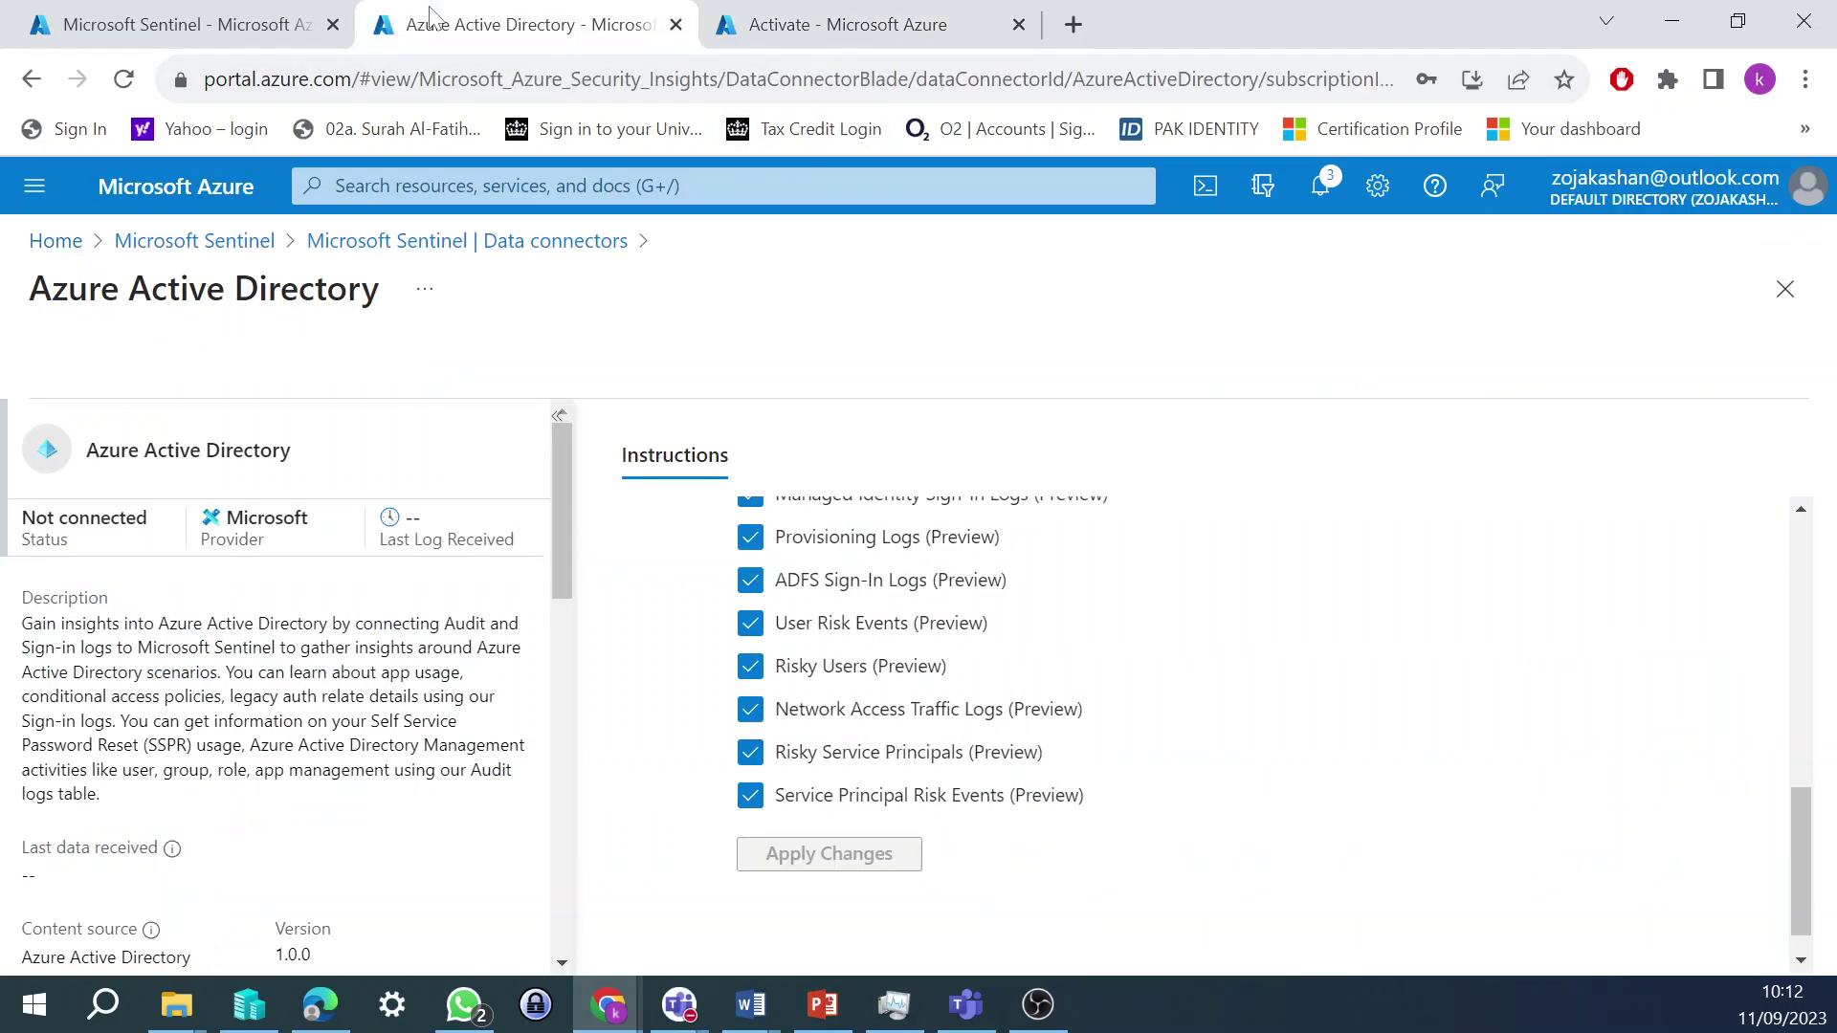
pyautogui.scroll(10, 1299, 704)
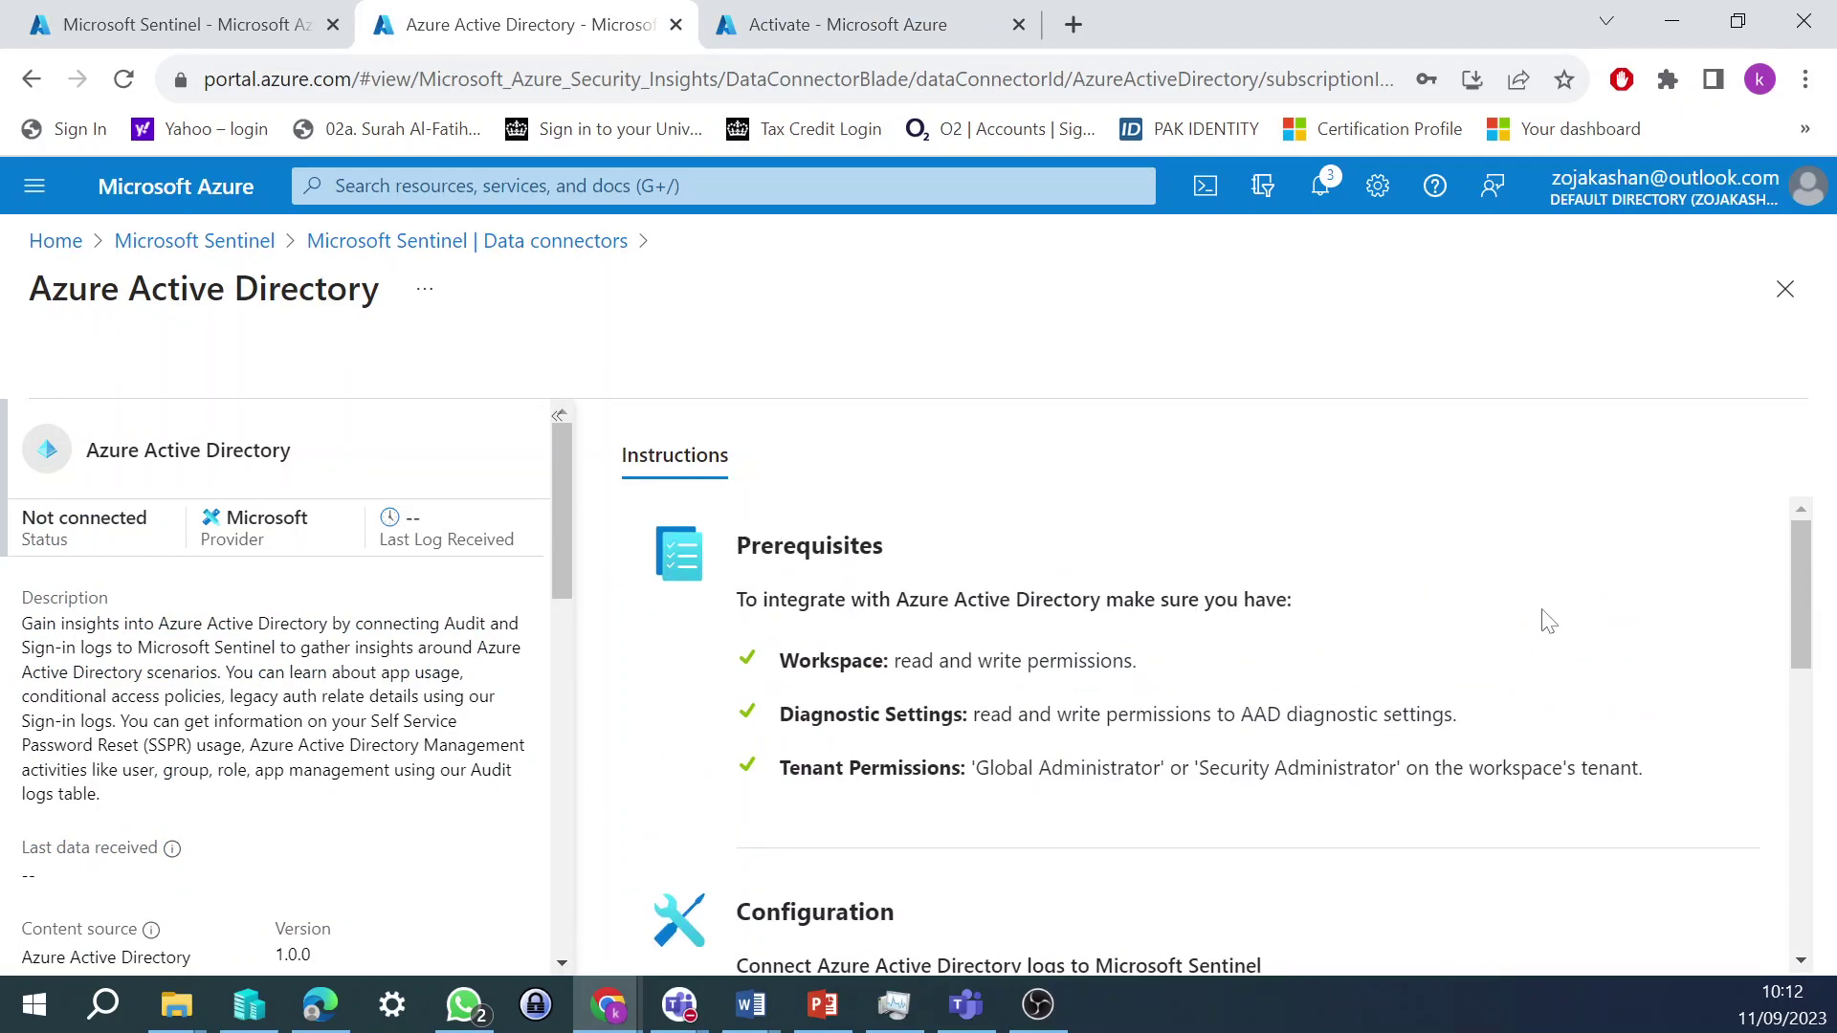
pyautogui.scroll(-3, 1542, 622)
pyautogui.scroll(-6, 1540, 624)
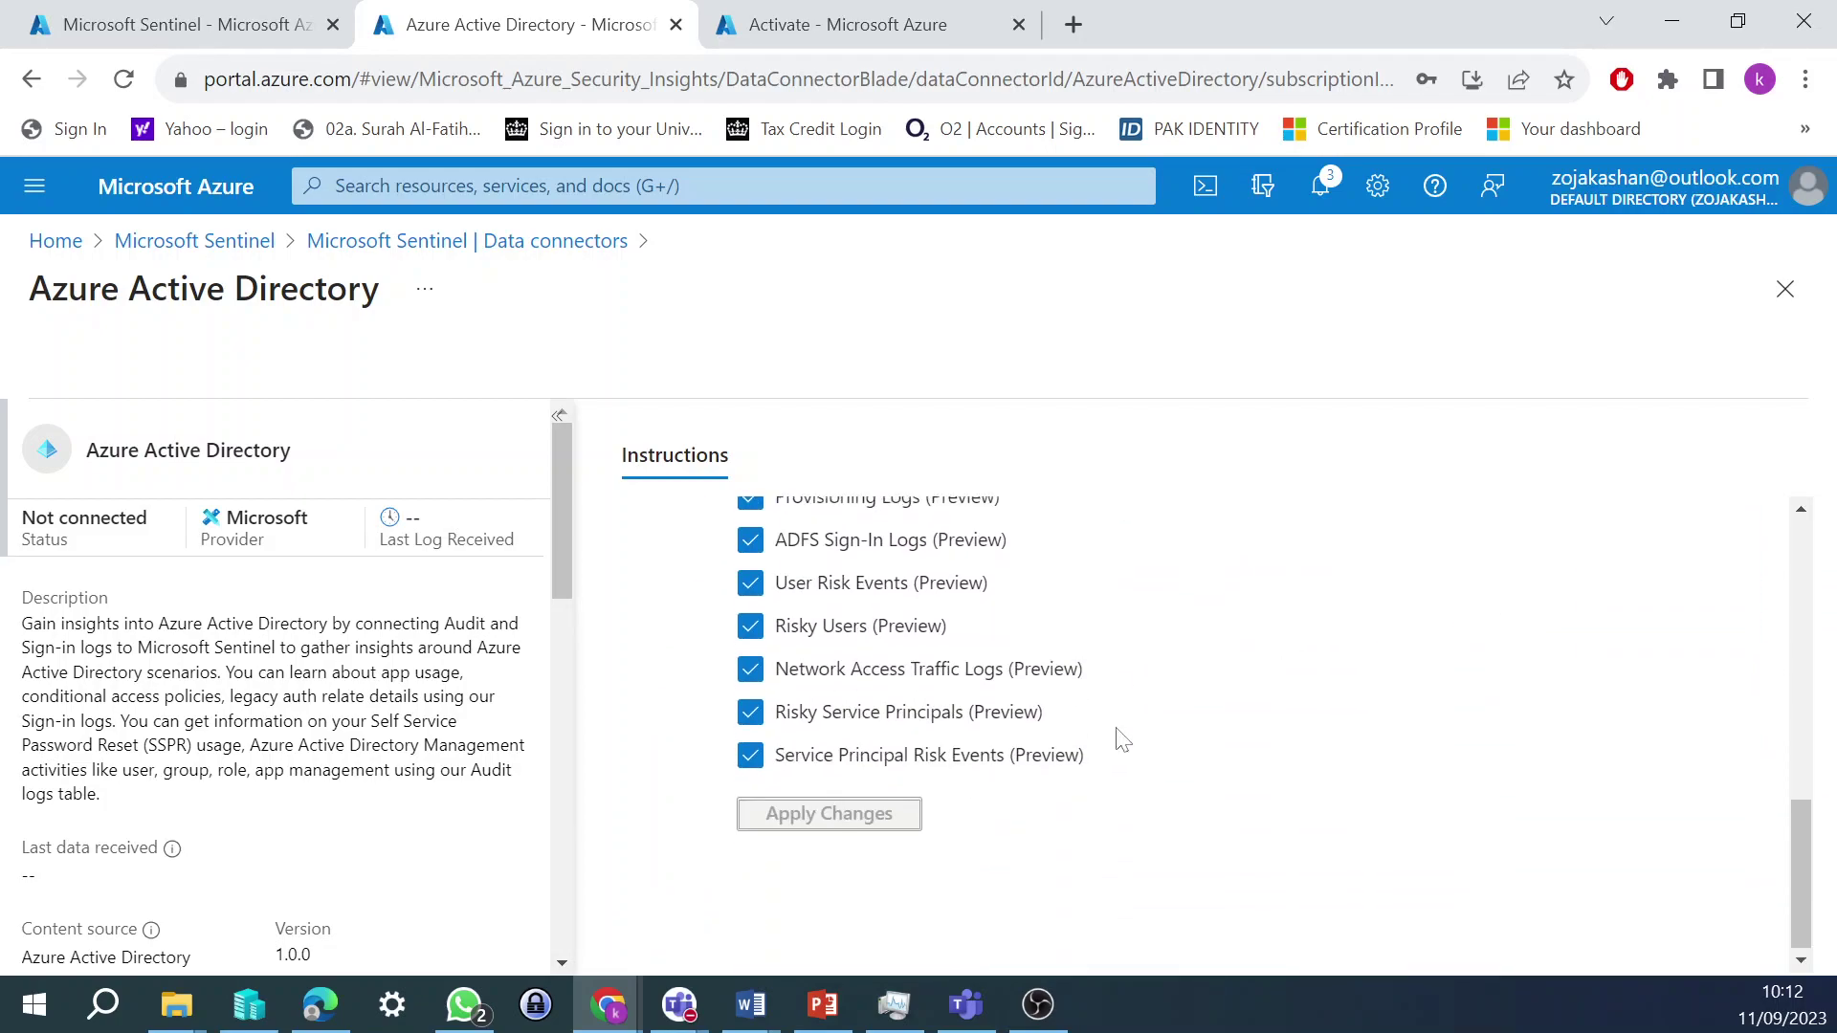
pyautogui.scroll(9, 1120, 737)
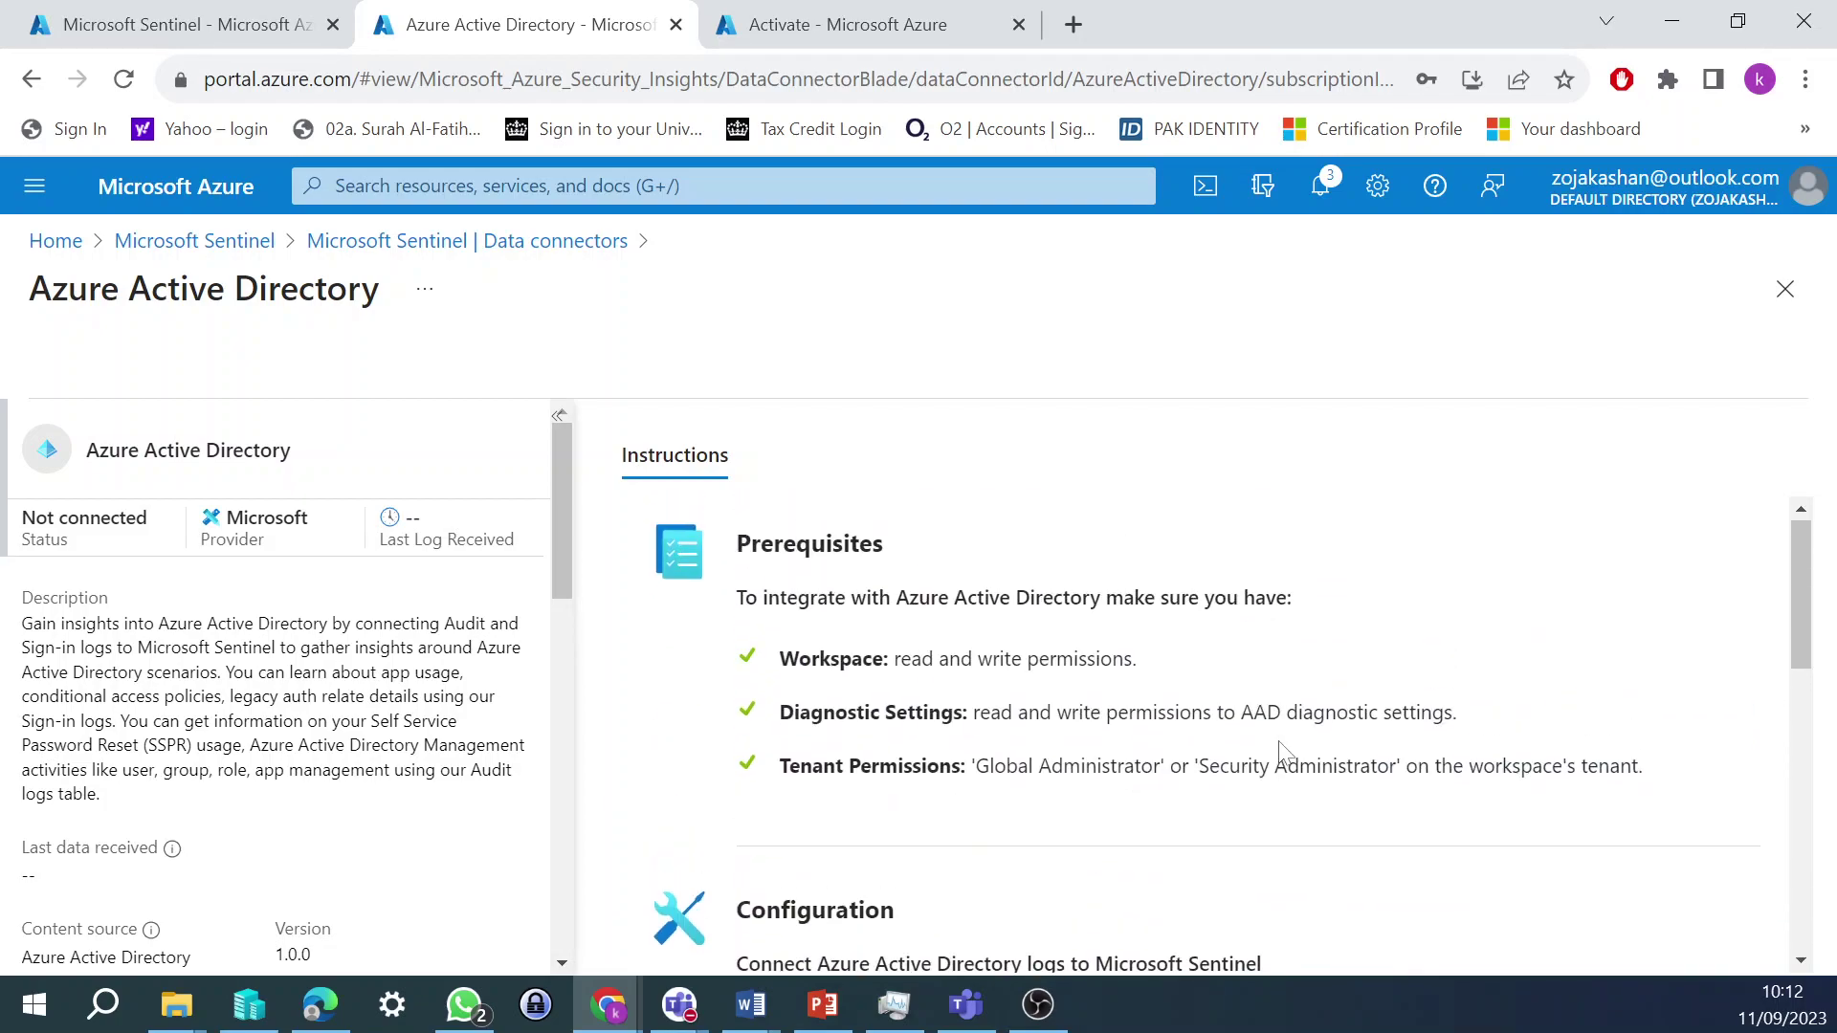
# - Reload the connector page, reopen the law-pakwanistan workspace in Microsoft Sentinel from the Azure portal home, and collapse the workspace list
pyautogui.click(123, 79)
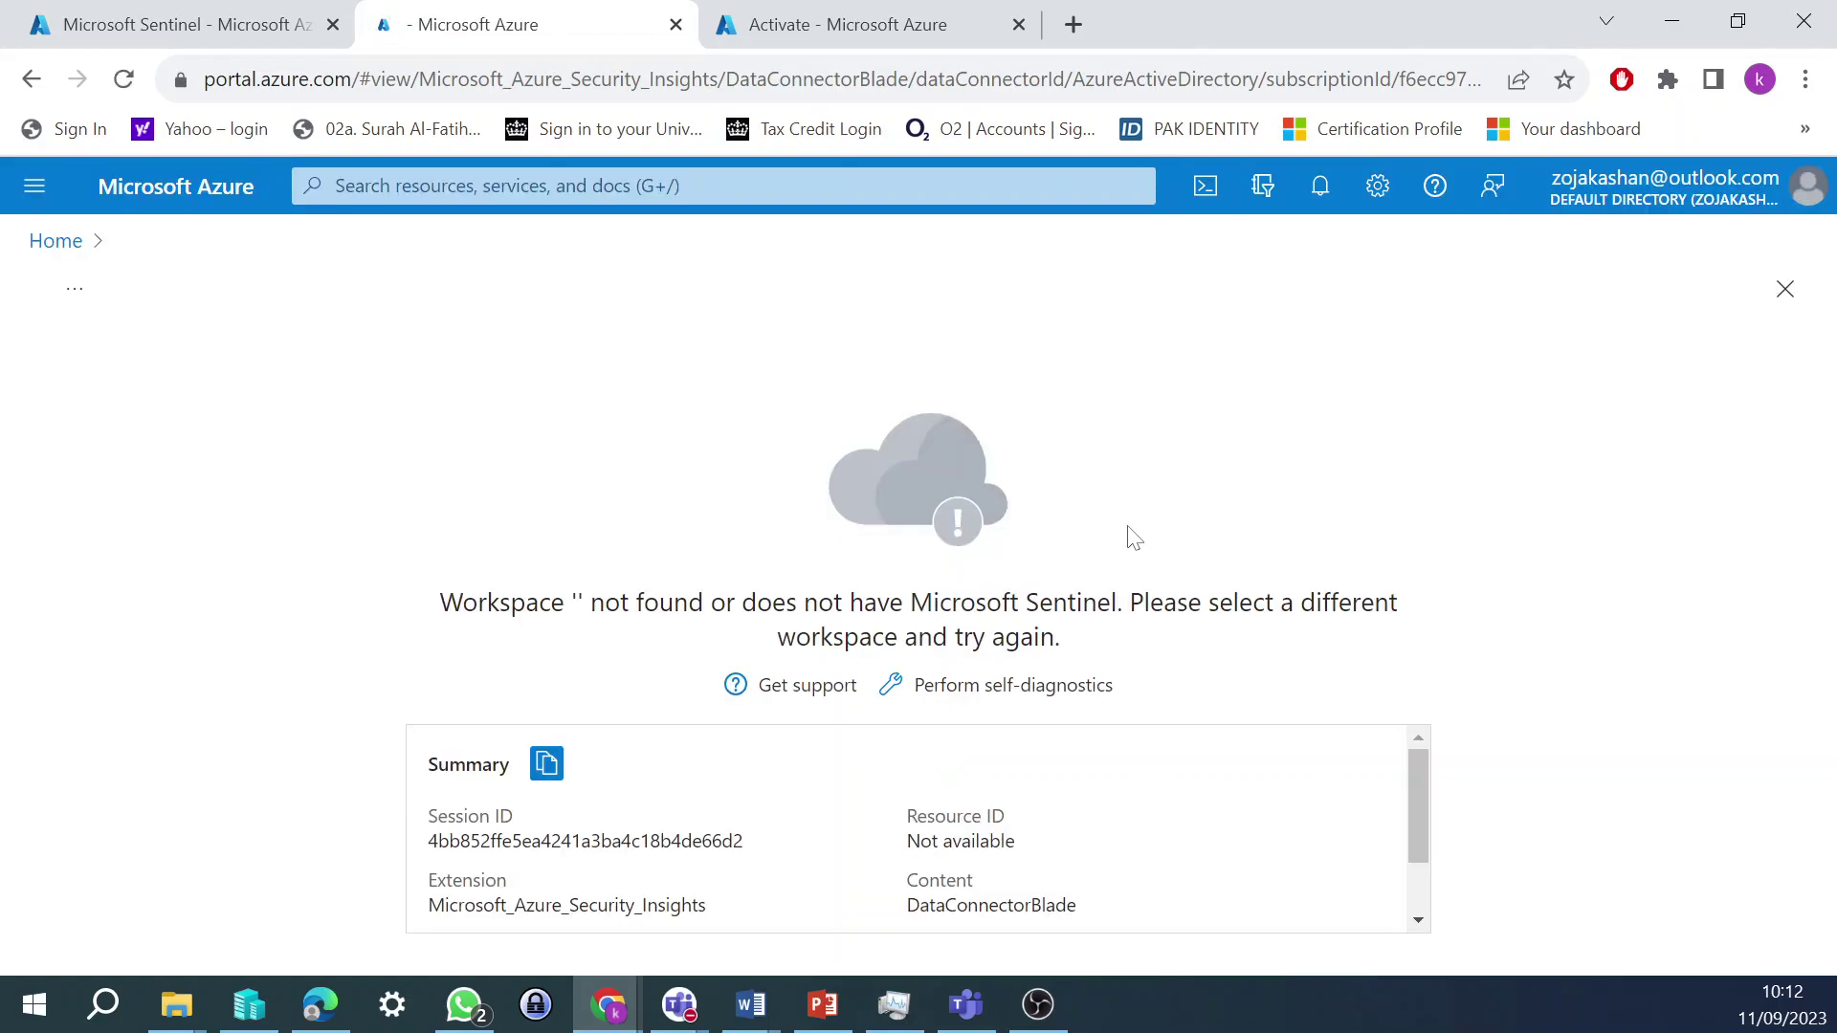
pyautogui.click(119, 192)
pyautogui.click(408, 403)
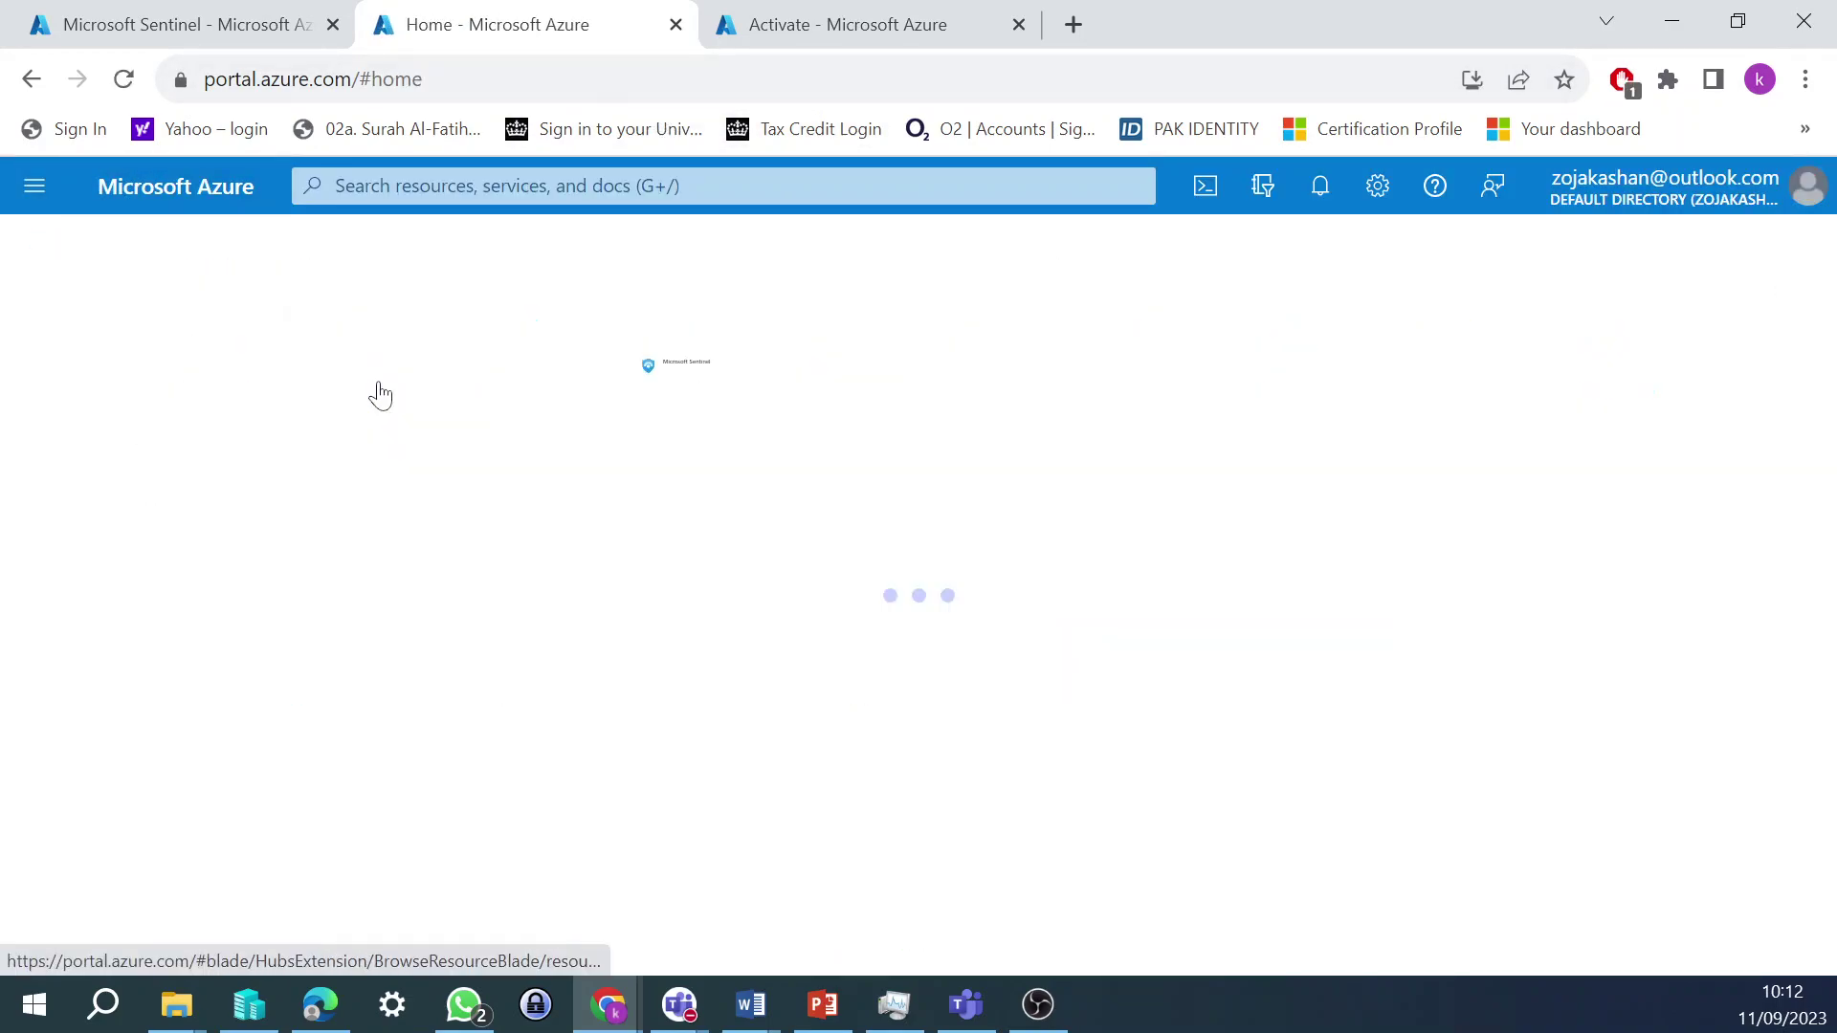
pyautogui.click(206, 604)
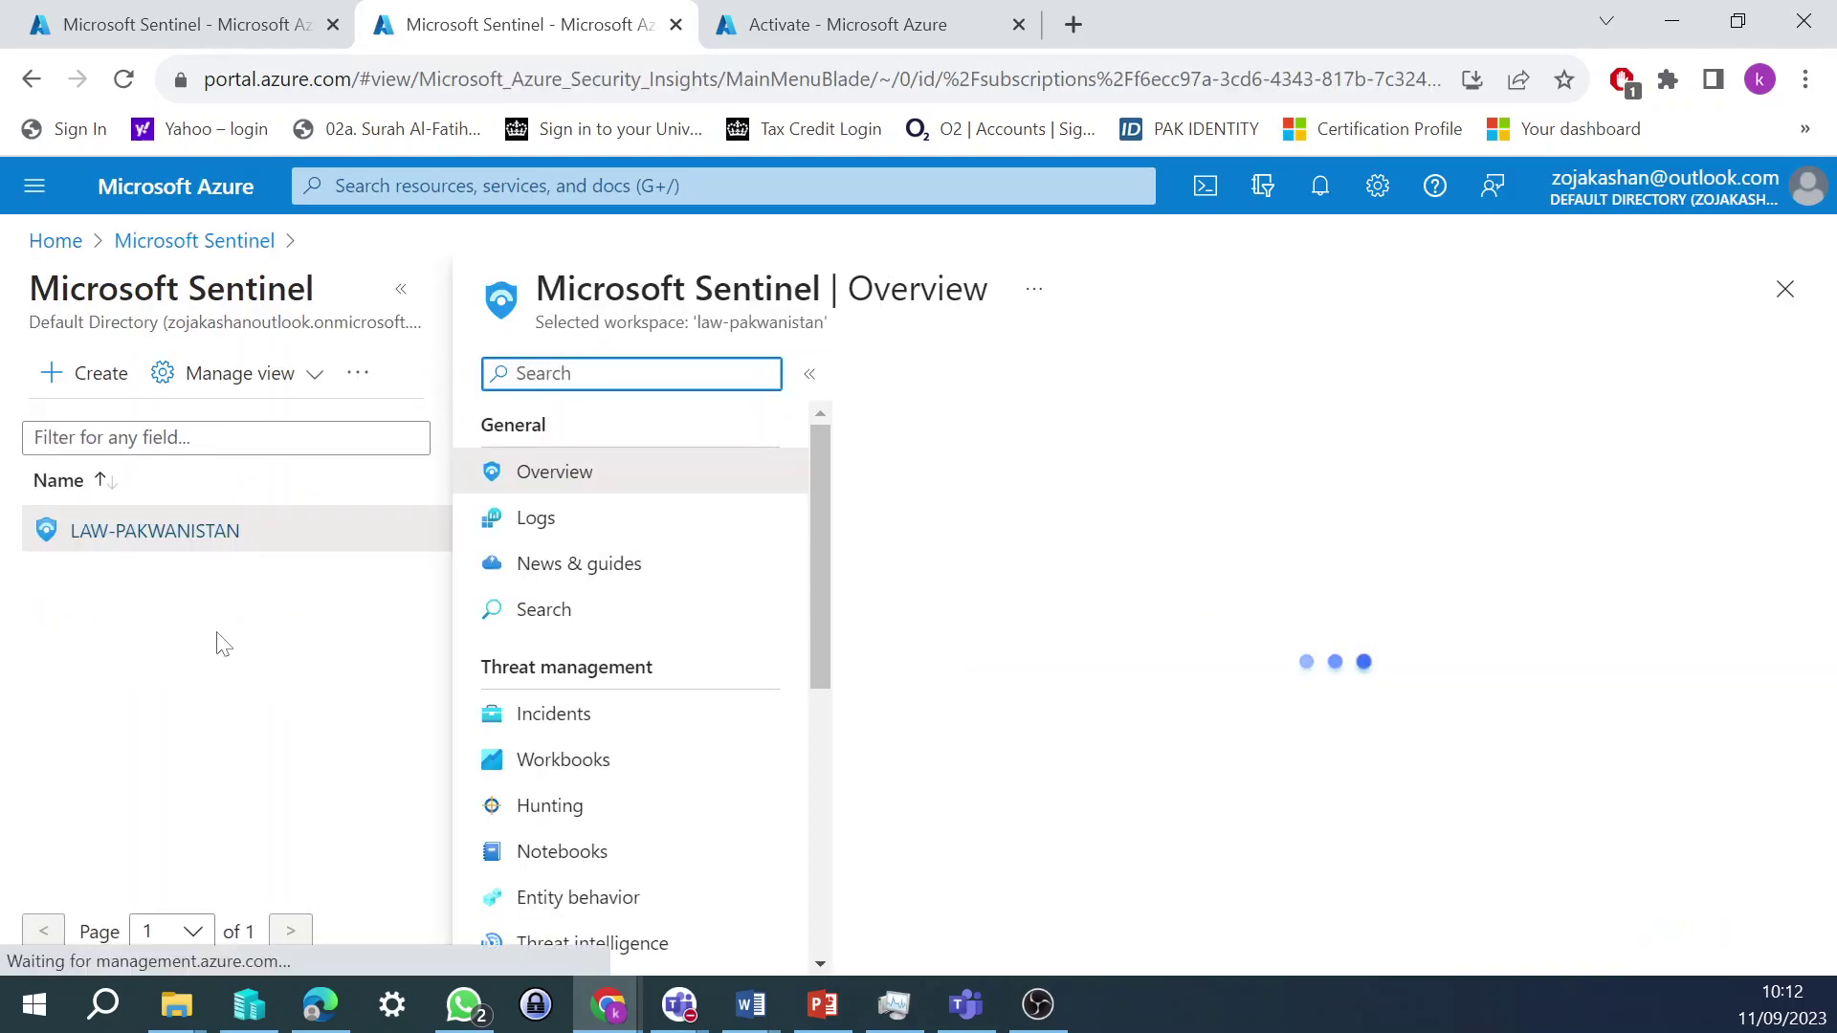
pyautogui.click(402, 292)
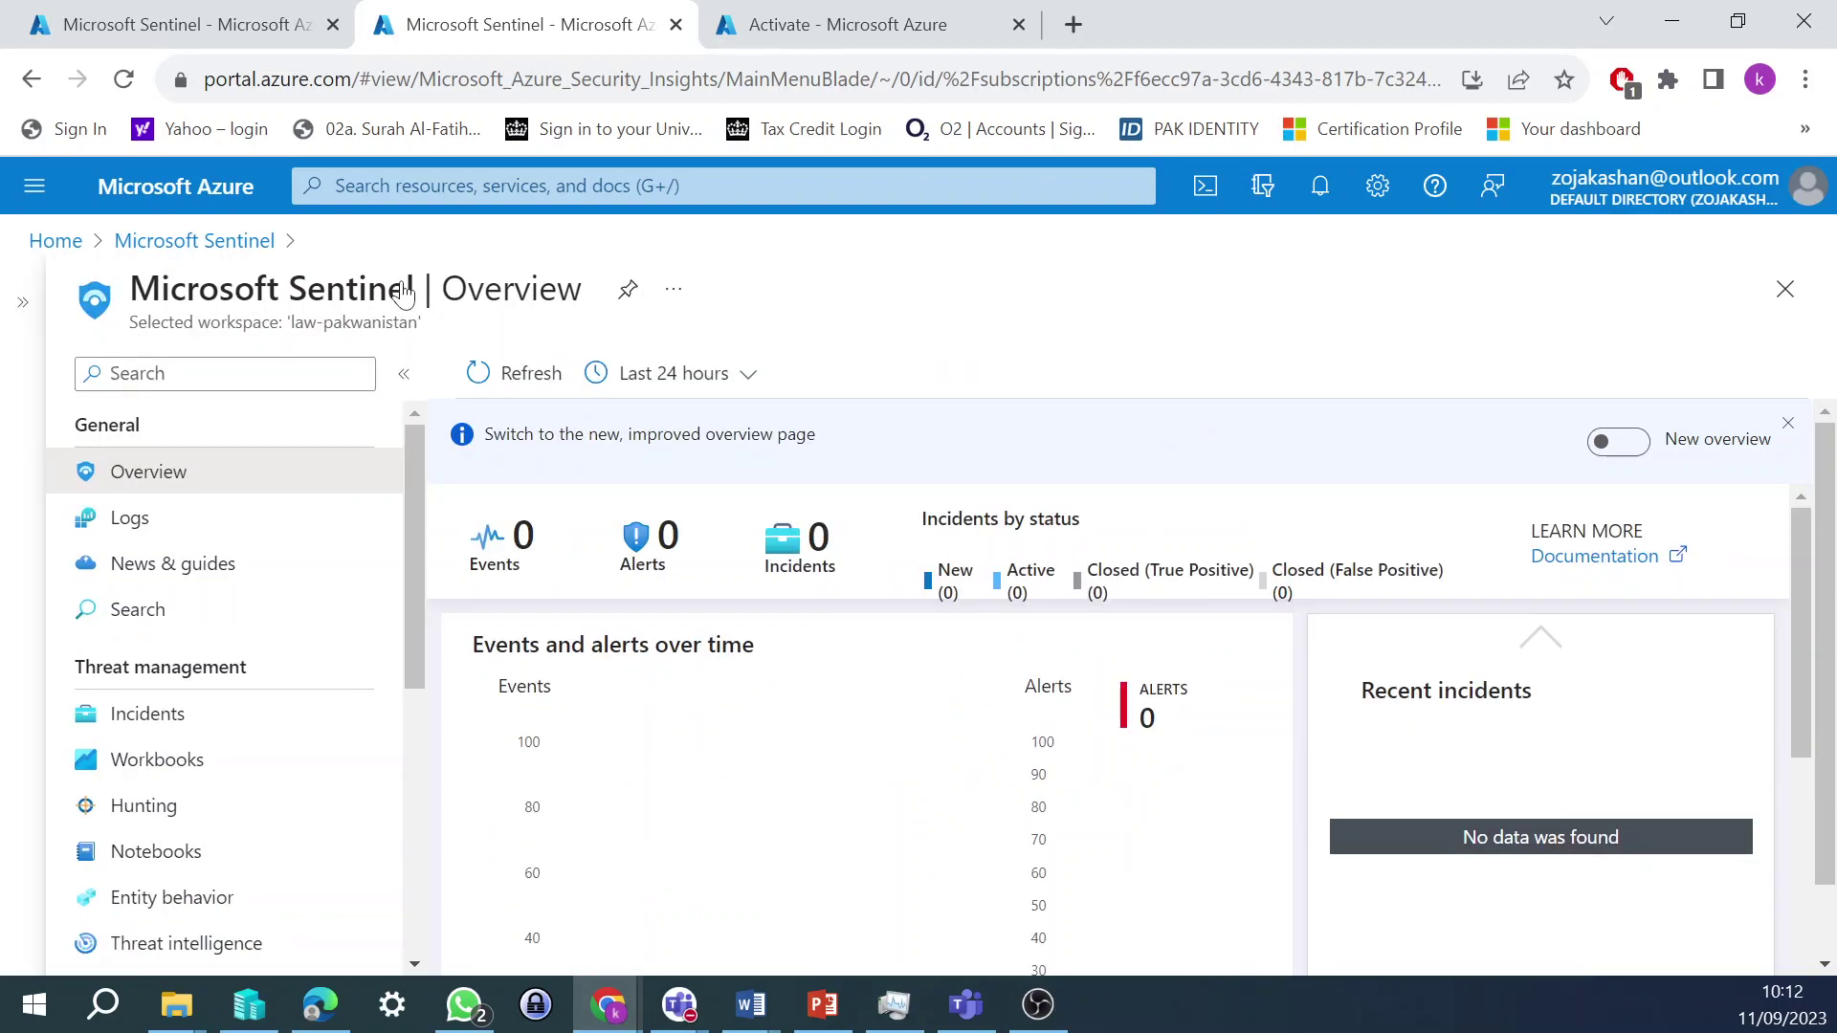
# - Send the trial activation page back to the Azure portal home and return to the Microsoft Sentinel workspace overview
pyautogui.click(885, 29)
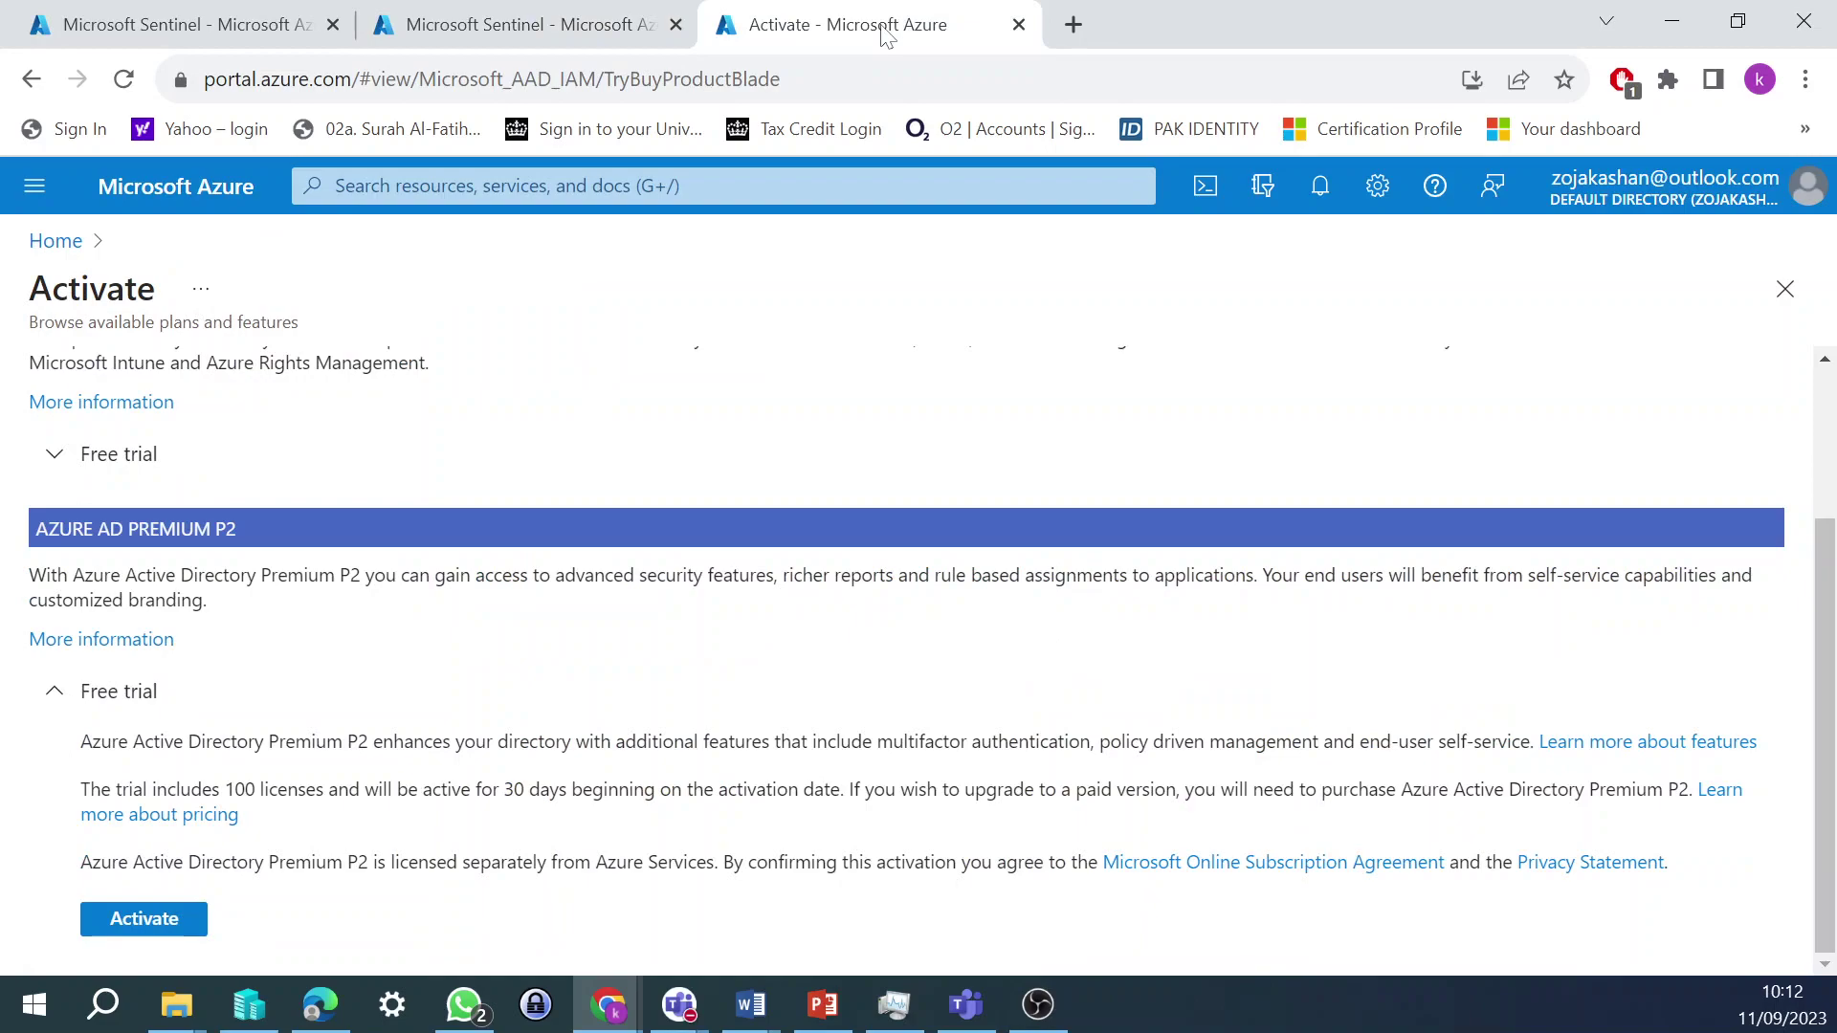
pyautogui.click(191, 191)
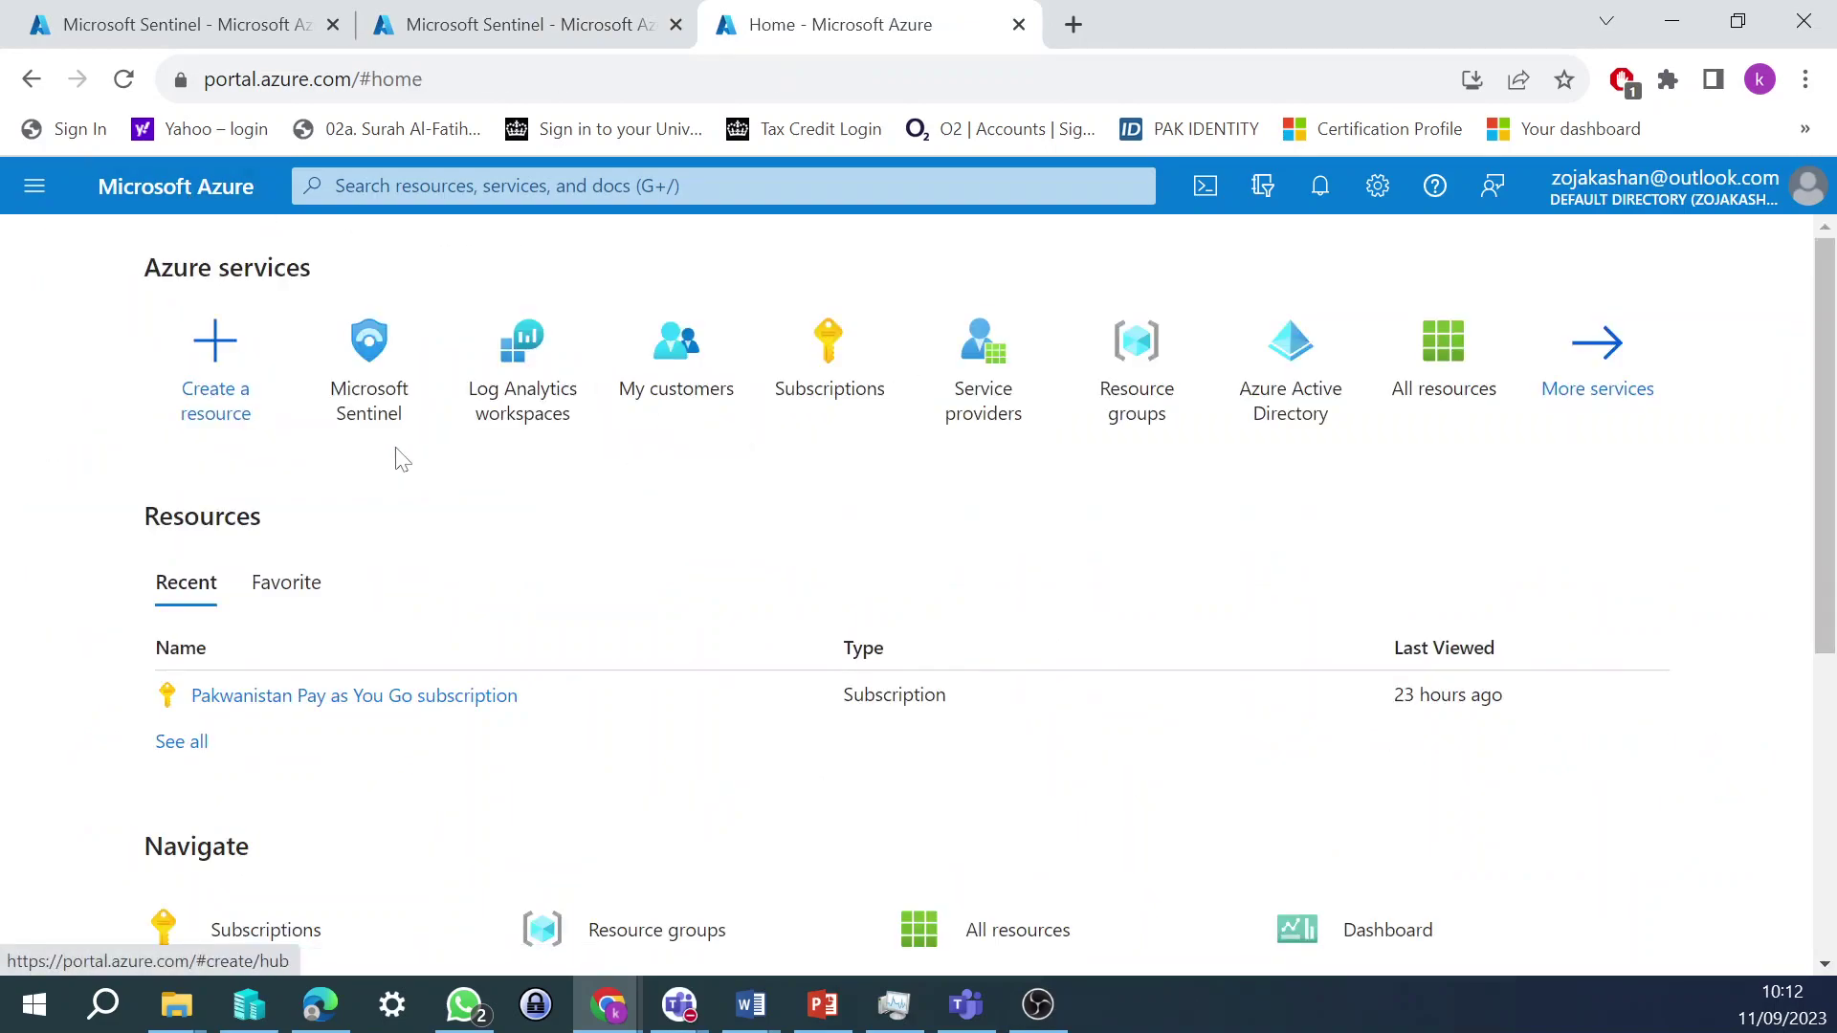
pyautogui.click(565, 20)
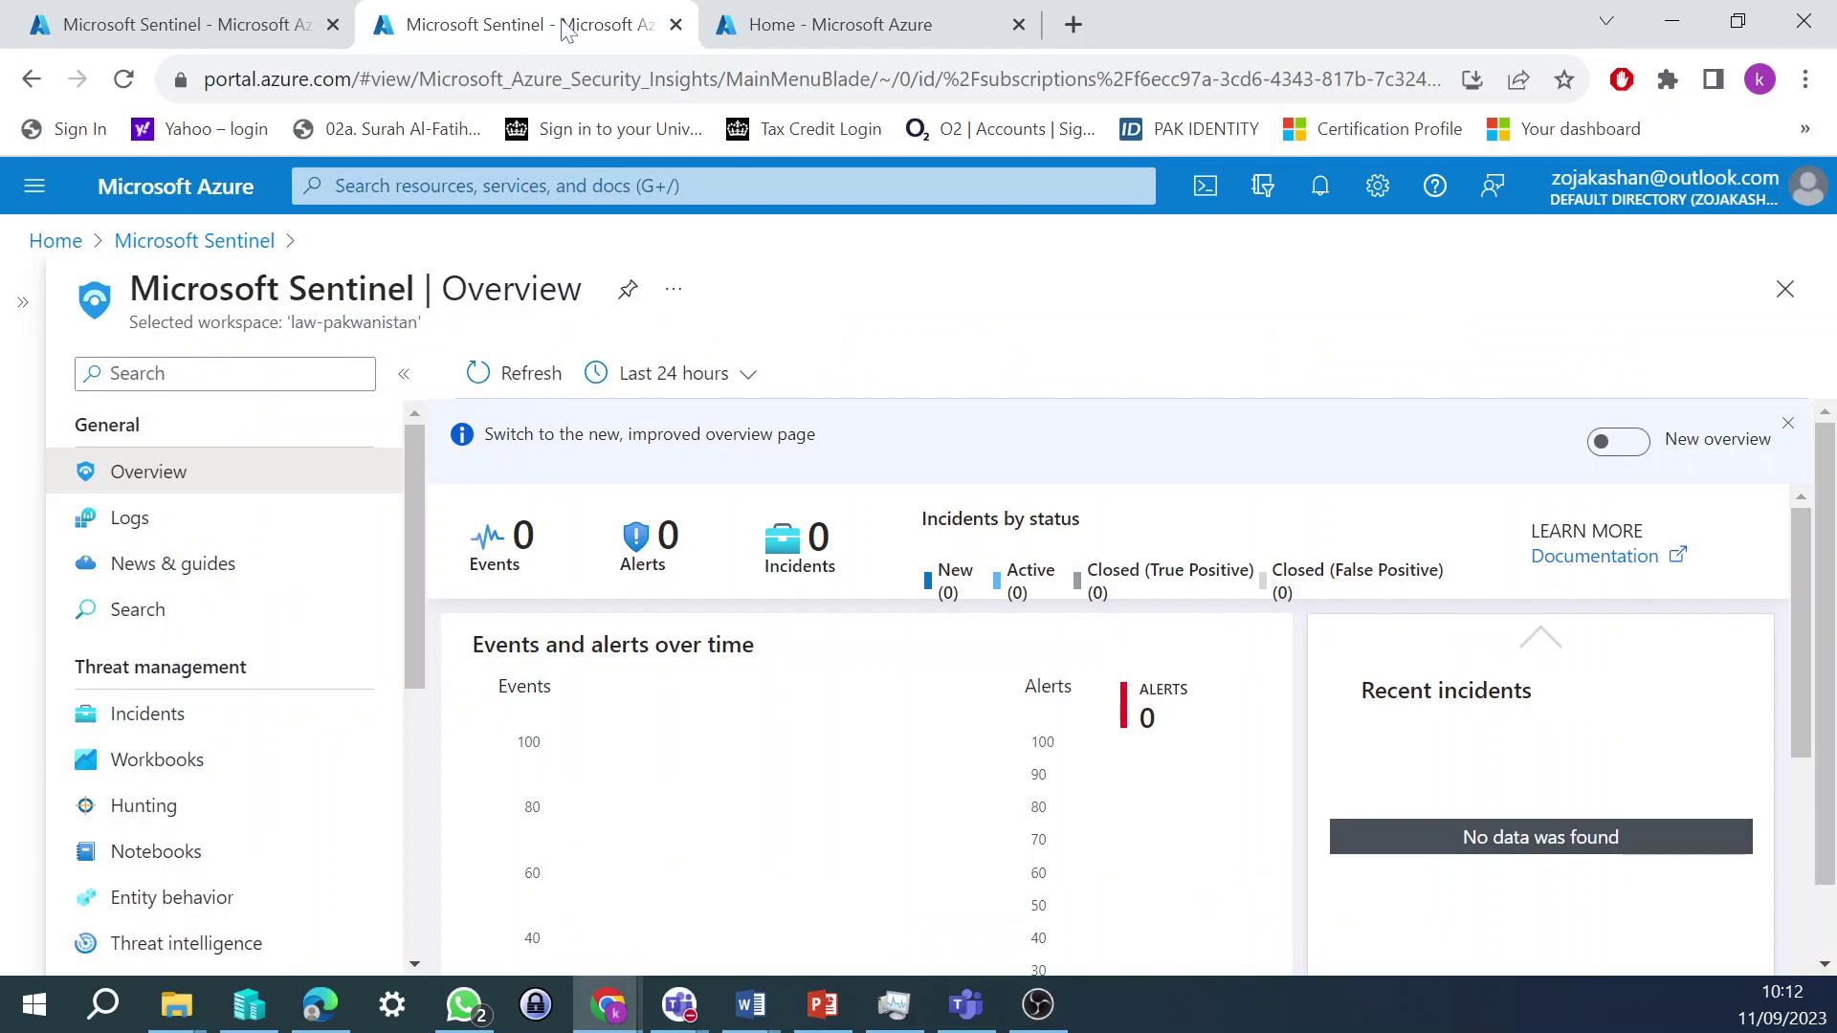
# - Reopen the law-pakwanistan workspace from the Microsoft Sentinel list, collapse the workspace list, and open its data connectors
pyautogui.click(187, 242)
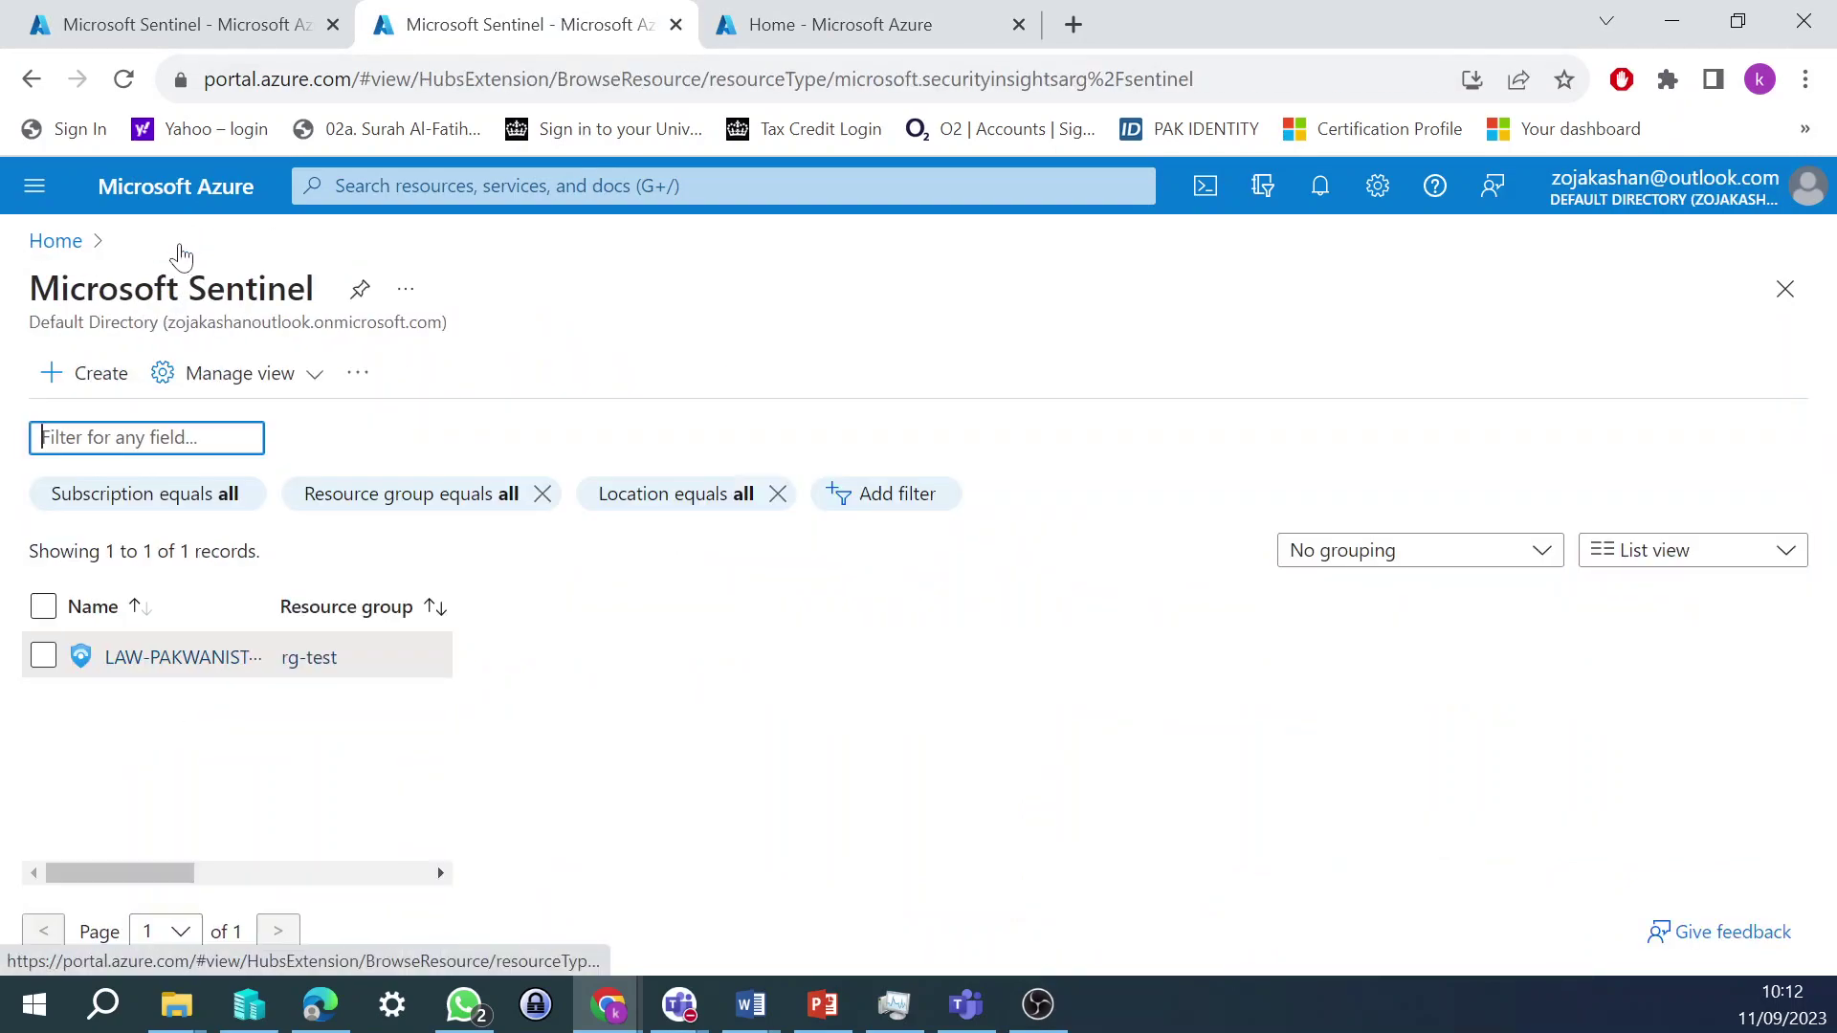
pyautogui.click(190, 603)
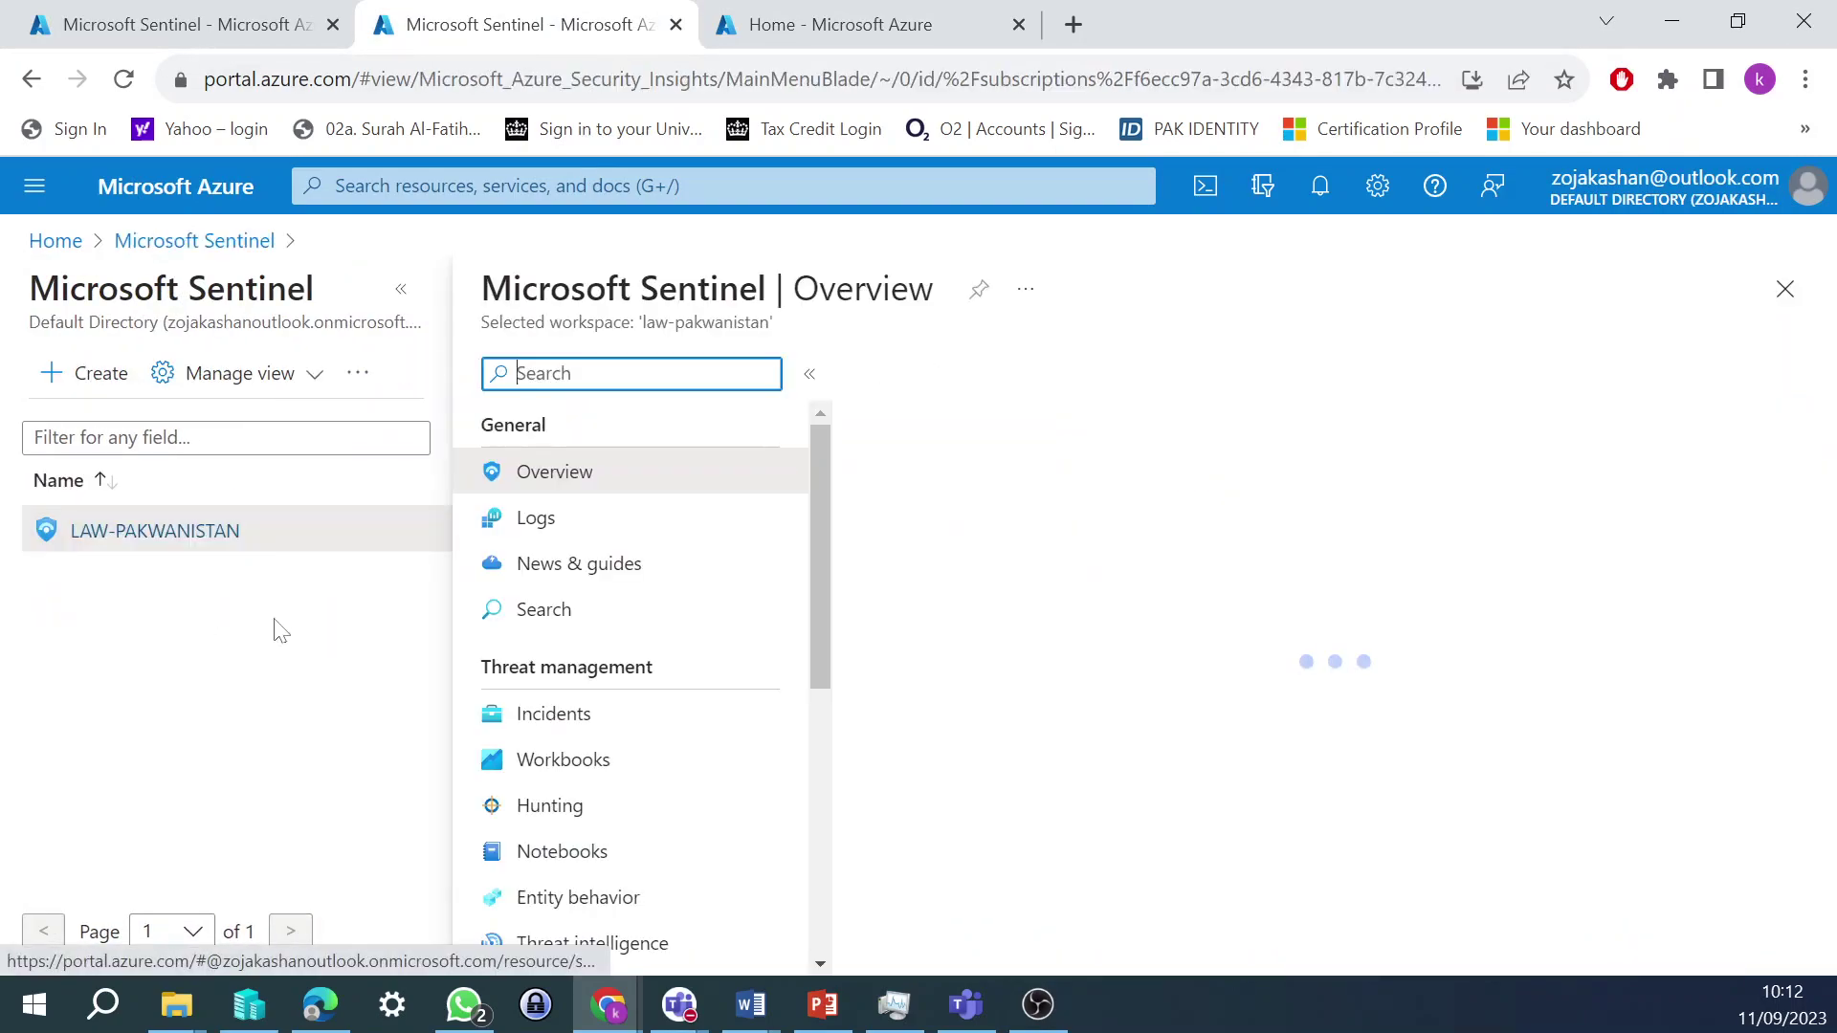
pyautogui.click(401, 292)
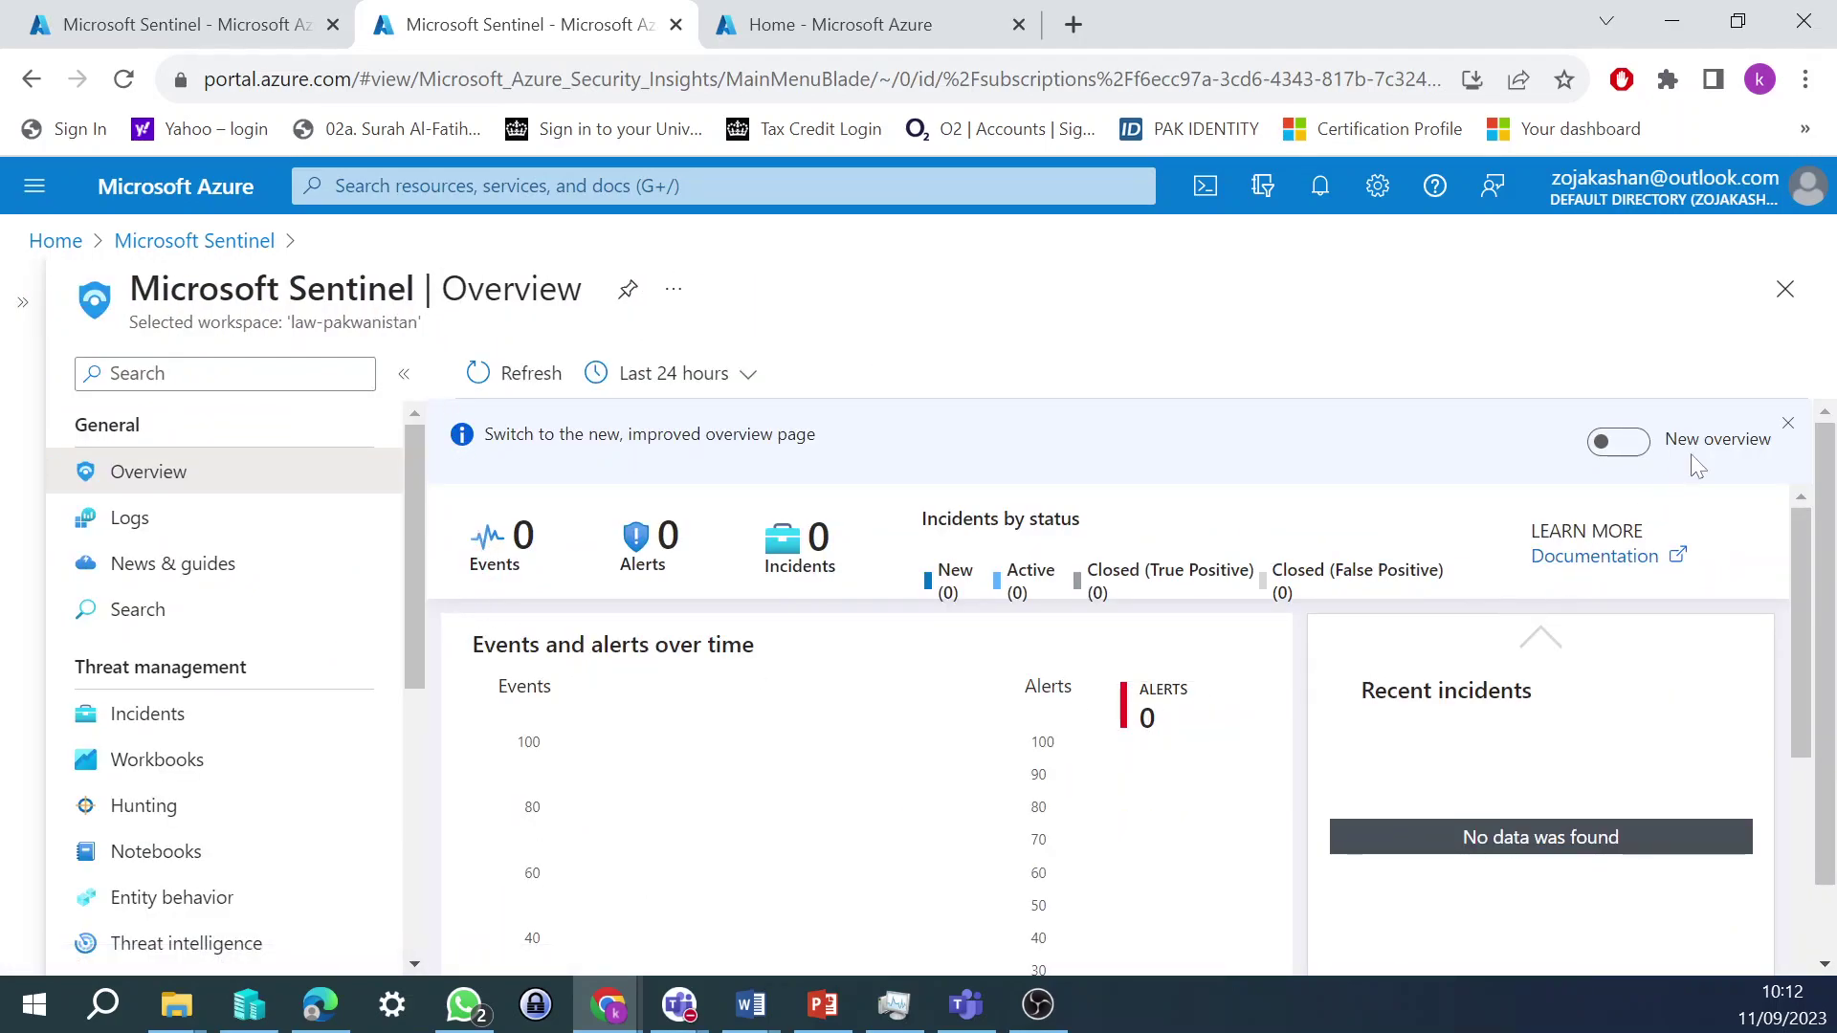
pyautogui.scroll(-3, 206, 806)
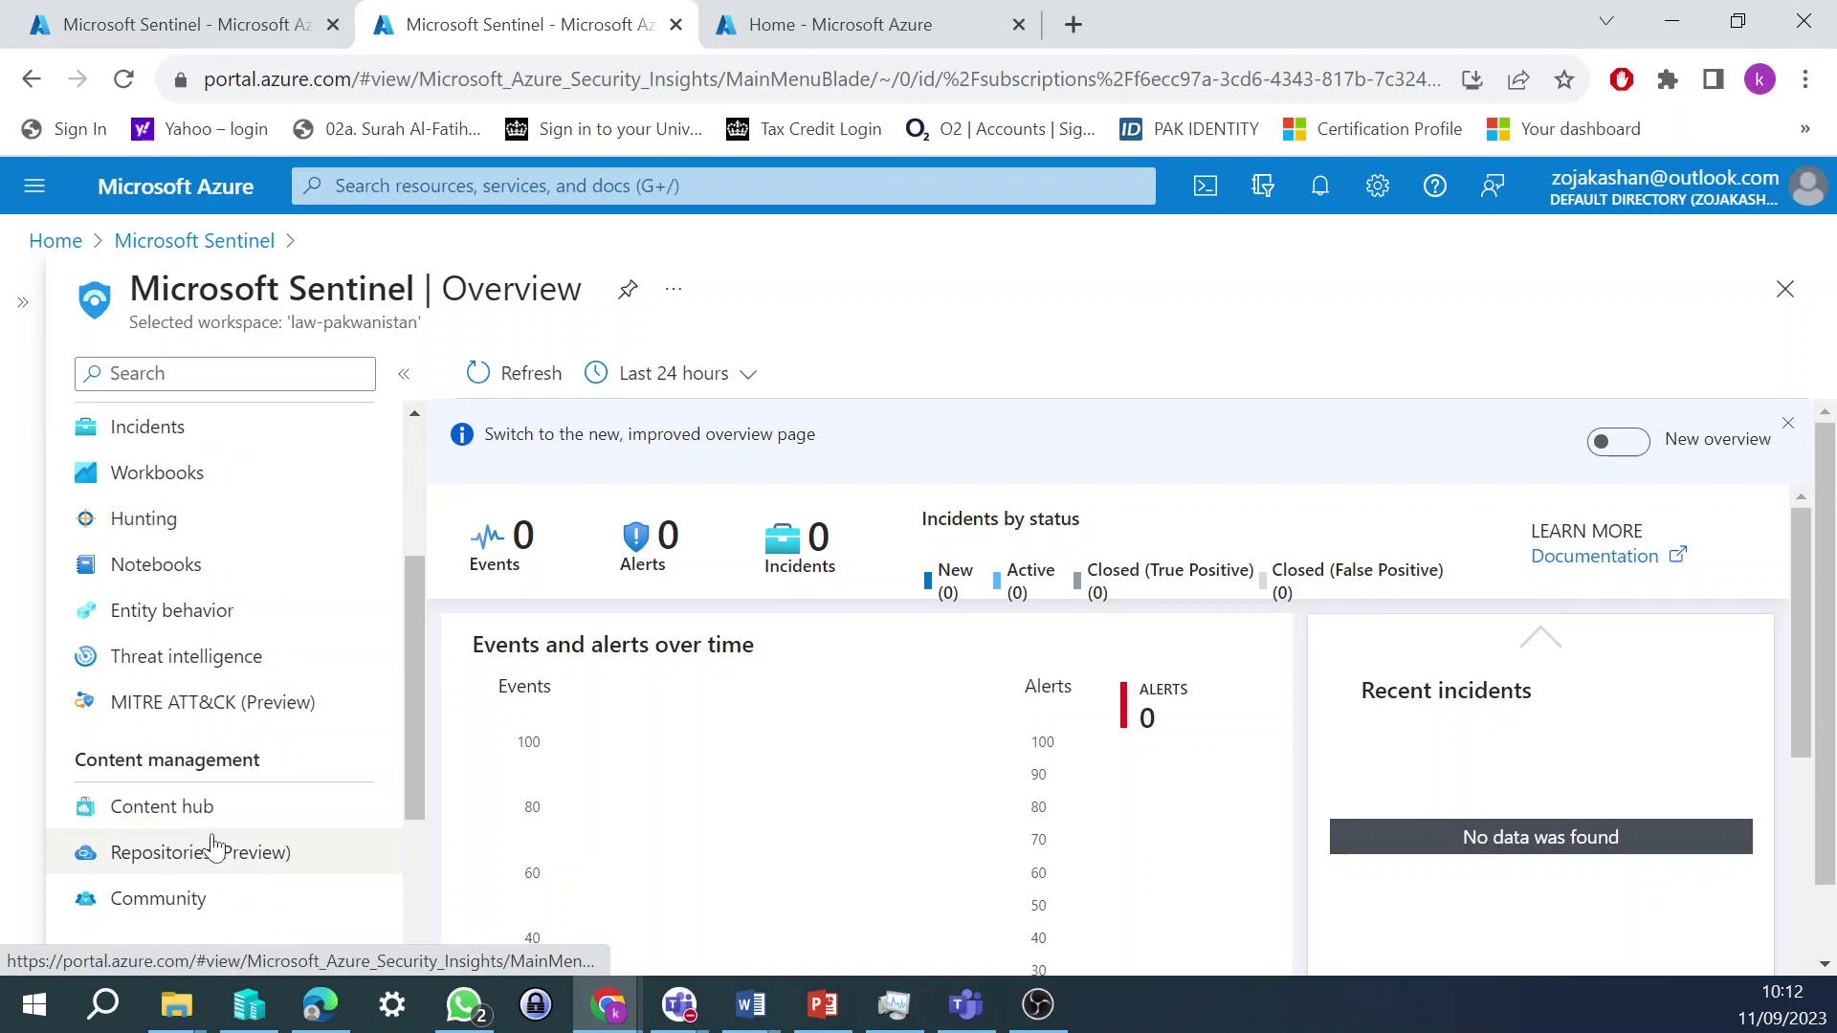
pyautogui.scroll(-3, 218, 837)
pyautogui.click(223, 771)
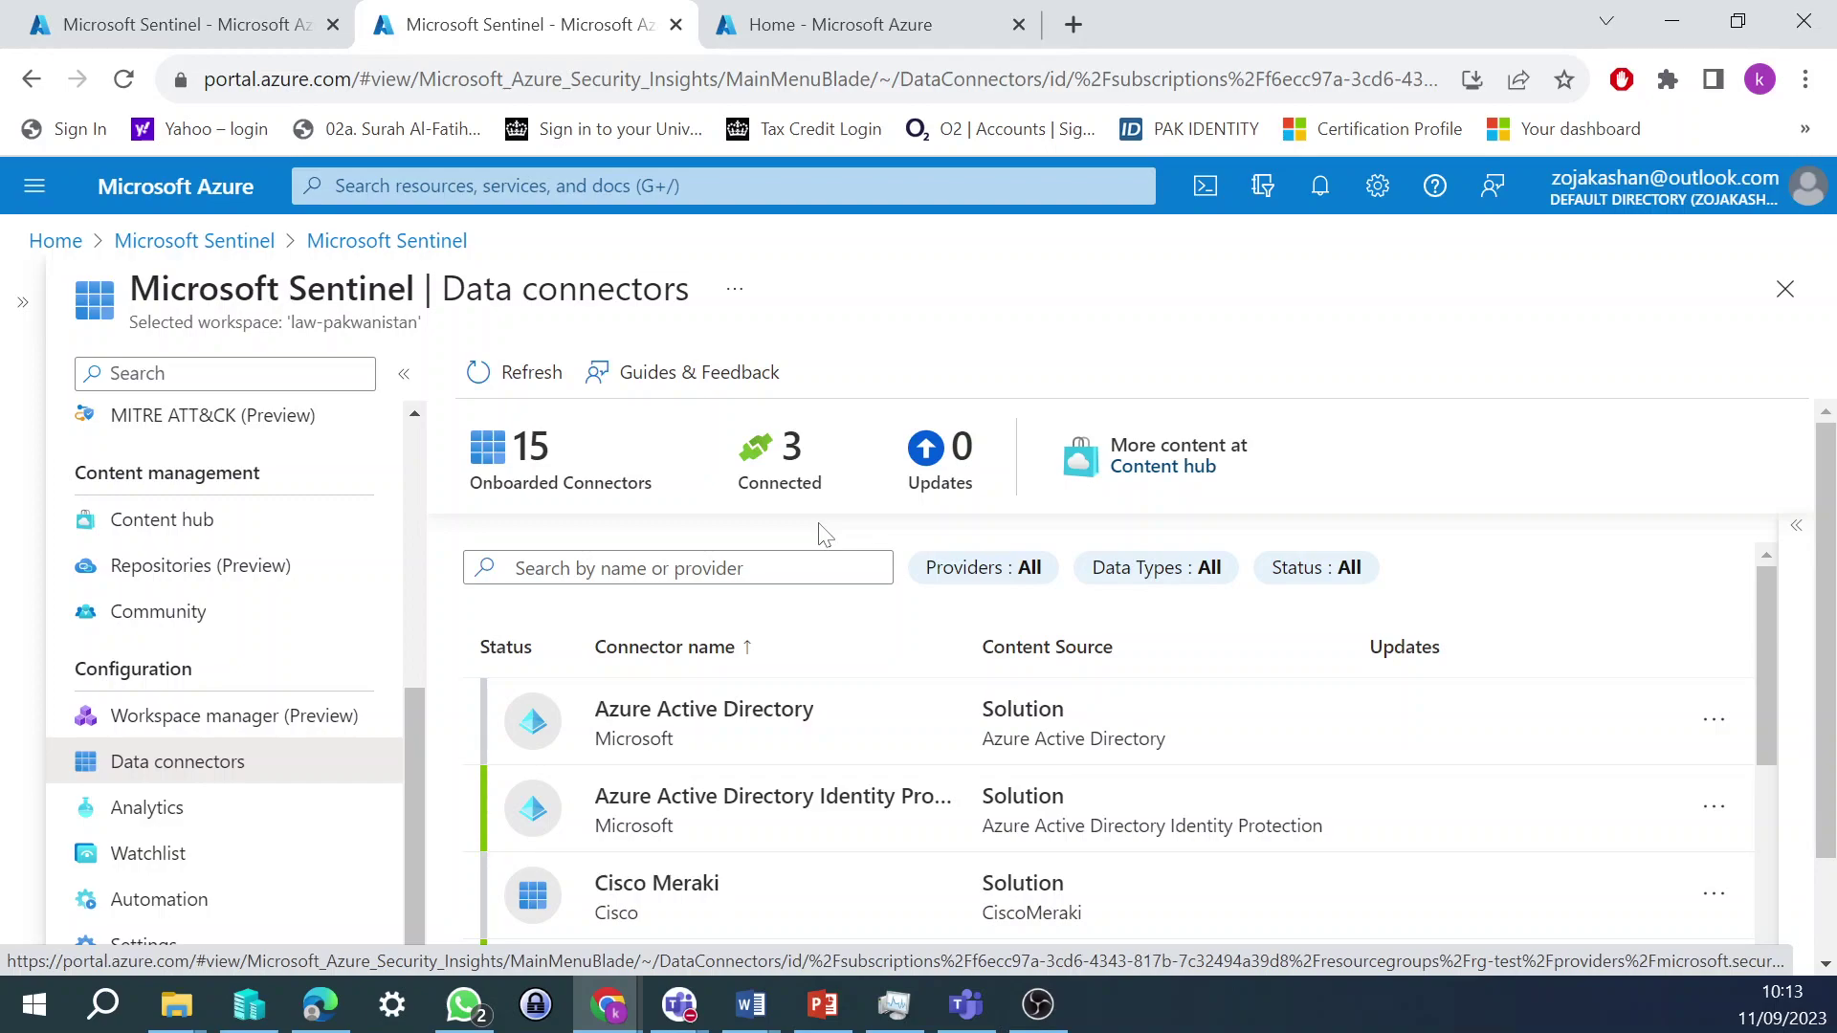
# - Filter the data connectors to the Connected status, review them, and check the available provider filter options without changing them
pyautogui.click(1309, 580)
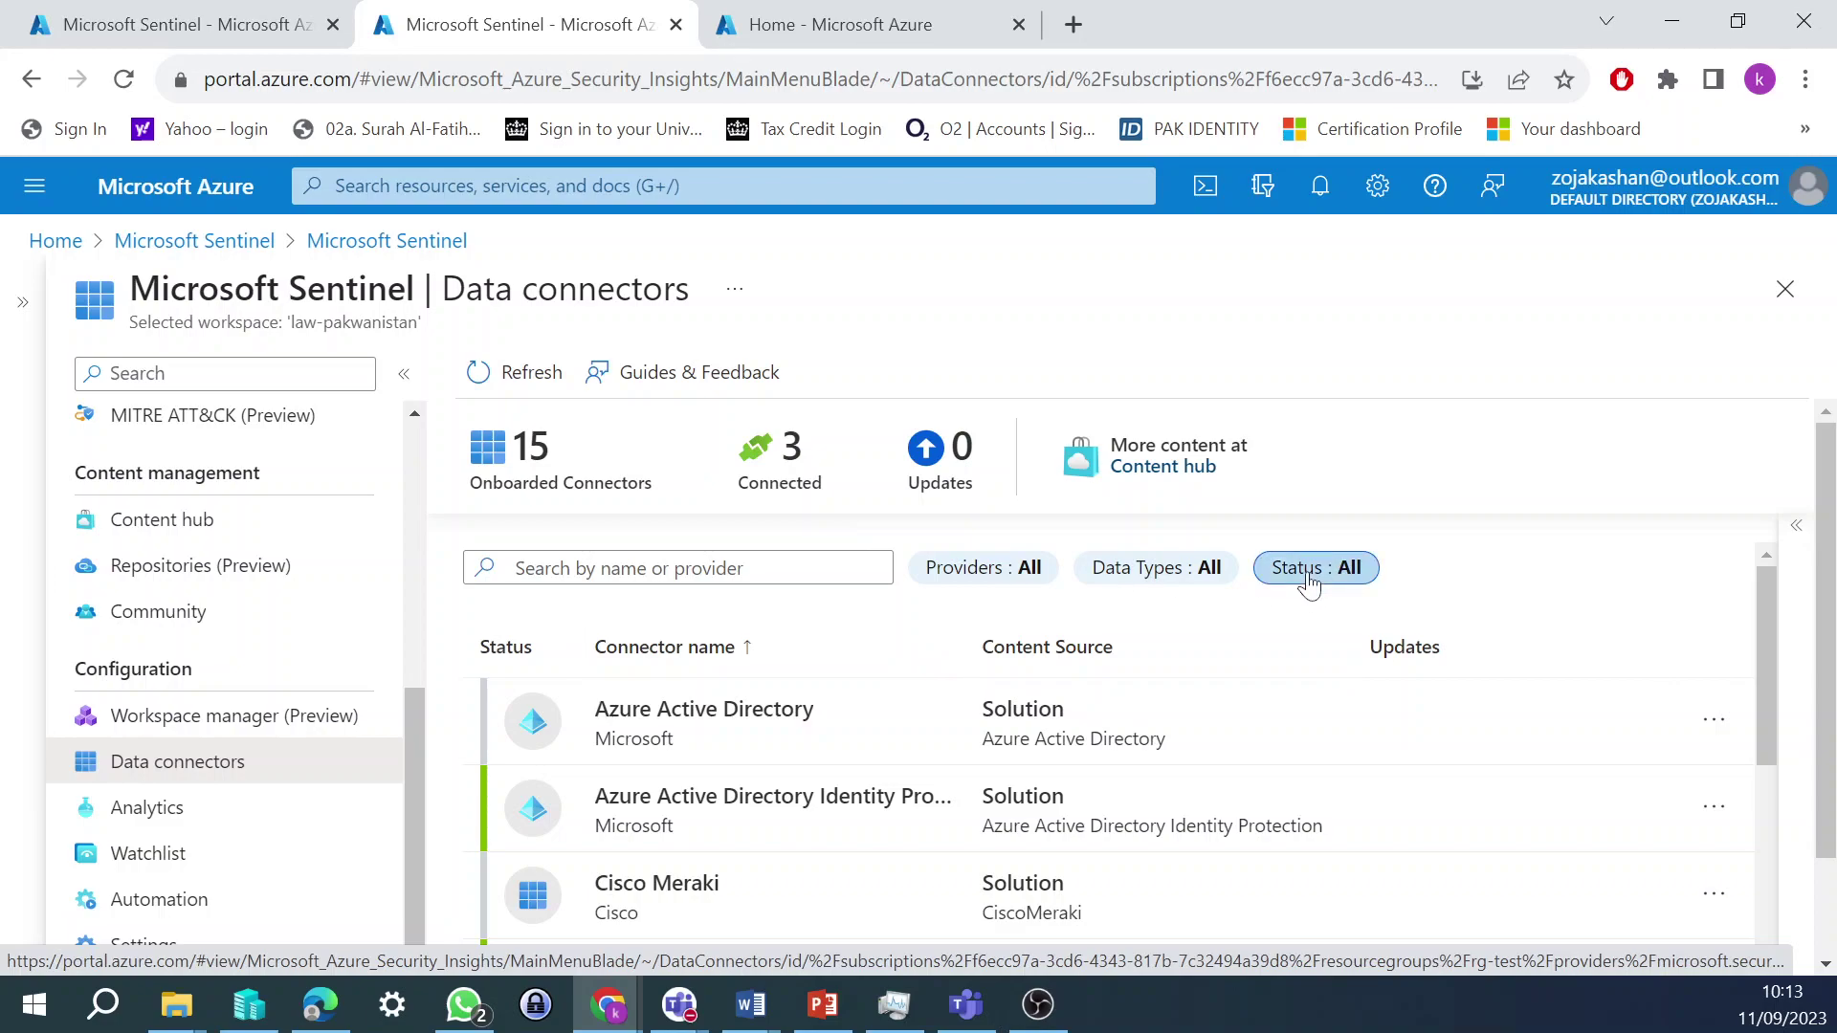
pyautogui.click(1109, 660)
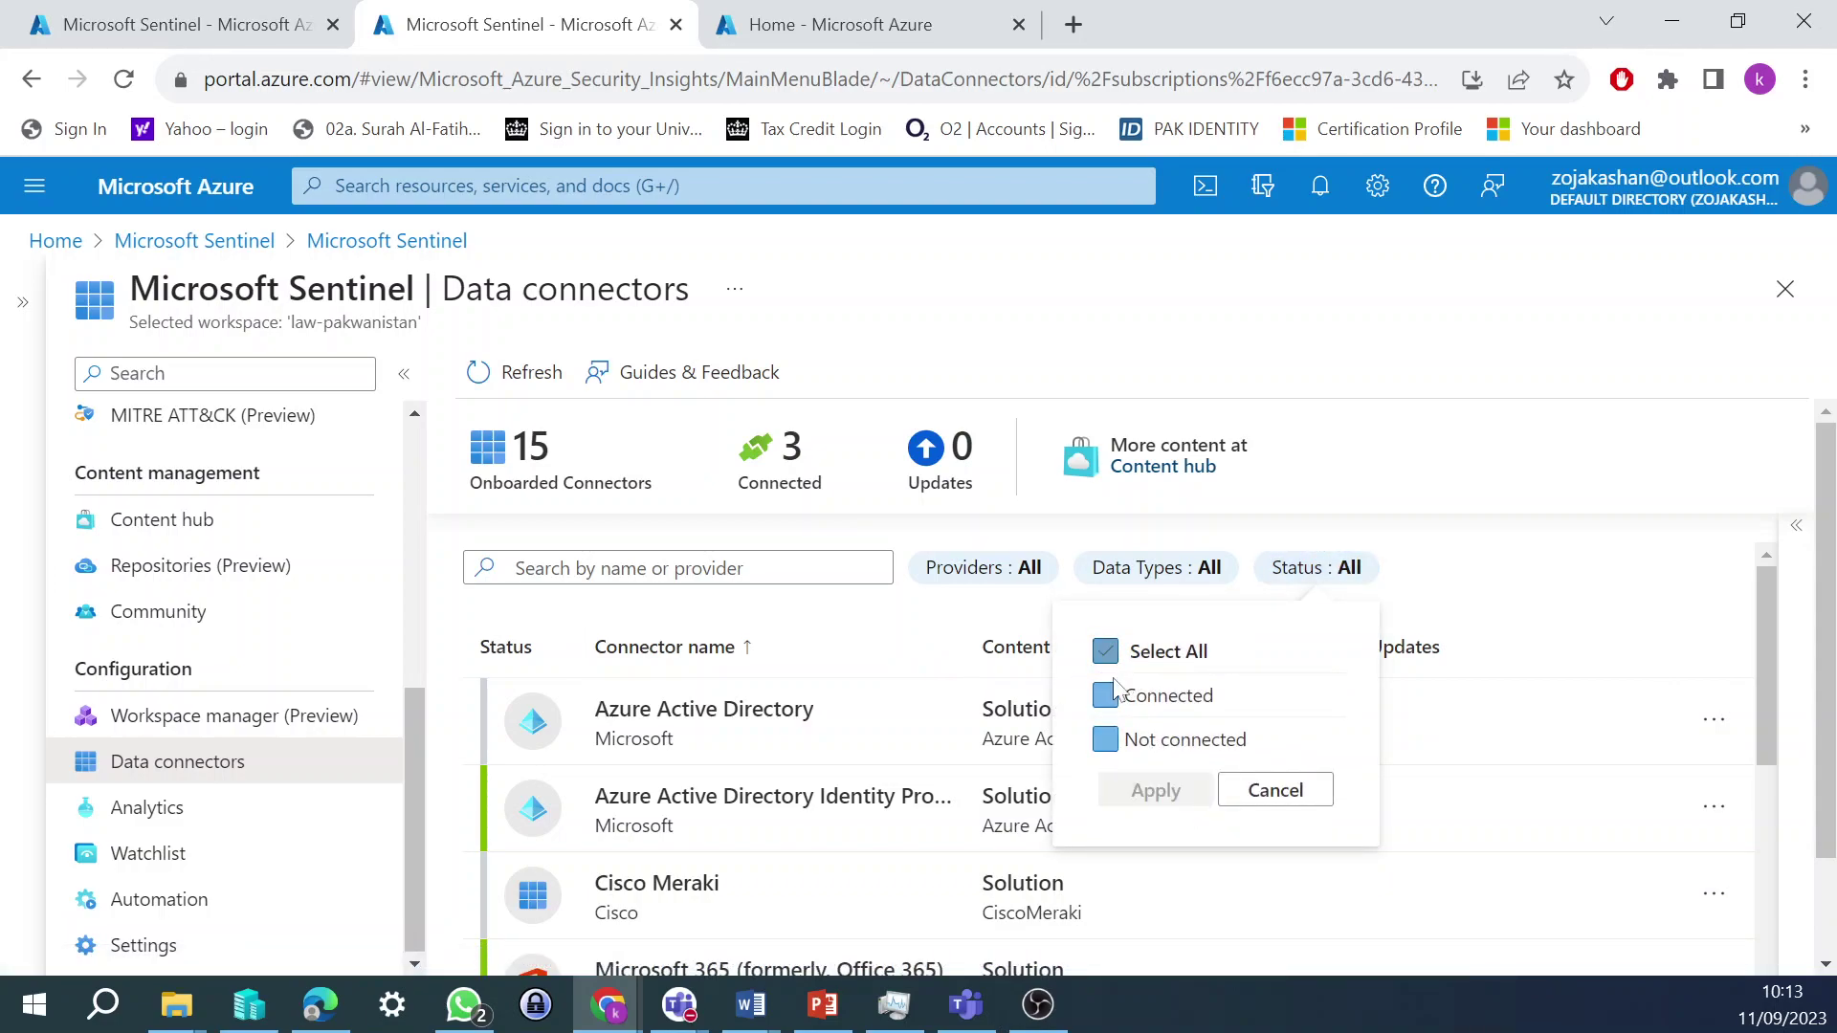
pyautogui.click(1110, 693)
pyautogui.click(1135, 790)
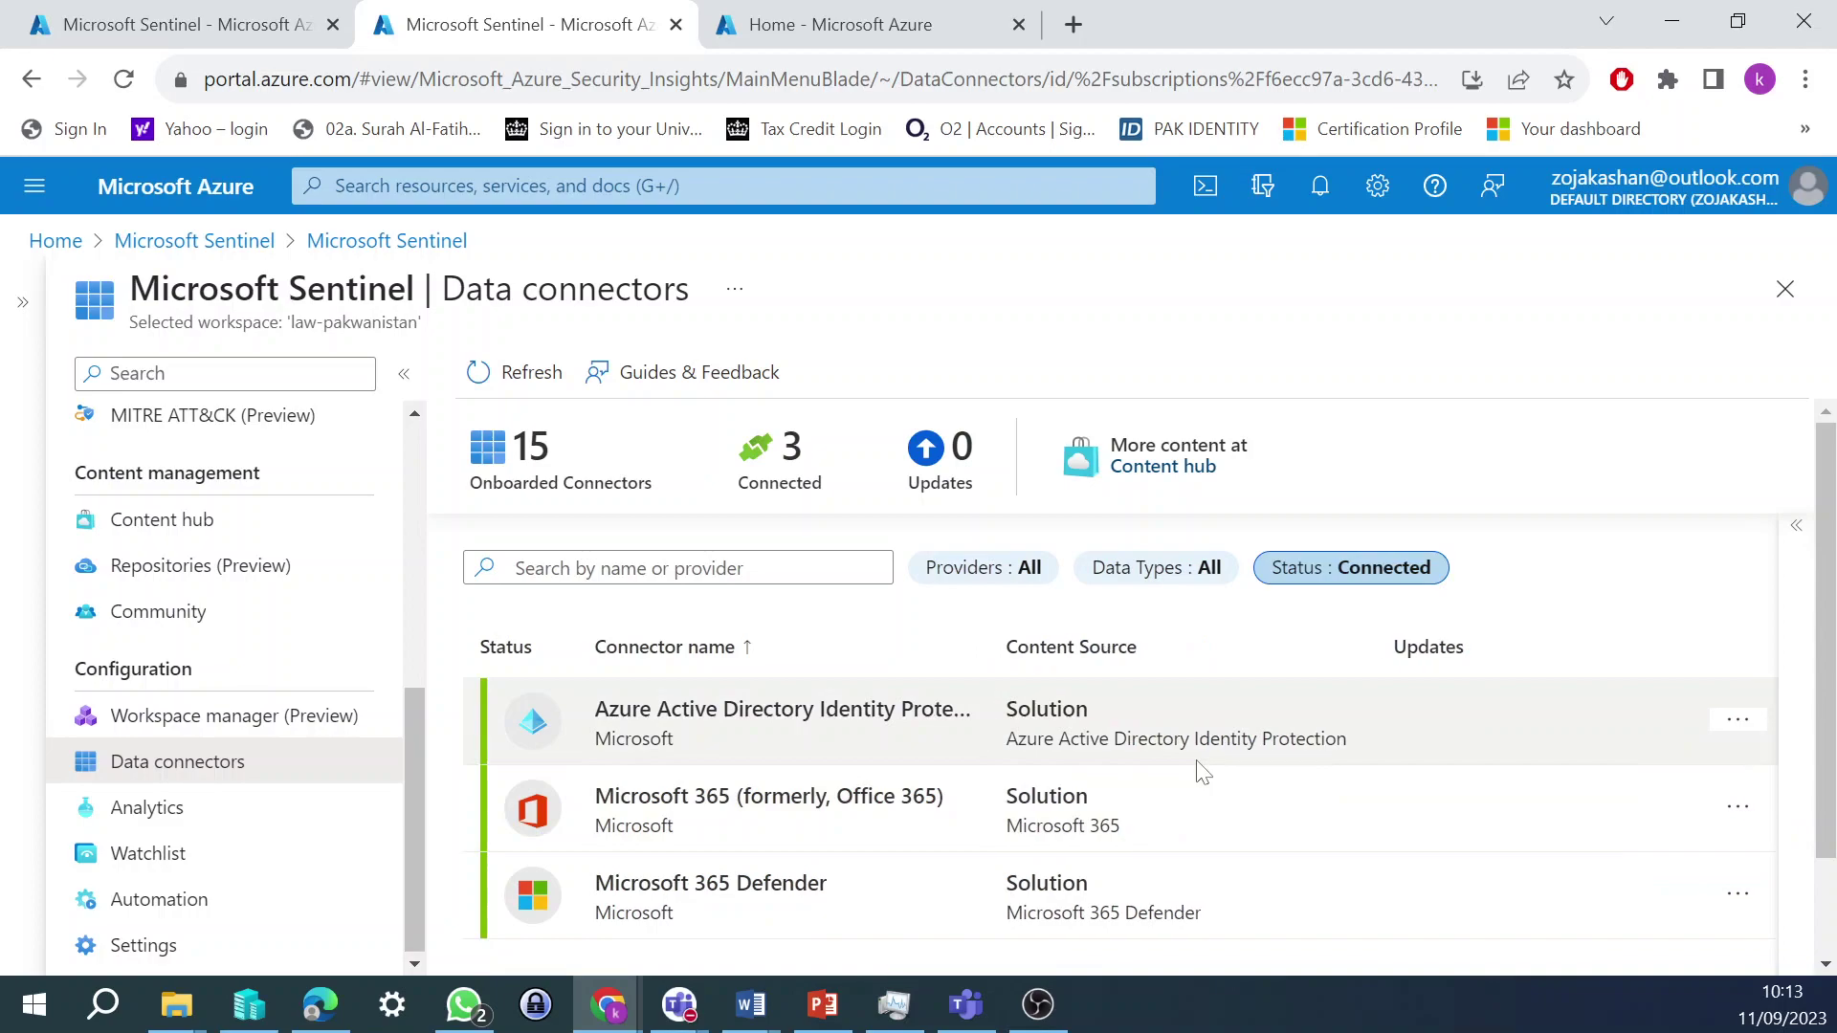
pyautogui.scroll(-2, 1222, 767)
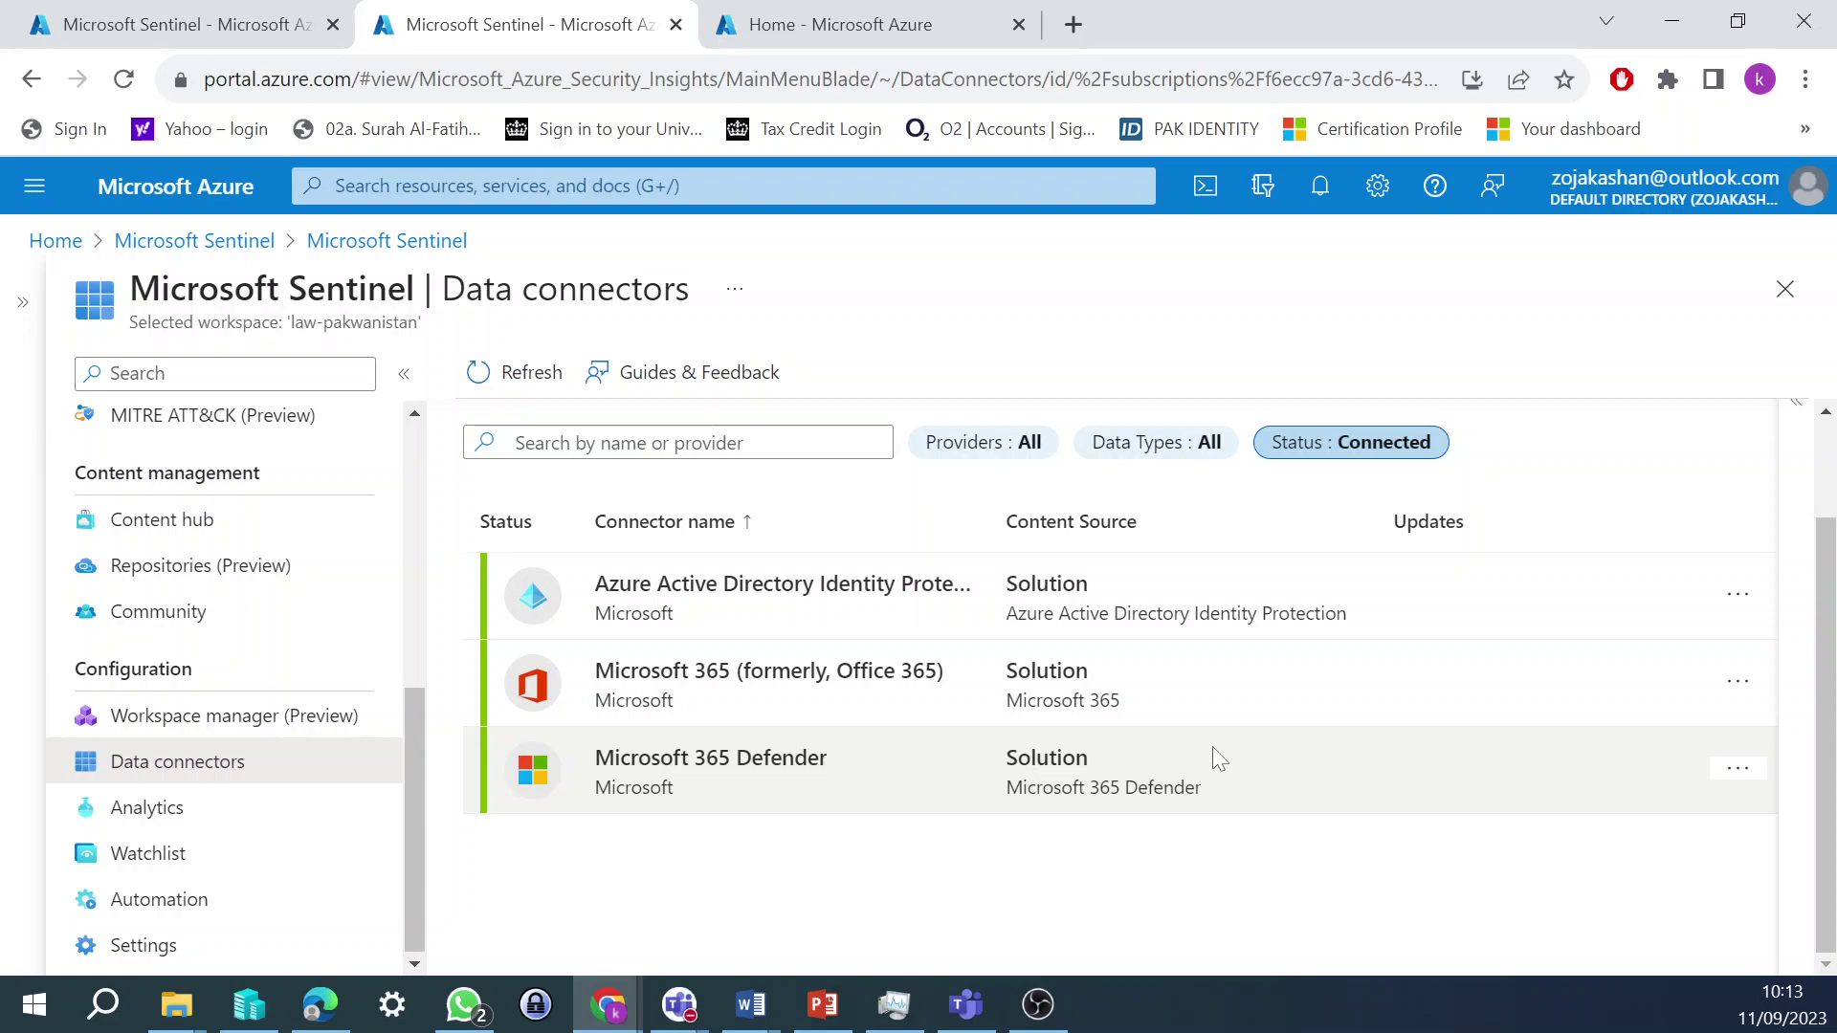
pyautogui.scroll(2, 1211, 743)
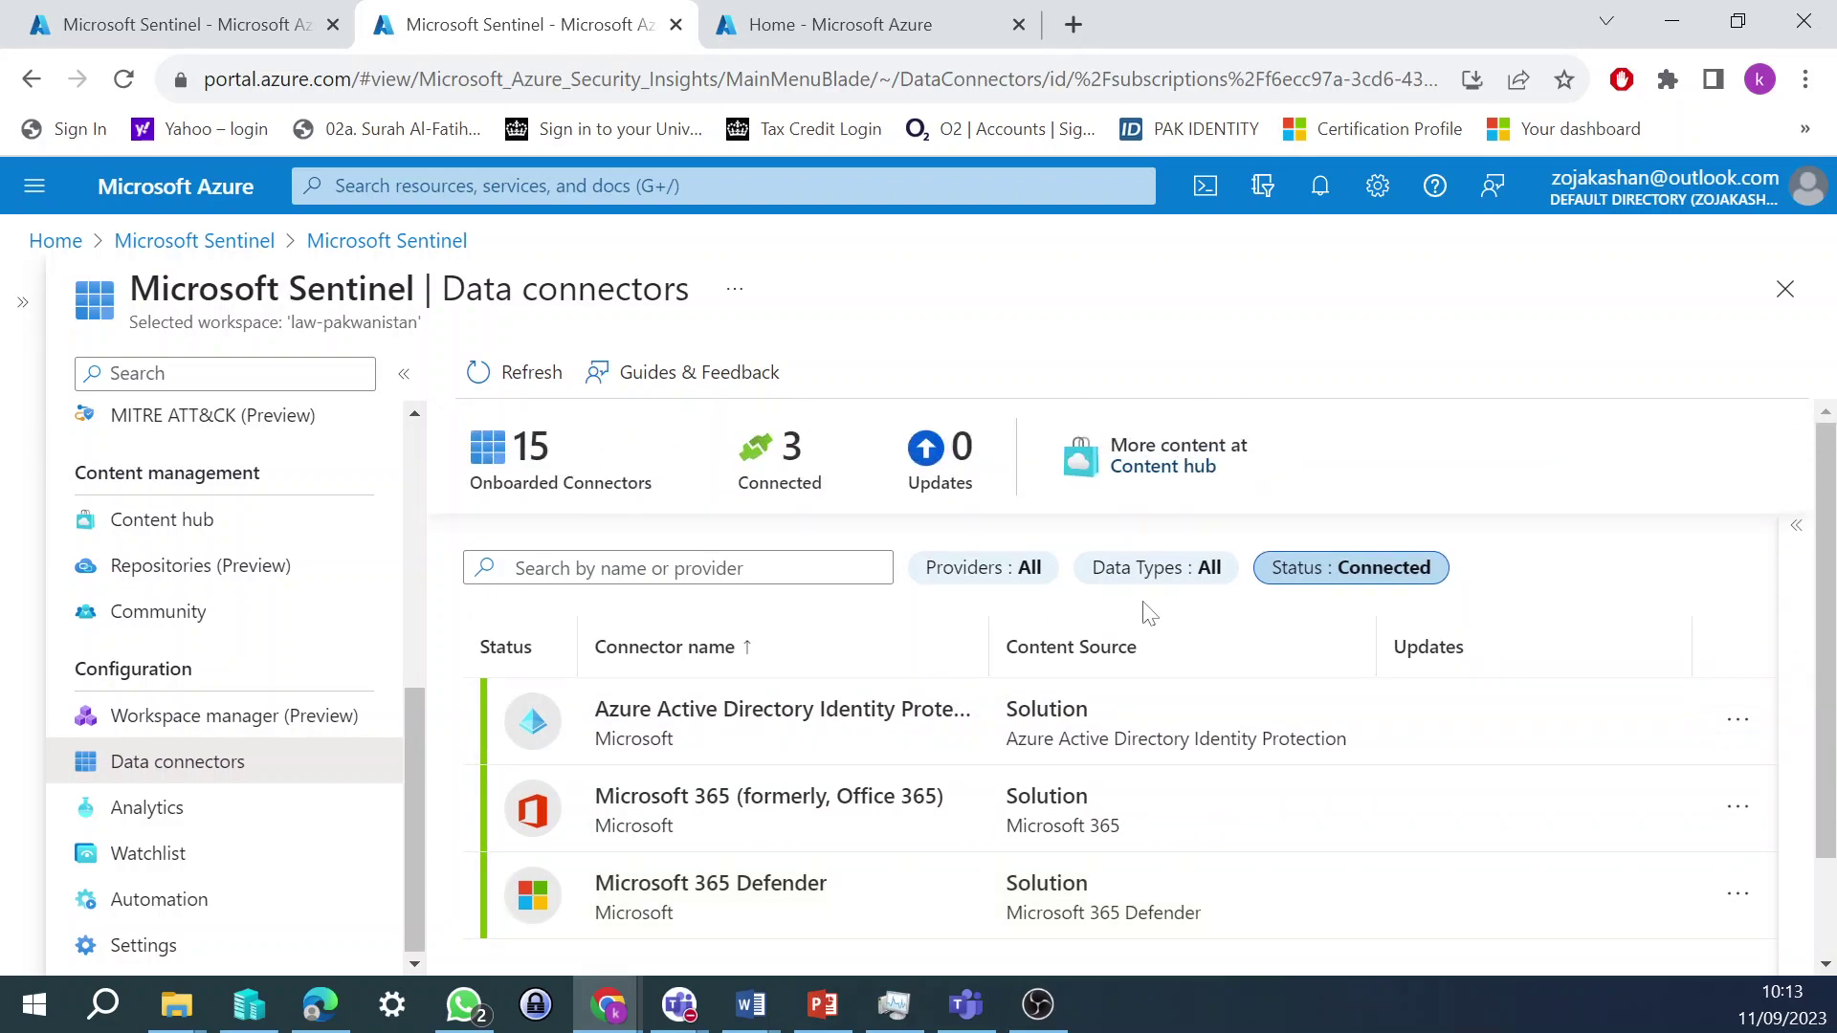
pyautogui.click(1023, 582)
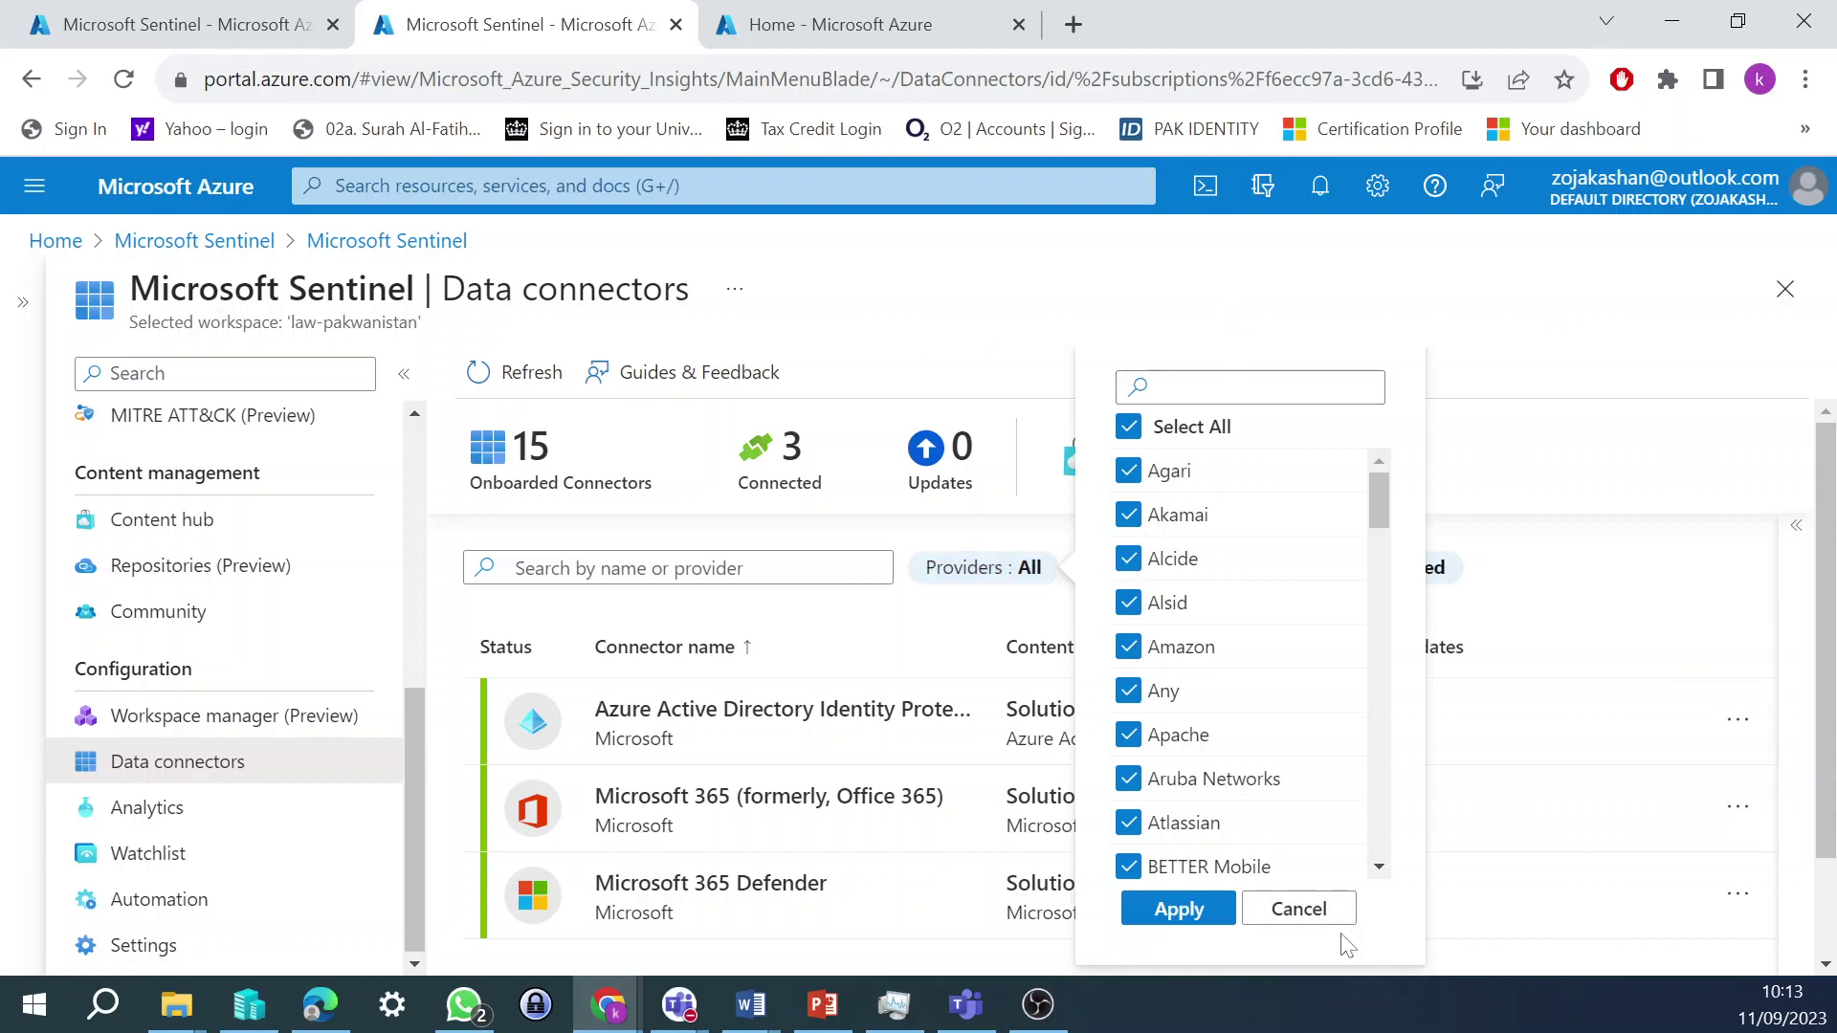
pyautogui.click(1318, 920)
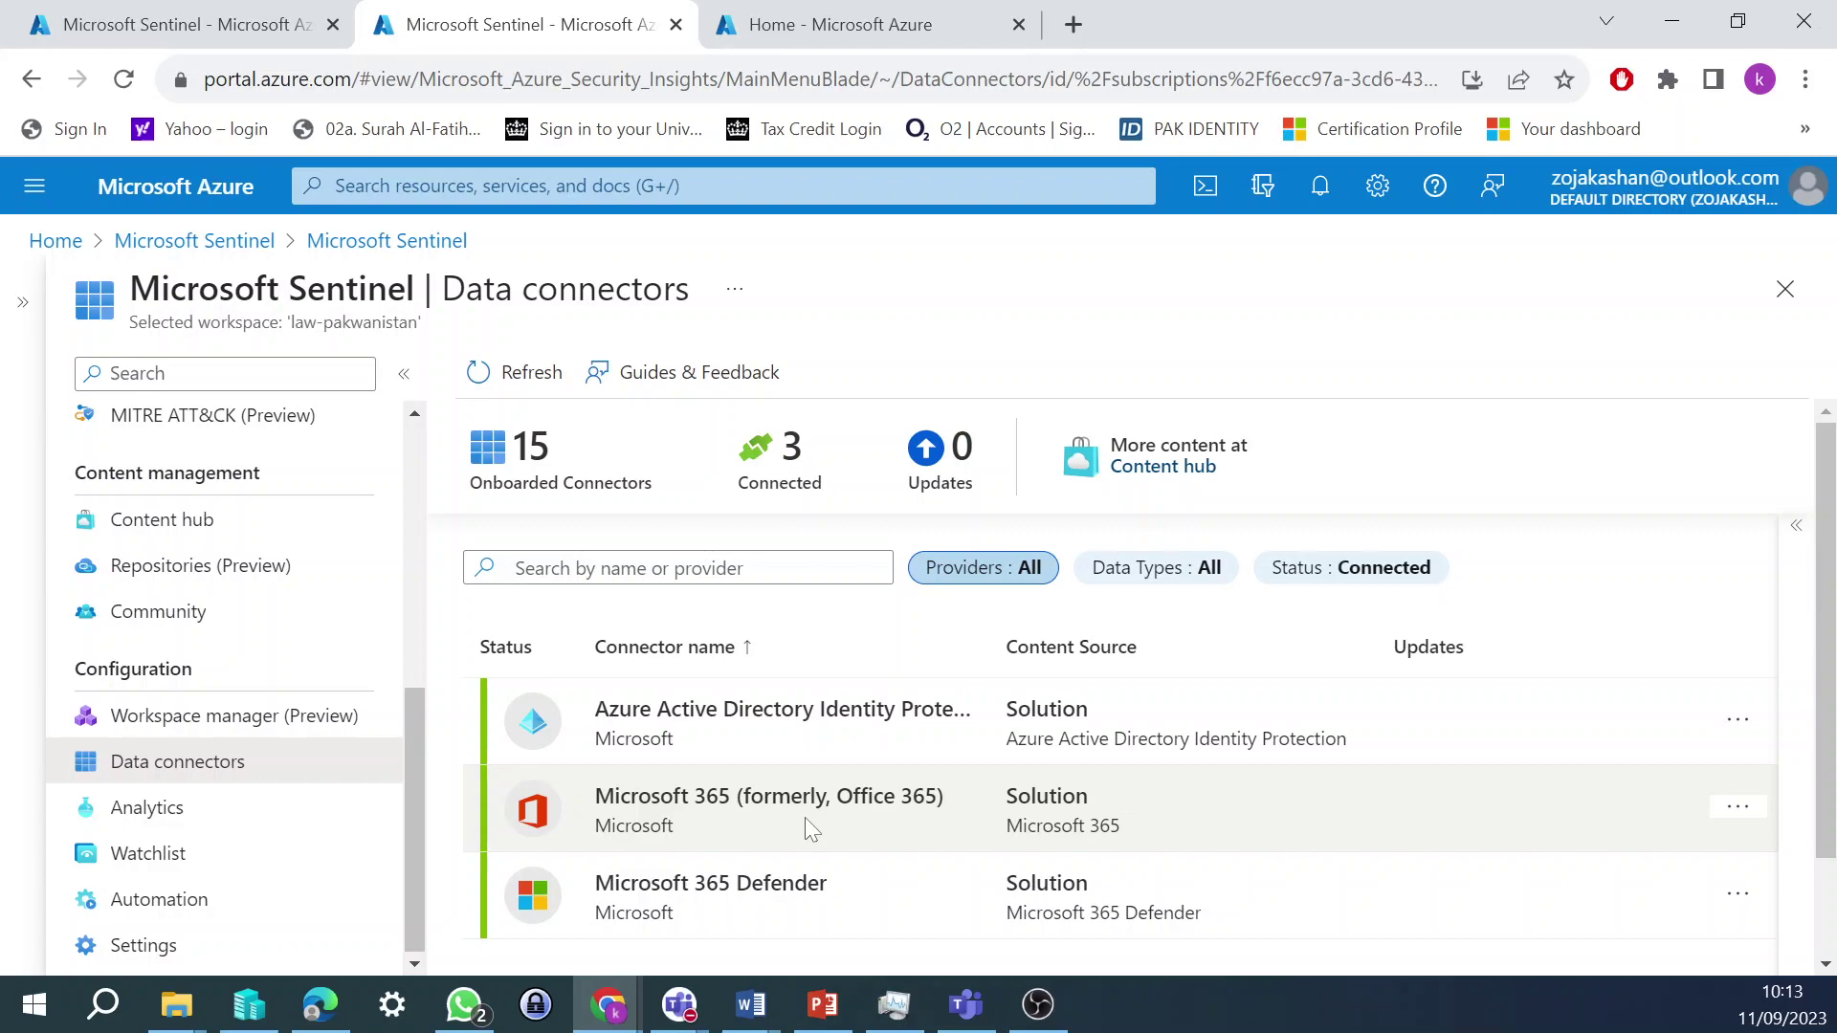
# - Reset the status filter to all and look through the full list of onboarded connectors
pyautogui.click(1352, 572)
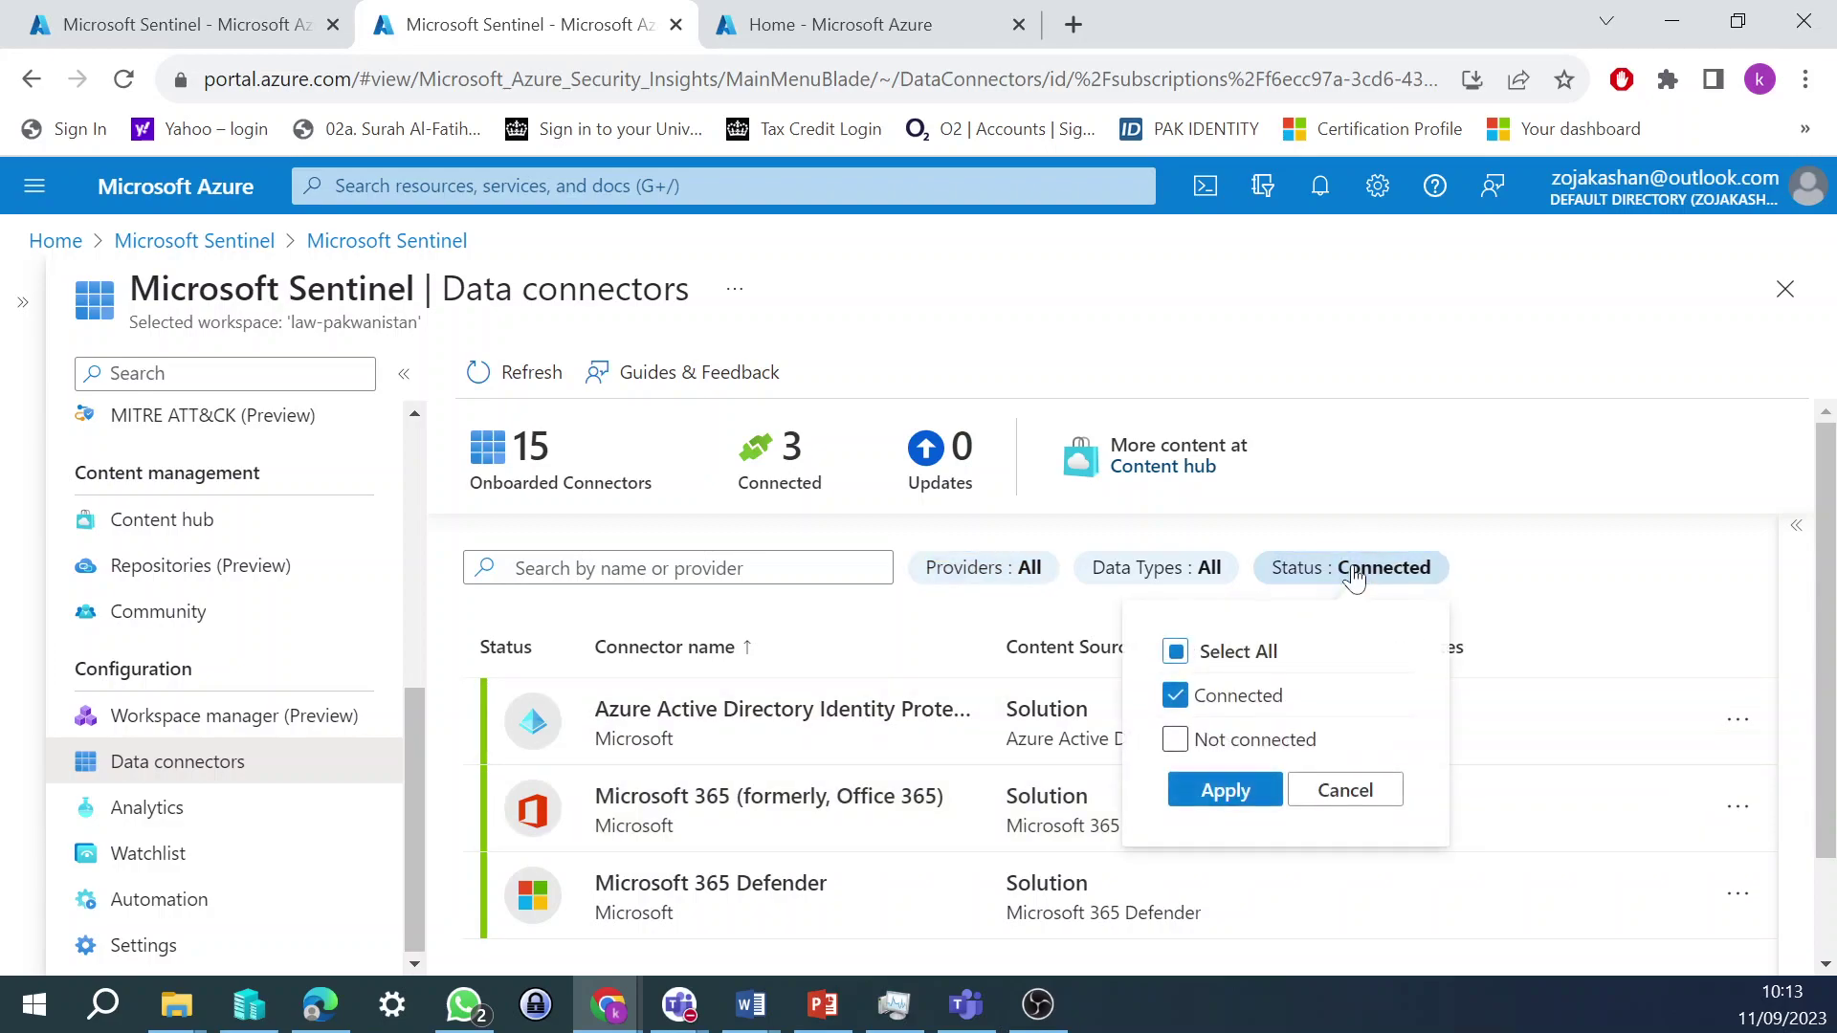
pyautogui.click(1175, 650)
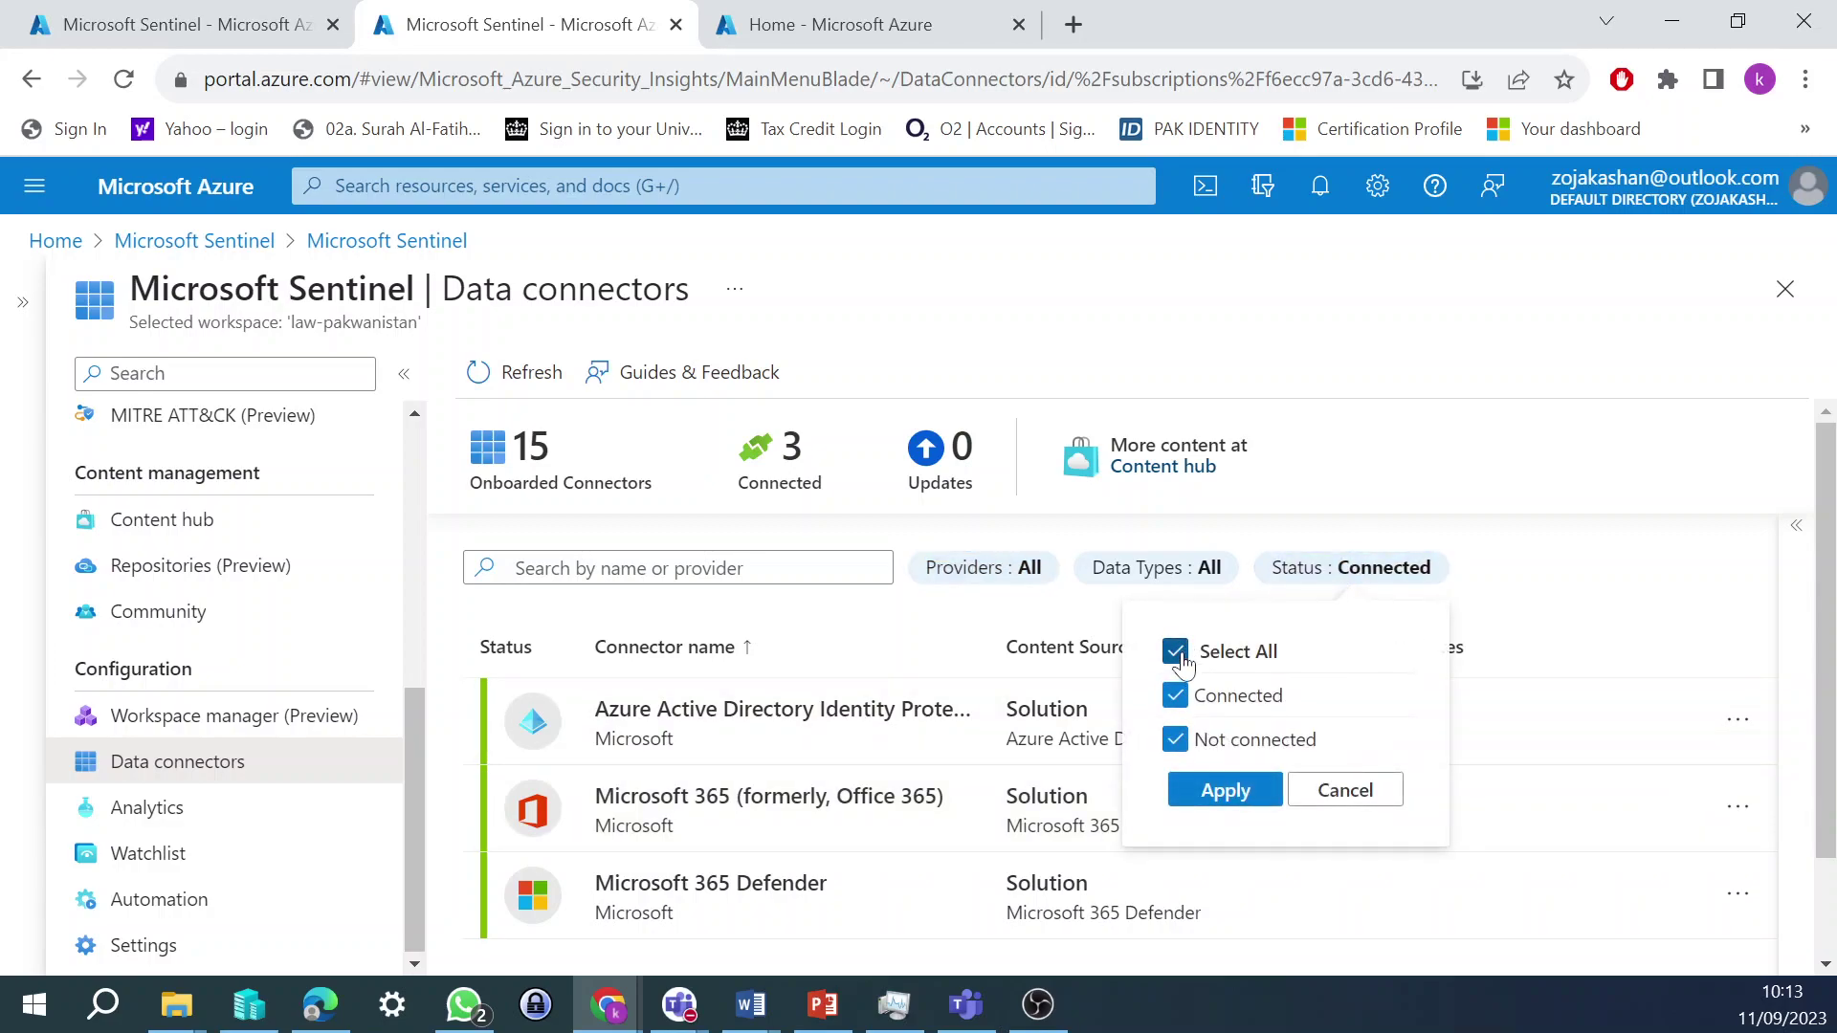
pyautogui.click(1247, 804)
pyautogui.scroll(-2, 1081, 840)
pyautogui.scroll(1, 1088, 840)
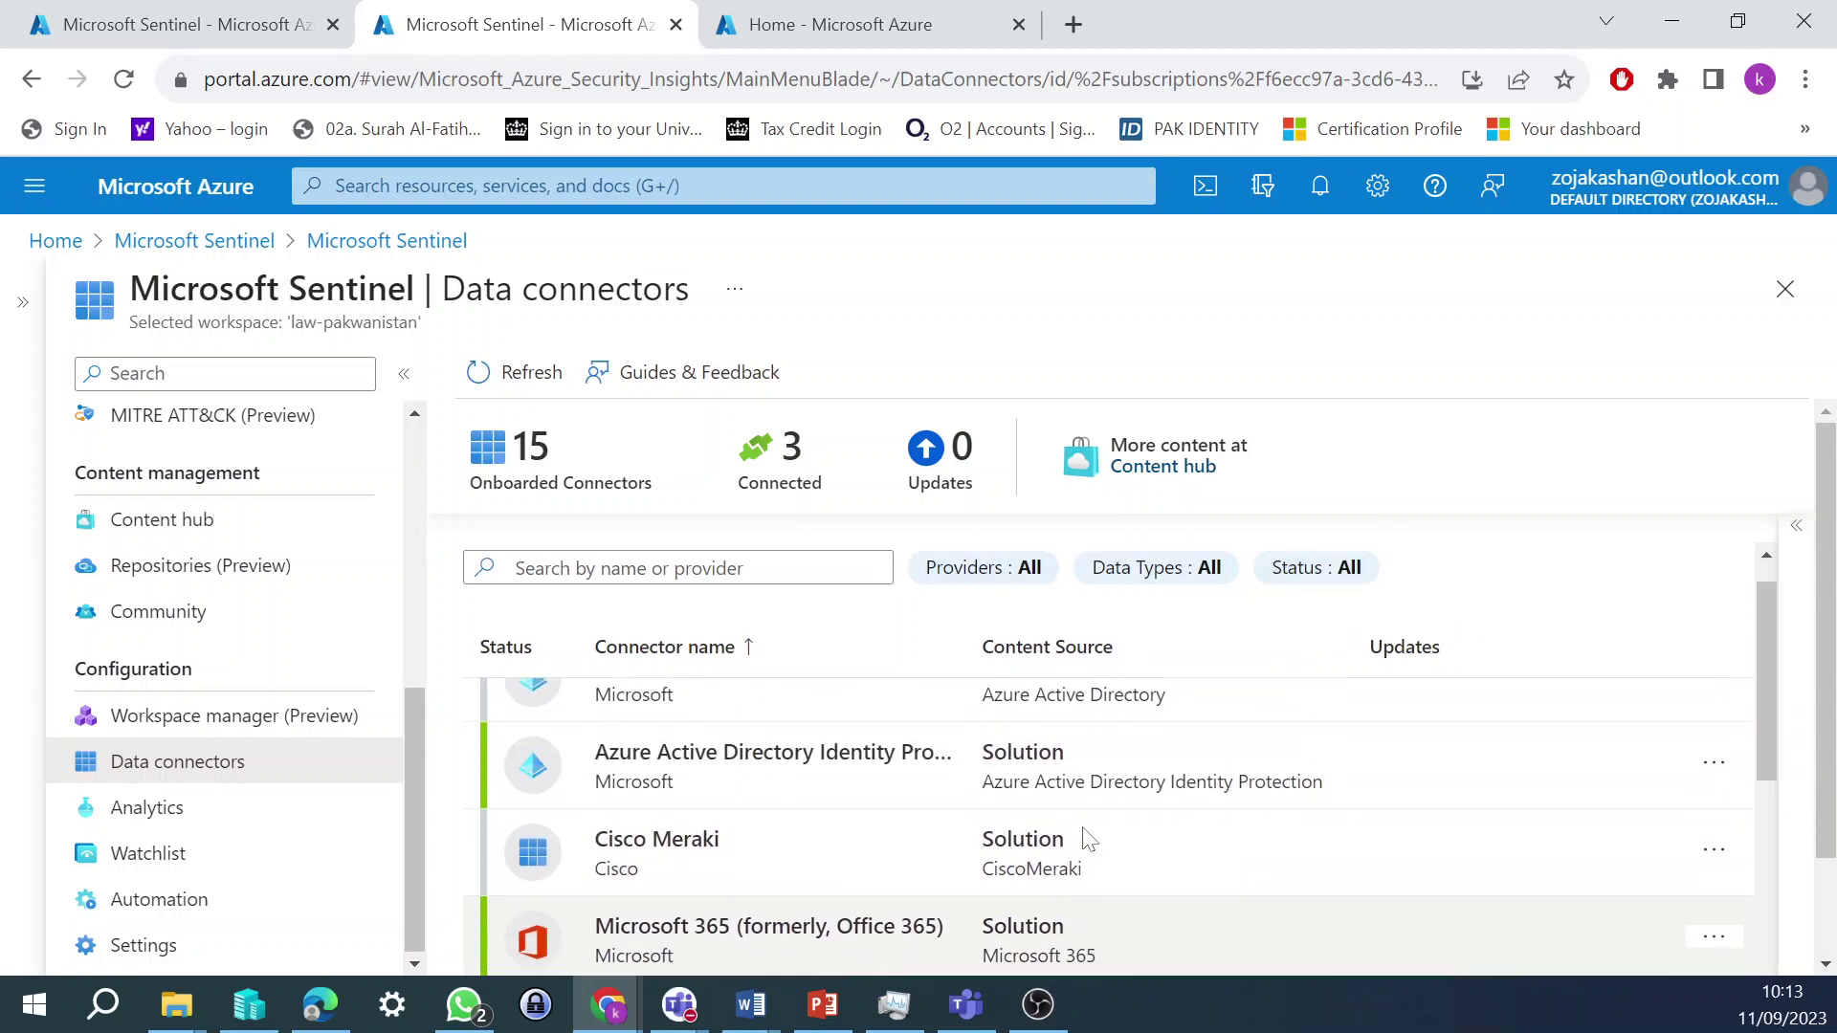
pyautogui.scroll(1, 1088, 840)
pyautogui.scroll(-5, 1086, 842)
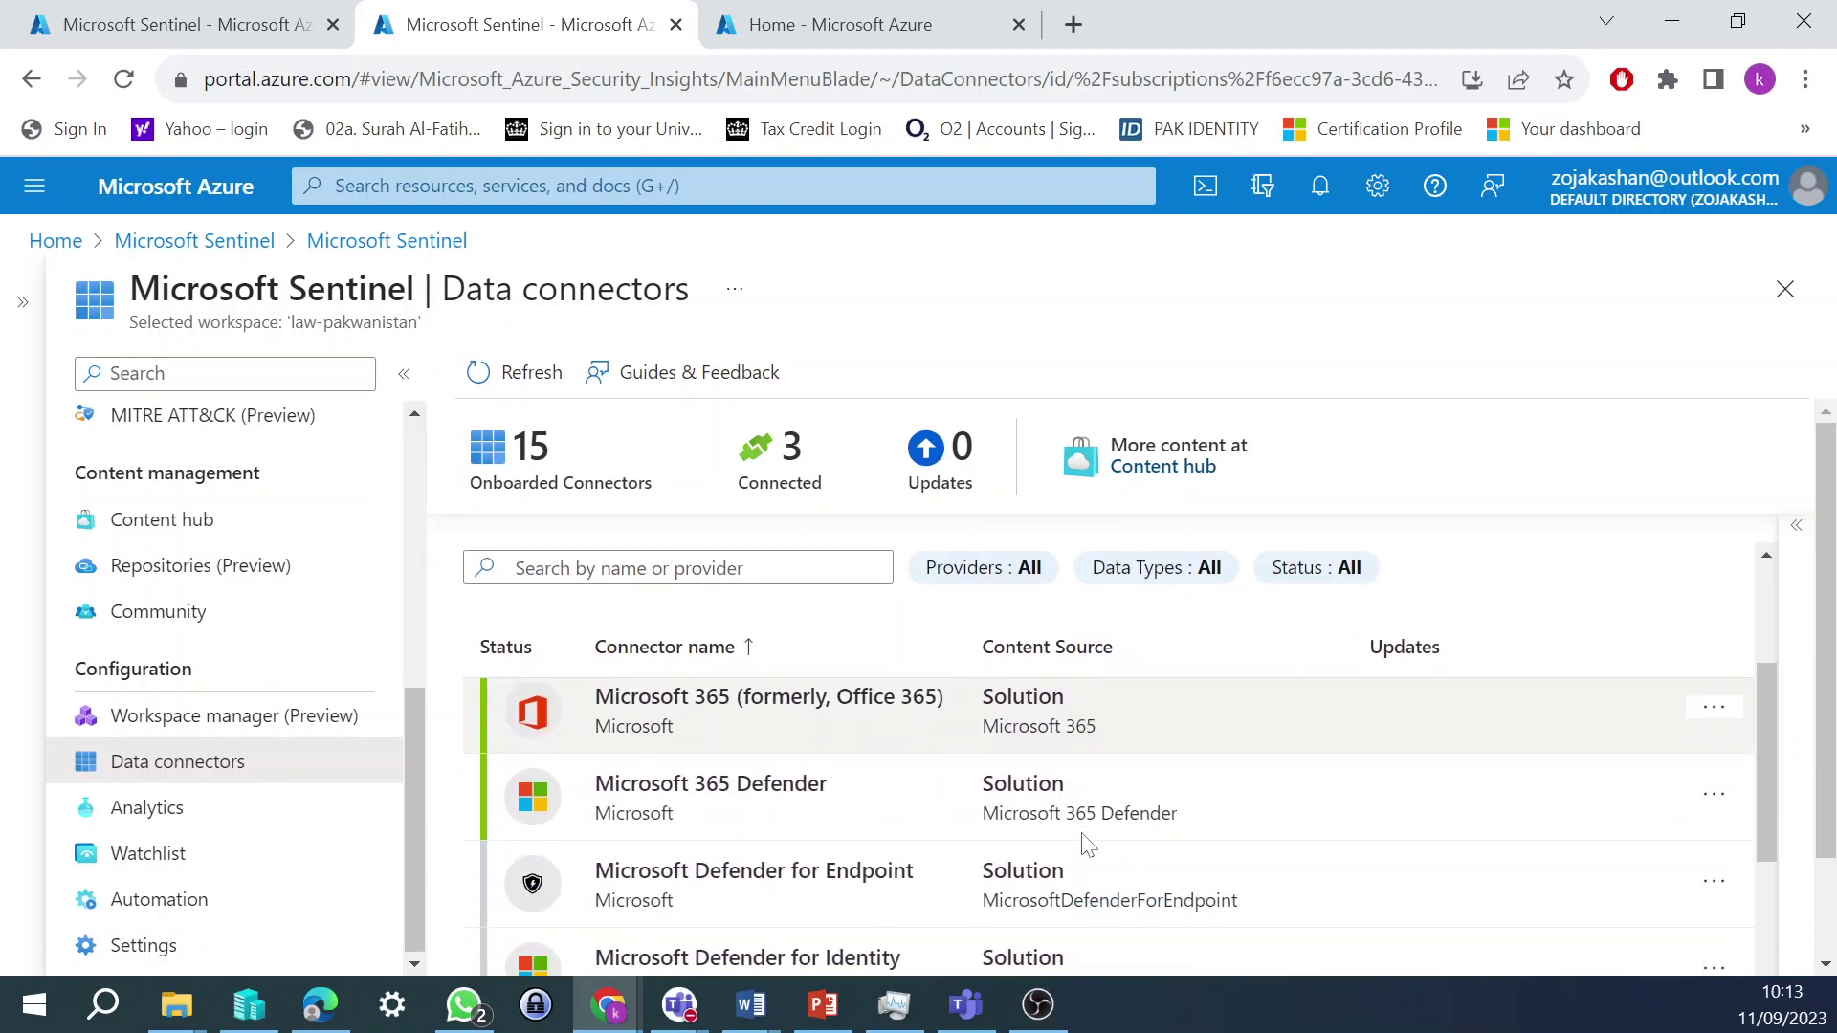
pyautogui.scroll(-5, 1086, 846)
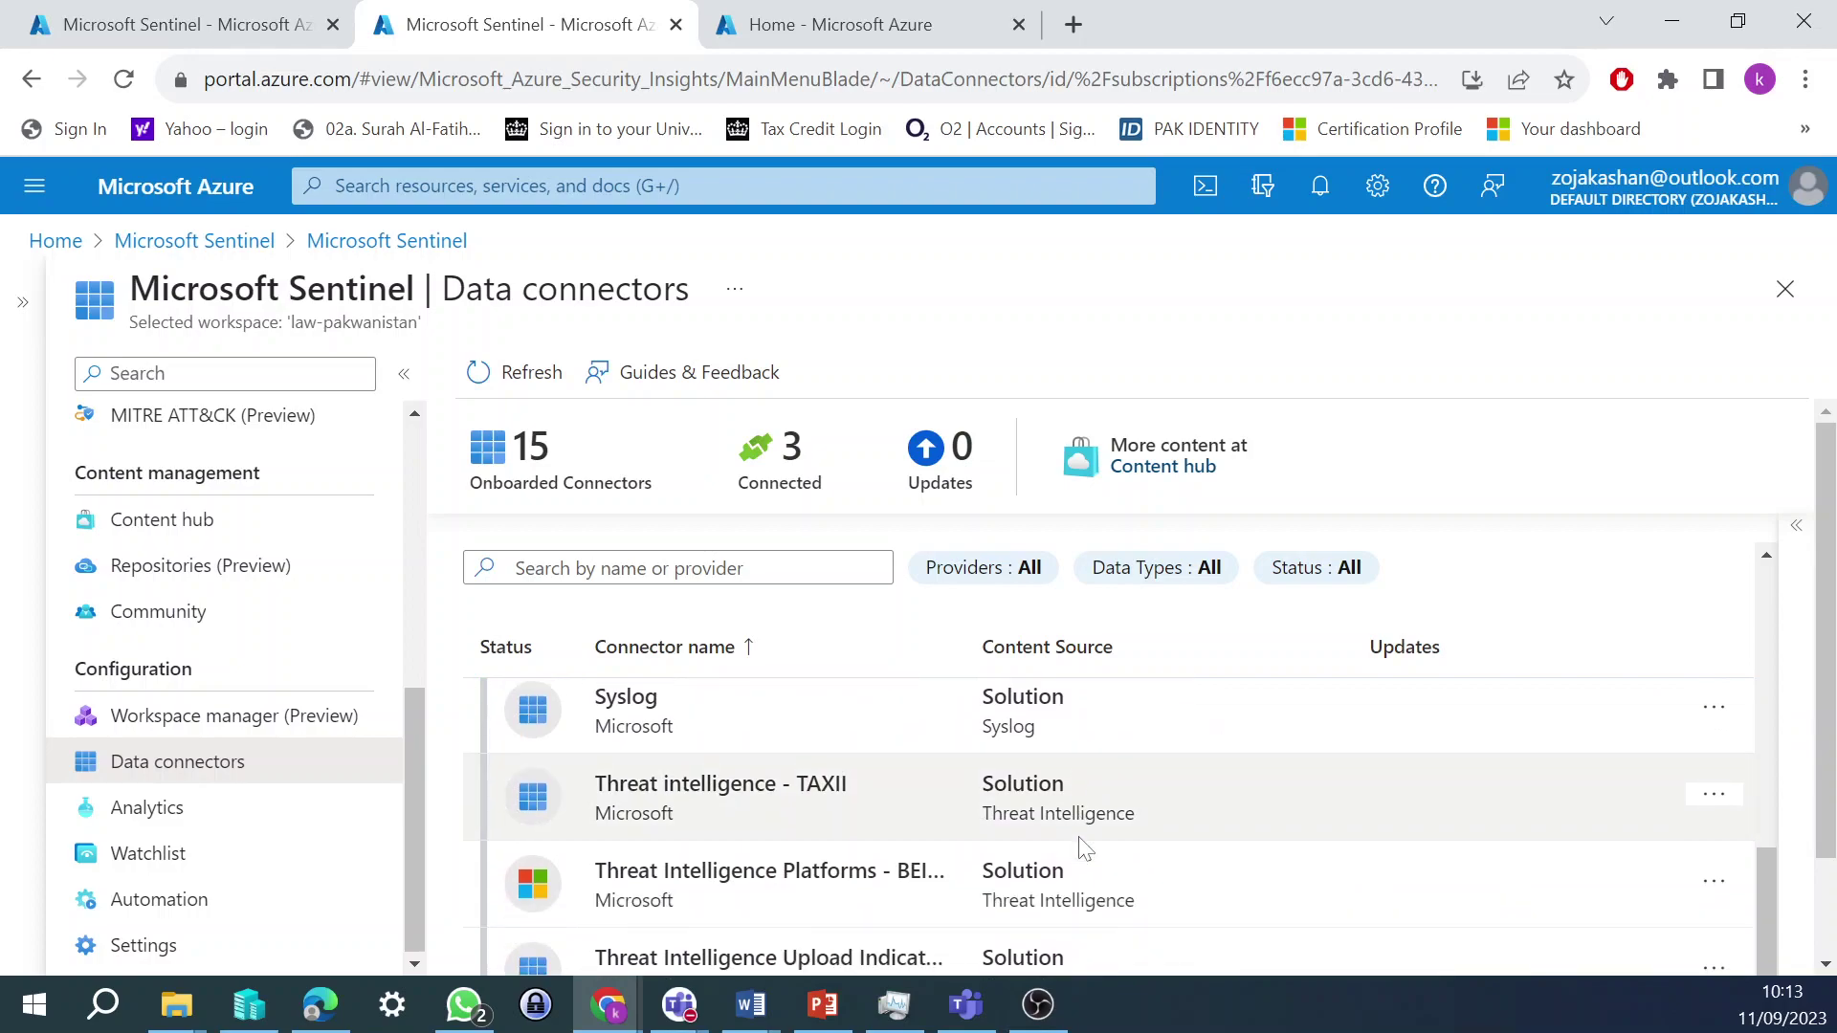
pyautogui.scroll(2, 1086, 847)
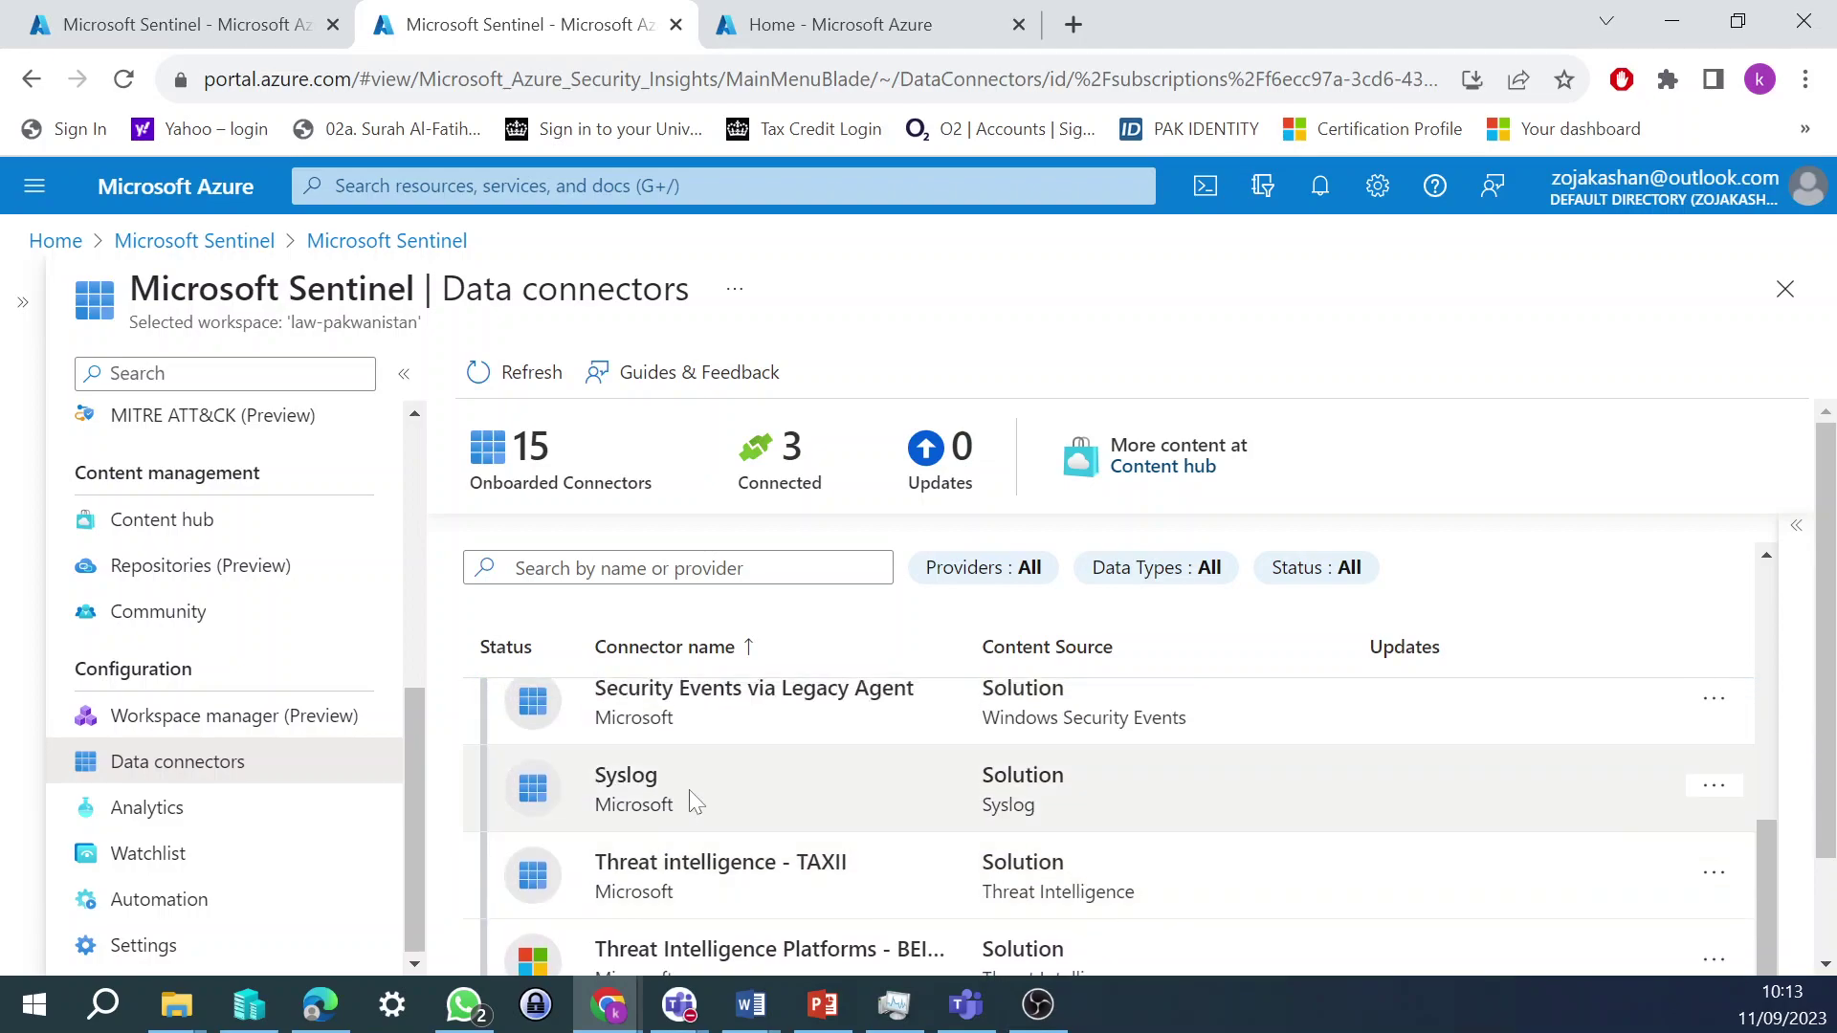
# - View the details of the Syslog, Security Events via Legacy Agent and Windows Security Events via AMA connectors
pyautogui.click(689, 790)
pyautogui.scroll(-1, 689, 789)
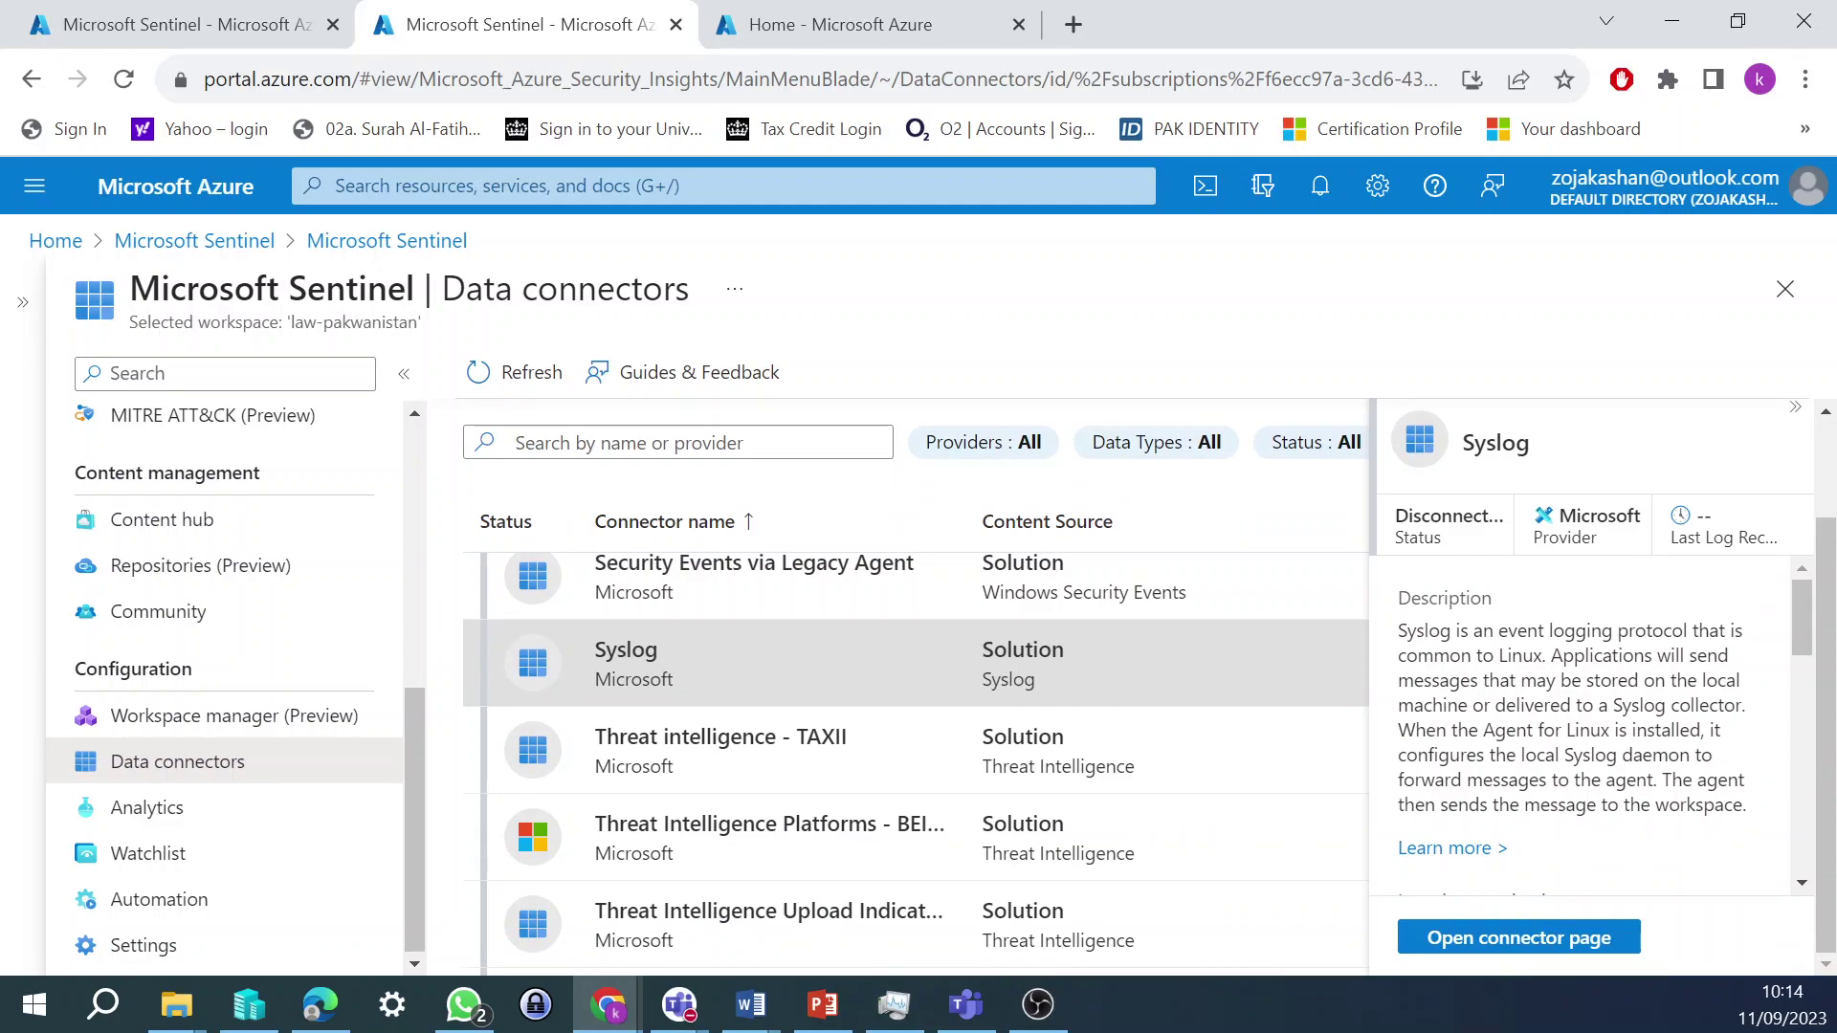
pyautogui.scroll(3, 915, 765)
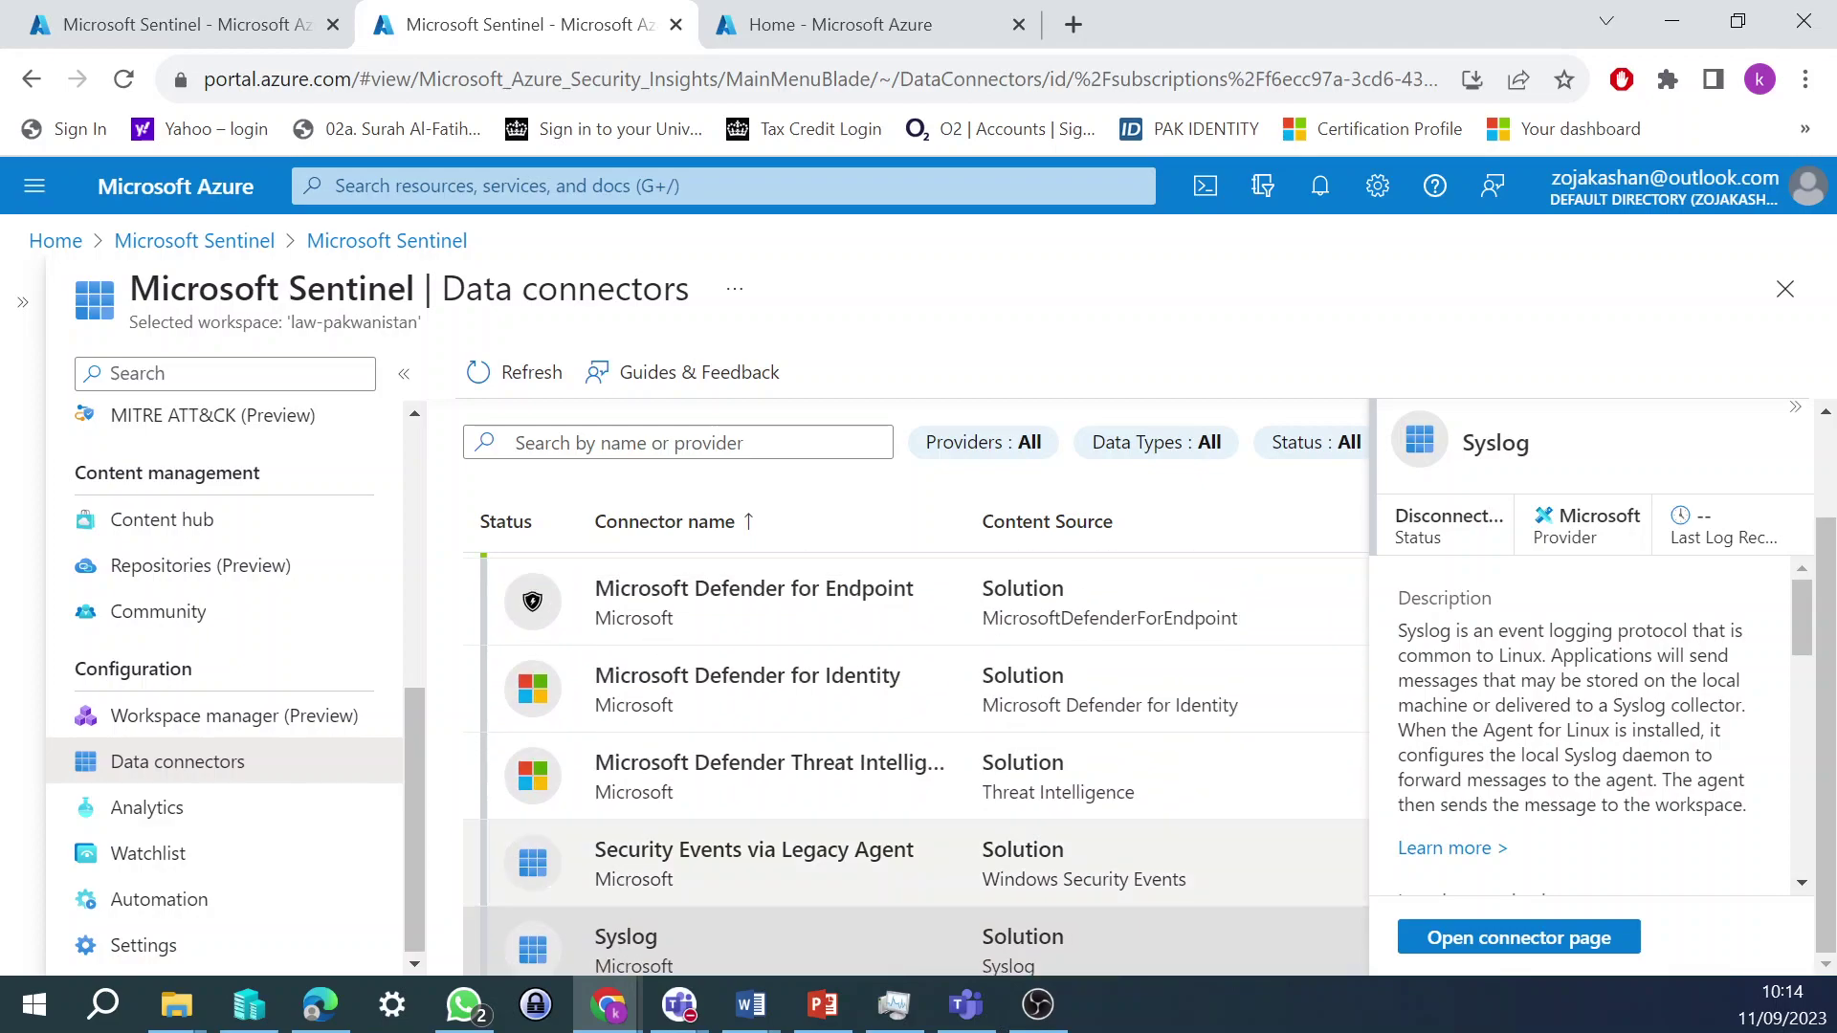
pyautogui.click(704, 868)
pyautogui.scroll(-5, 708, 875)
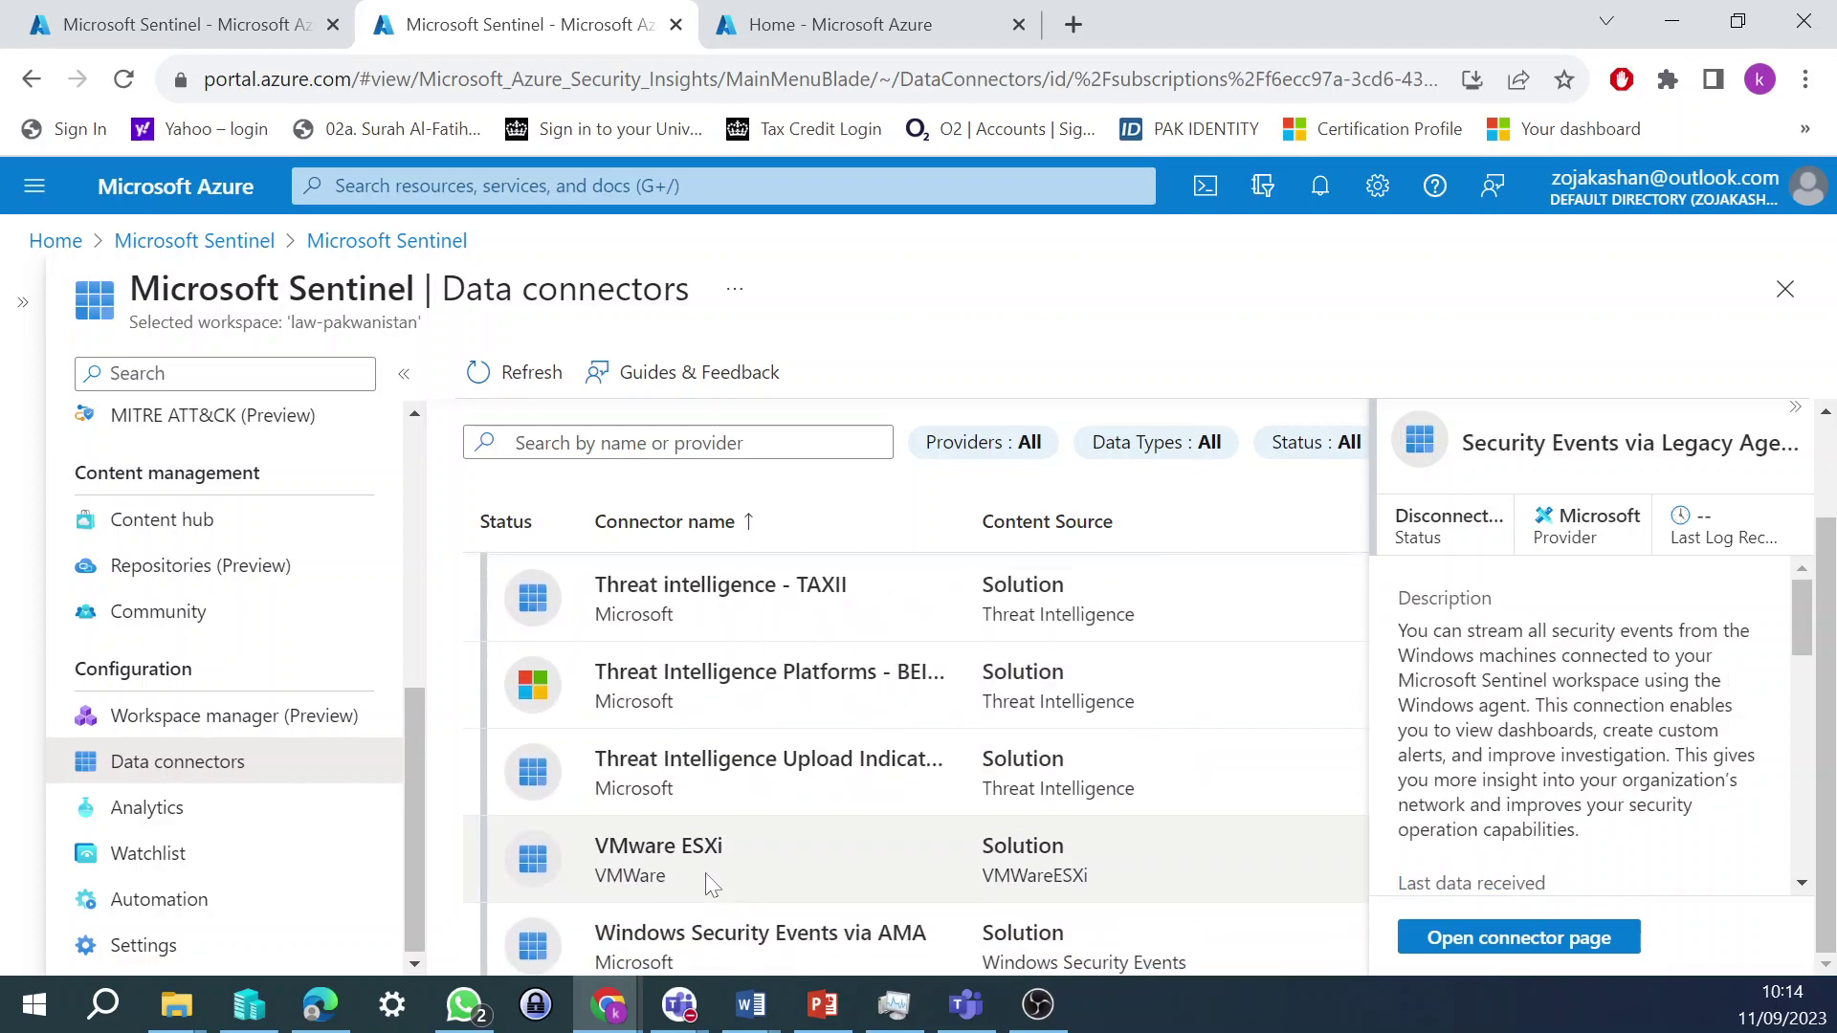
pyautogui.click(790, 952)
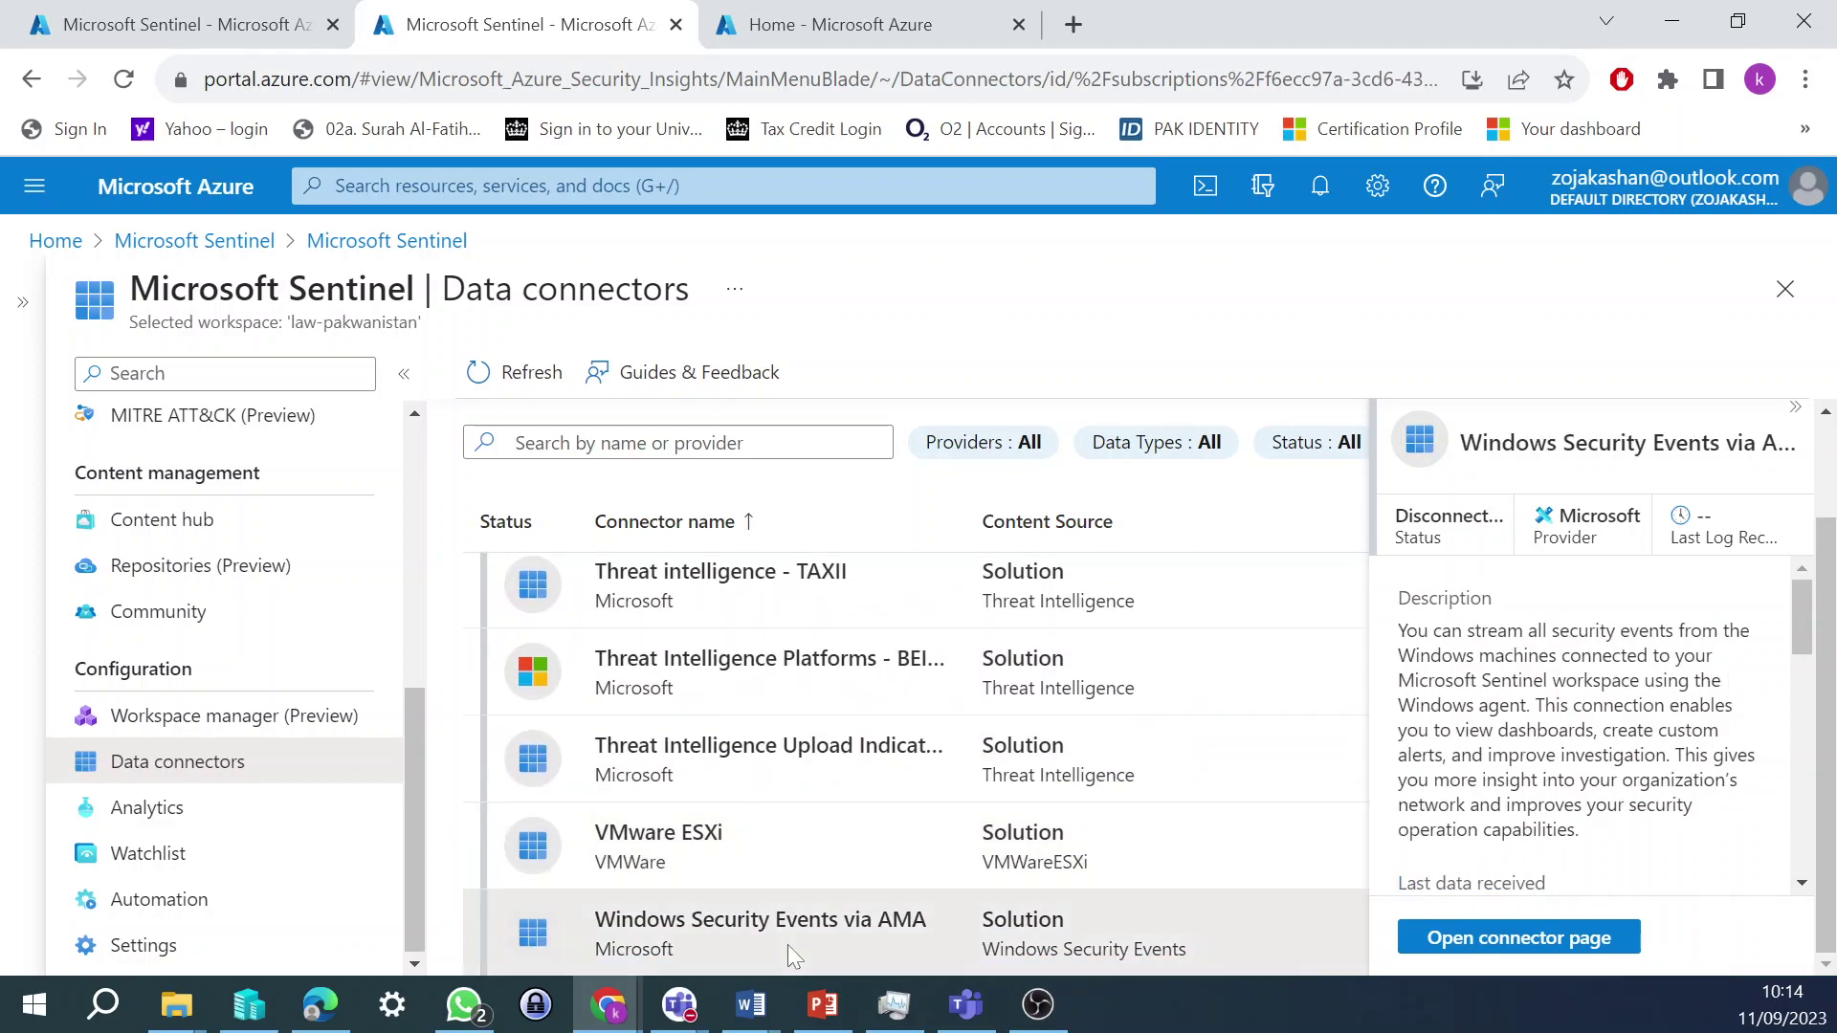
# - Open the Windows Security Events via AMA connector page and review its prerequisites and data collection rule configuration
pyautogui.click(1524, 940)
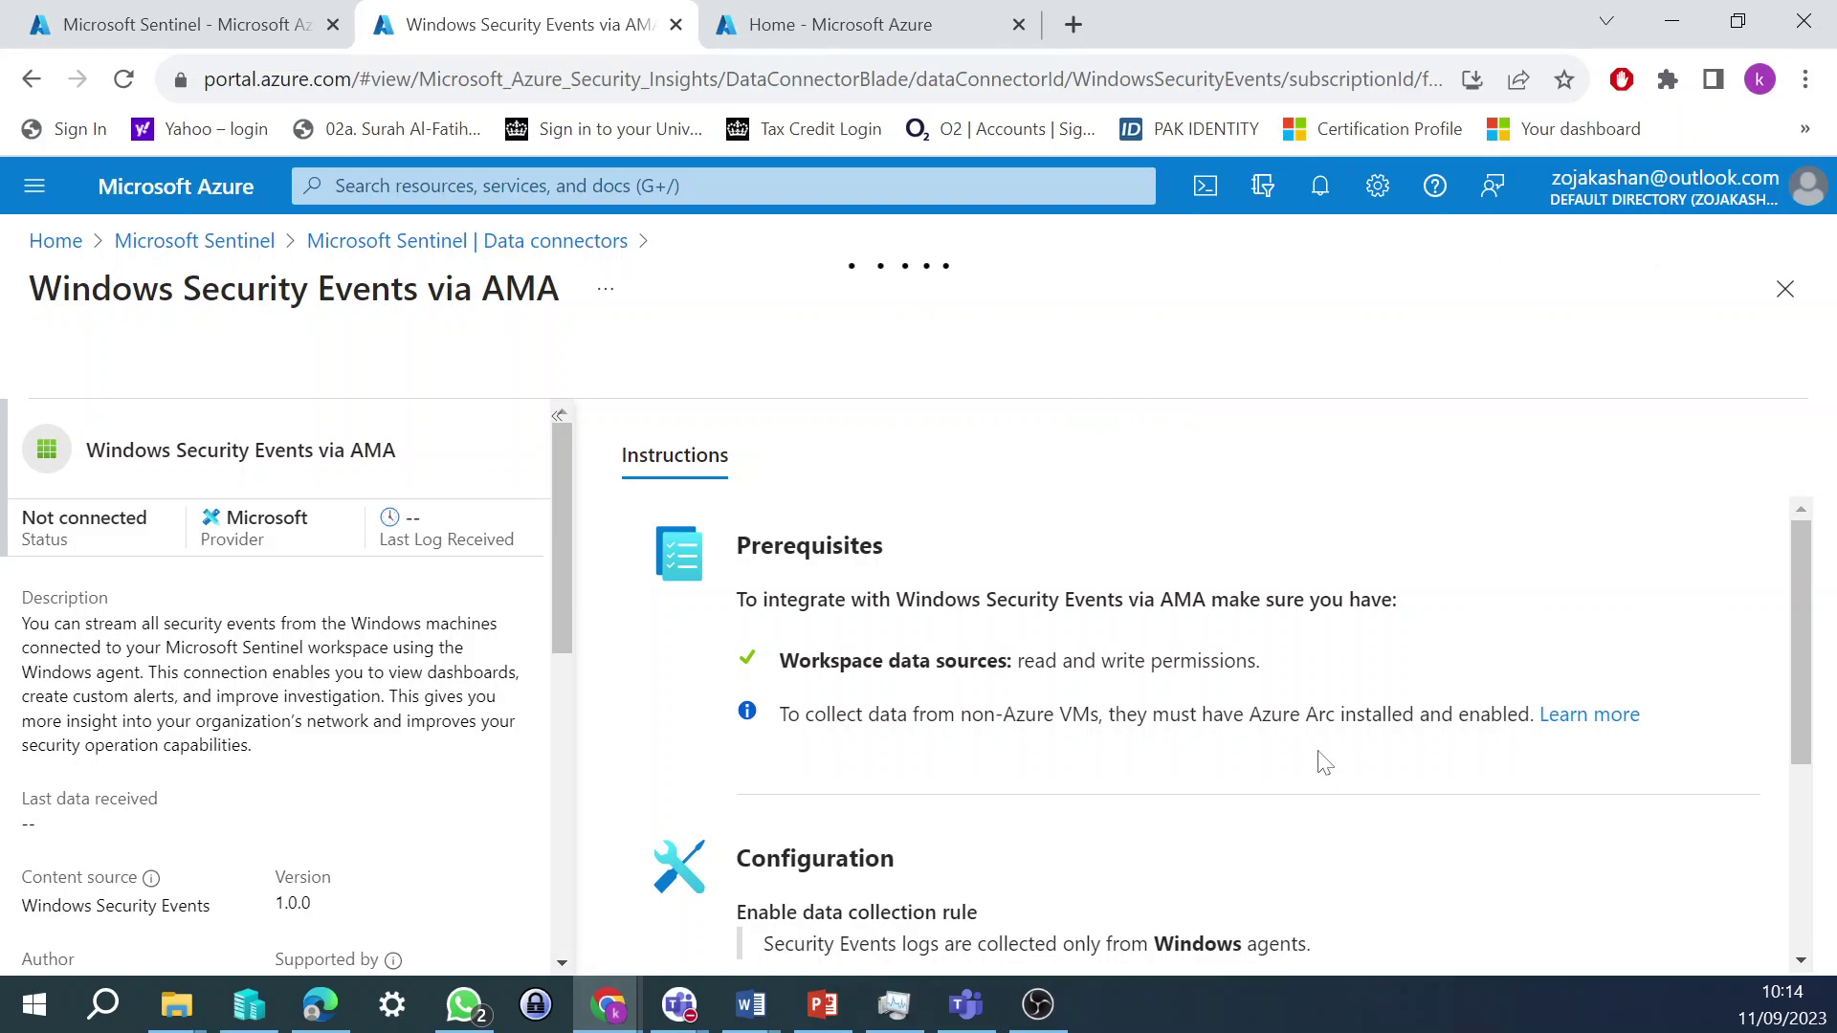
pyautogui.scroll(-3, 1236, 617)
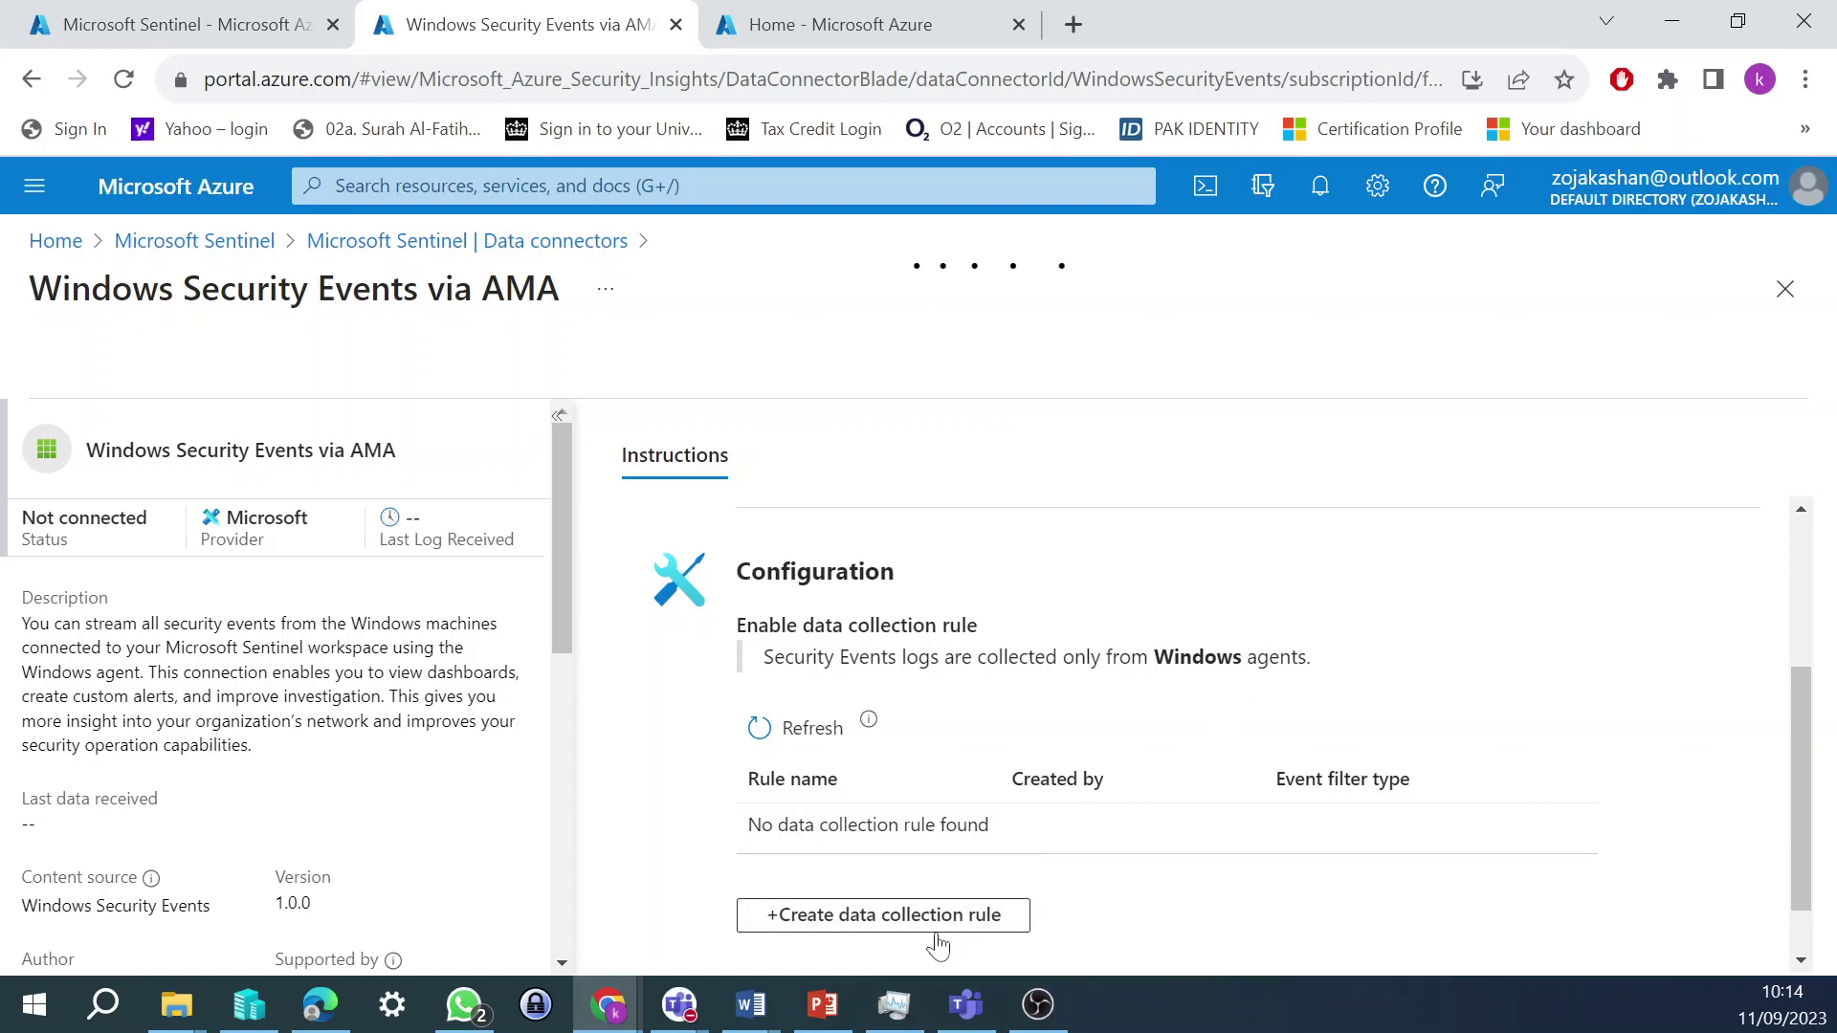
pyautogui.scroll(3, 1081, 814)
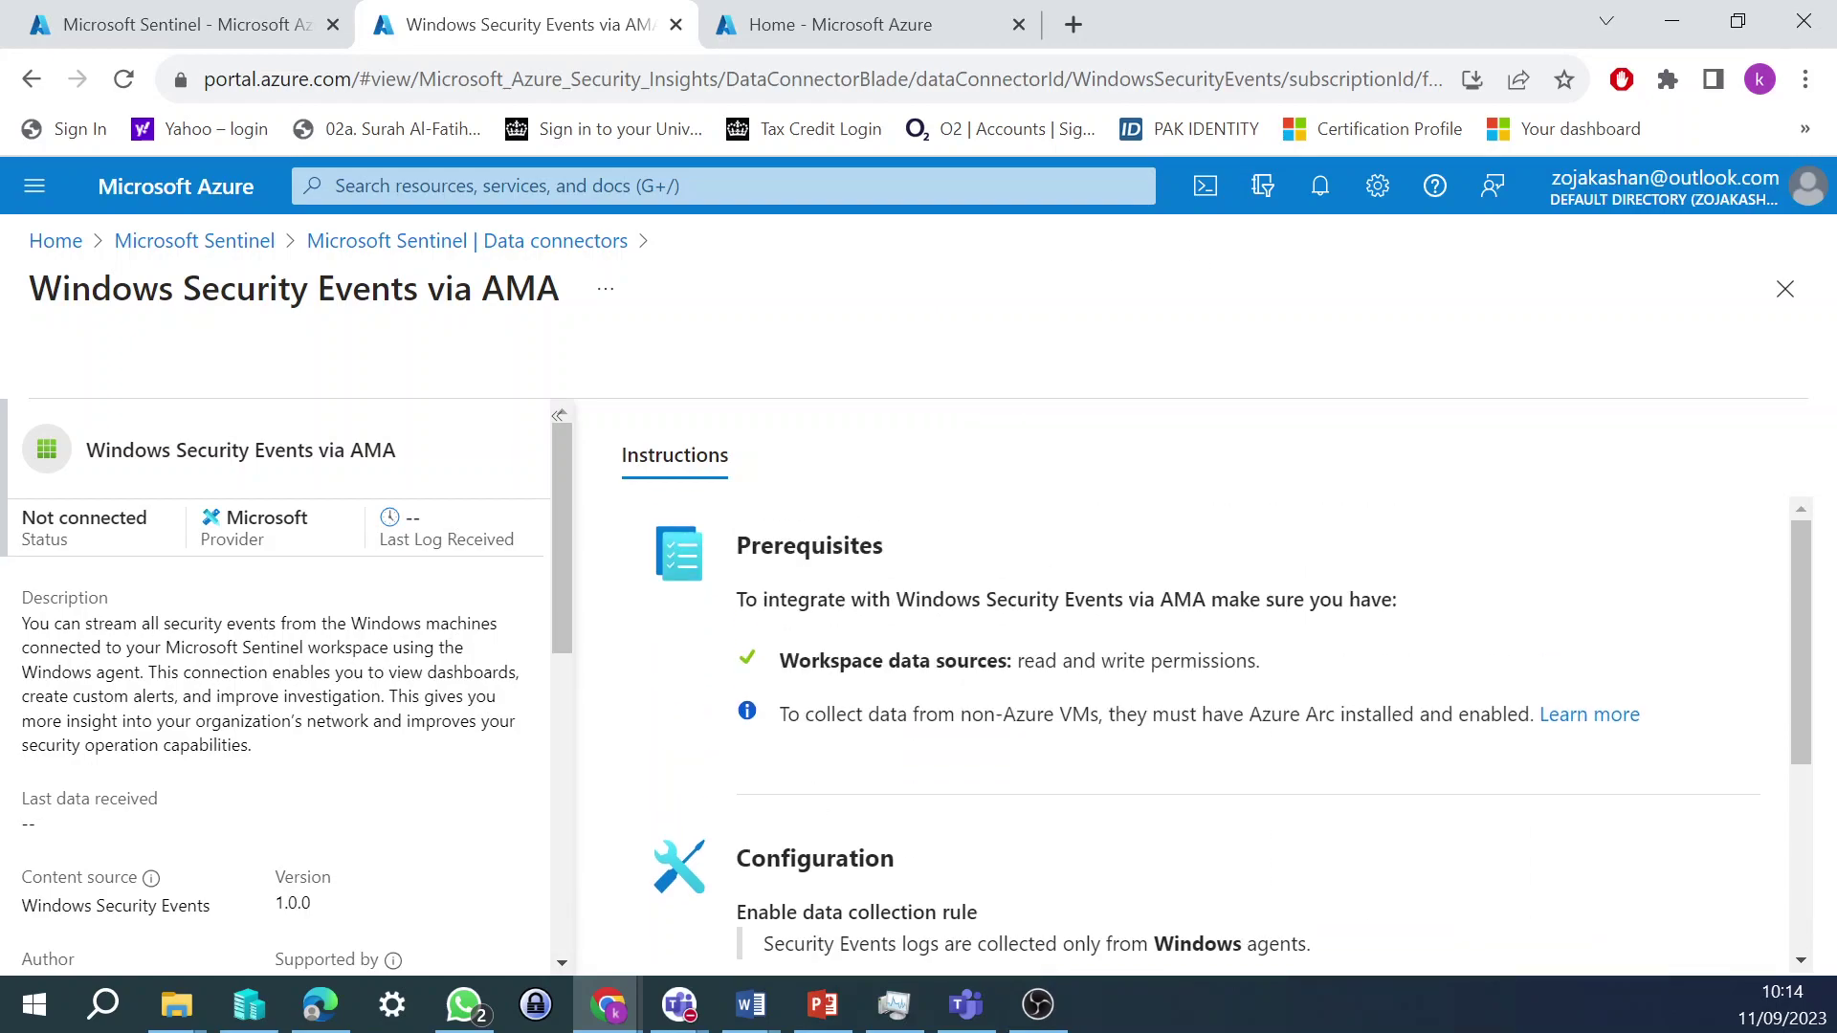
pyautogui.scroll(-3, 1085, 809)
pyautogui.scroll(3, 1055, 747)
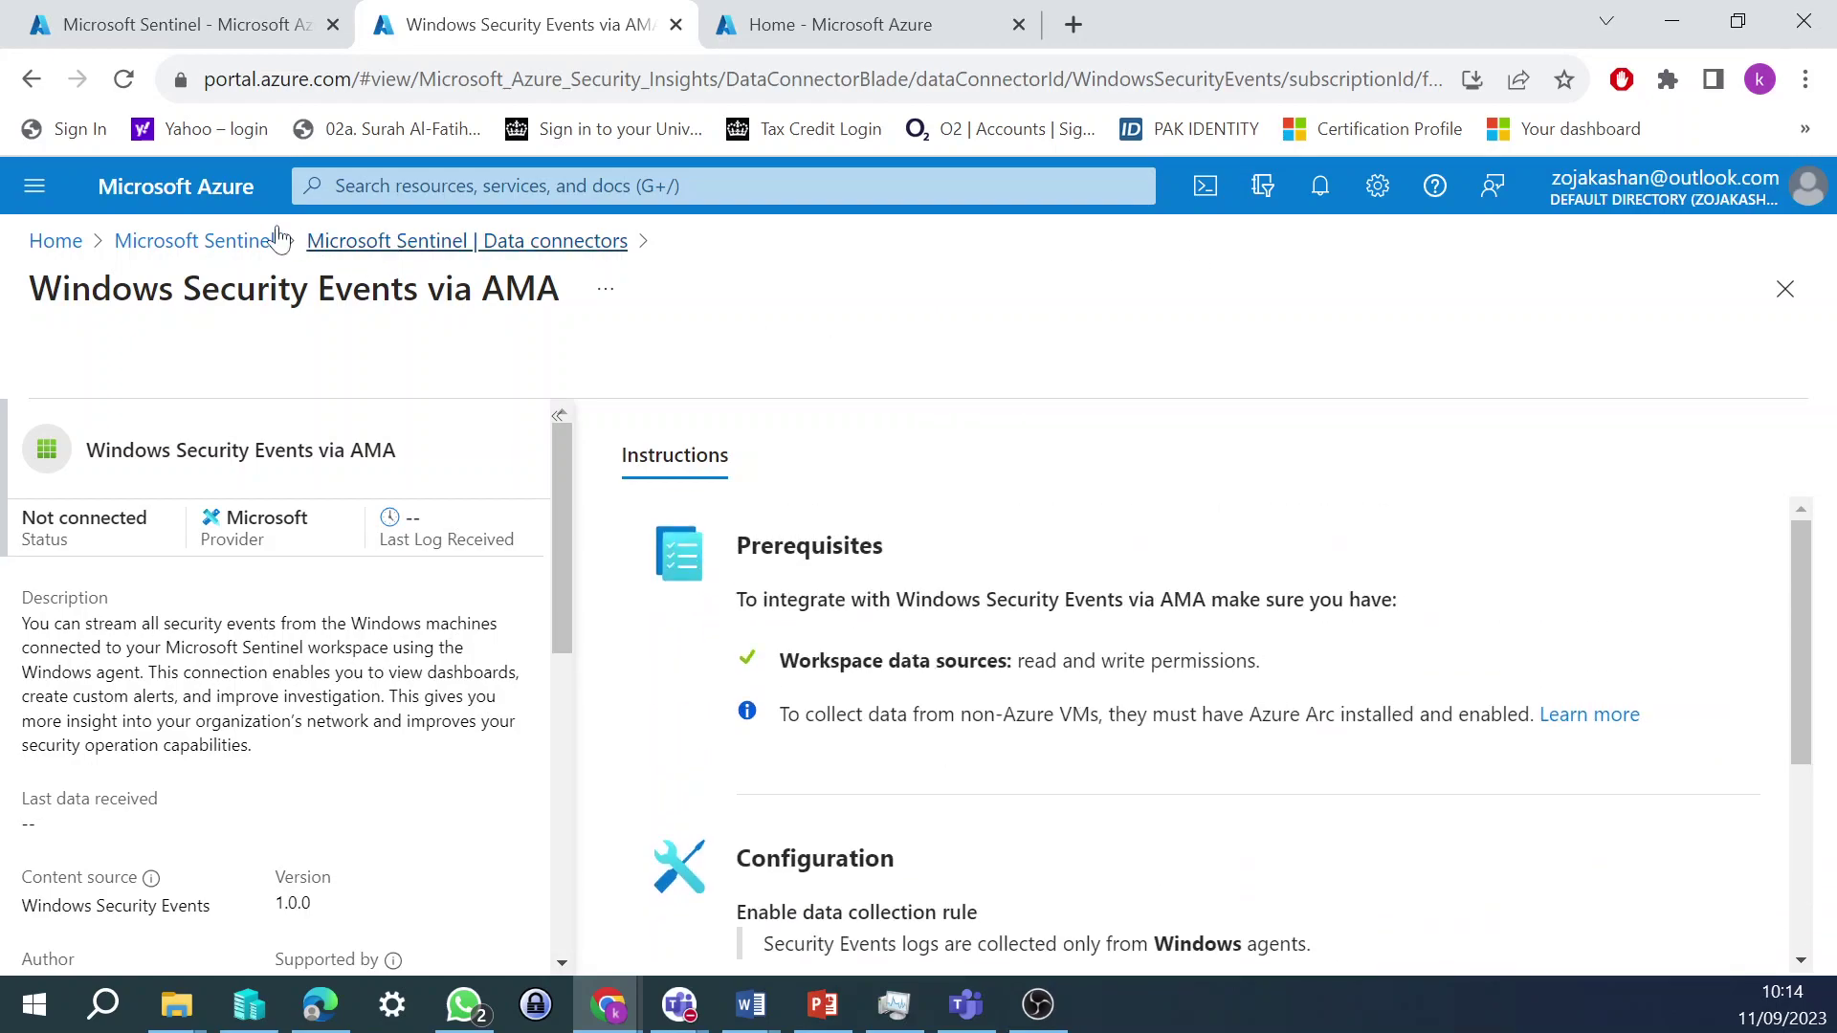
# - Return to the Azure portal home, search for "azure arc" and open the Azure Arc service
pyautogui.click(145, 243)
pyautogui.click(55, 241)
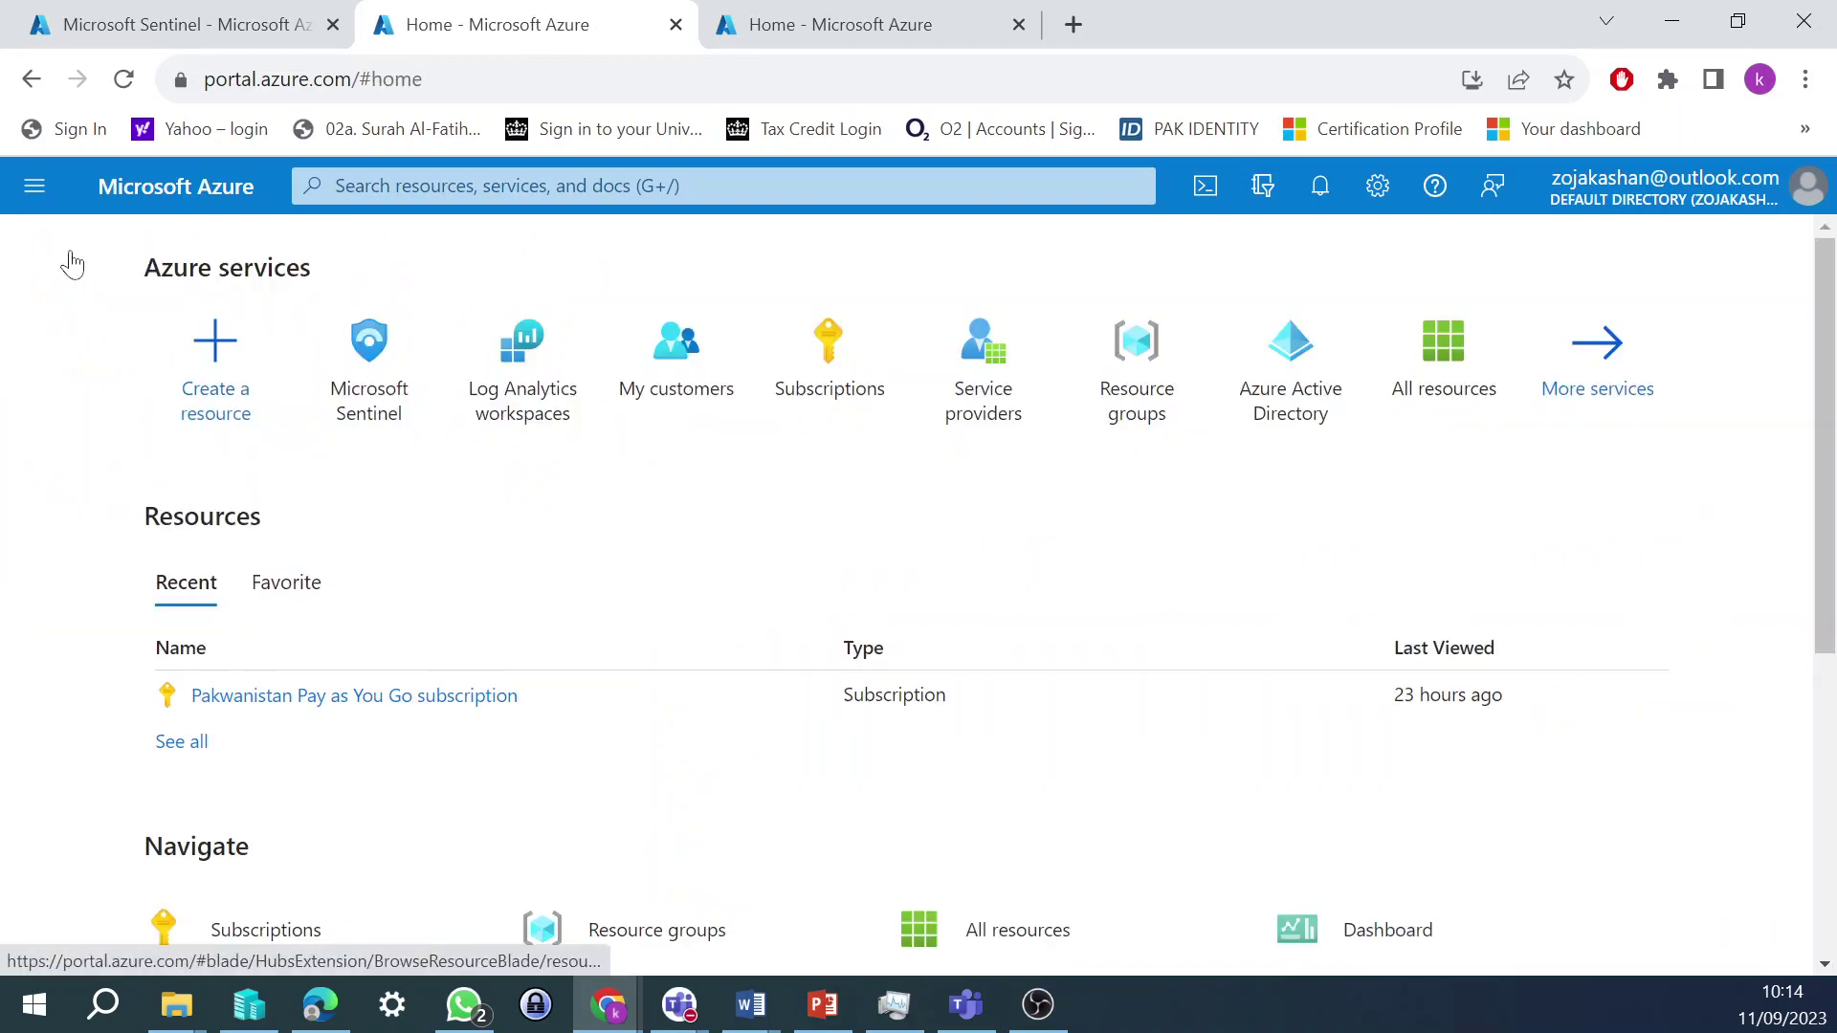
pyautogui.click(337, 191)
pyautogui.write('az')
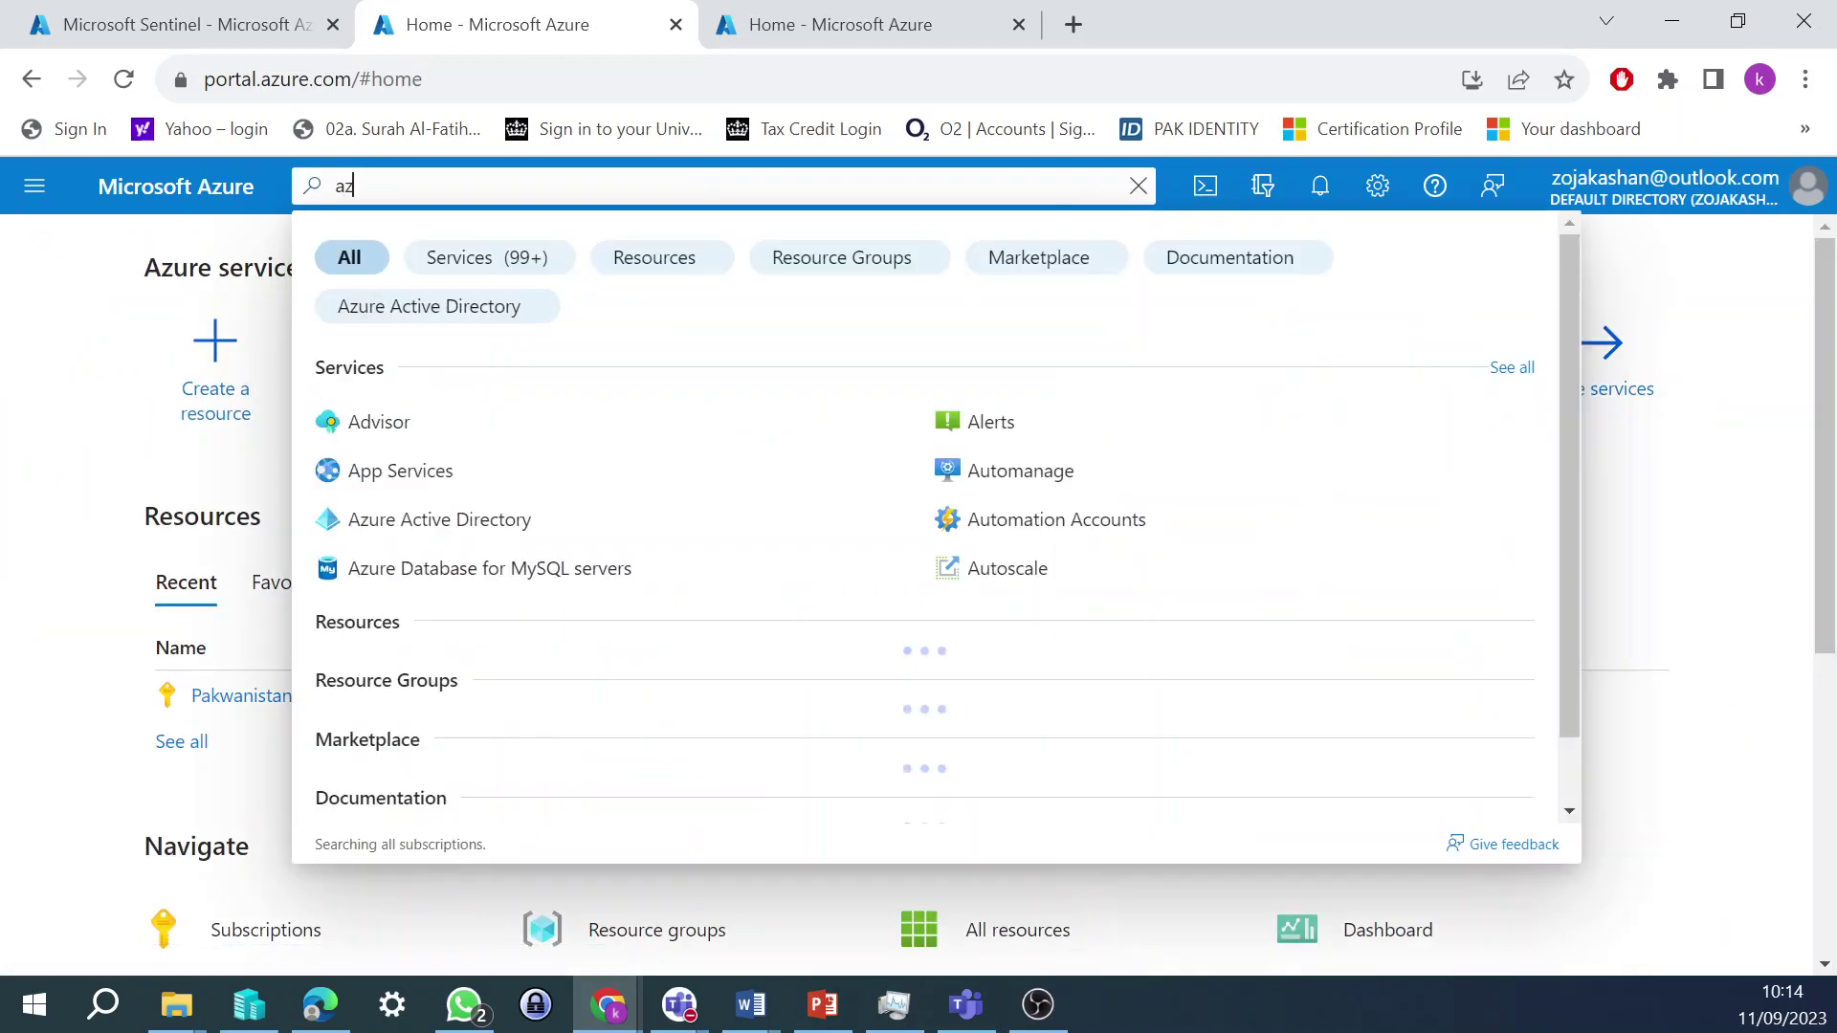
pyautogui.write('ure arc')
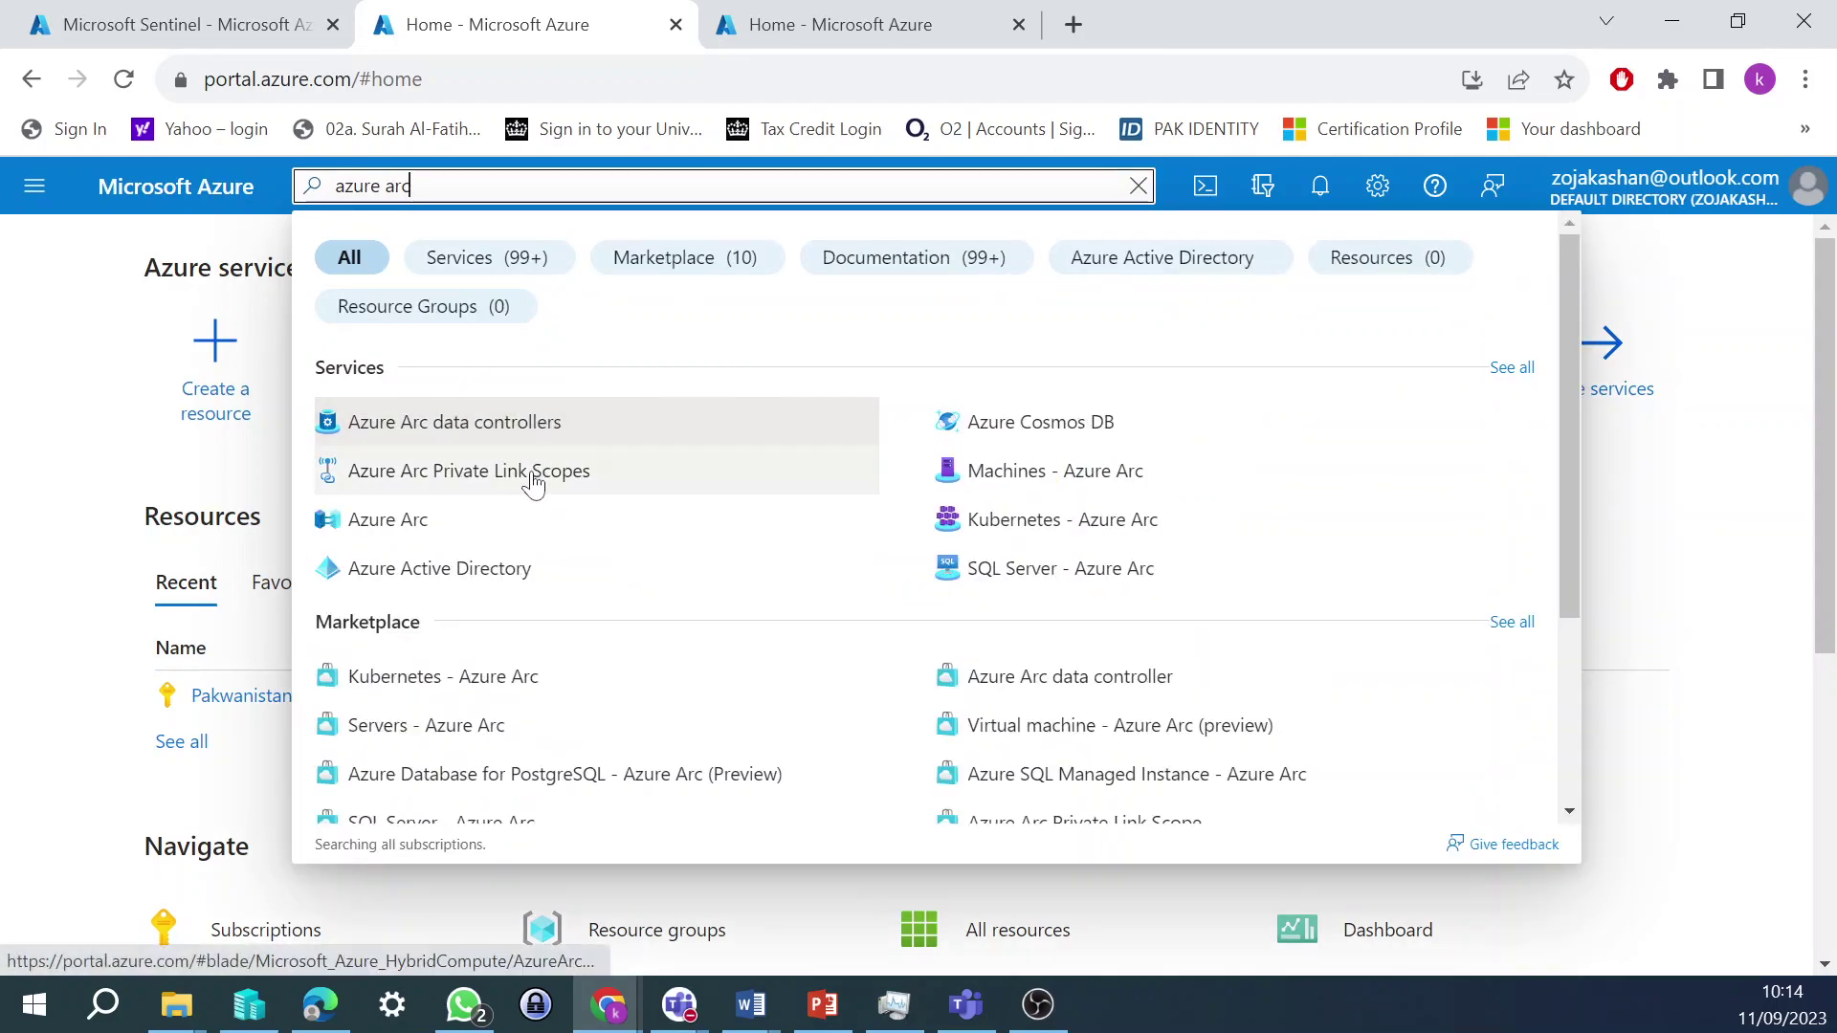
pyautogui.click(524, 522)
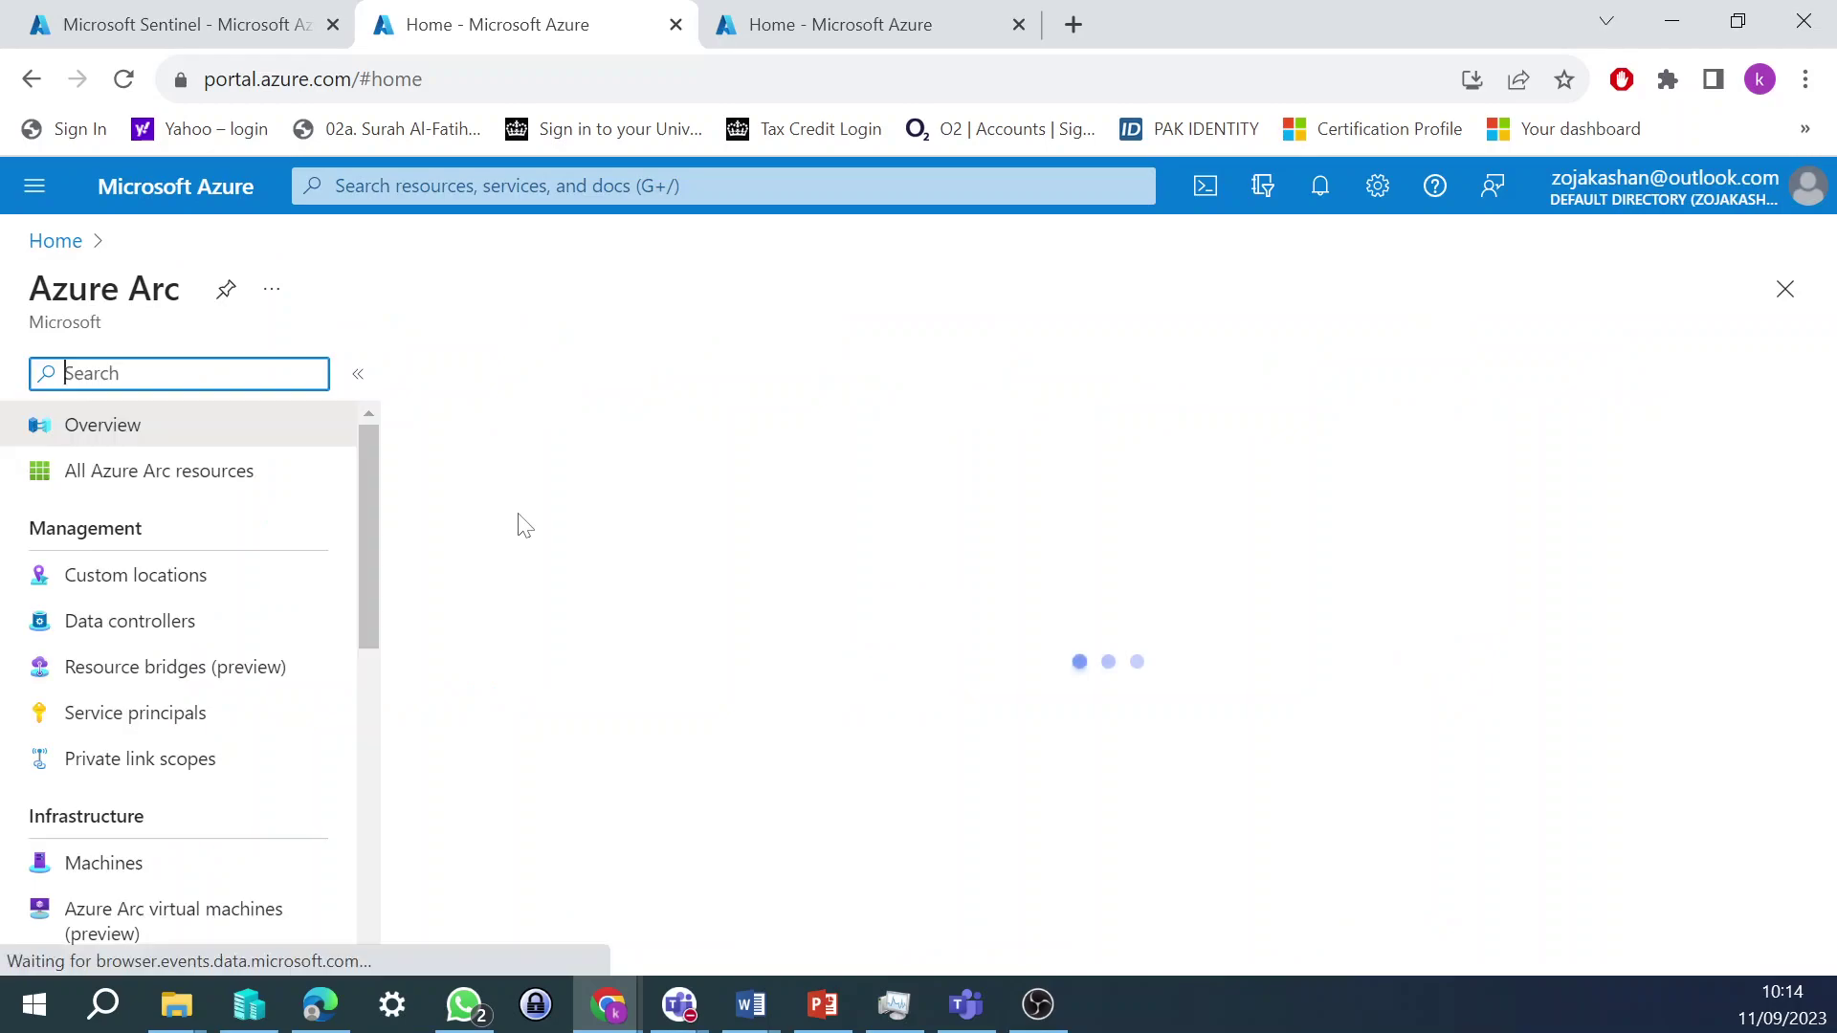
# - Look through the management, infrastructure, data services and application services sections offered in Azure Arc
pyautogui.scroll(-2, 258, 565)
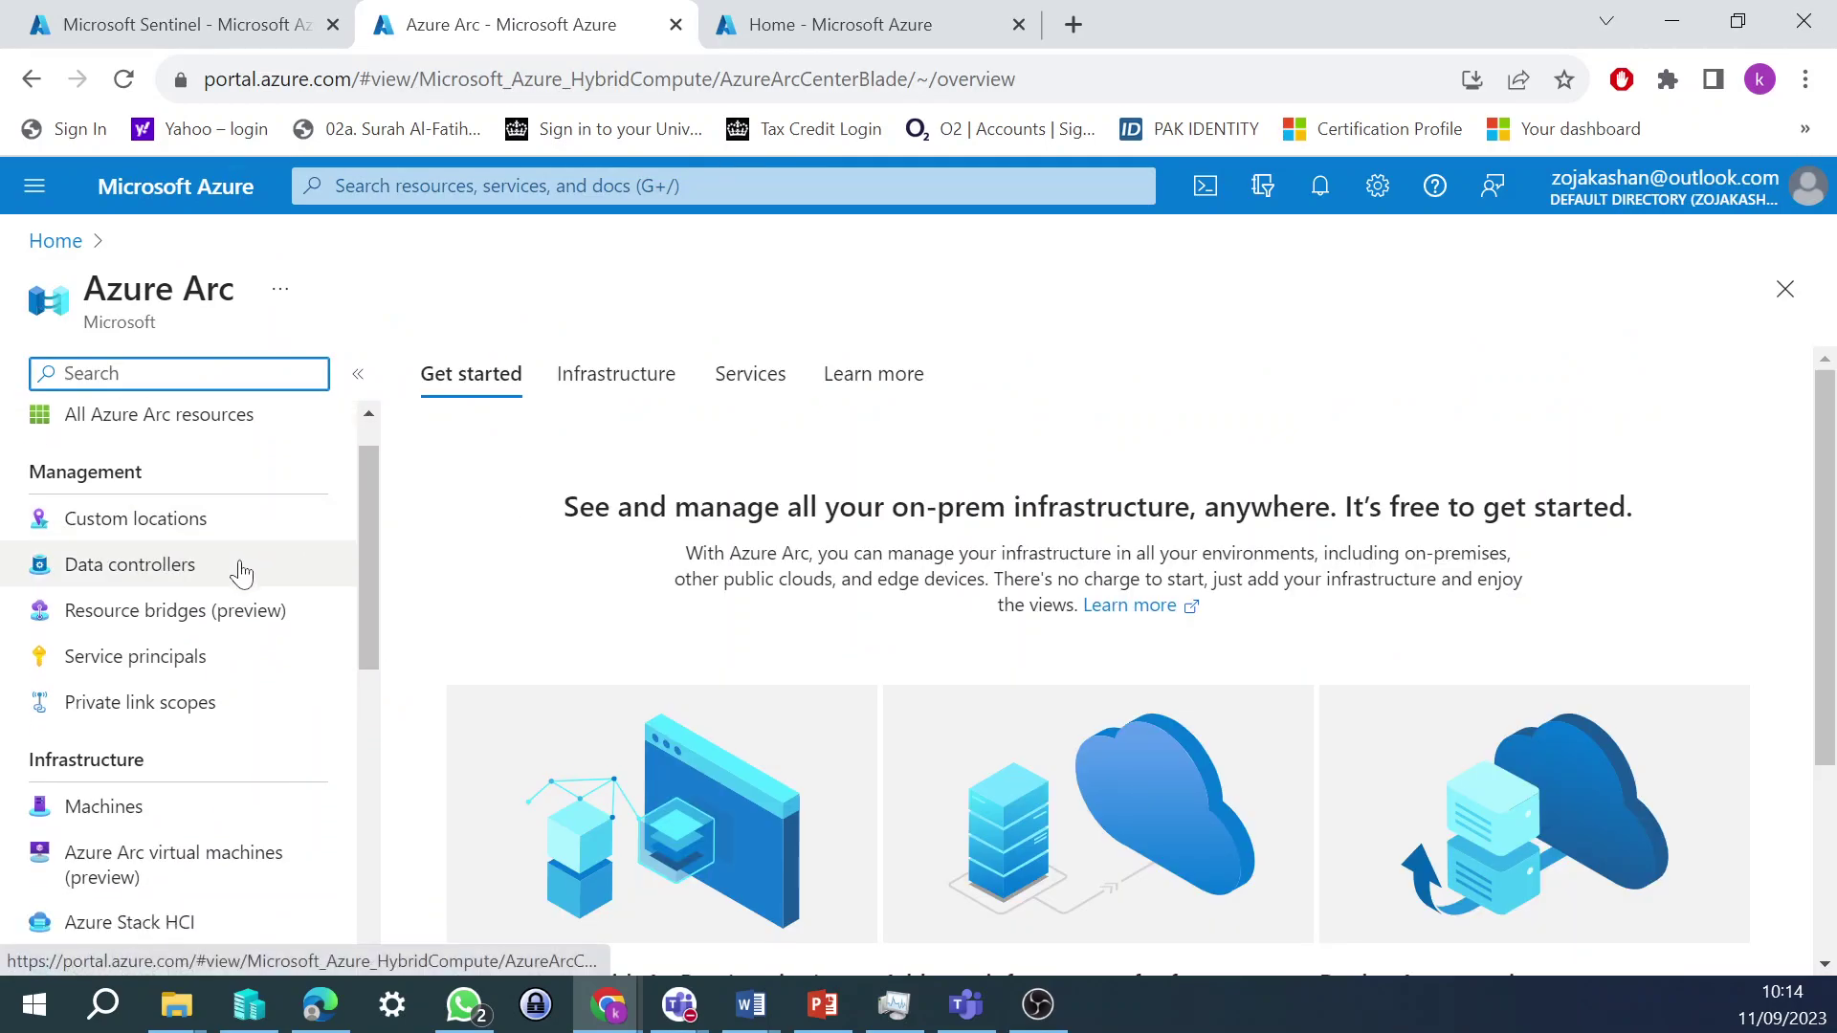
pyautogui.scroll(2, 239, 574)
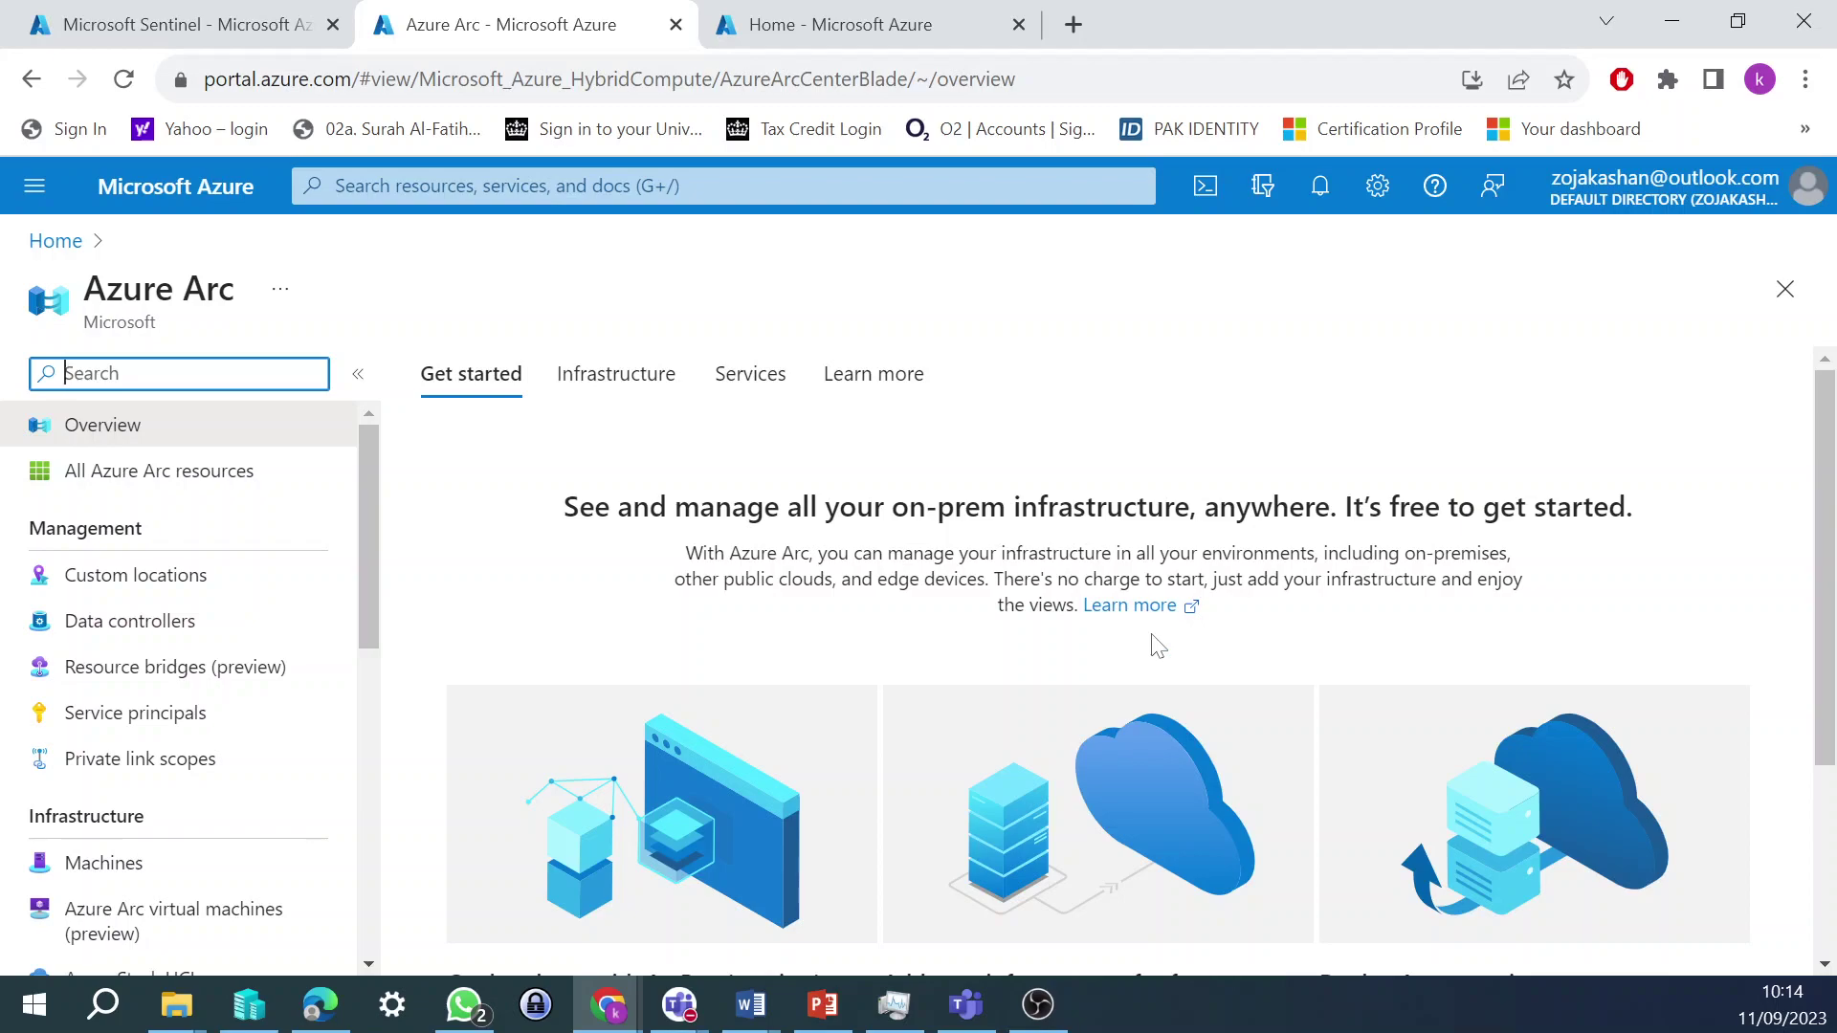
pyautogui.scroll(-3, 172, 697)
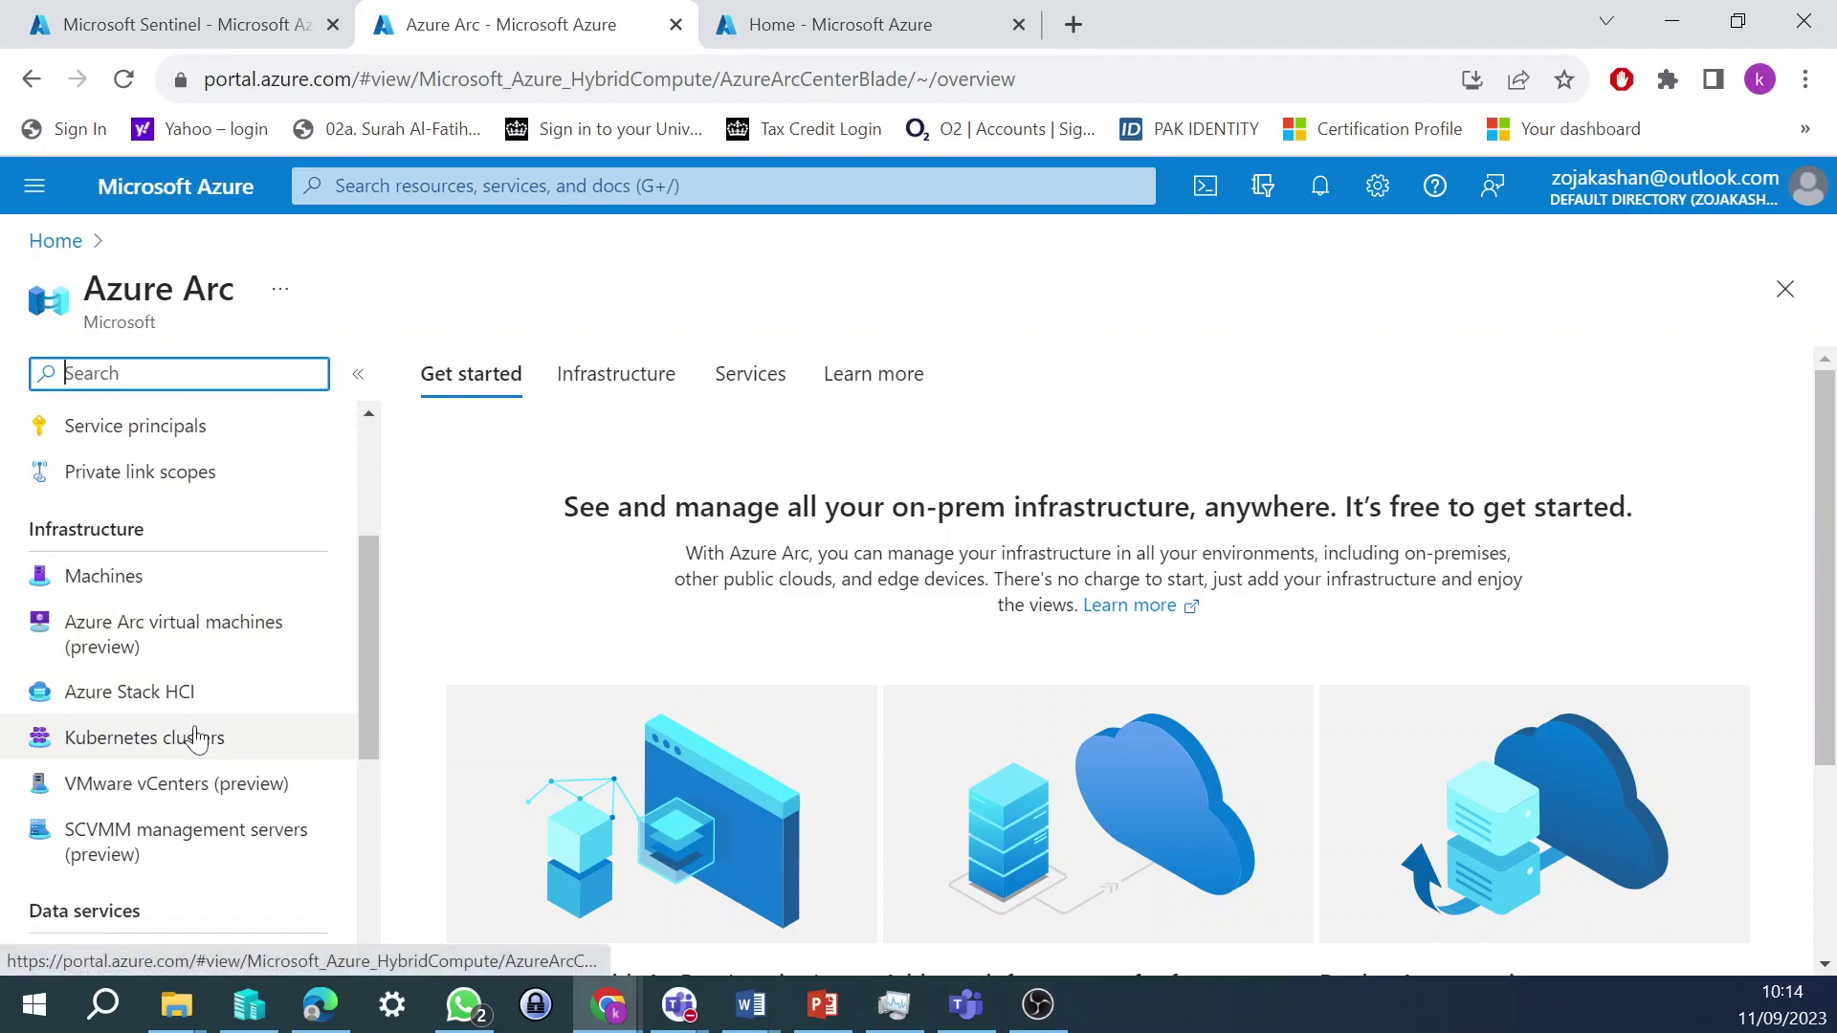
pyautogui.scroll(-3, 176, 804)
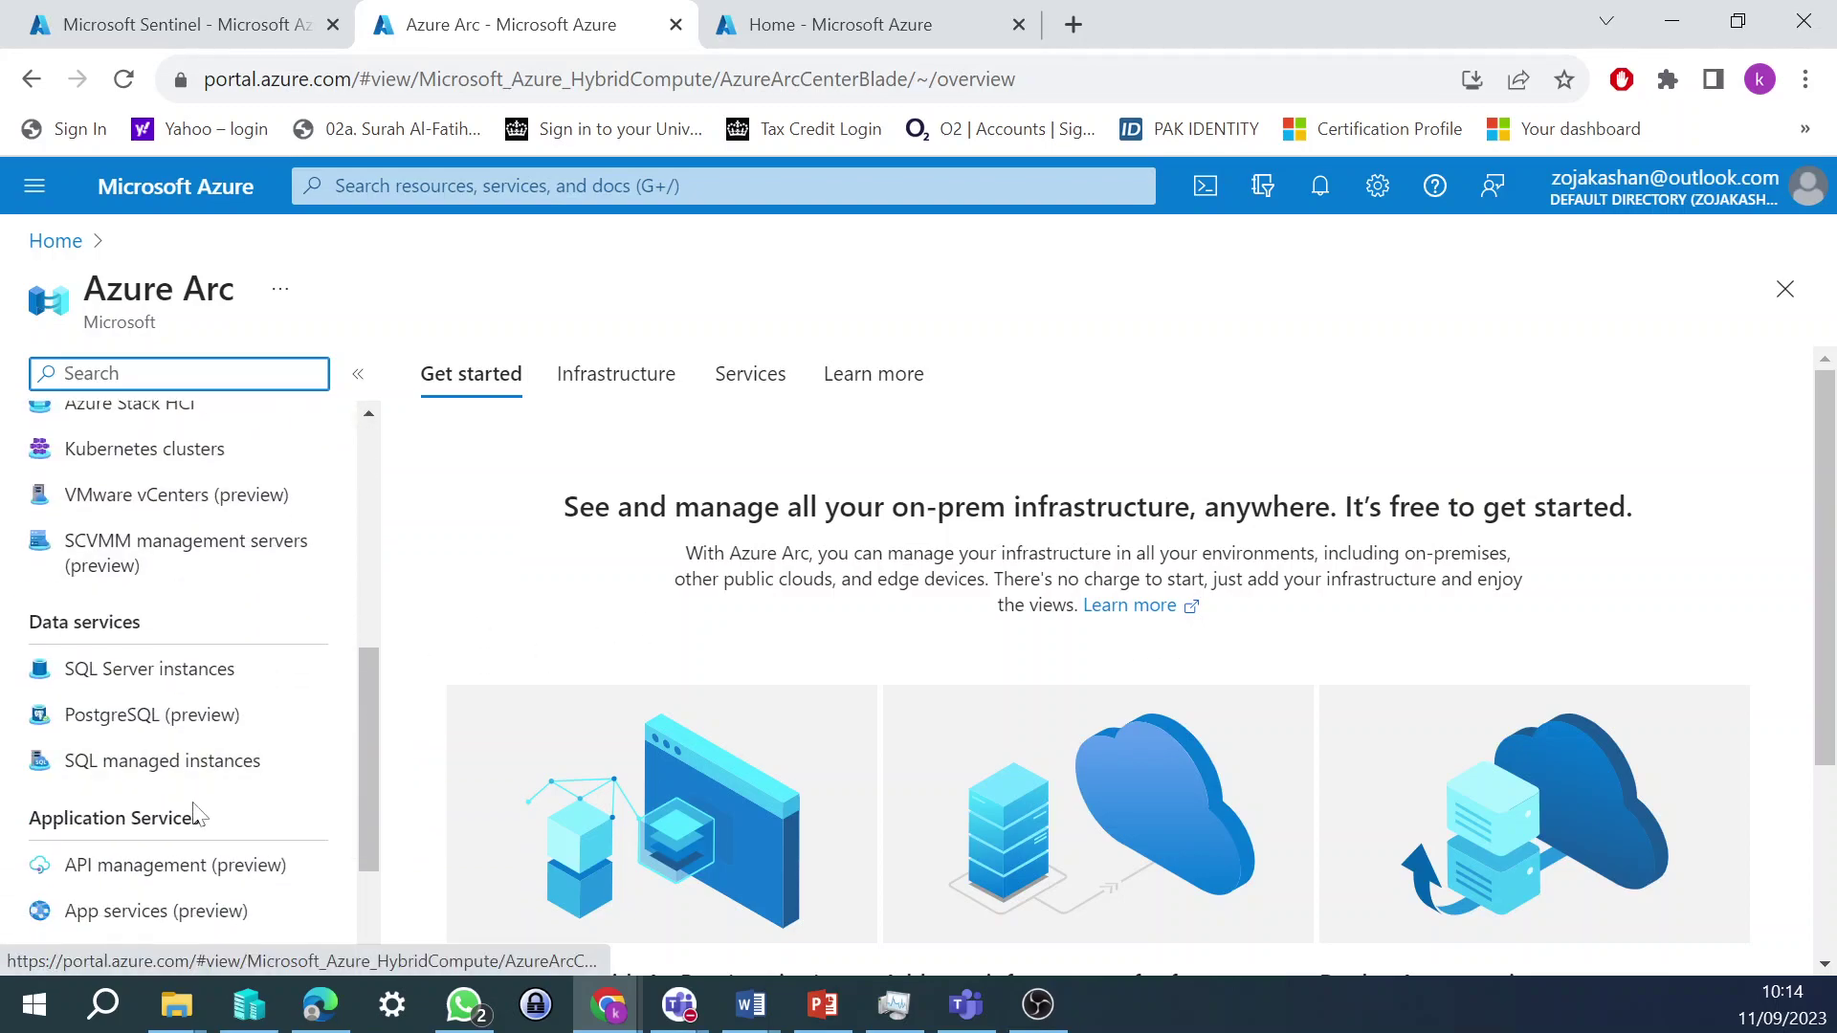
pyautogui.scroll(-2, 233, 848)
pyautogui.scroll(10, 238, 848)
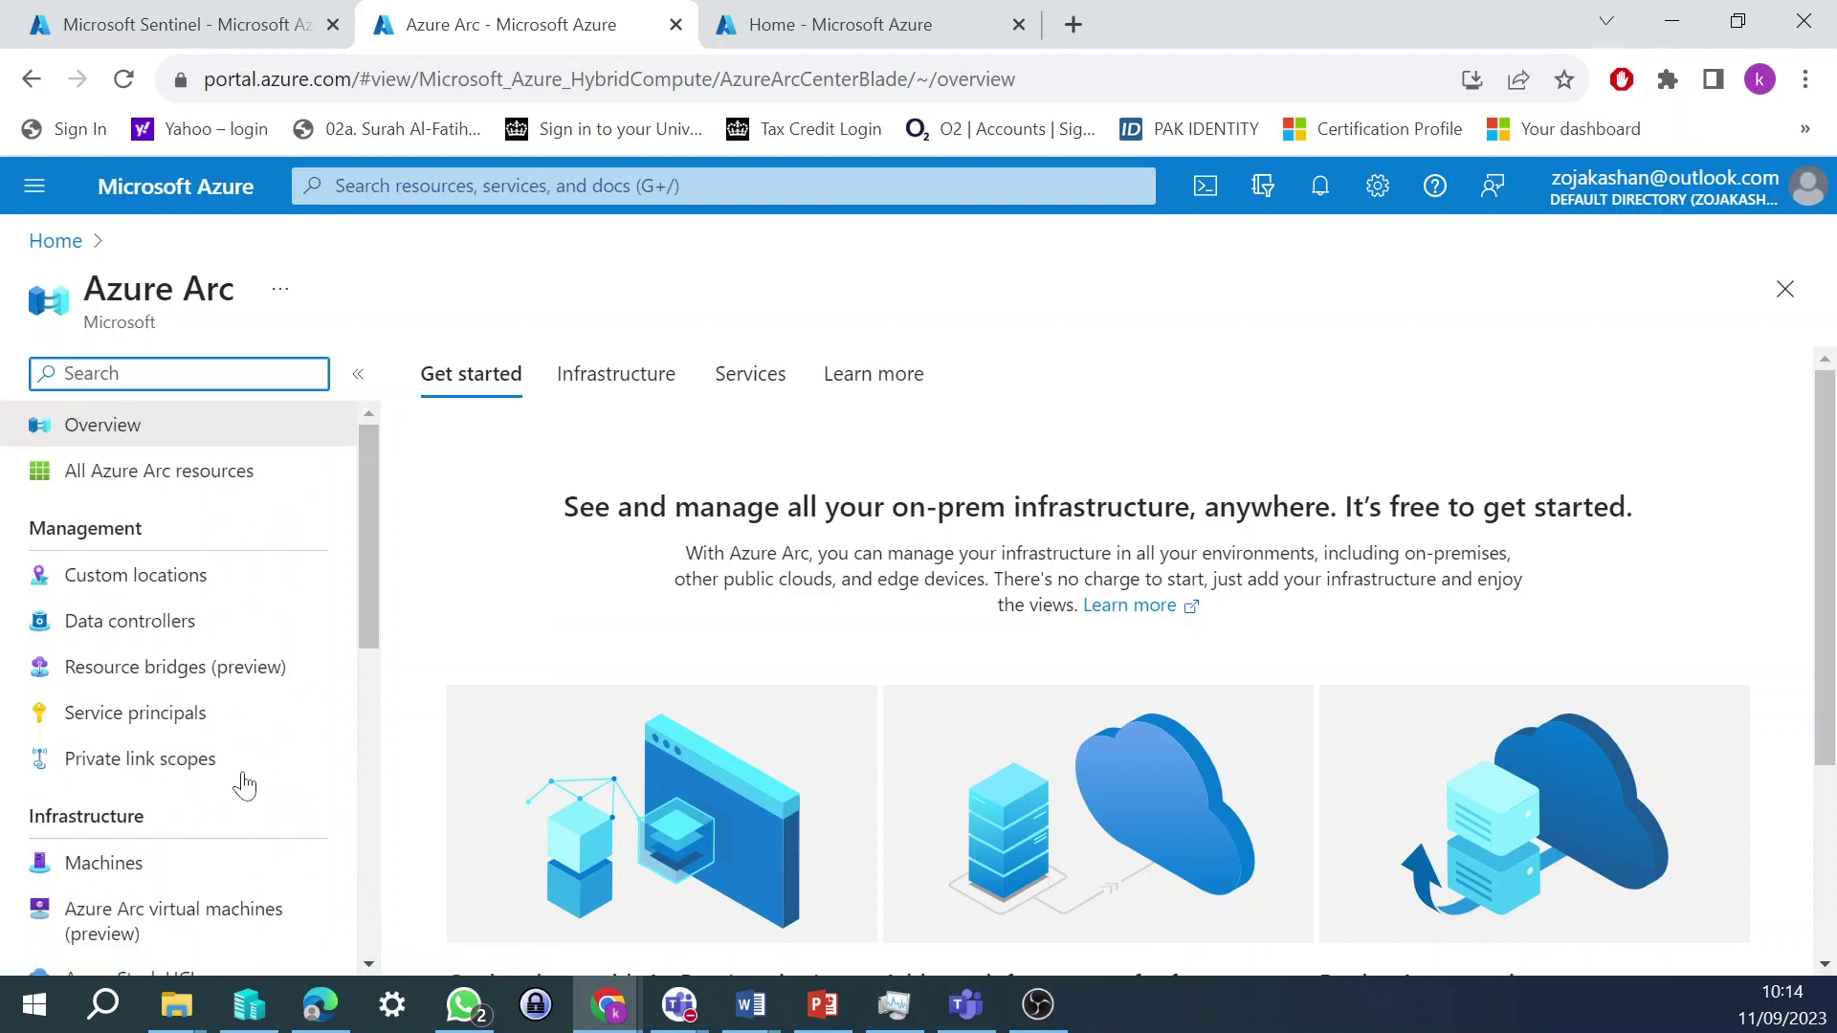
# - Open the Azure Arc machines list and start adding multiple servers through a generated script
pyautogui.scroll(-2, 283, 612)
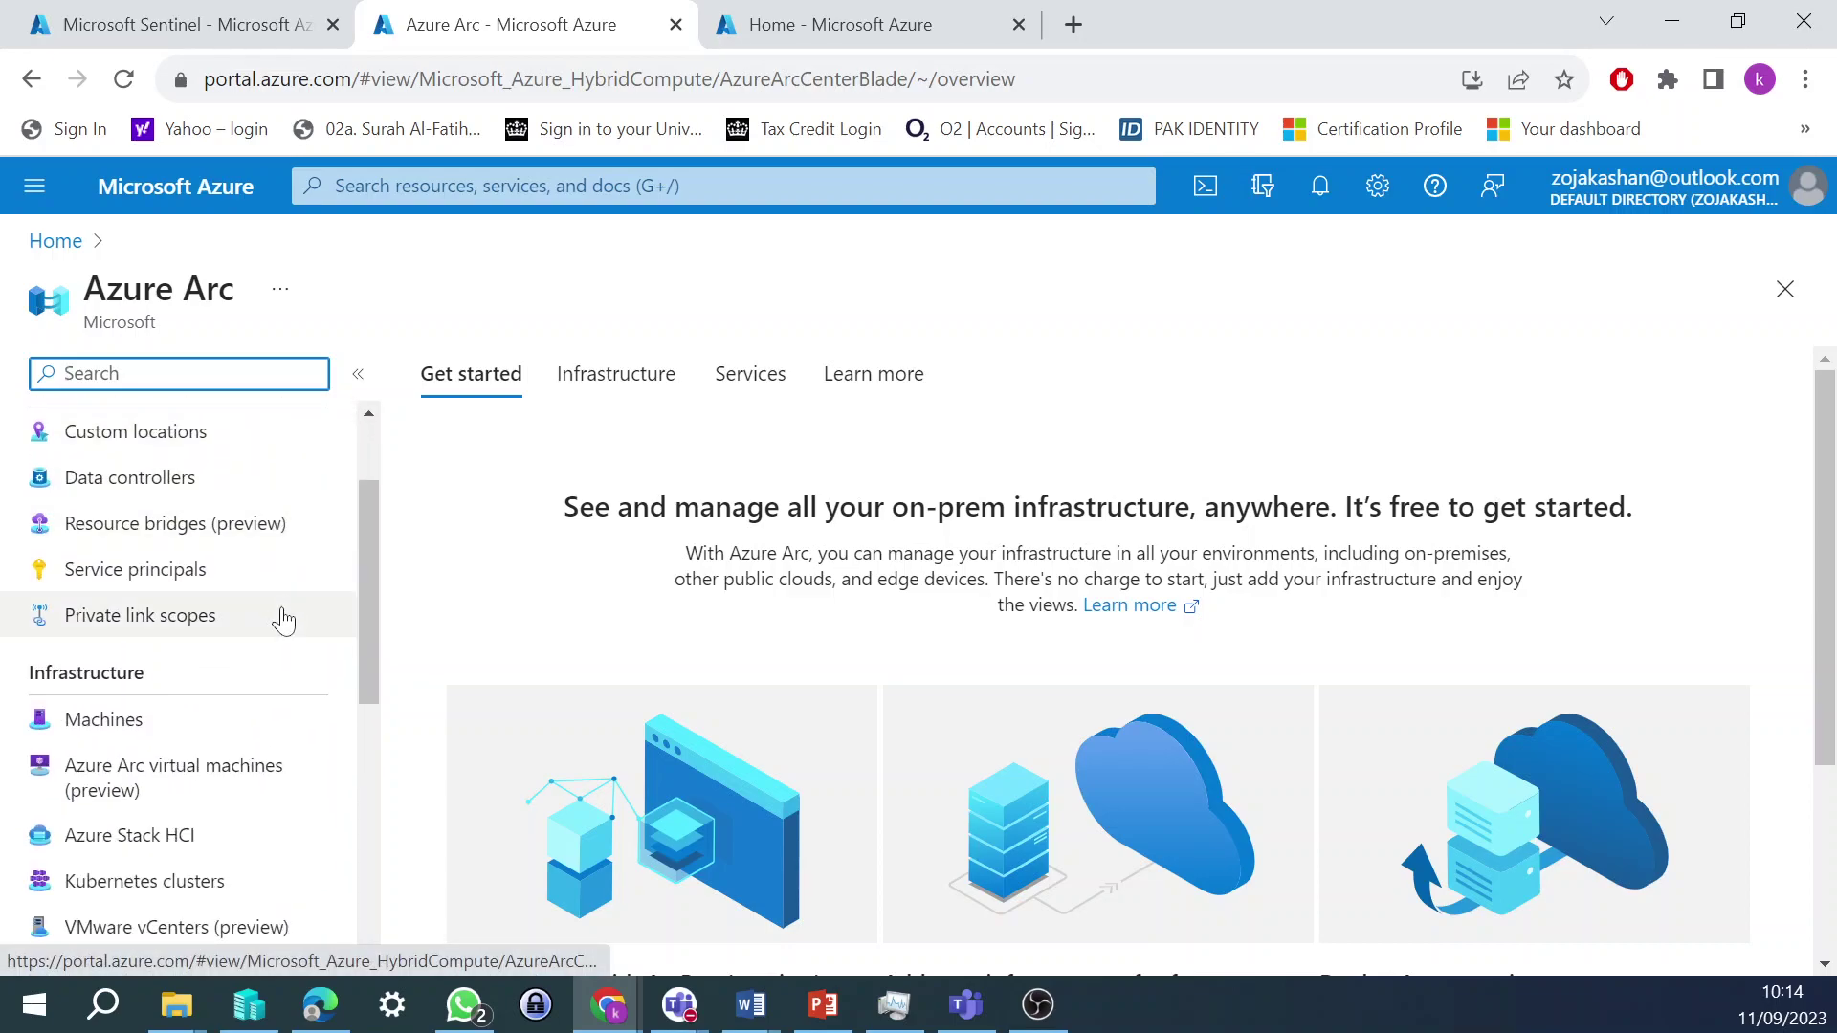
pyautogui.scroll(-2, 283, 620)
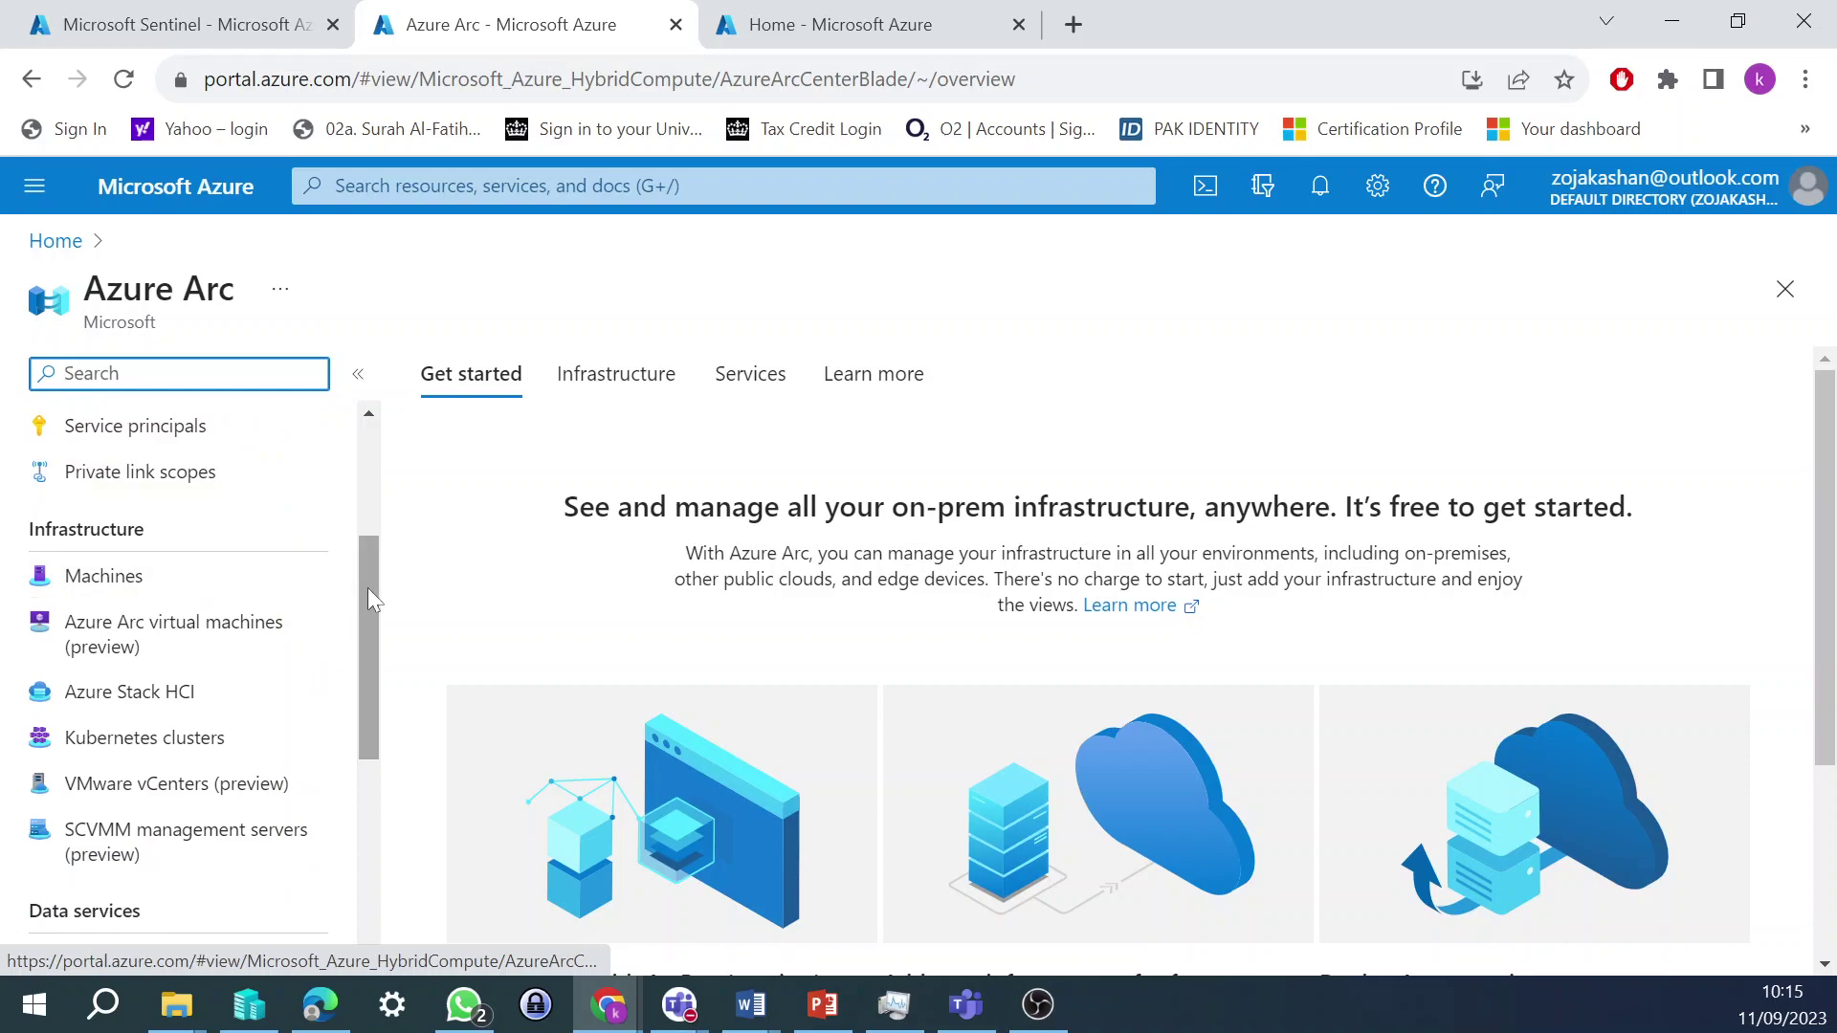
pyautogui.moveTo(367, 587); pyautogui.dragTo(411, 483)
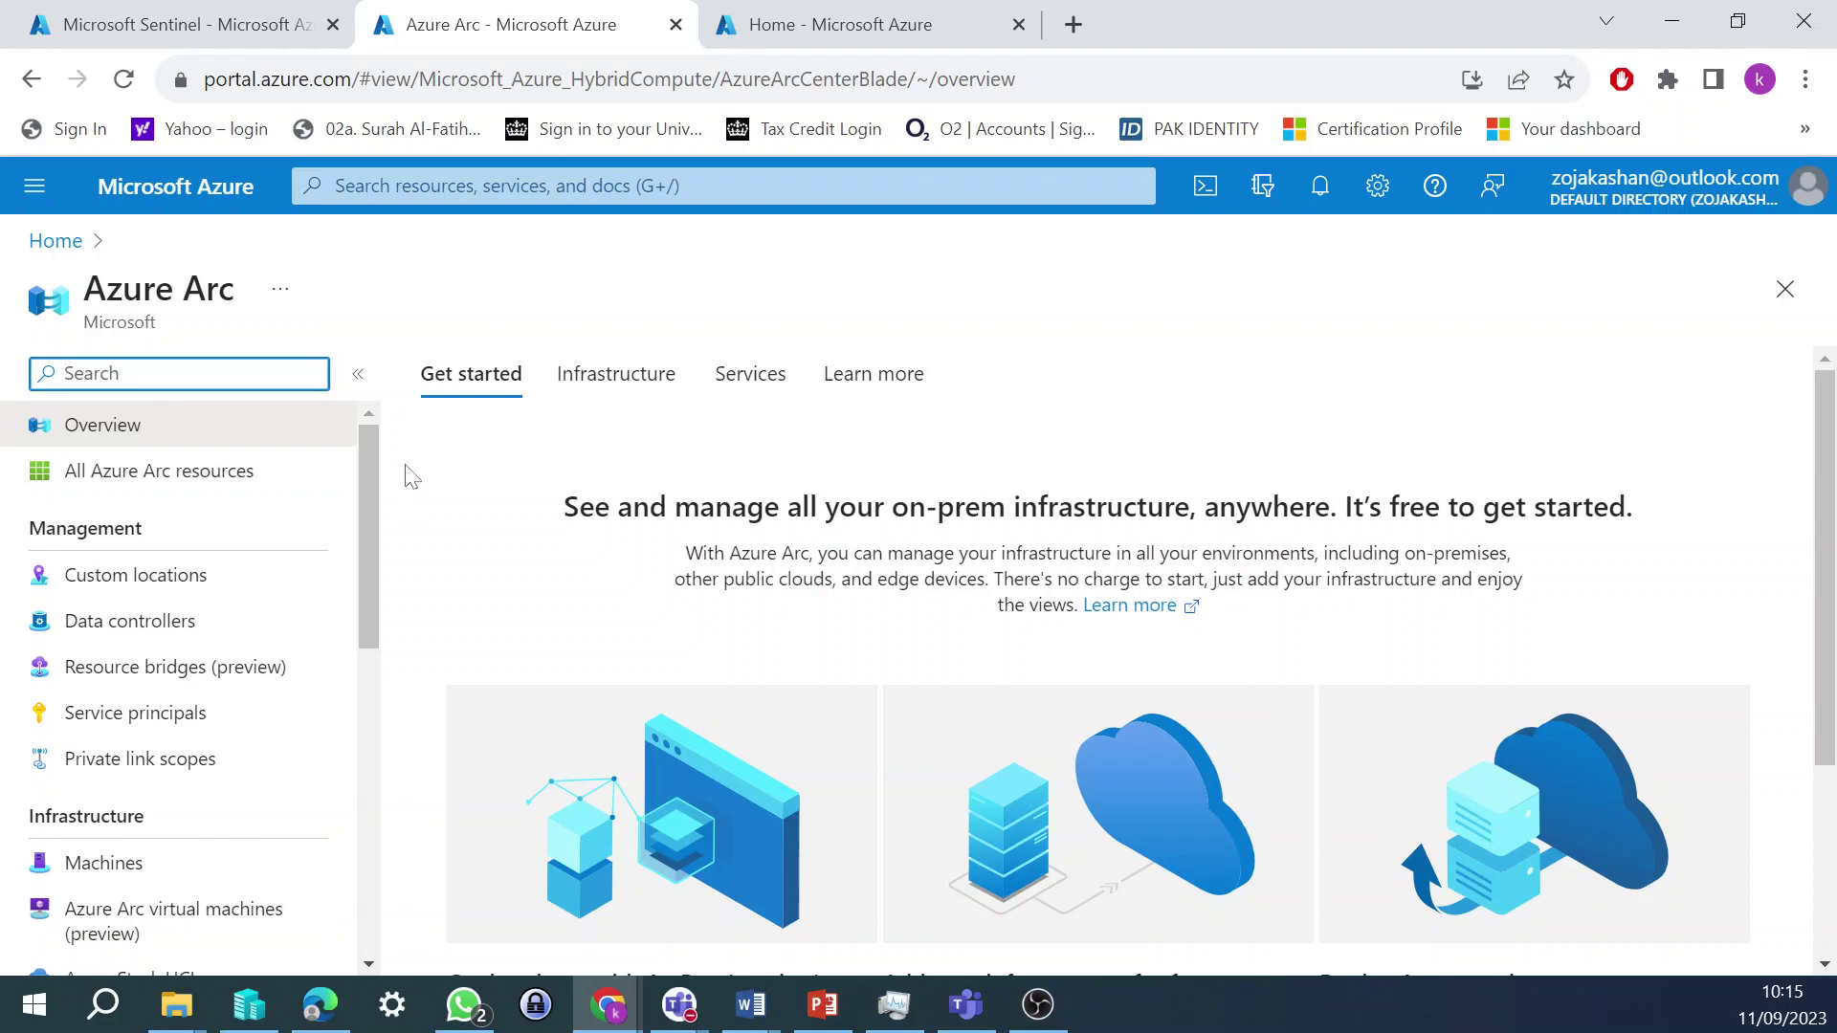
pyautogui.click(150, 864)
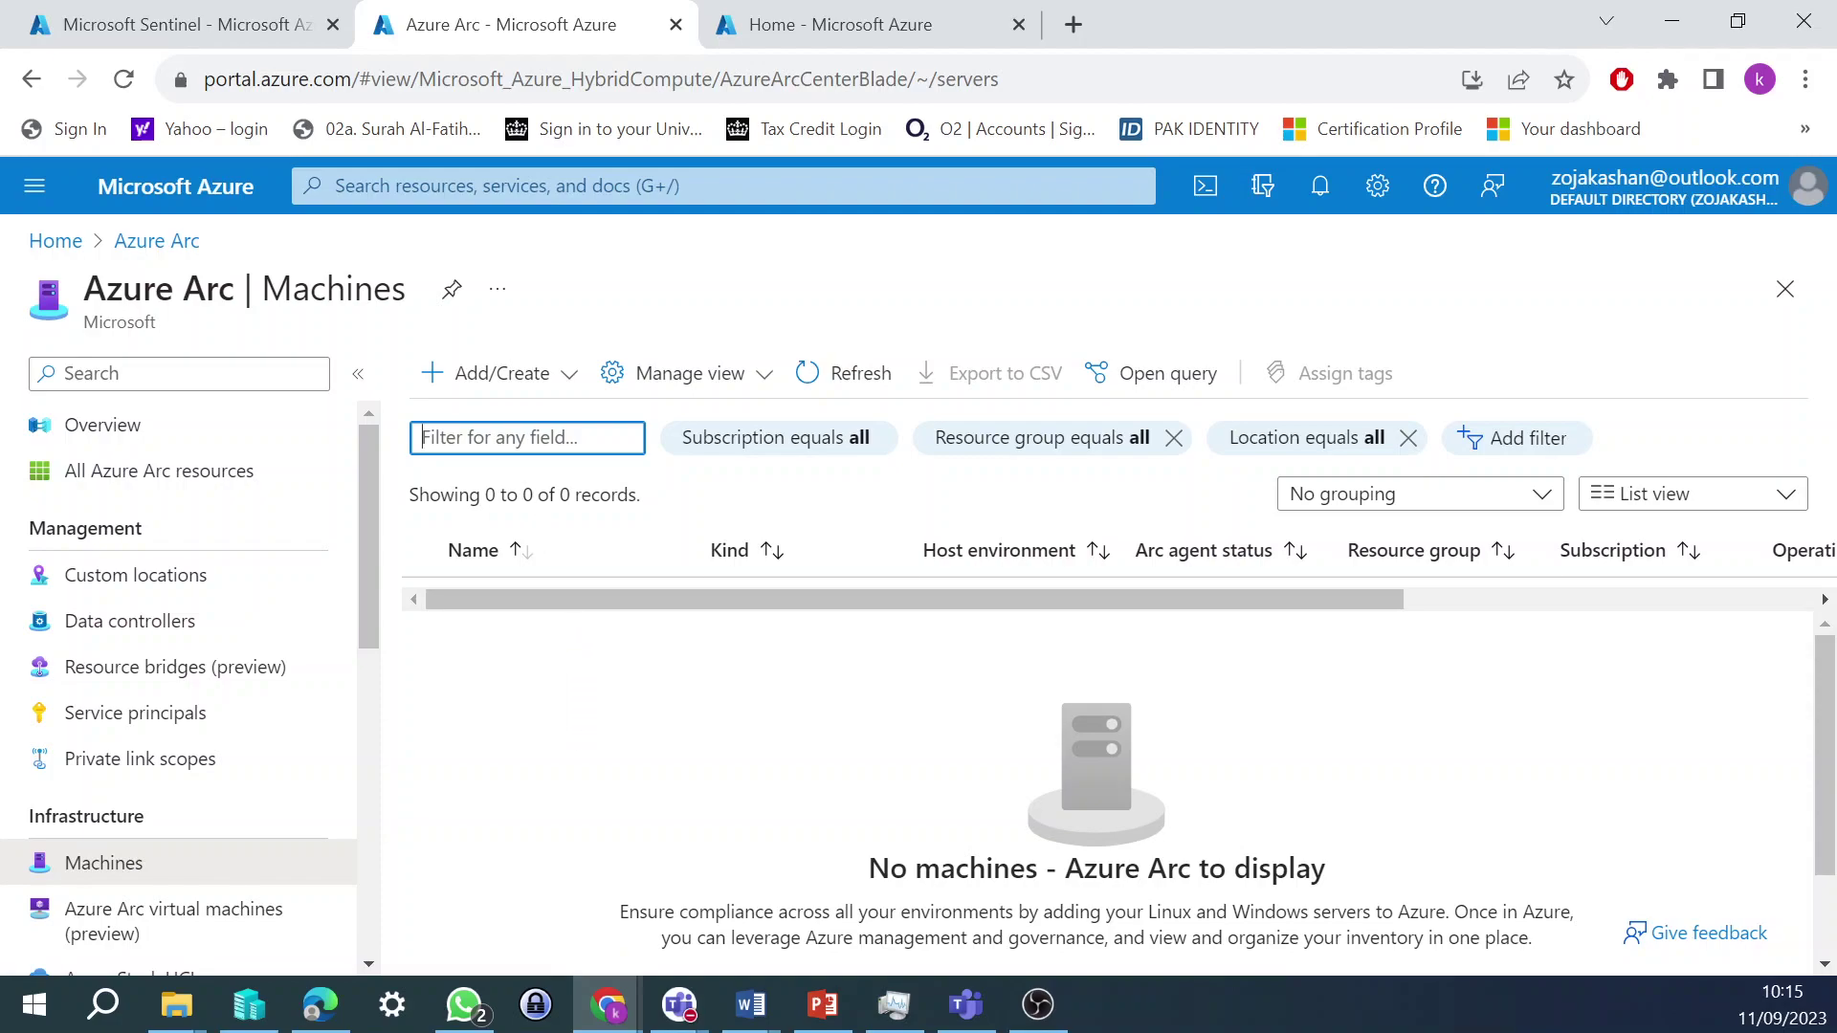
pyautogui.click(474, 380)
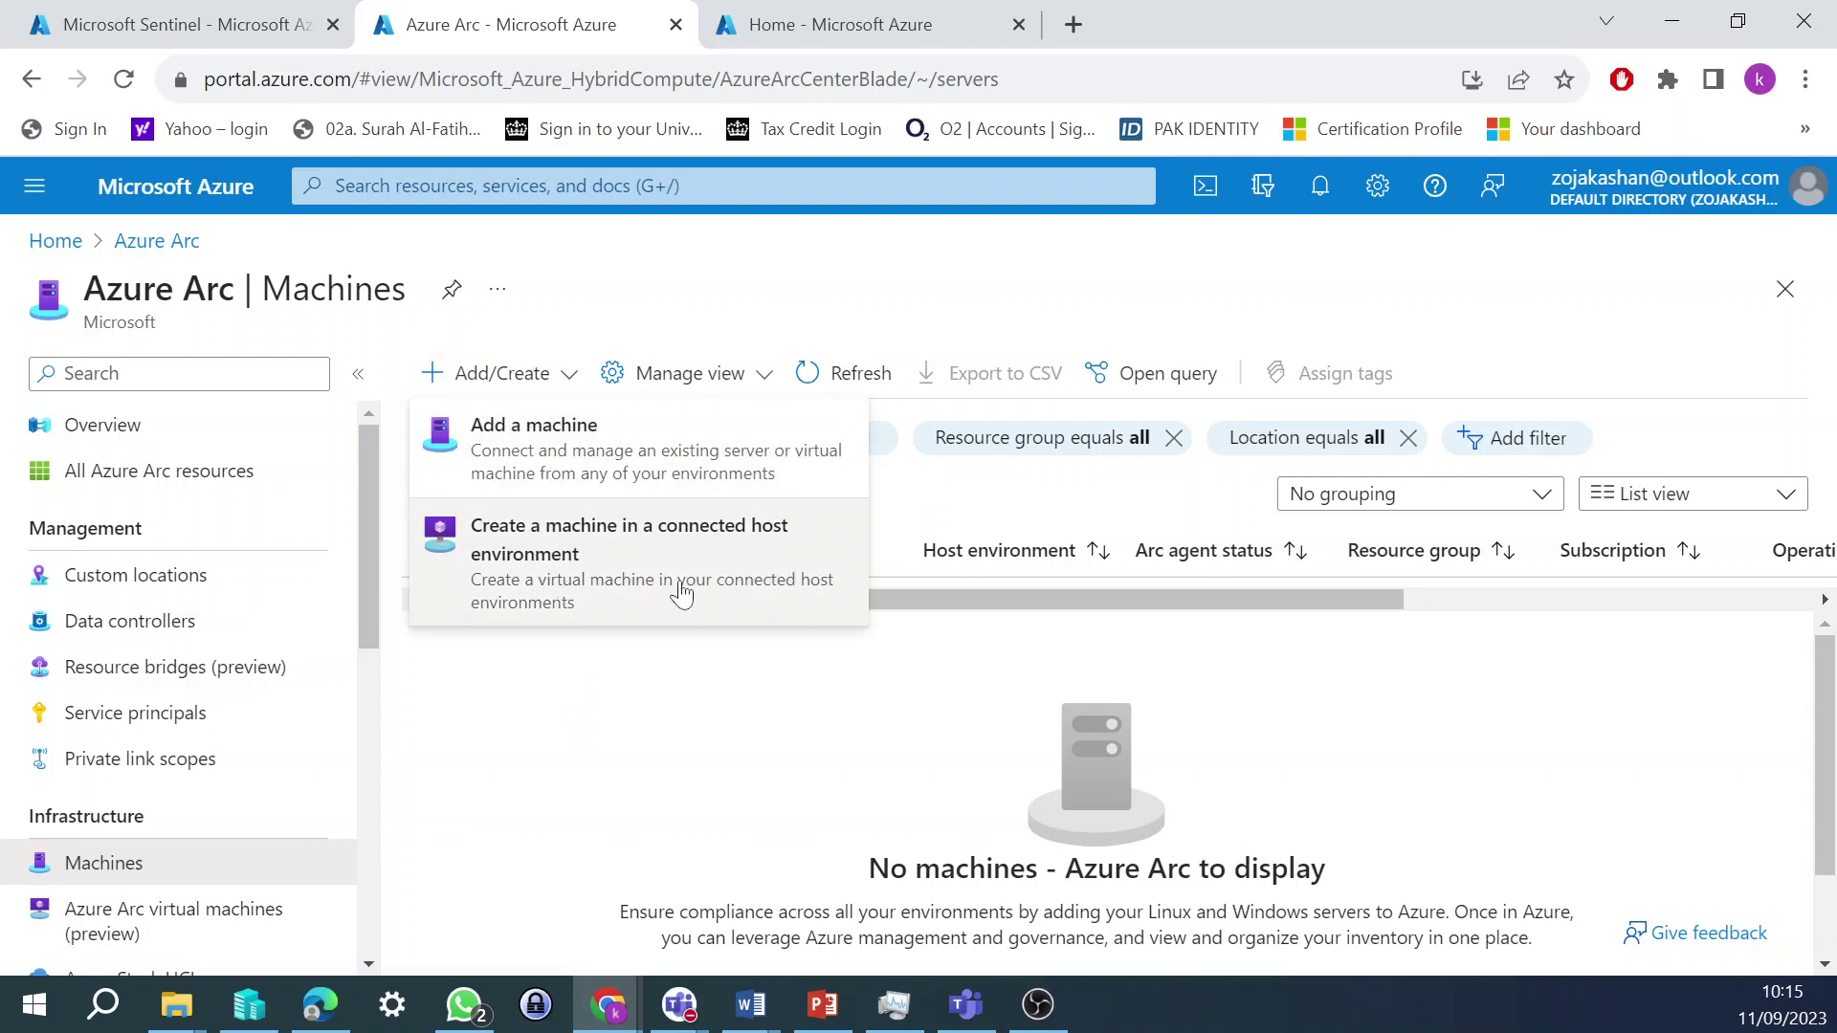
pyautogui.click(579, 461)
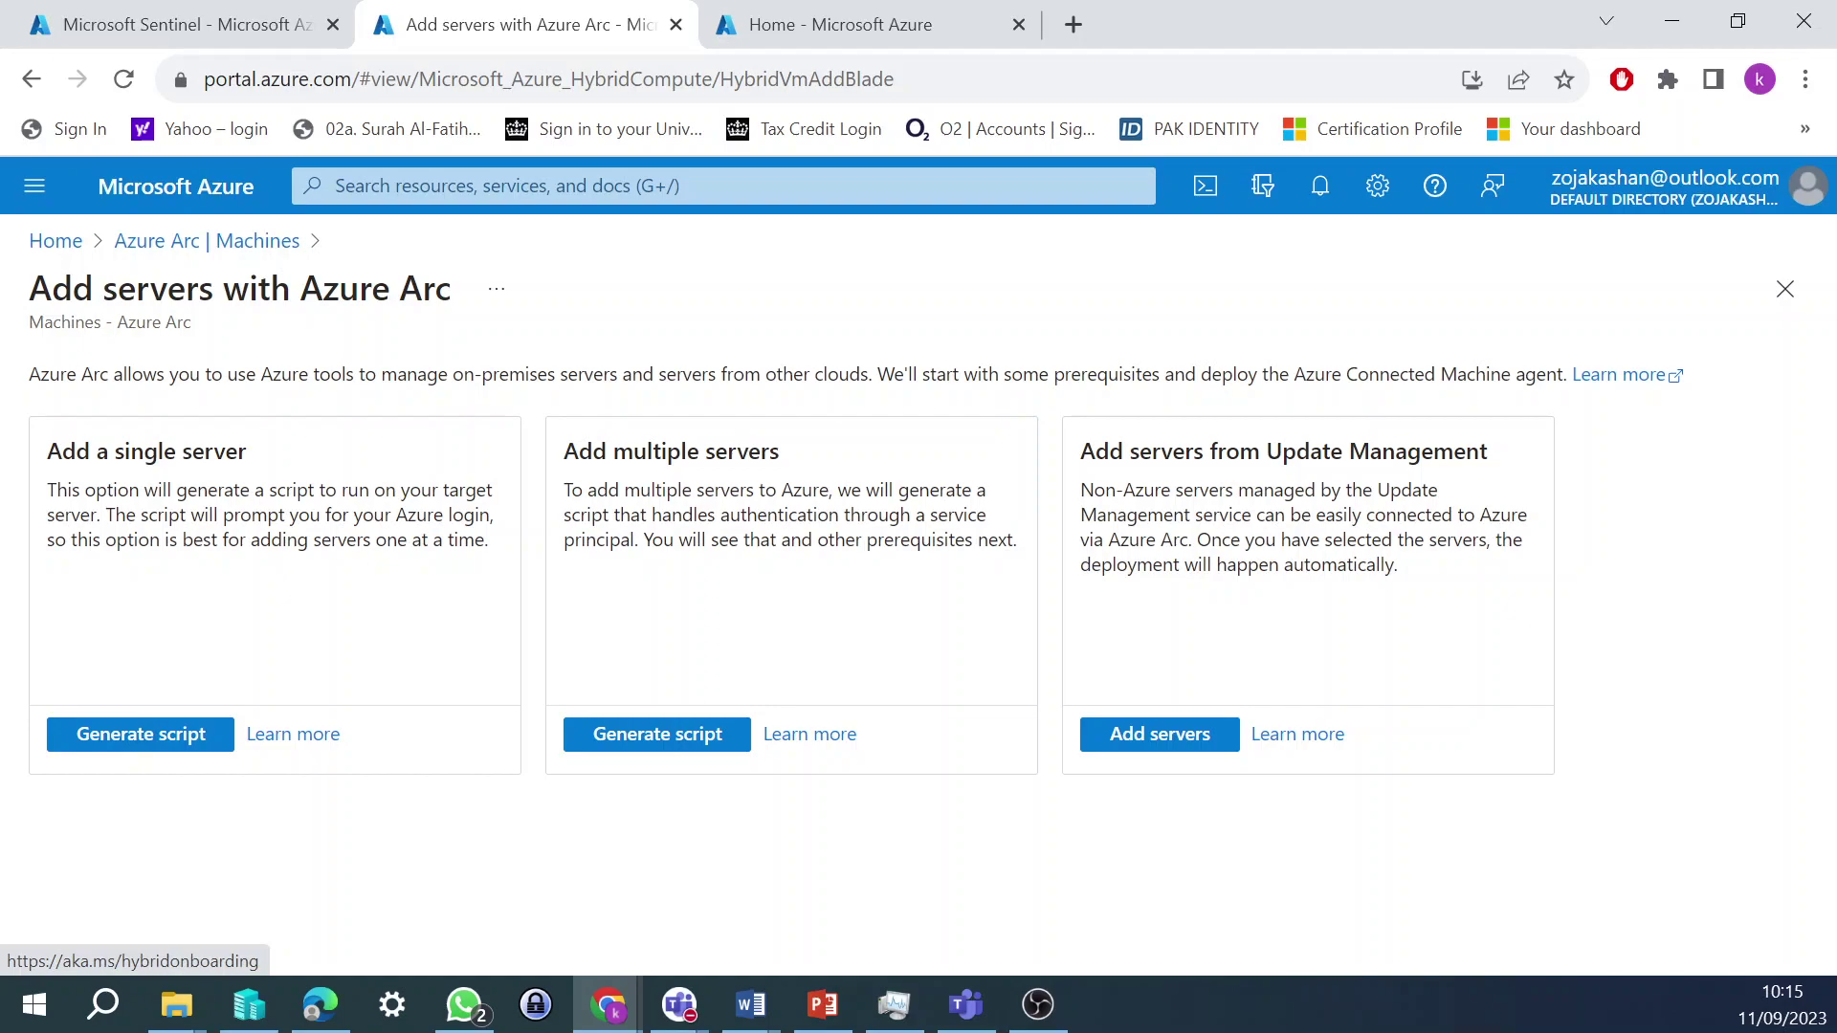
pyautogui.click(675, 750)
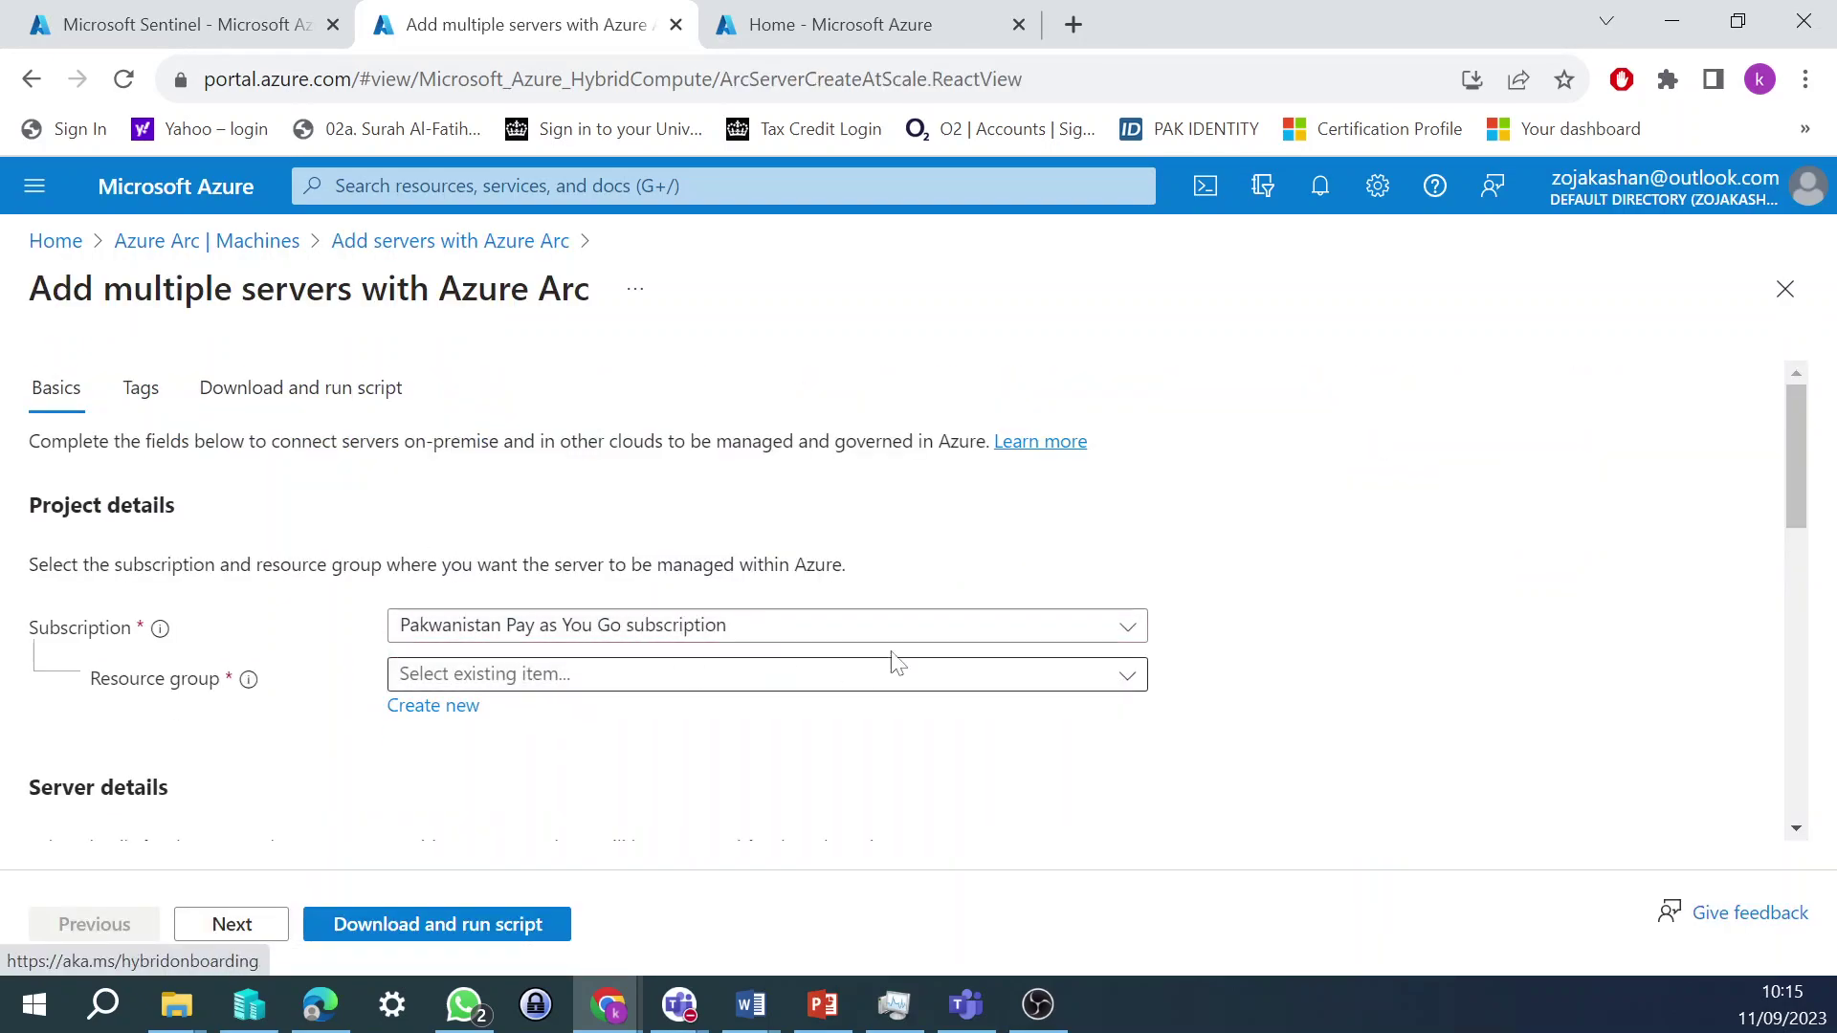
# - Set the resource group to RG-Test and the server region to (Europe) Norway East
pyautogui.scroll(-4, 689, 712)
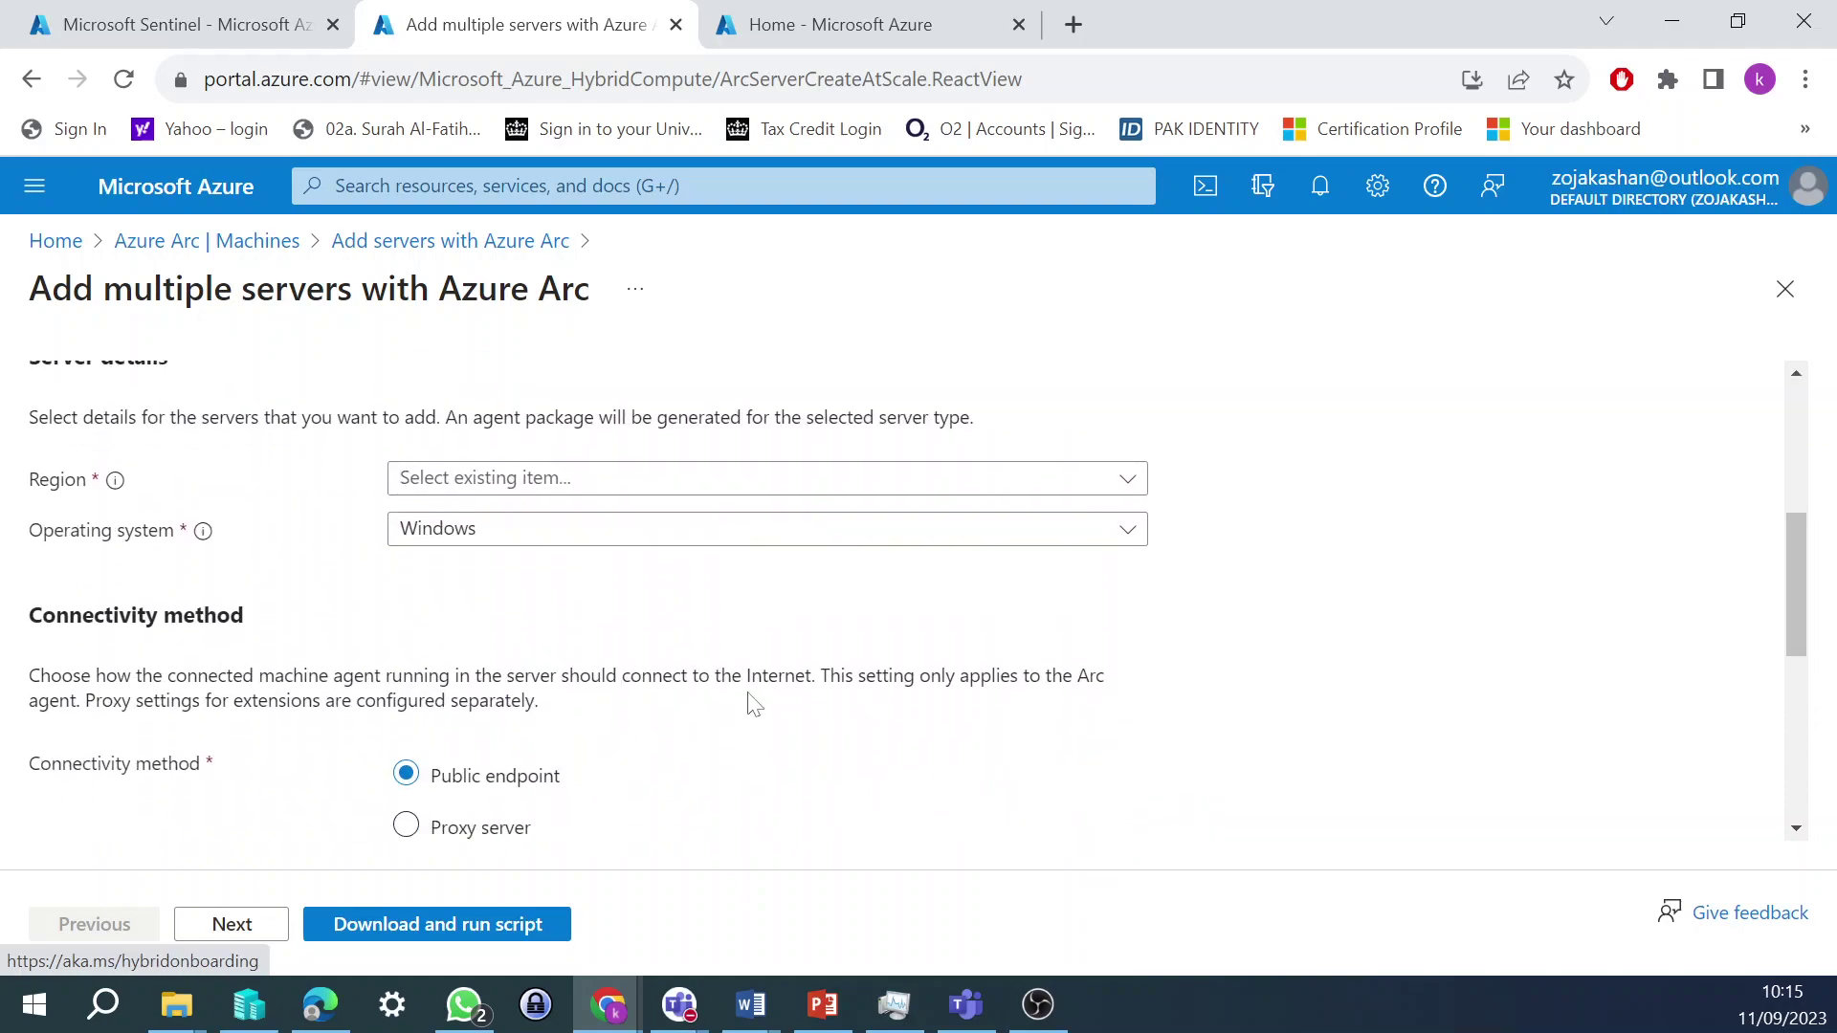
pyautogui.scroll(4, 747, 701)
pyautogui.click(779, 681)
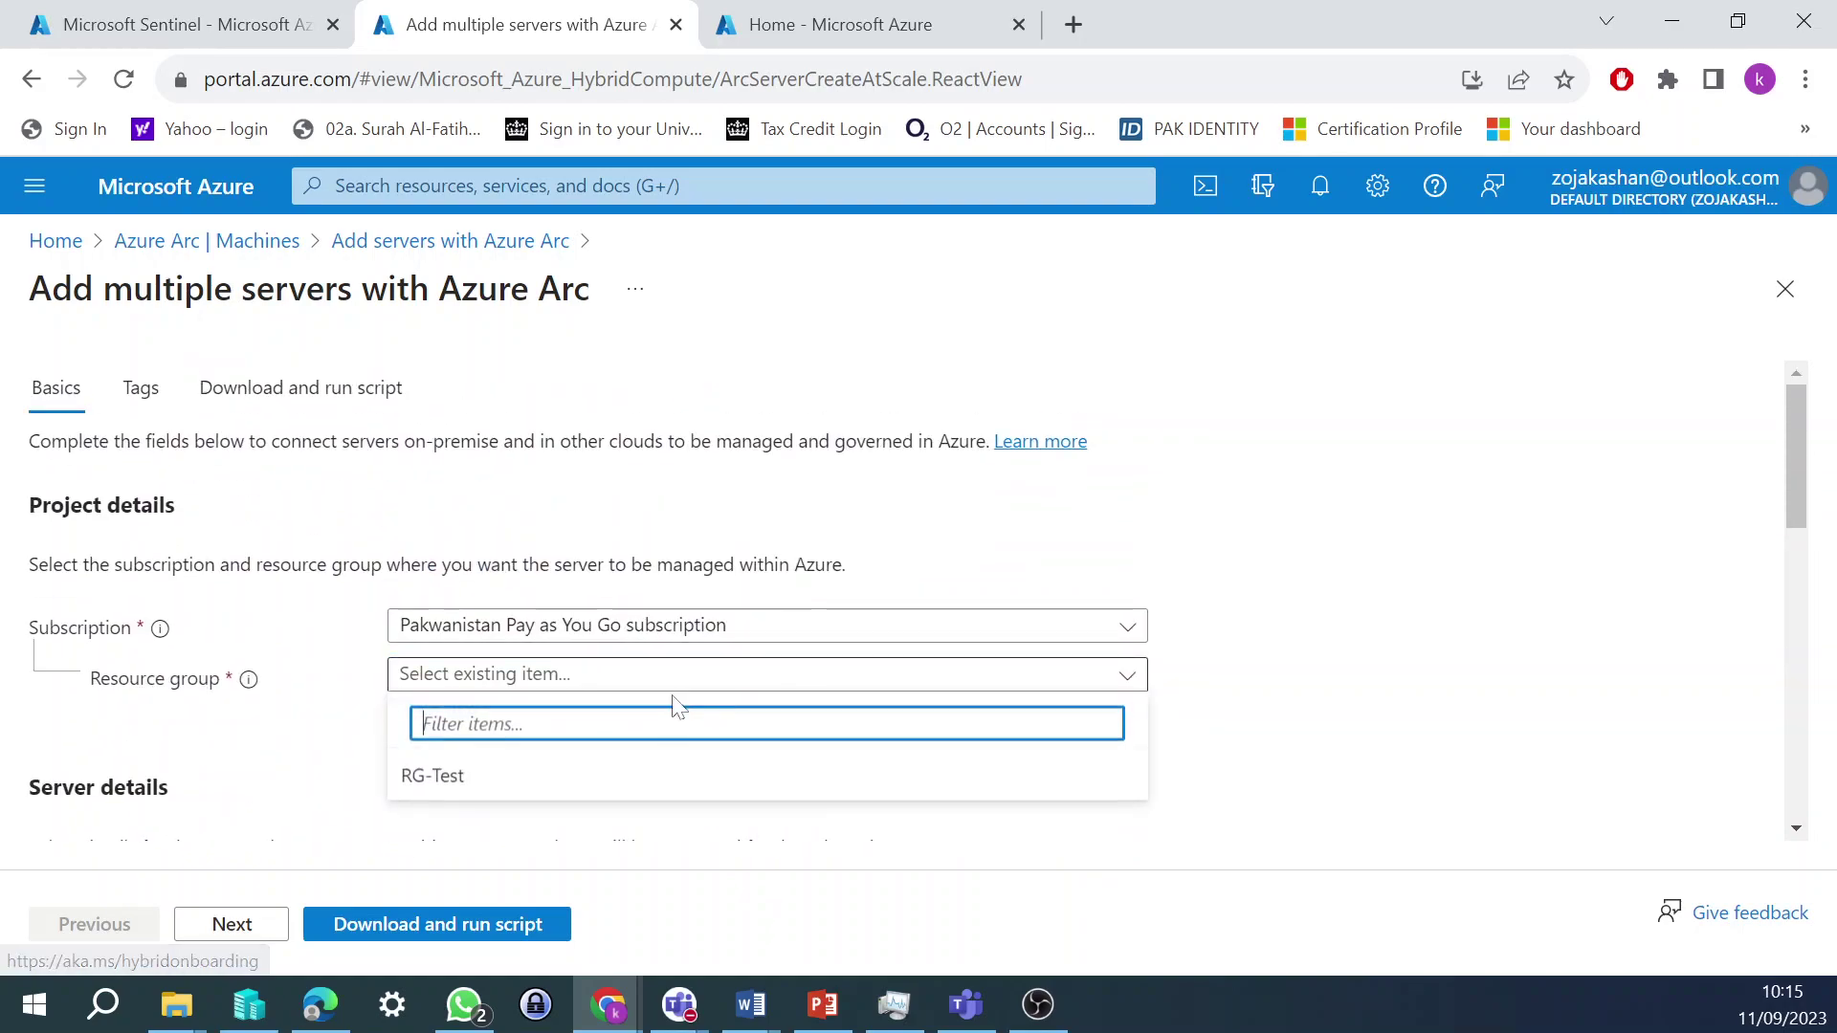
pyautogui.click(595, 775)
pyautogui.scroll(-5, 804, 744)
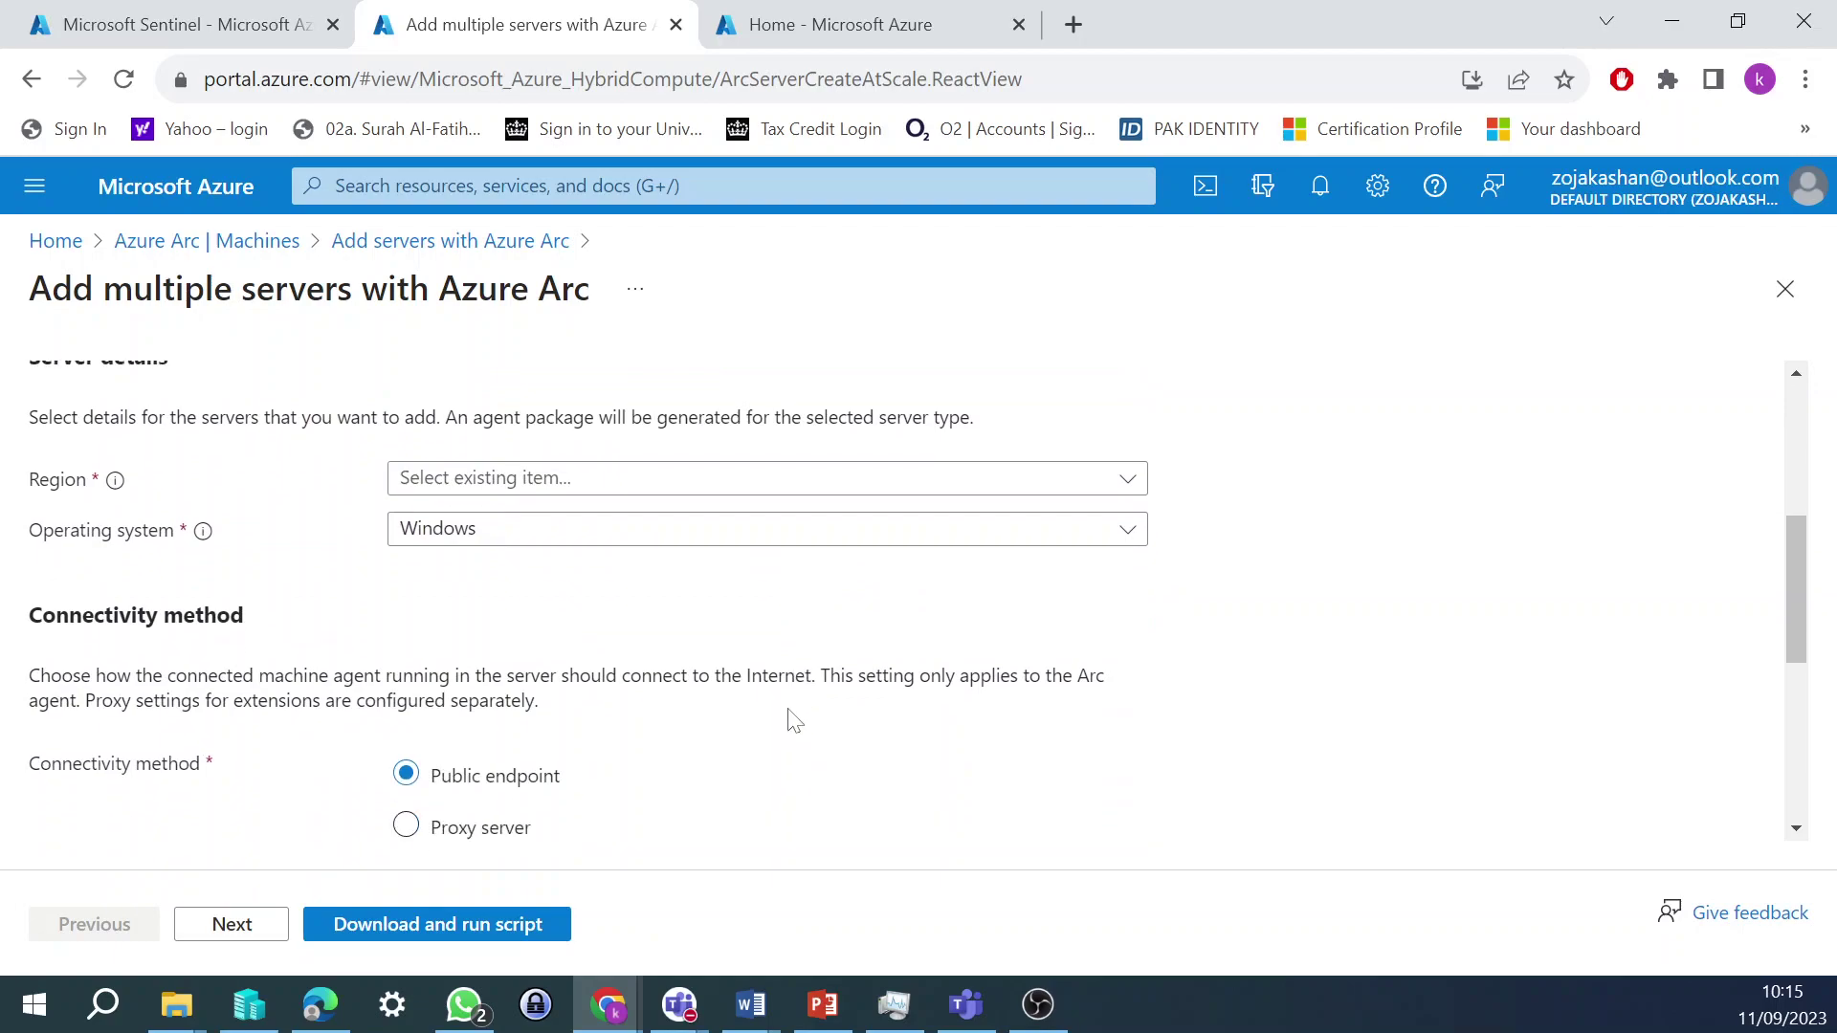
pyautogui.click(583, 490)
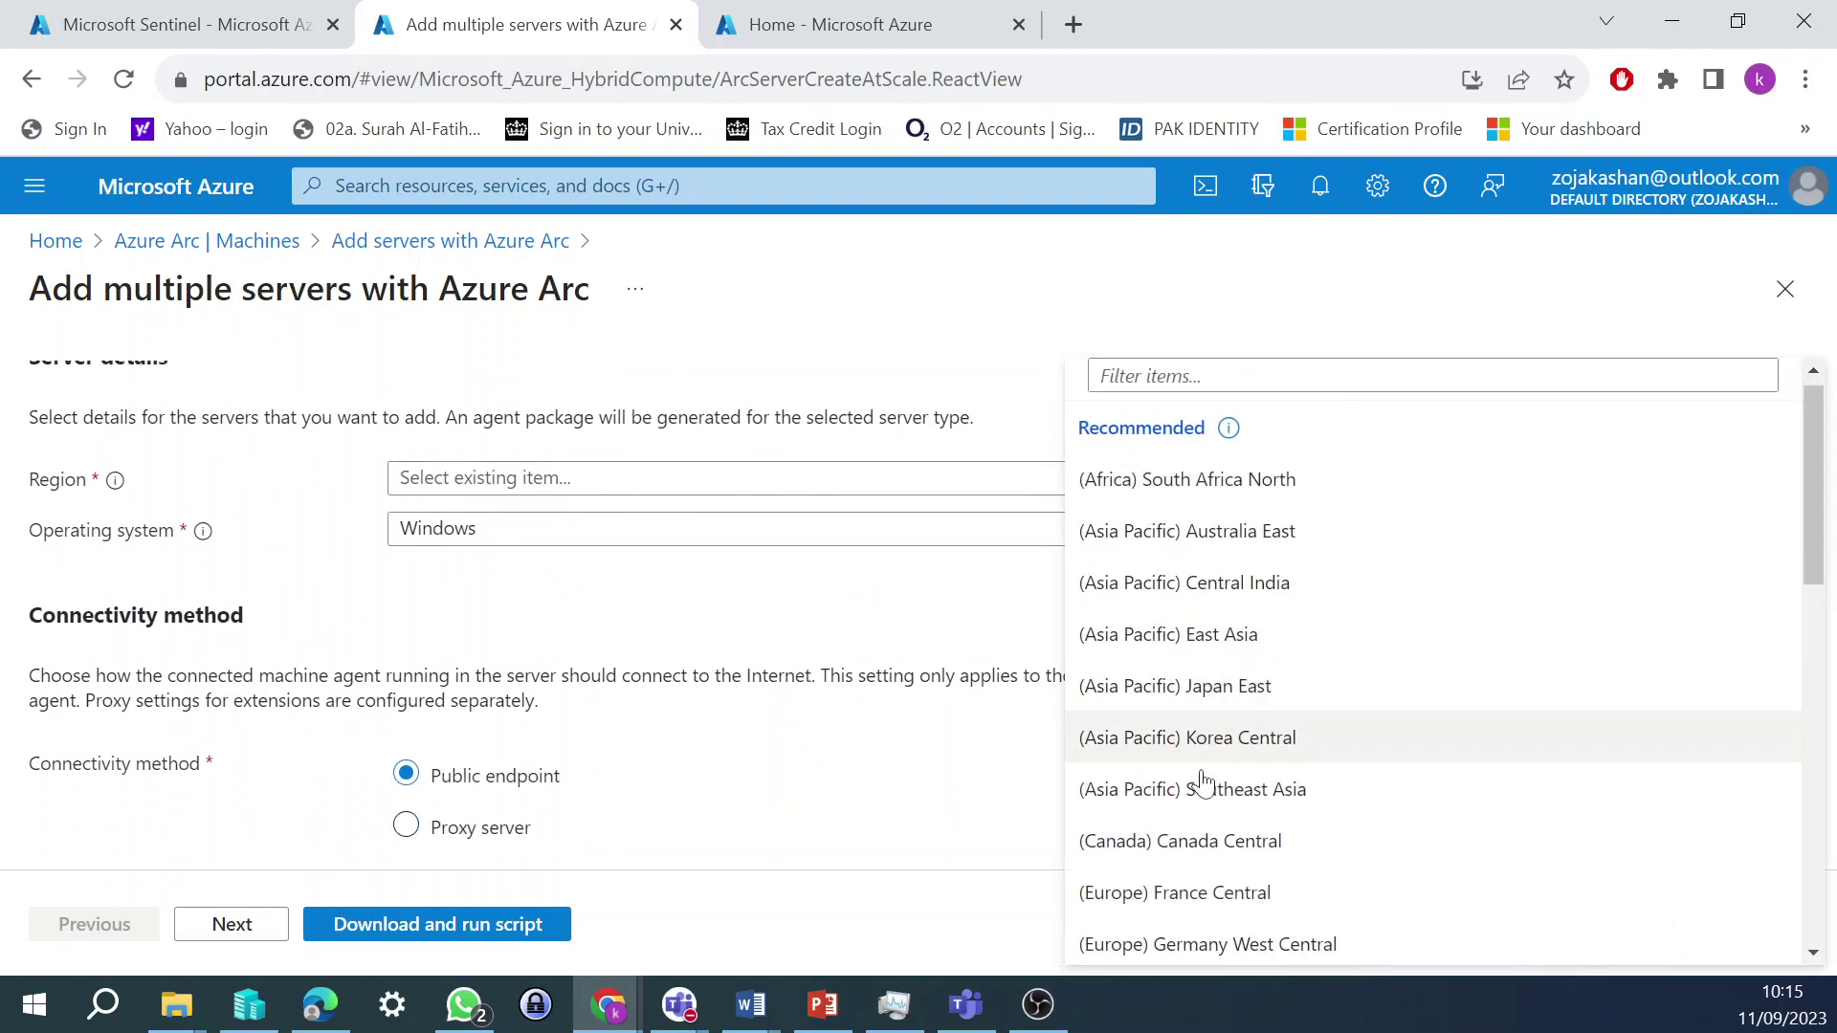
pyautogui.scroll(-3, 1100, 832)
pyautogui.click(1158, 885)
pyautogui.scroll(-3, 766, 680)
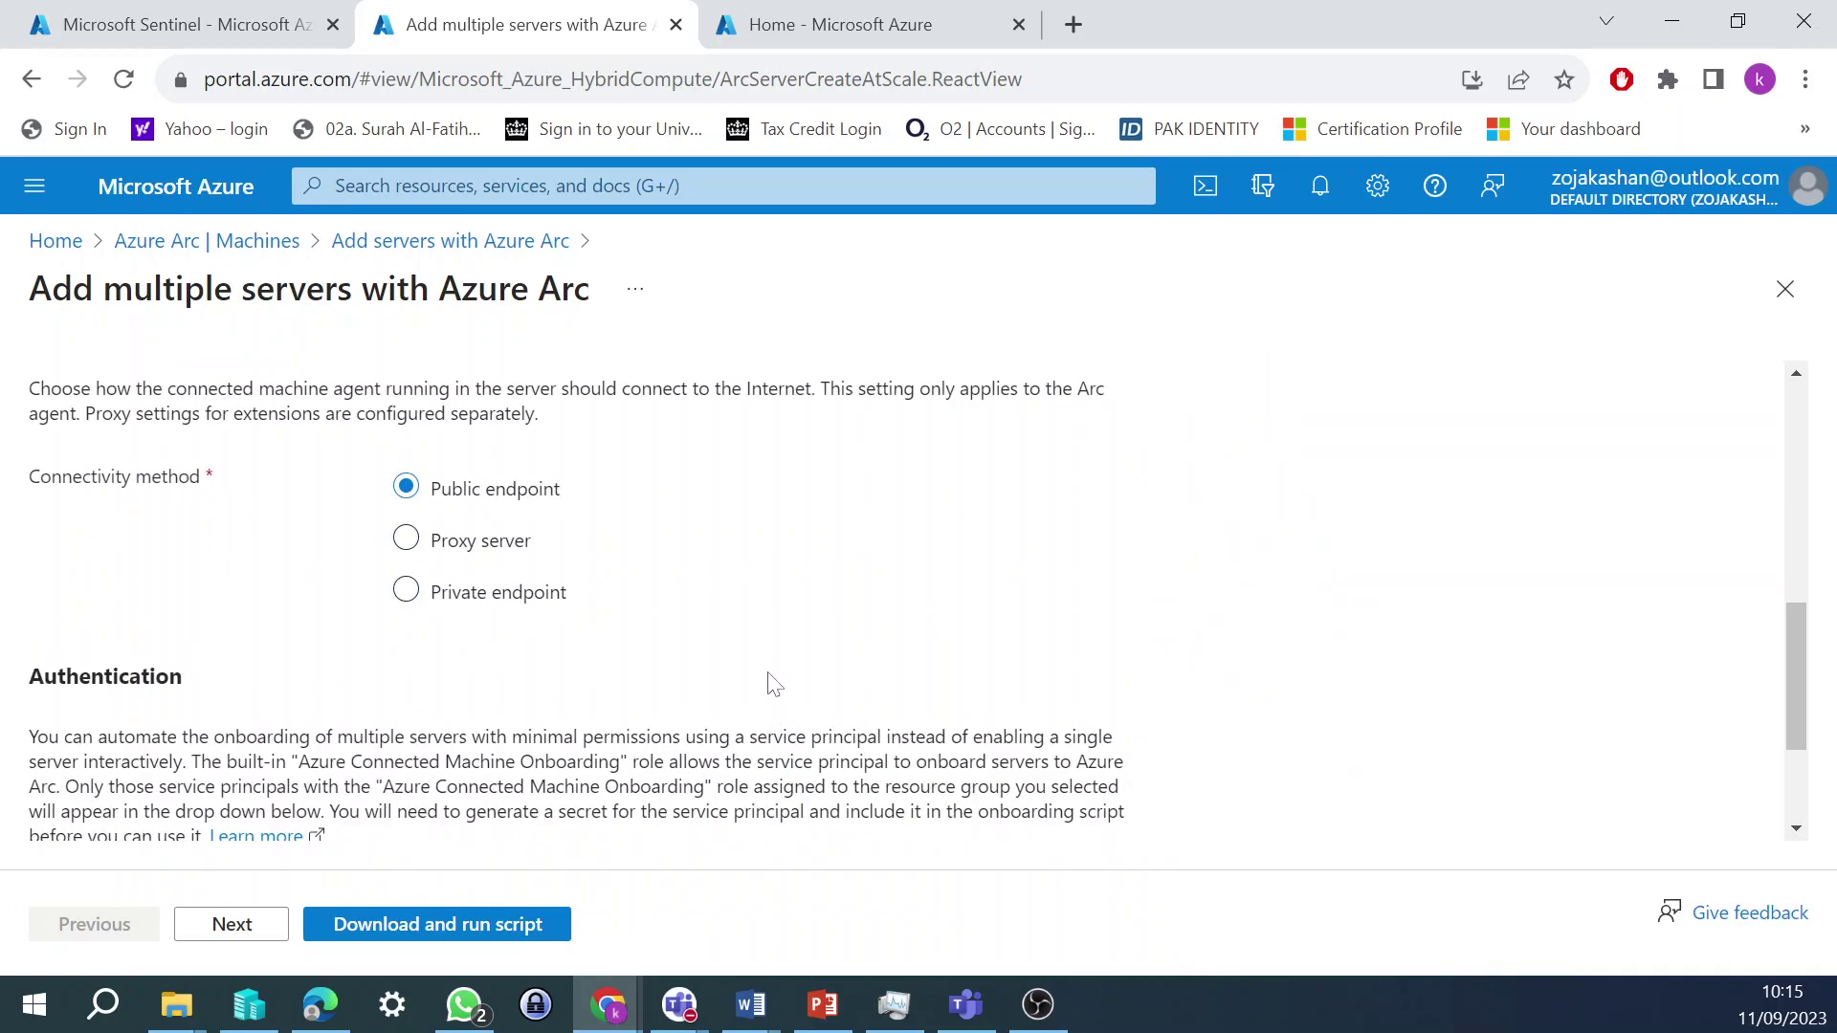
# - Try Linux as the servers' operating system and switch it back to Windows
pyautogui.scroll(3, 770, 641)
pyautogui.click(717, 534)
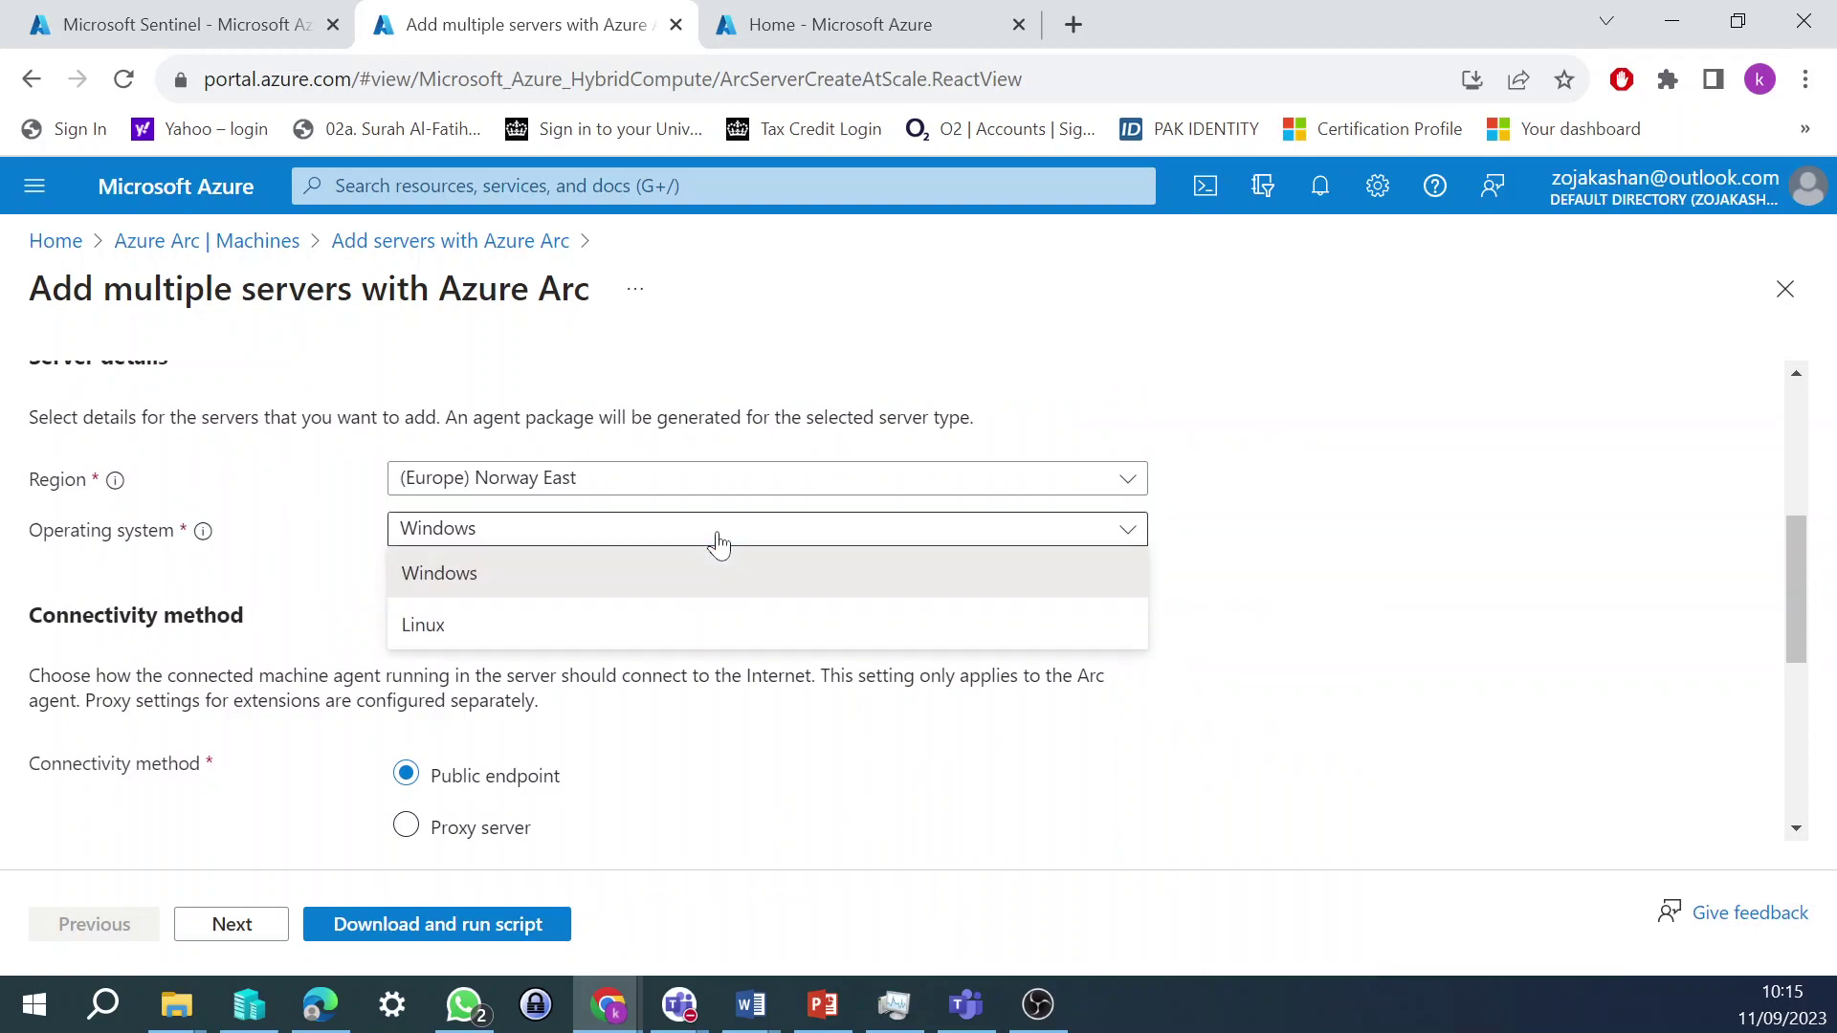
pyautogui.click(669, 620)
pyautogui.click(698, 536)
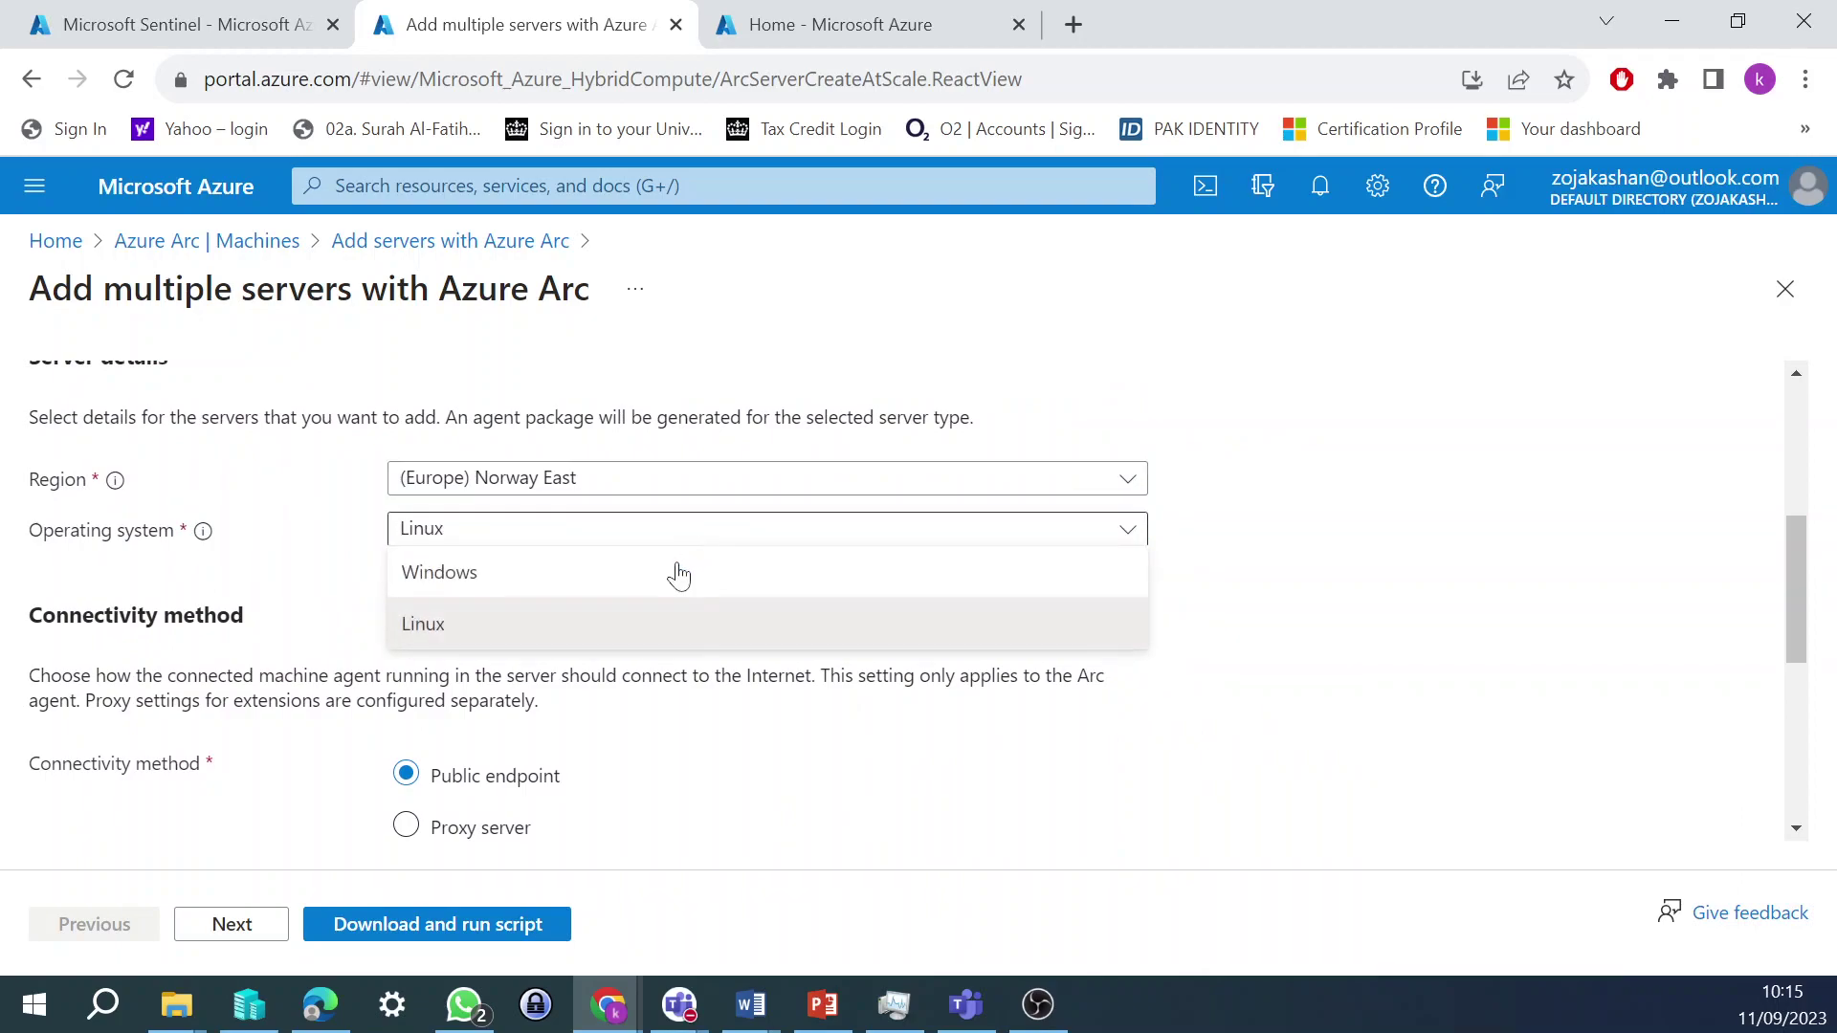
pyautogui.click(637, 585)
# - Keep the public endpoint connectivity, leave the service principal empty and go to the download and run script stage
pyautogui.scroll(-2, 758, 760)
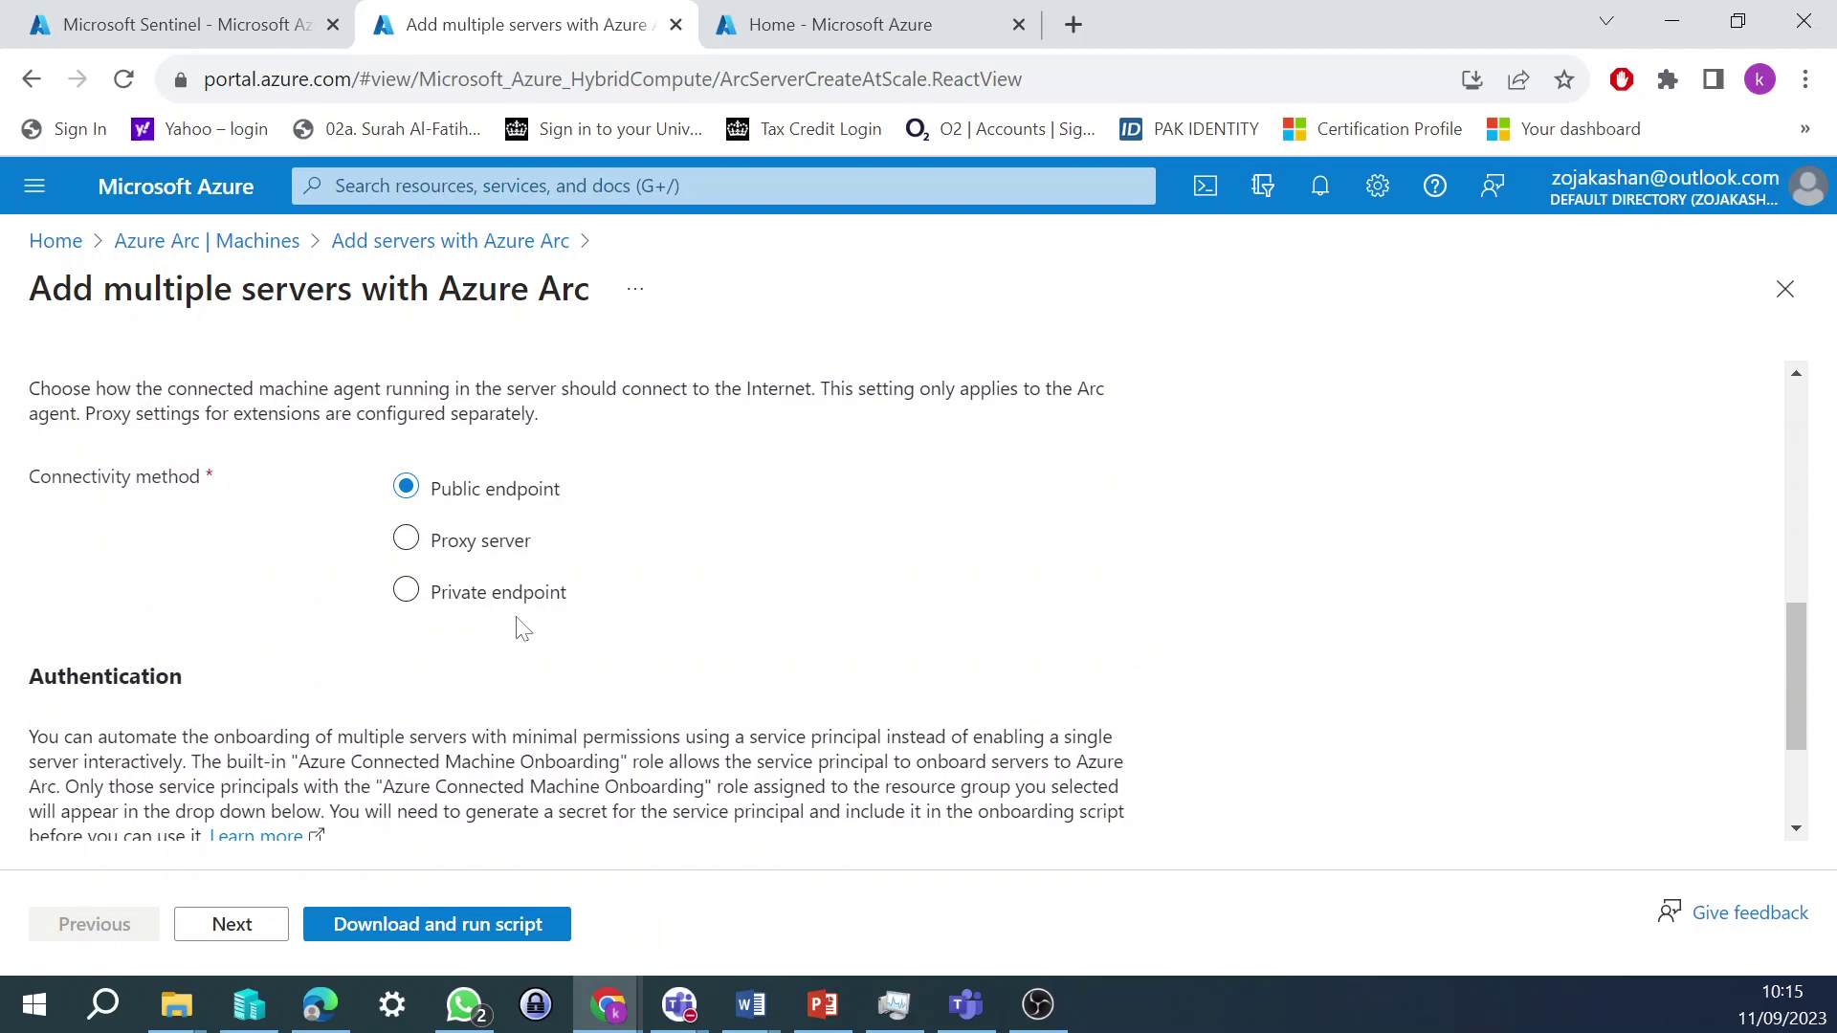
pyautogui.scroll(-3, 522, 627)
pyautogui.scroll(-1, 430, 785)
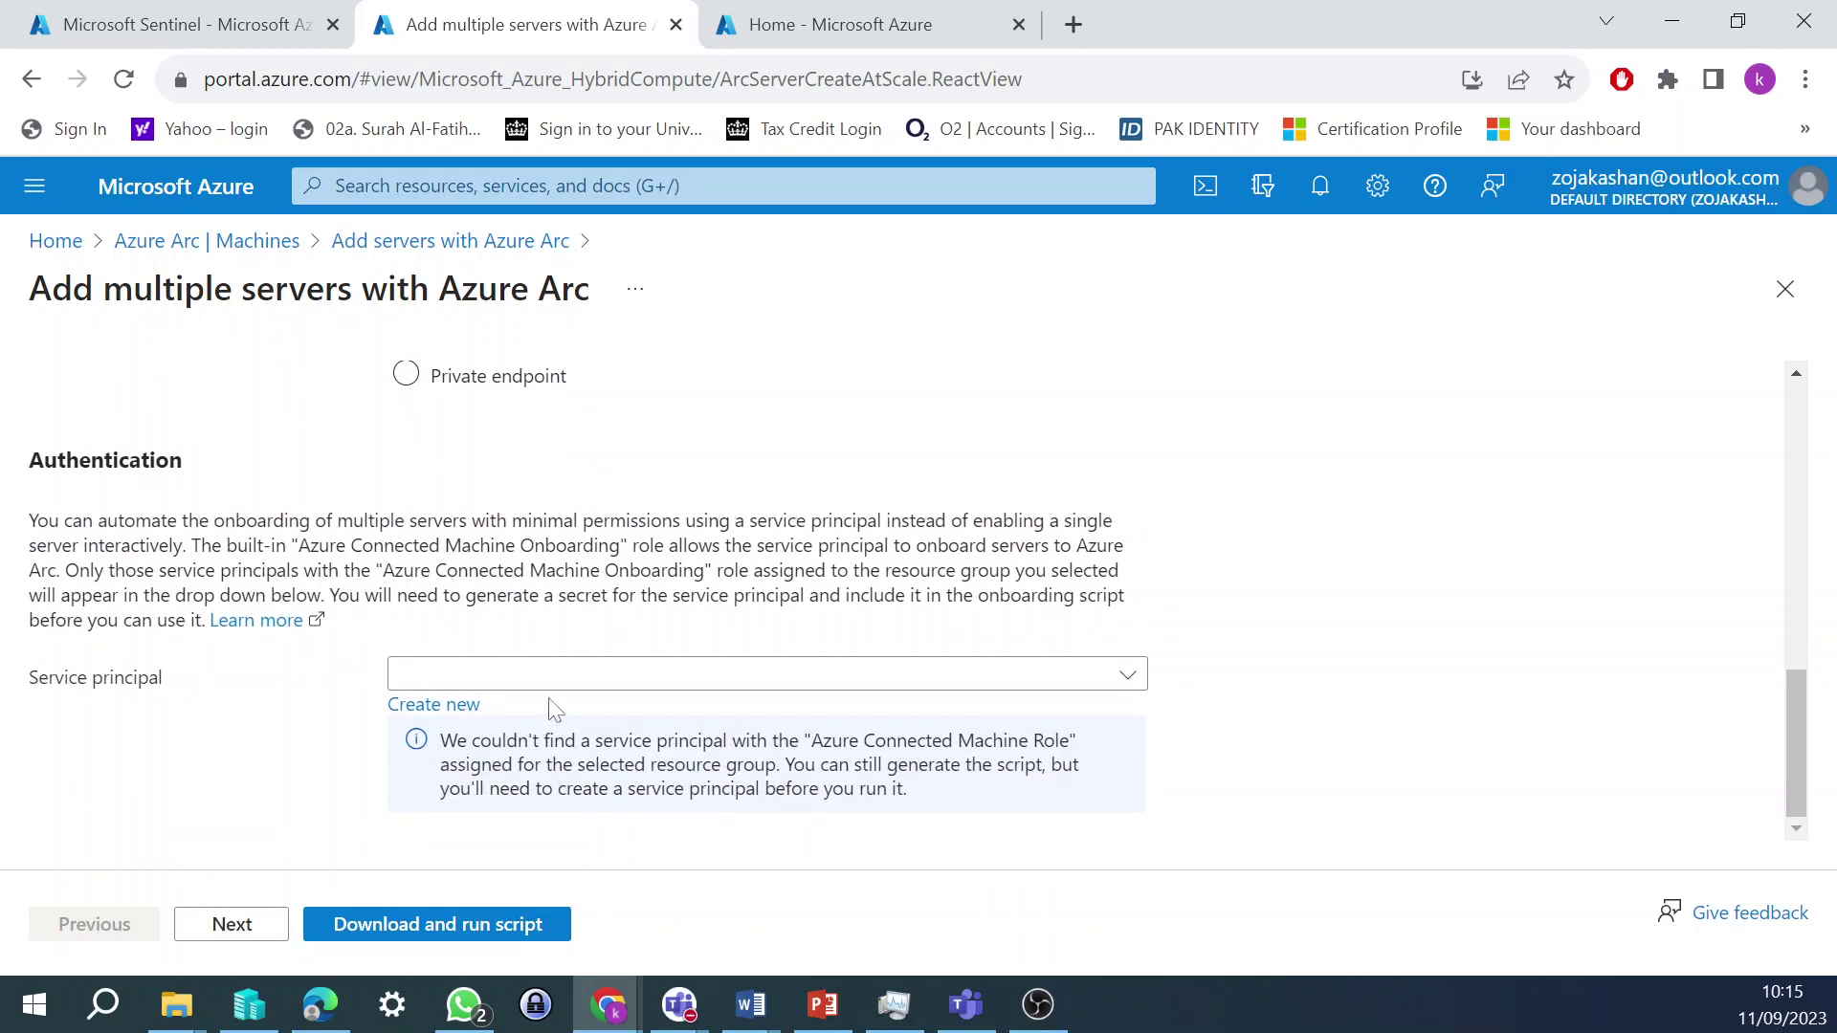
pyautogui.click(611, 683)
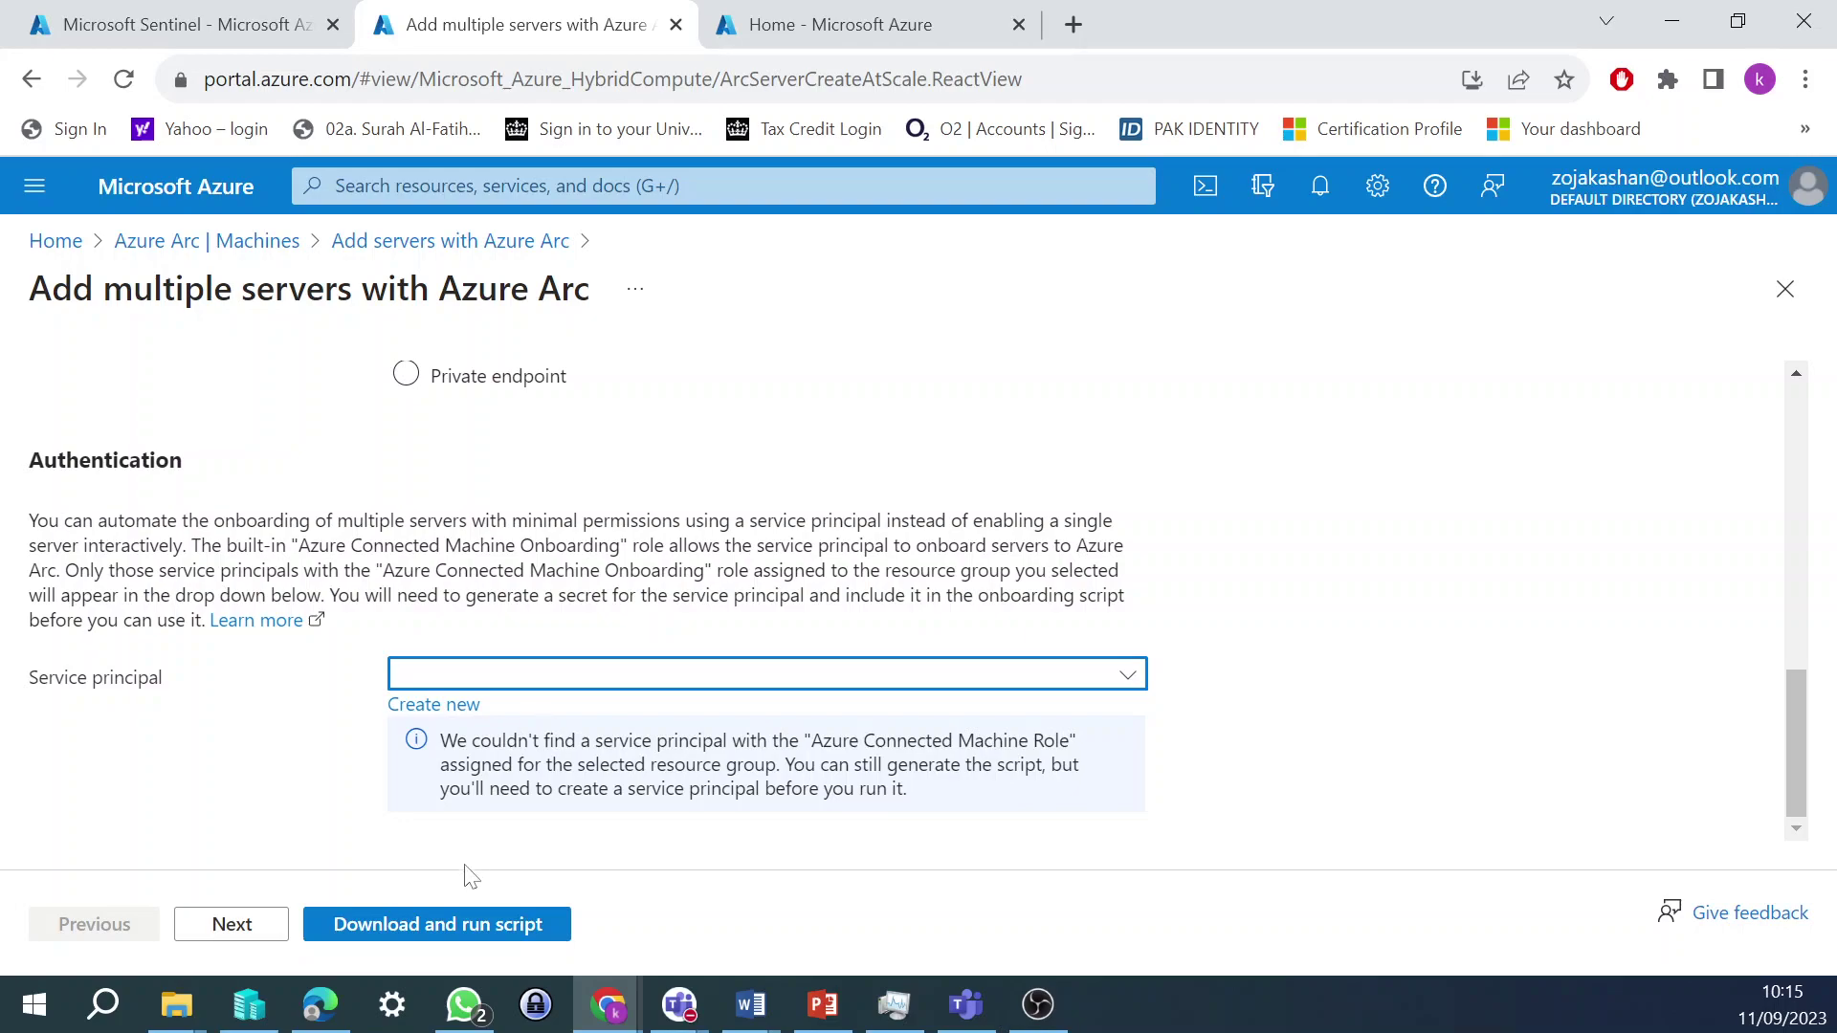
pyautogui.click(442, 923)
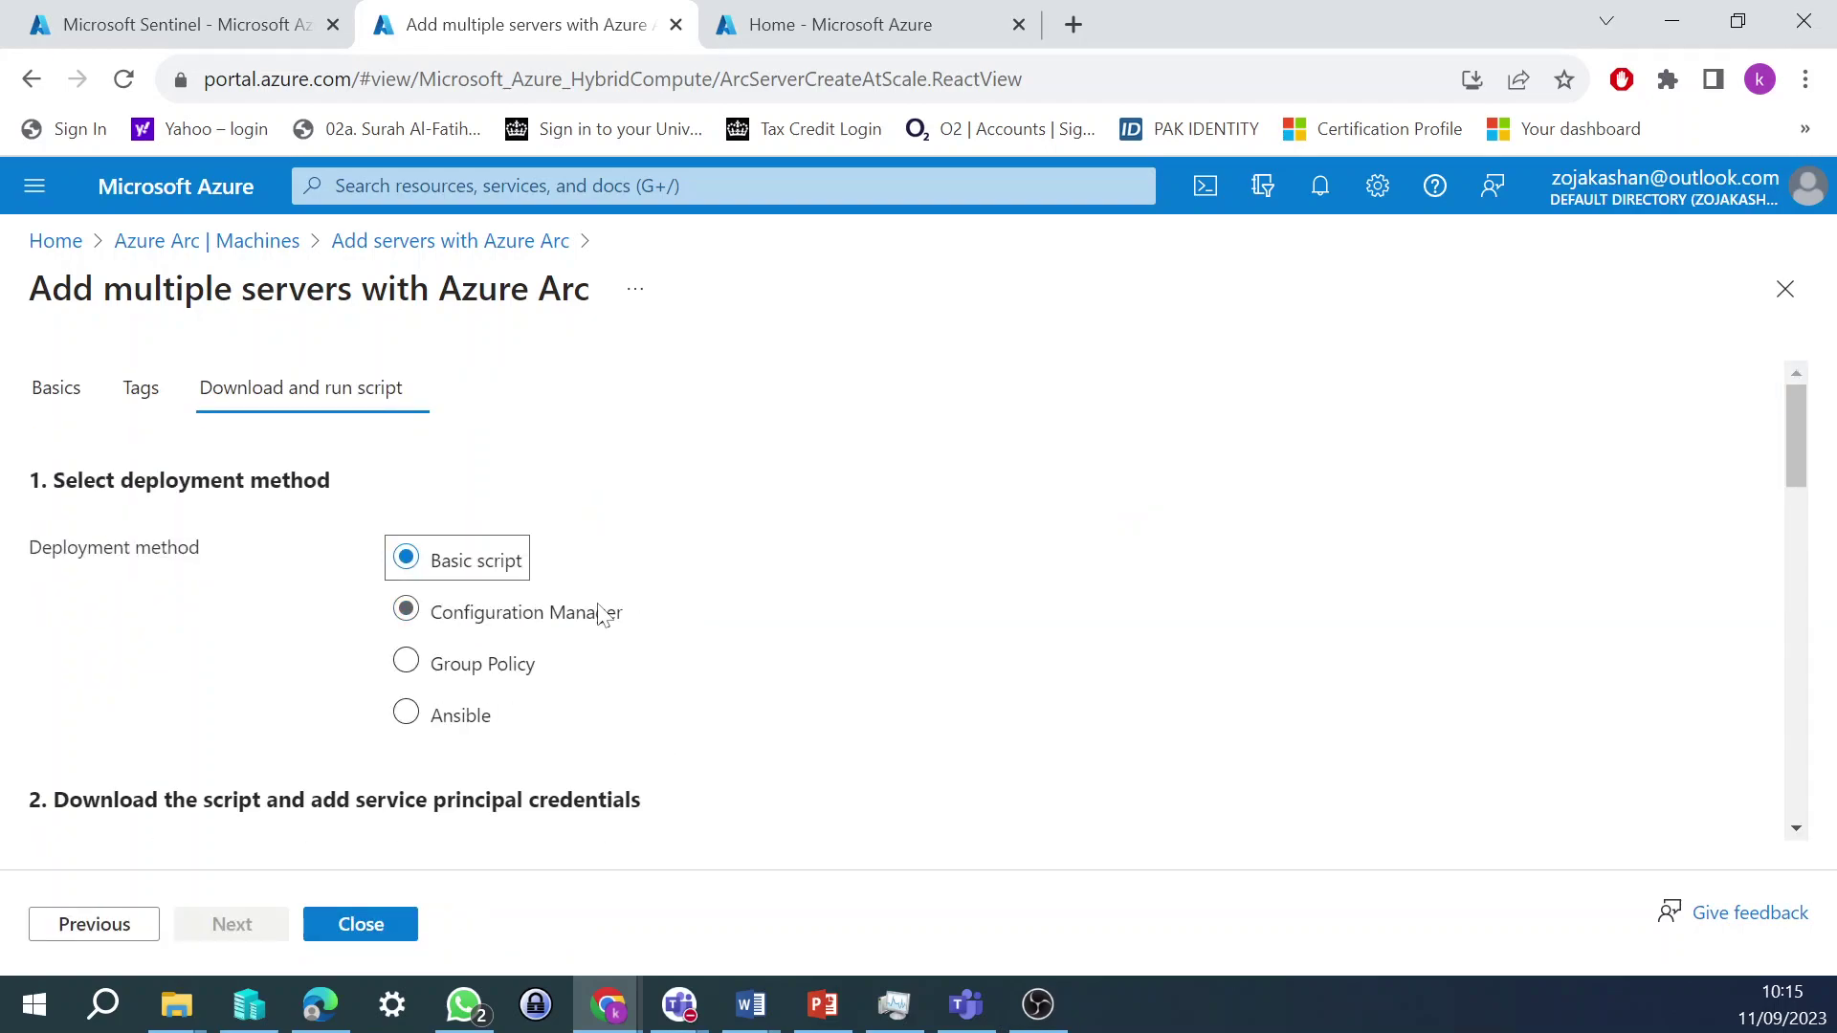
# - Examine the deployment methods, the generated onboarding script and its download option
pyautogui.scroll(-6, 605, 615)
pyautogui.scroll(-5, 1428, 574)
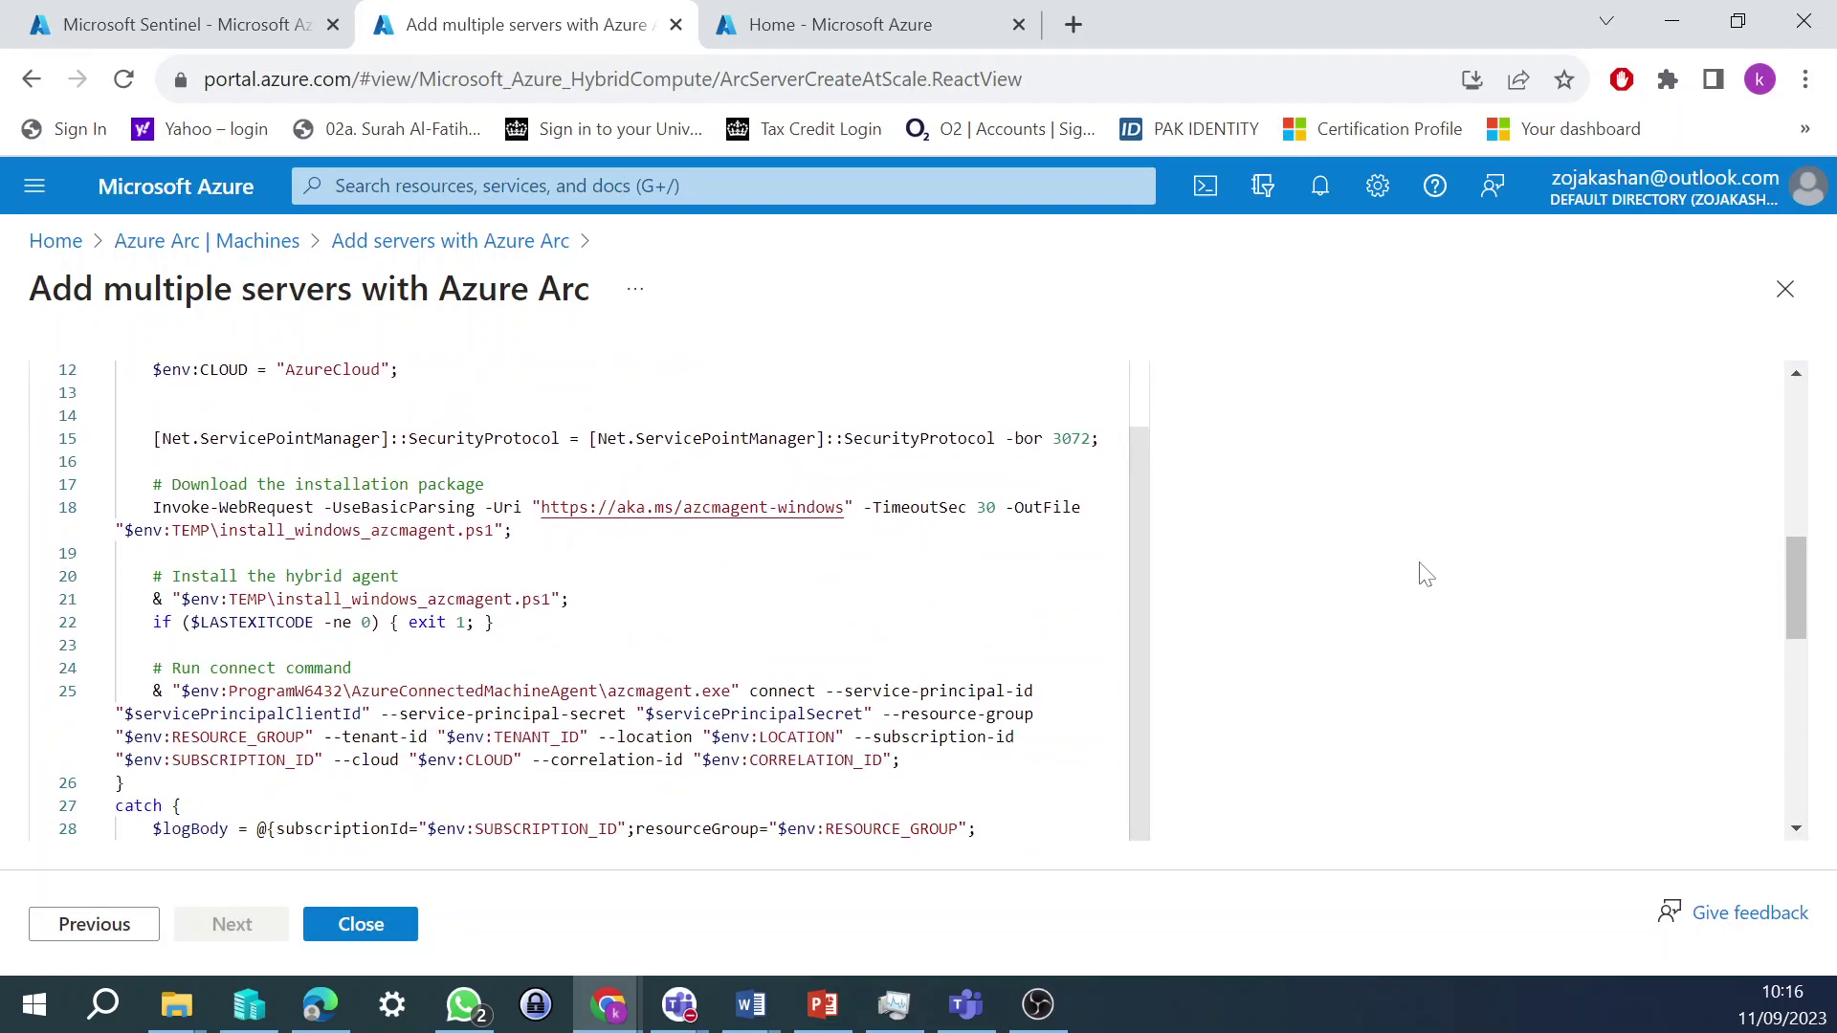
pyautogui.scroll(3, 1244, 622)
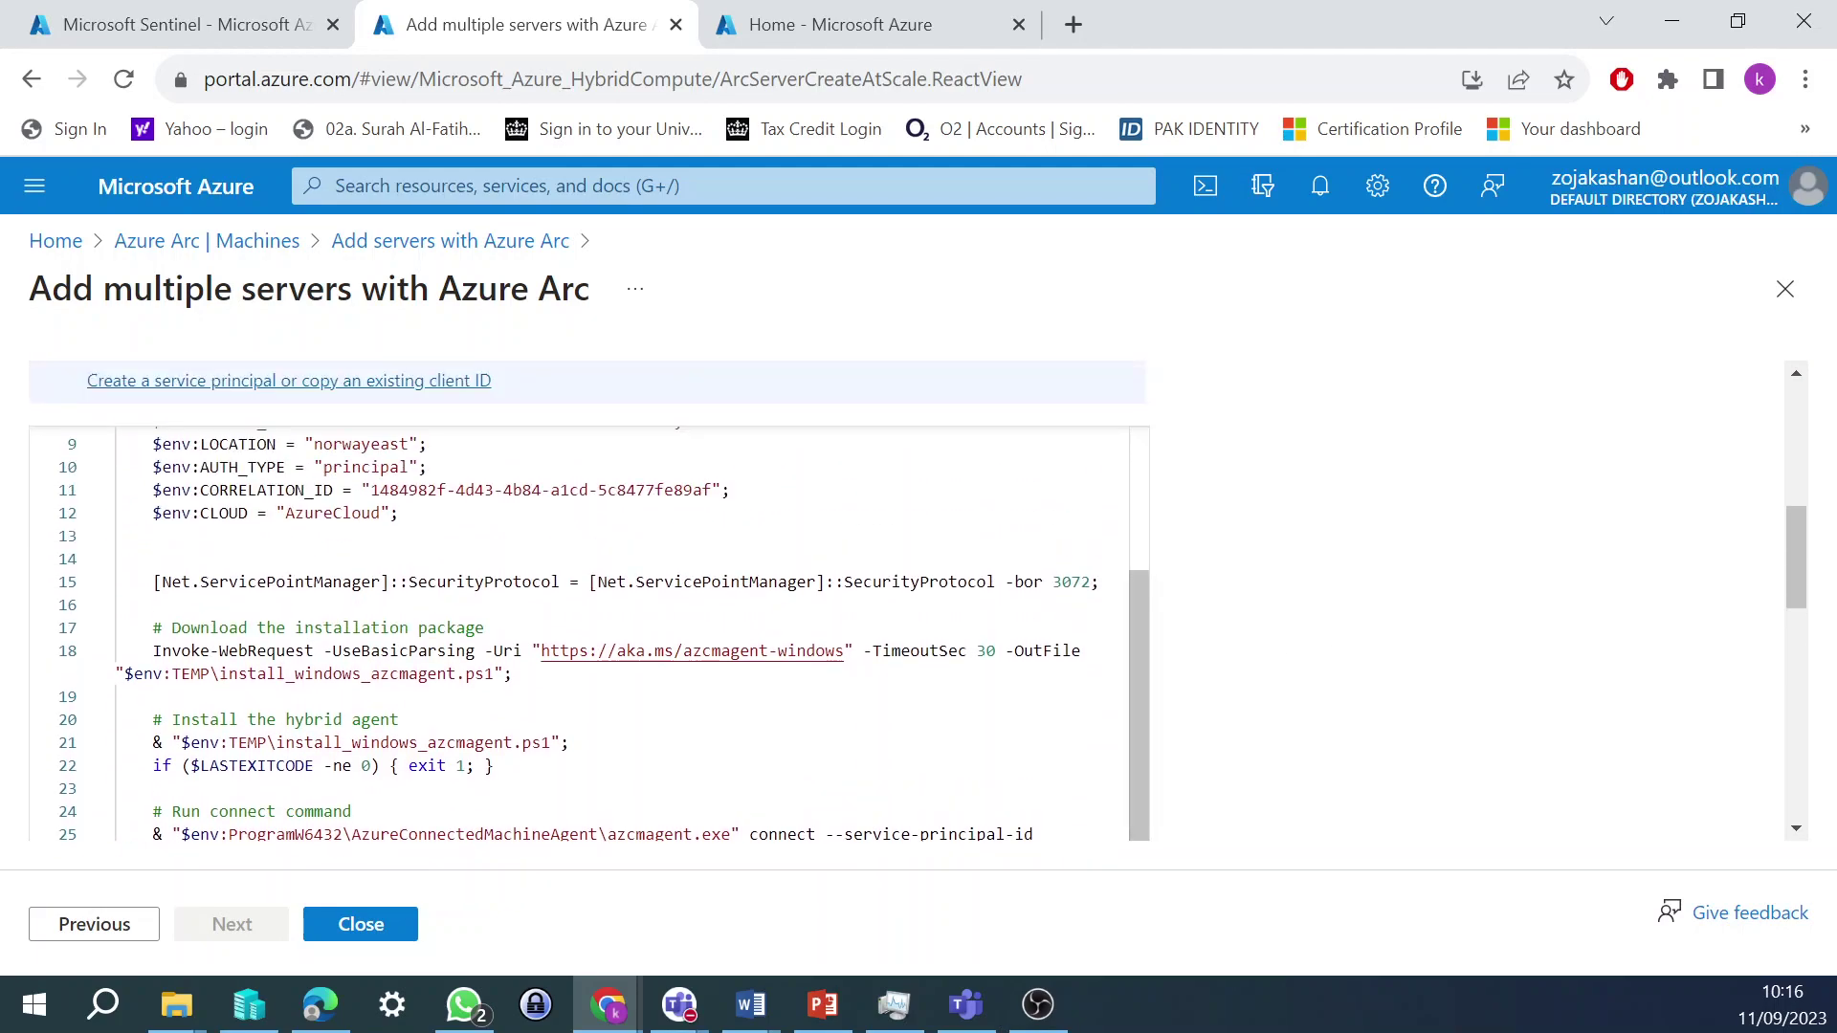
pyautogui.scroll(1, 588, 631)
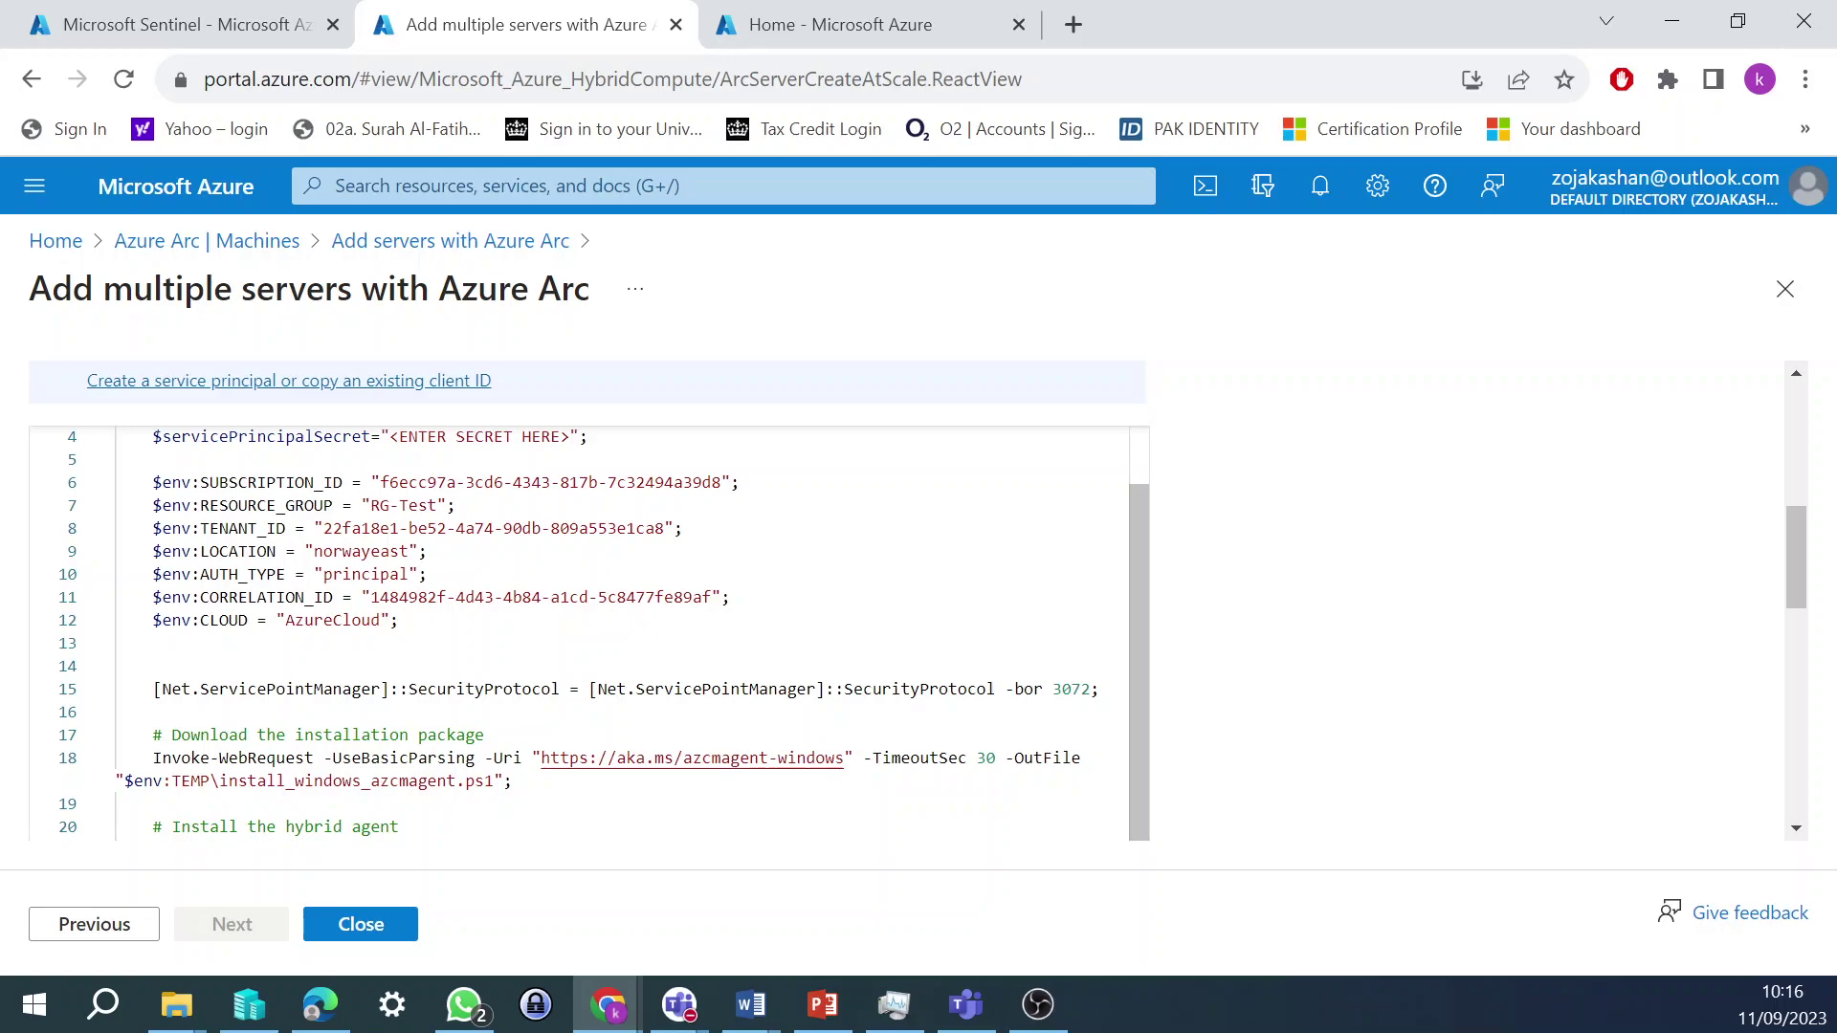
pyautogui.scroll(-6, 589, 631)
pyautogui.scroll(1, 588, 464)
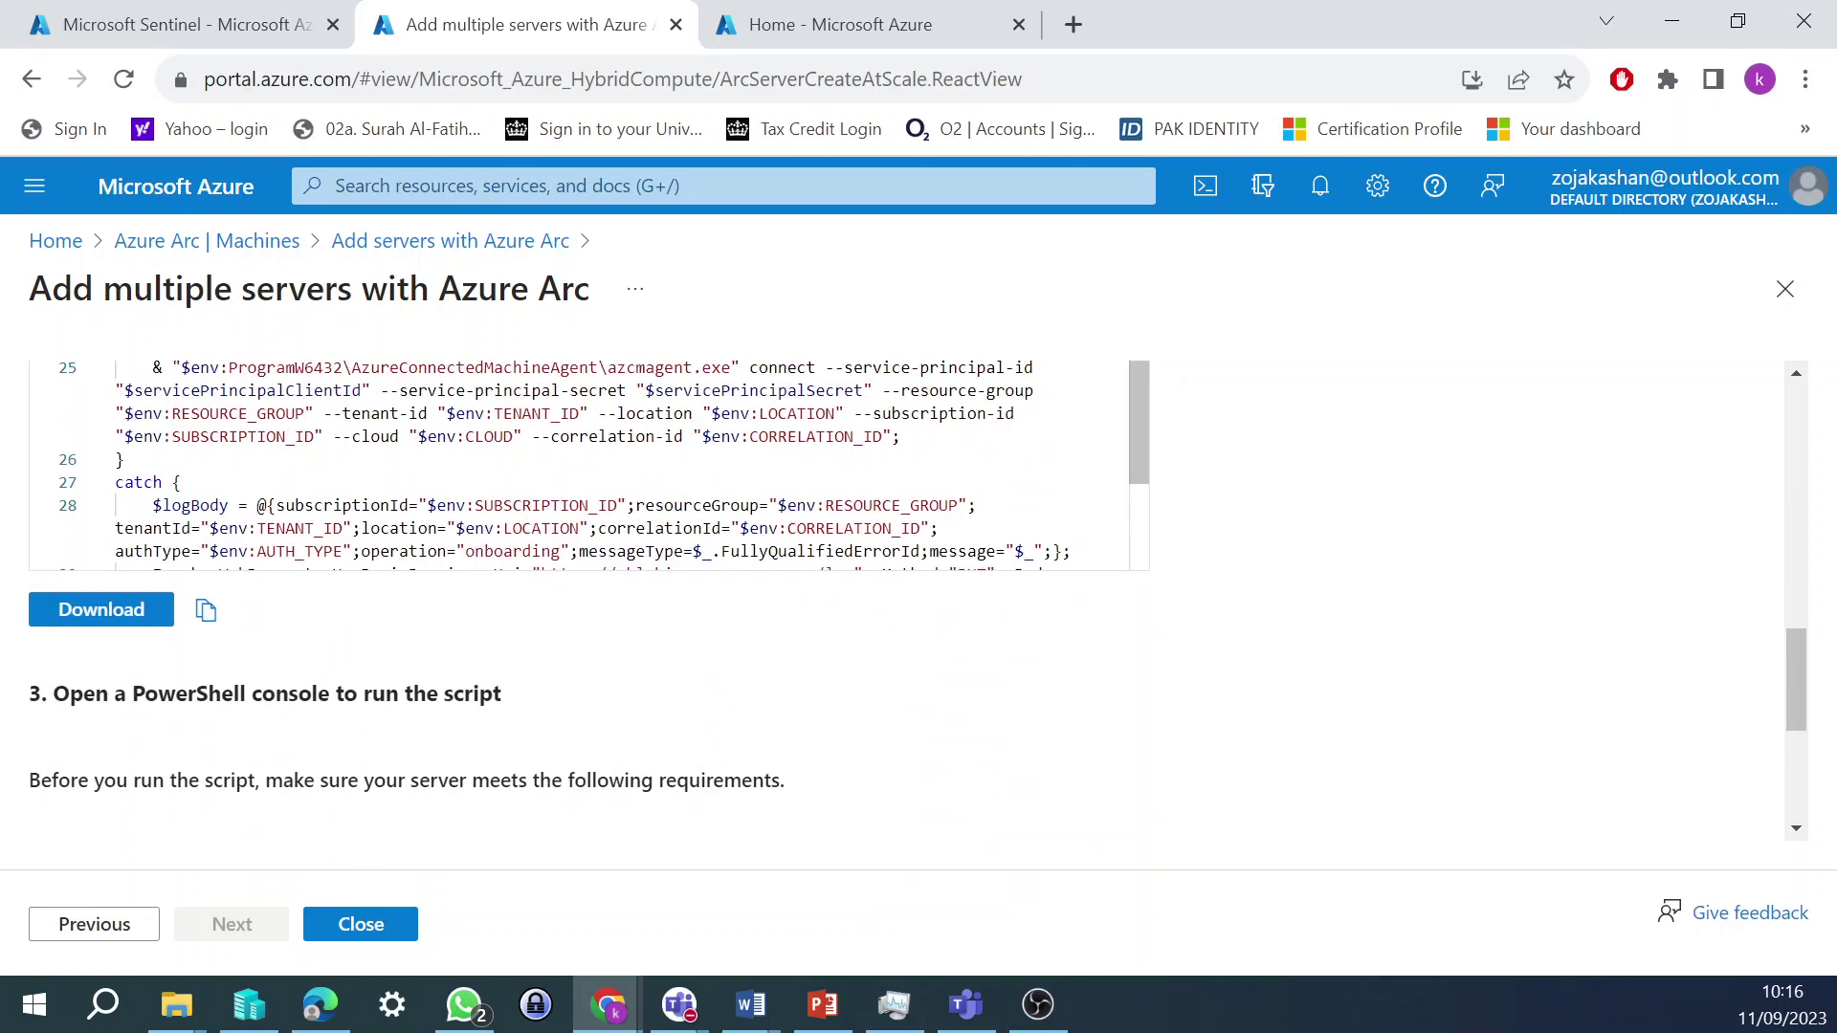
pyautogui.scroll(2, 588, 536)
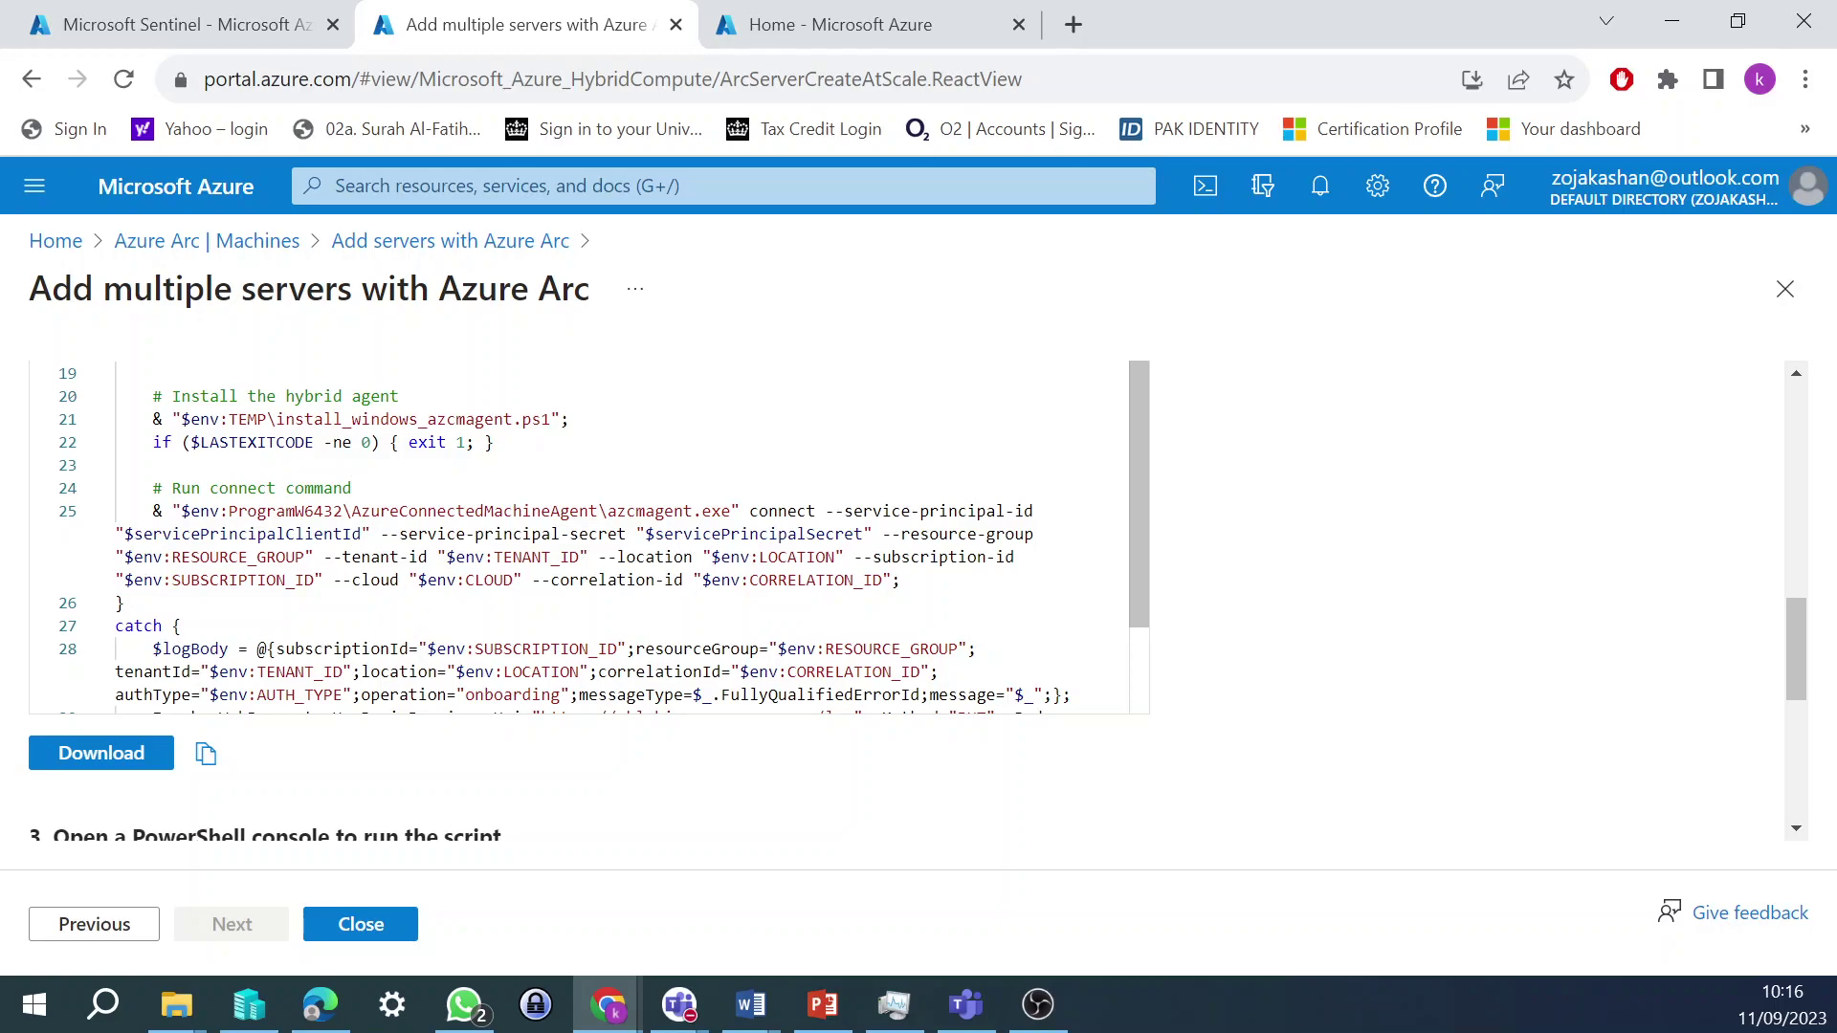
pyautogui.scroll(7, 1164, 705)
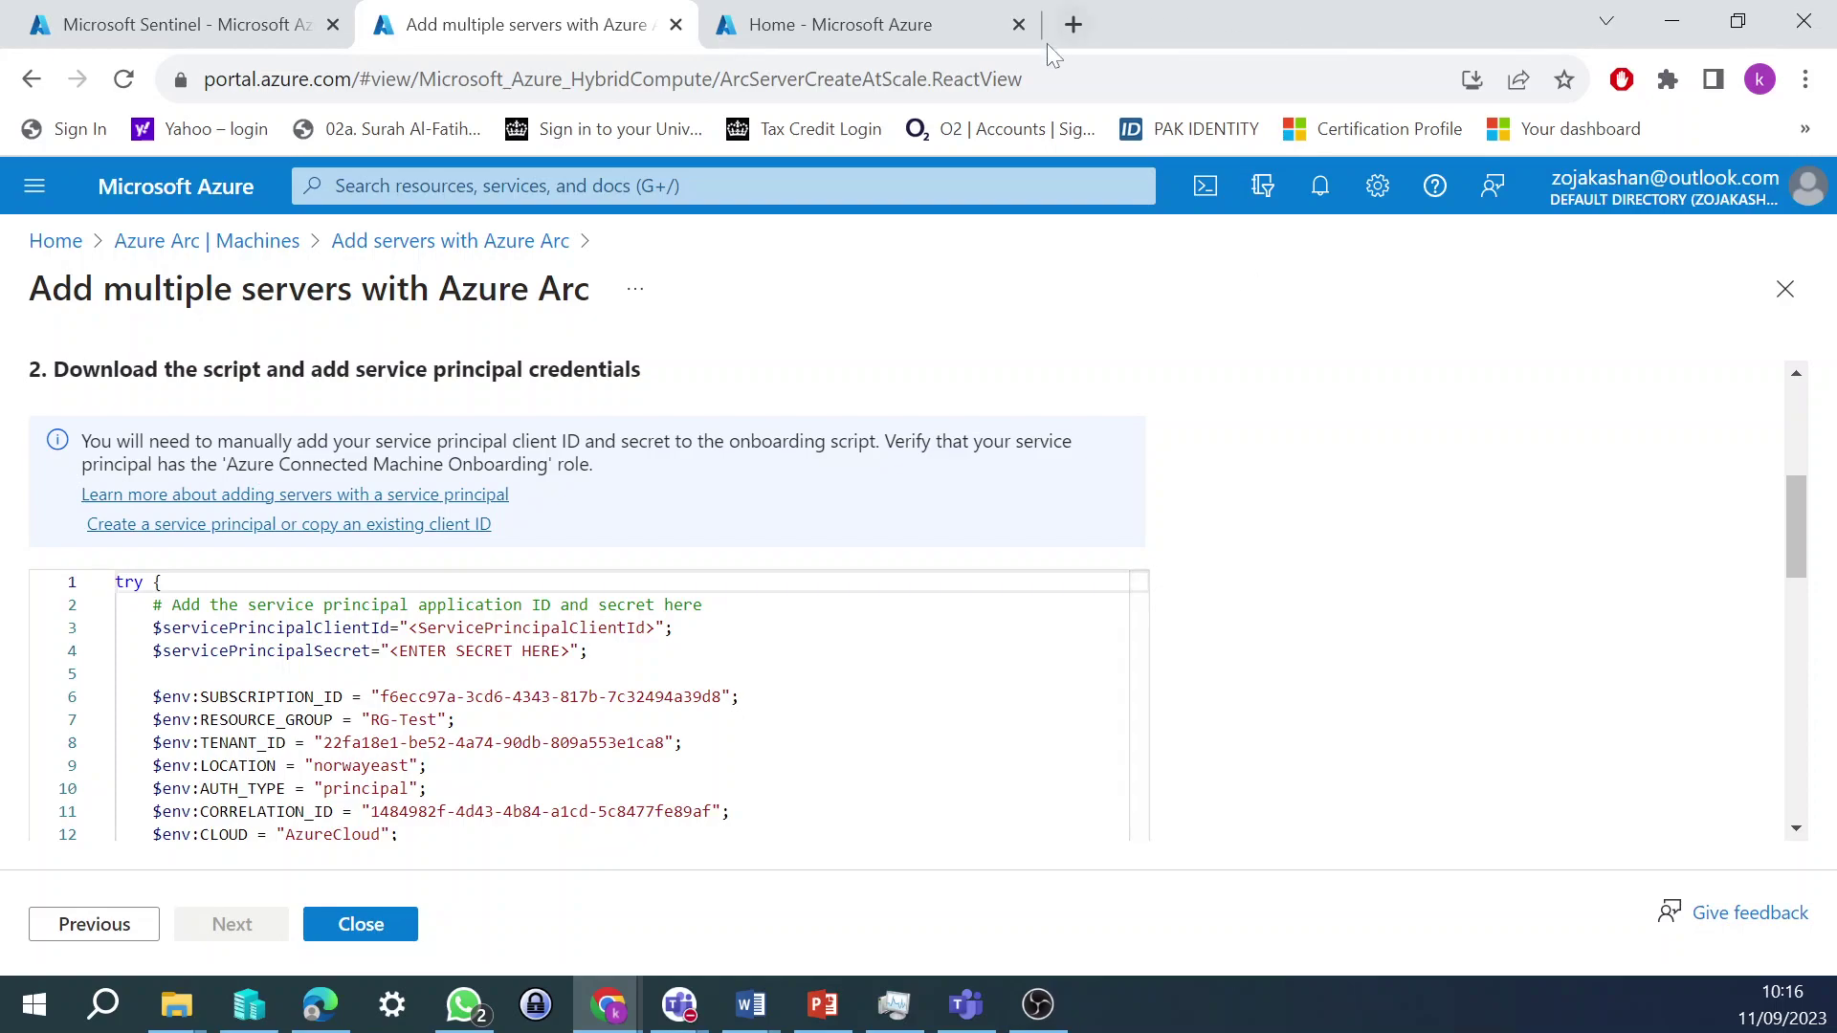
# - Search Google for "download adob reader" in a new tab and open Adobe's Acrobat Reader page
pyautogui.click(1072, 24)
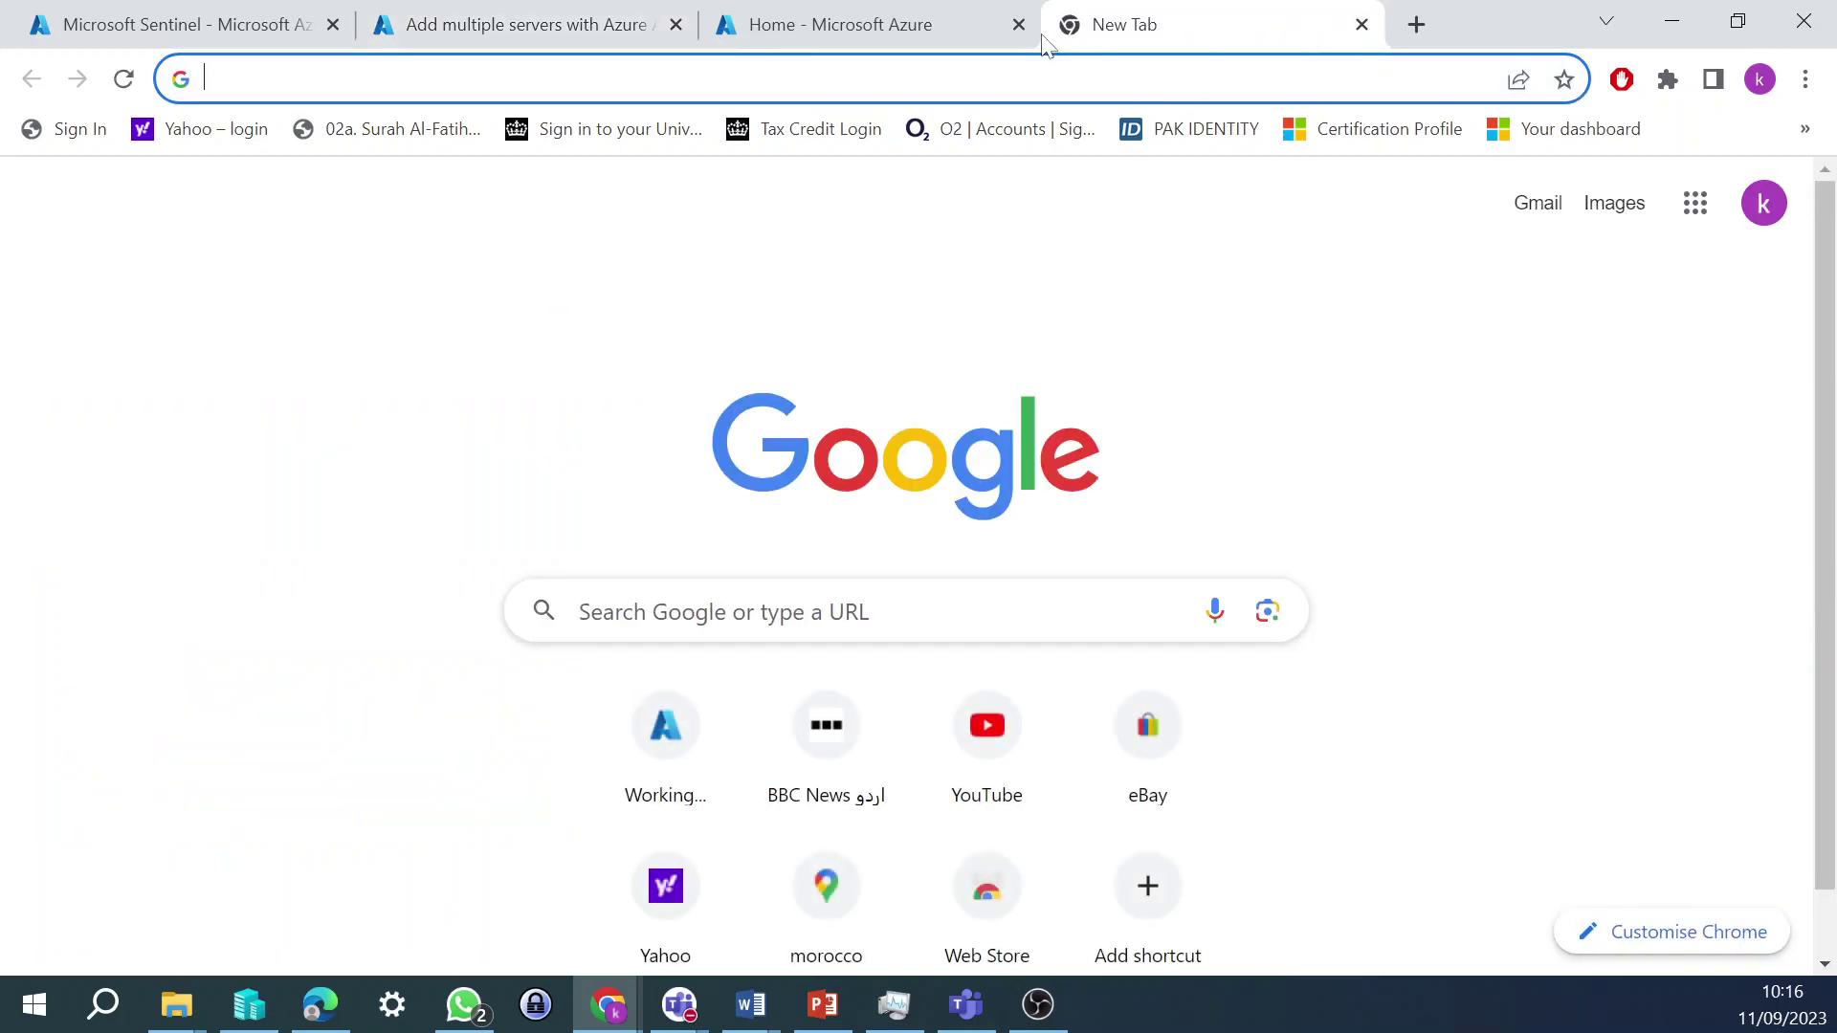
pyautogui.write('download ')
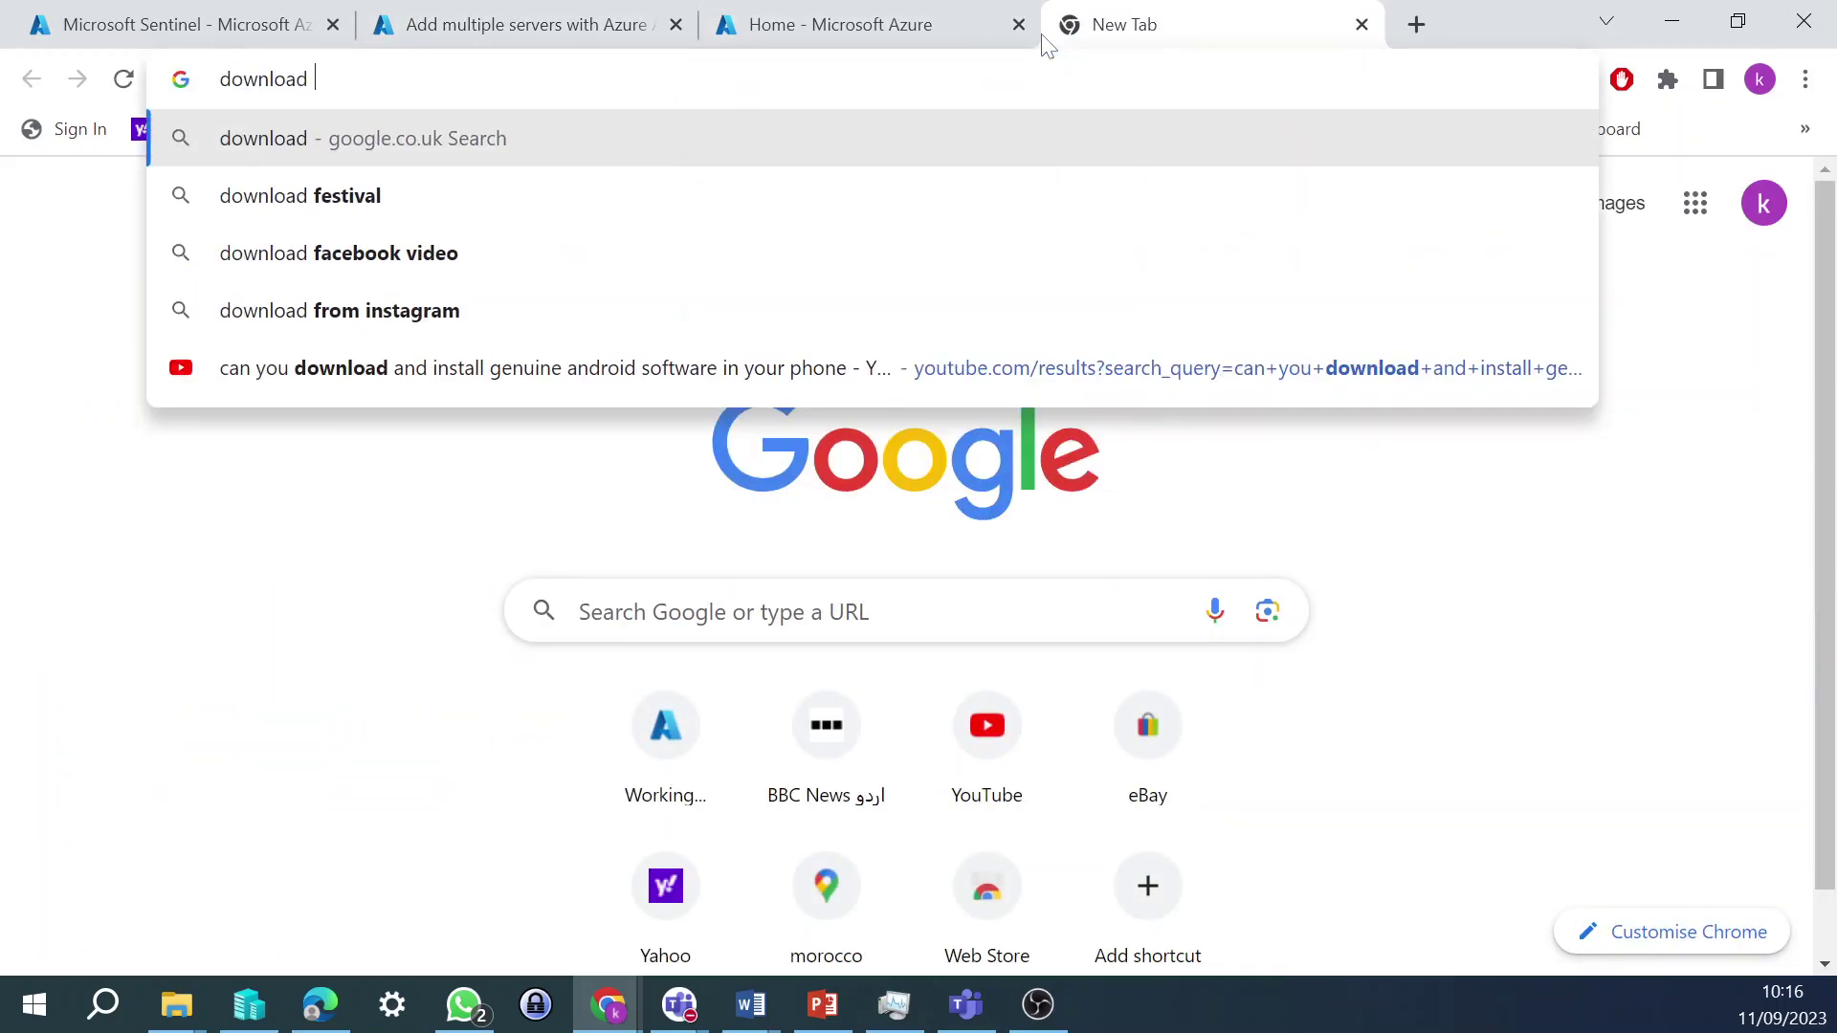
pyautogui.write('adob re reader')
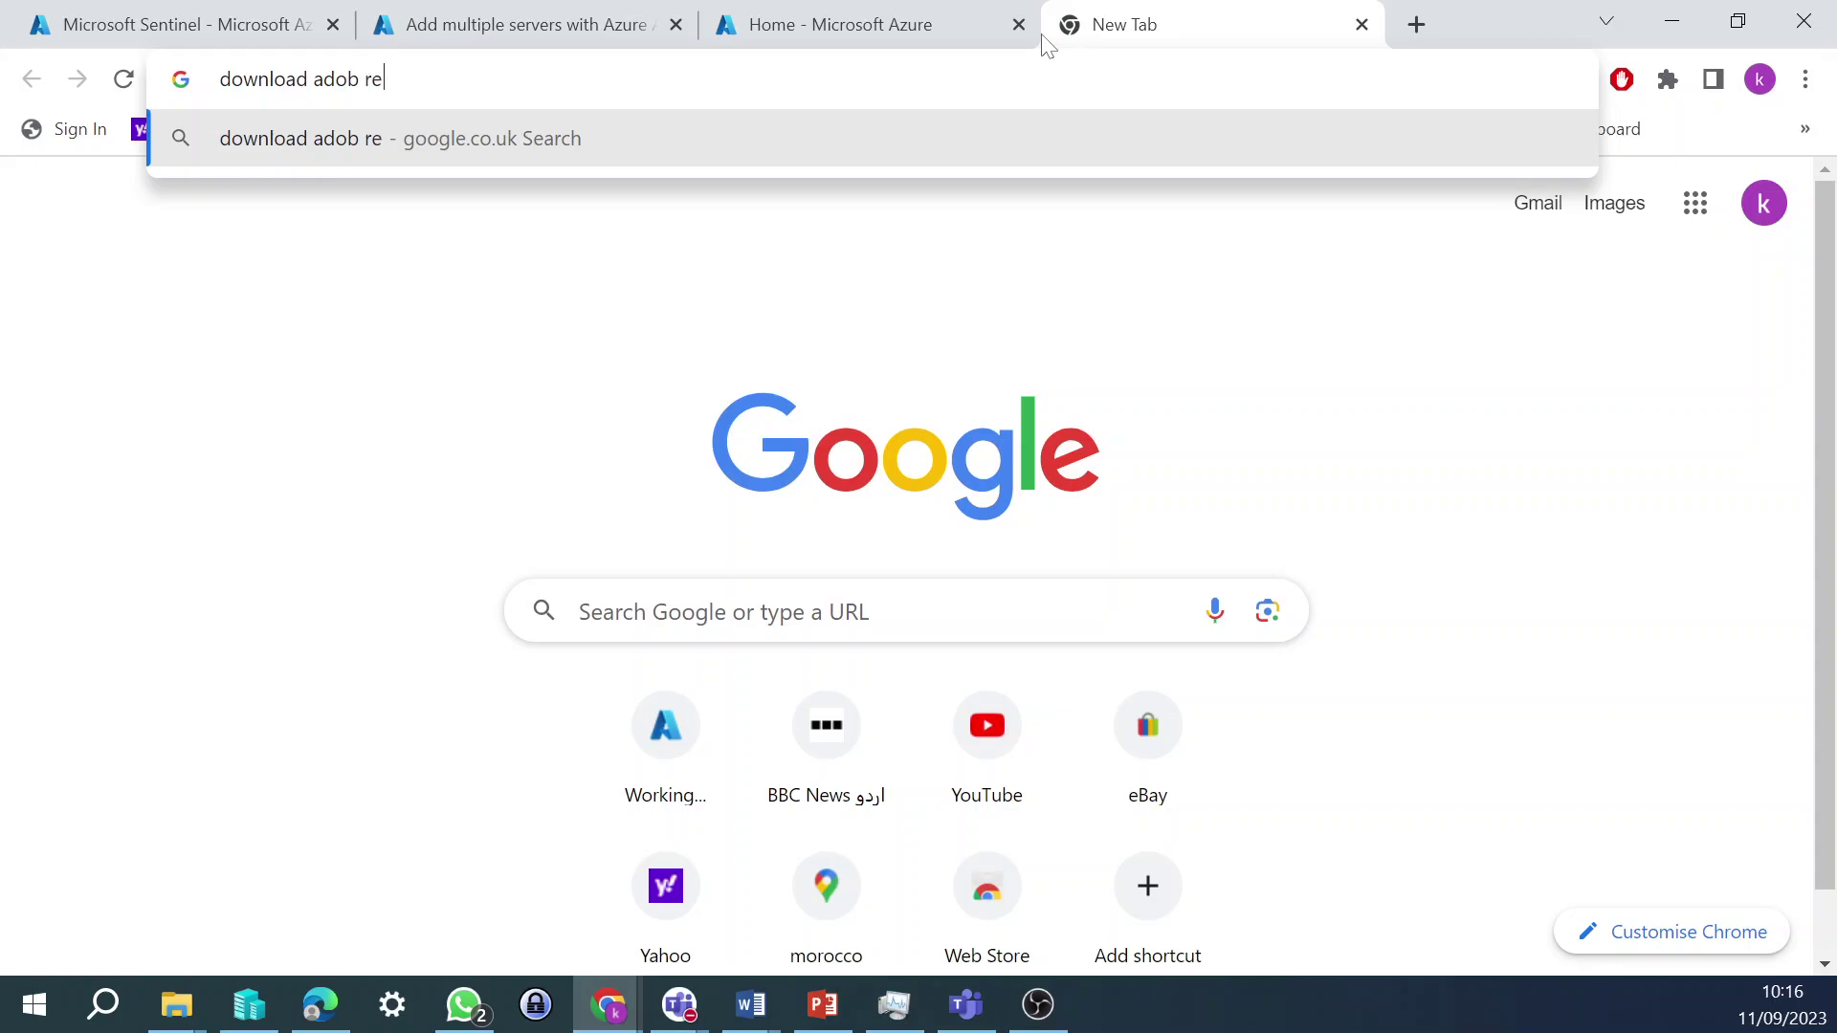
pyautogui.press('Return')
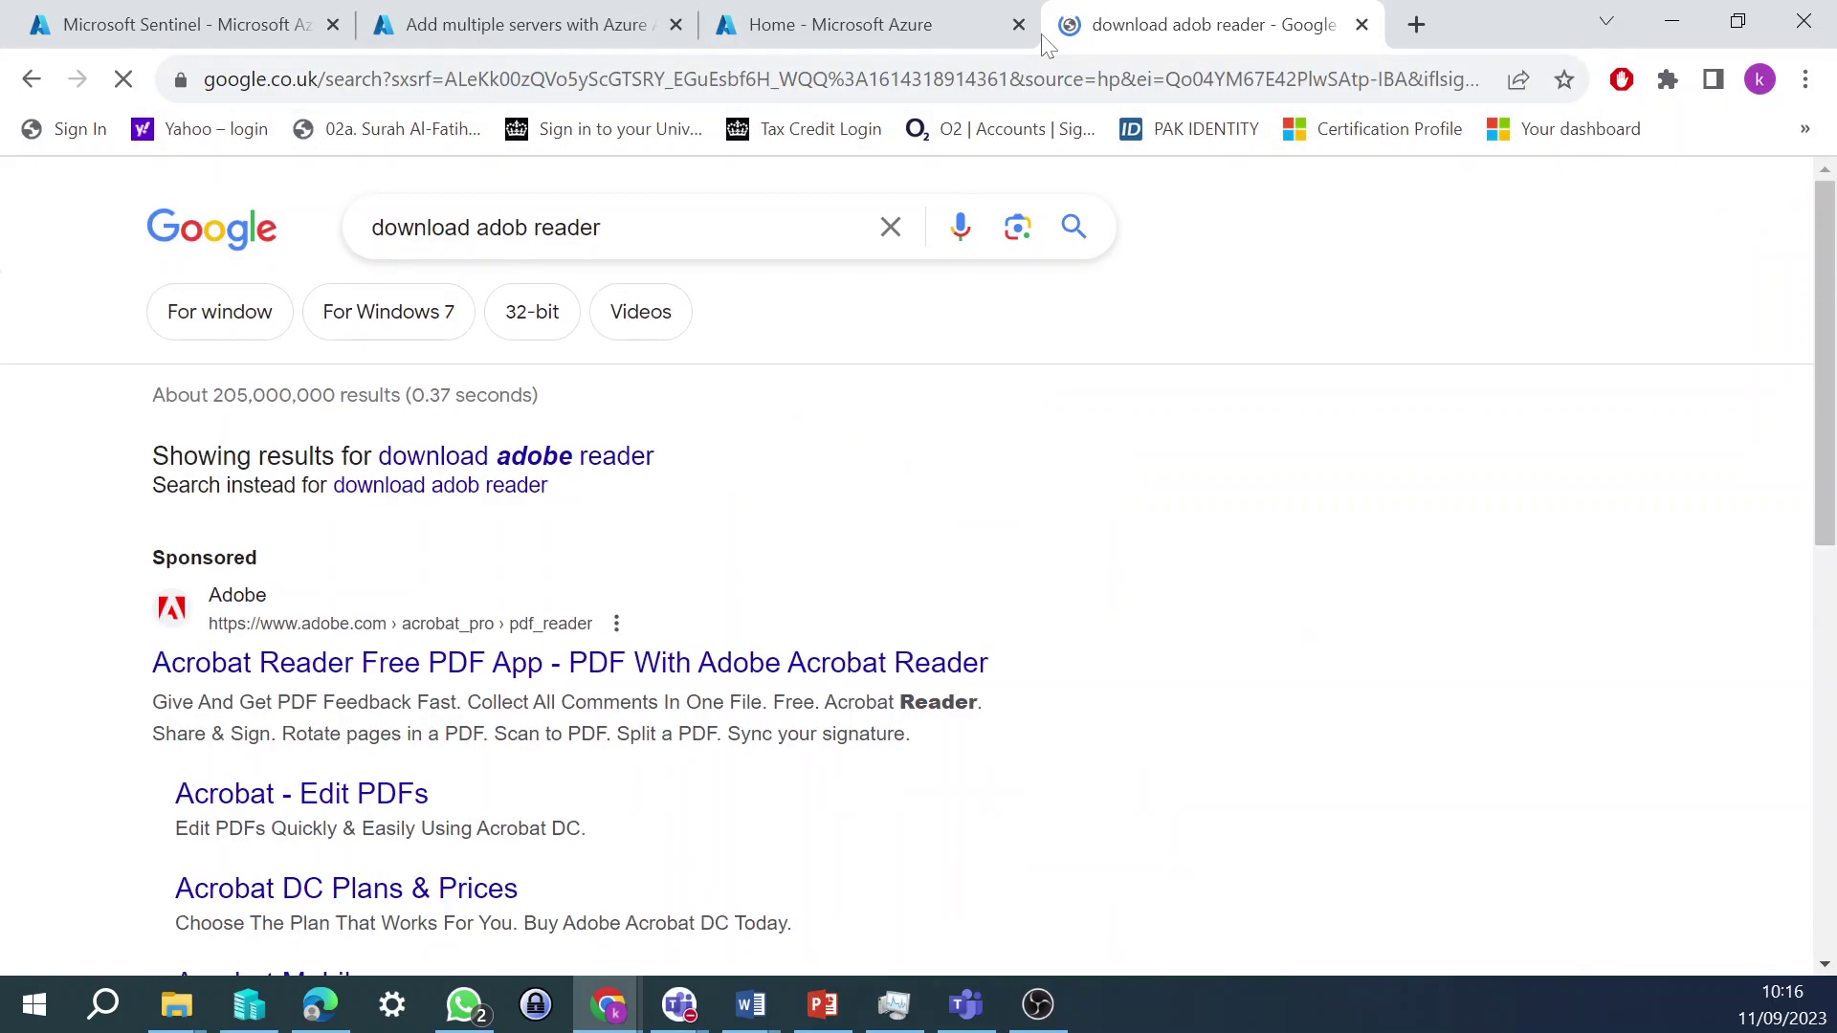
pyautogui.click(727, 668)
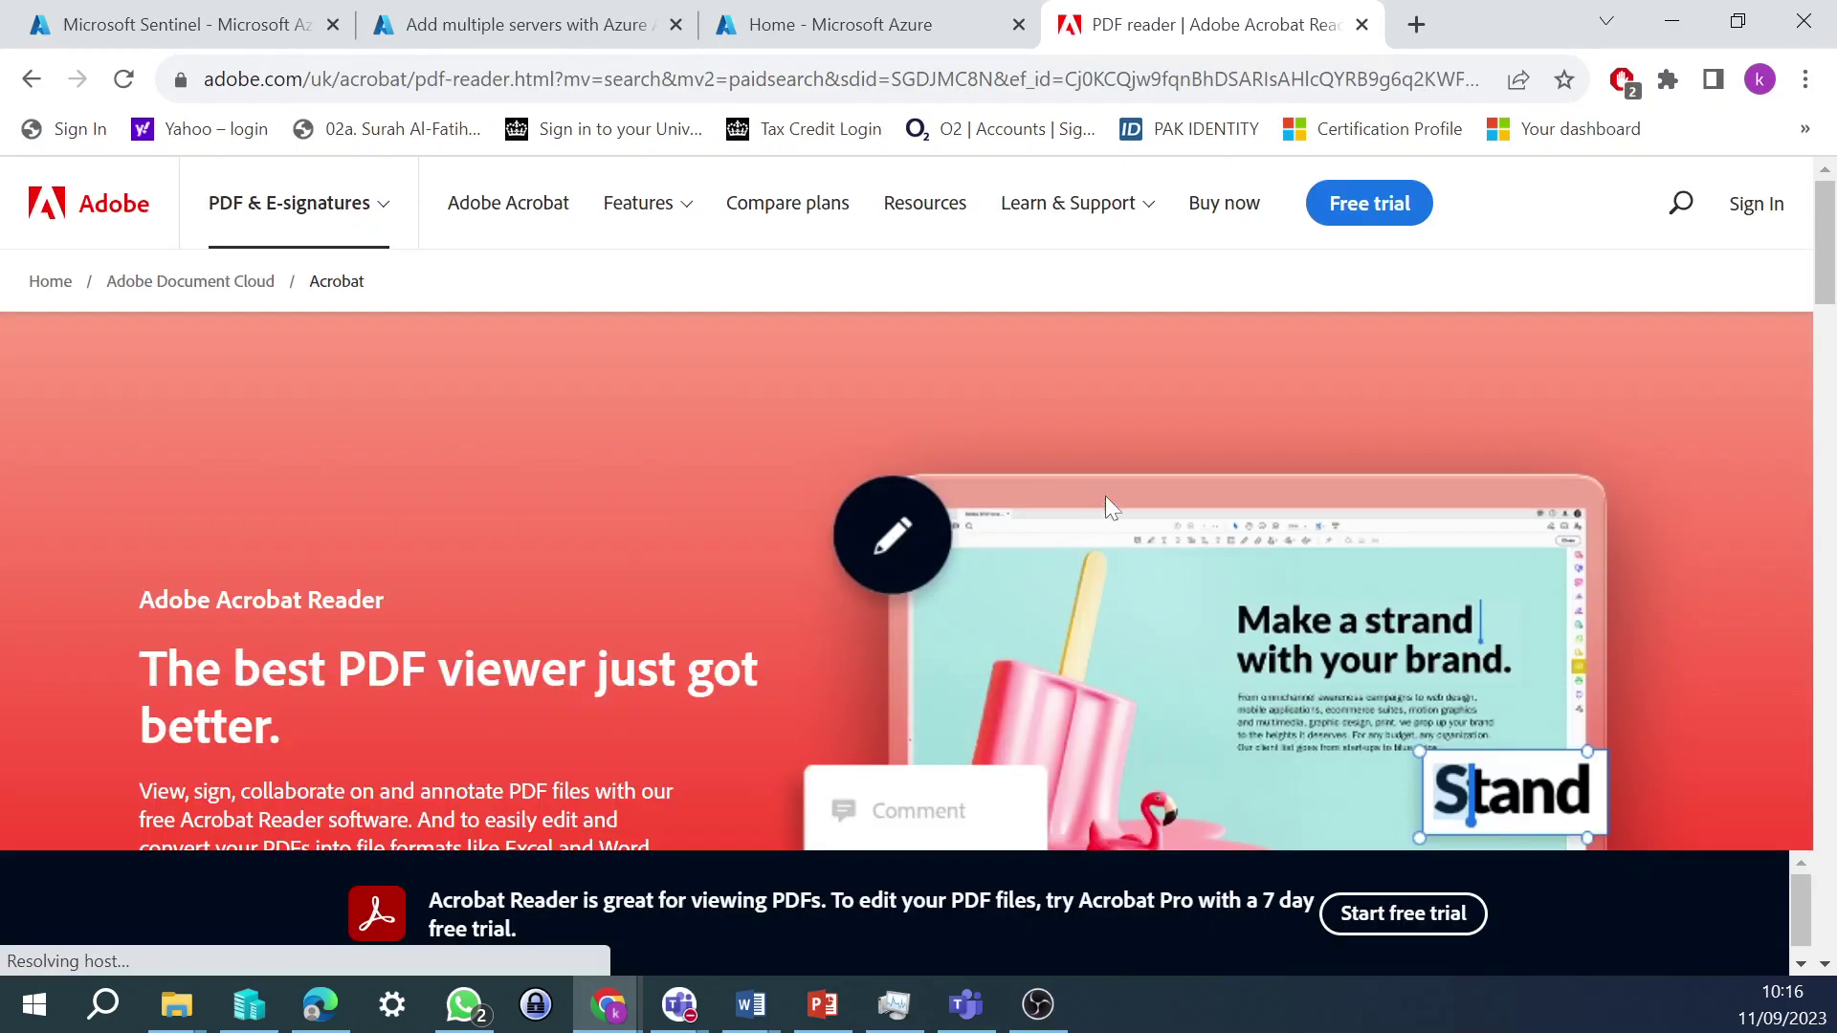
# - Accept all cookies on the Adobe page, view the PDF Reader download option and close the tab
pyautogui.scroll(-3, 1436, 408)
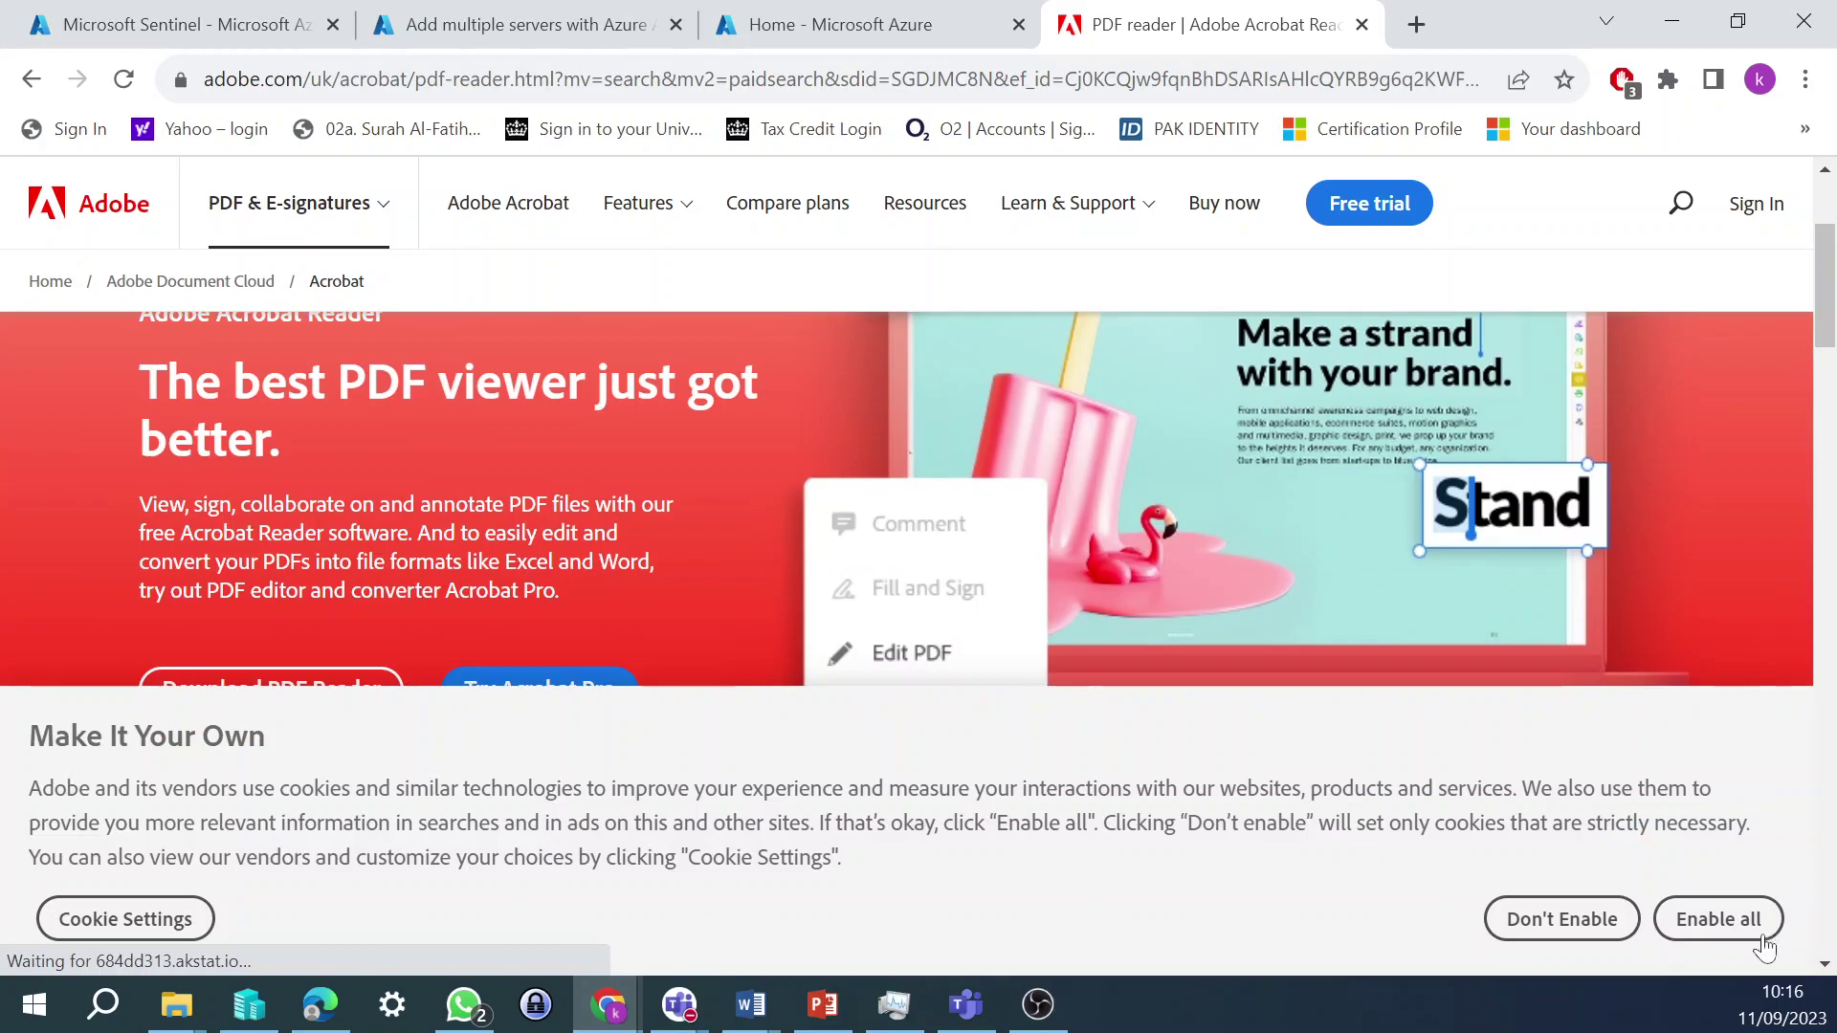
pyautogui.click(1736, 923)
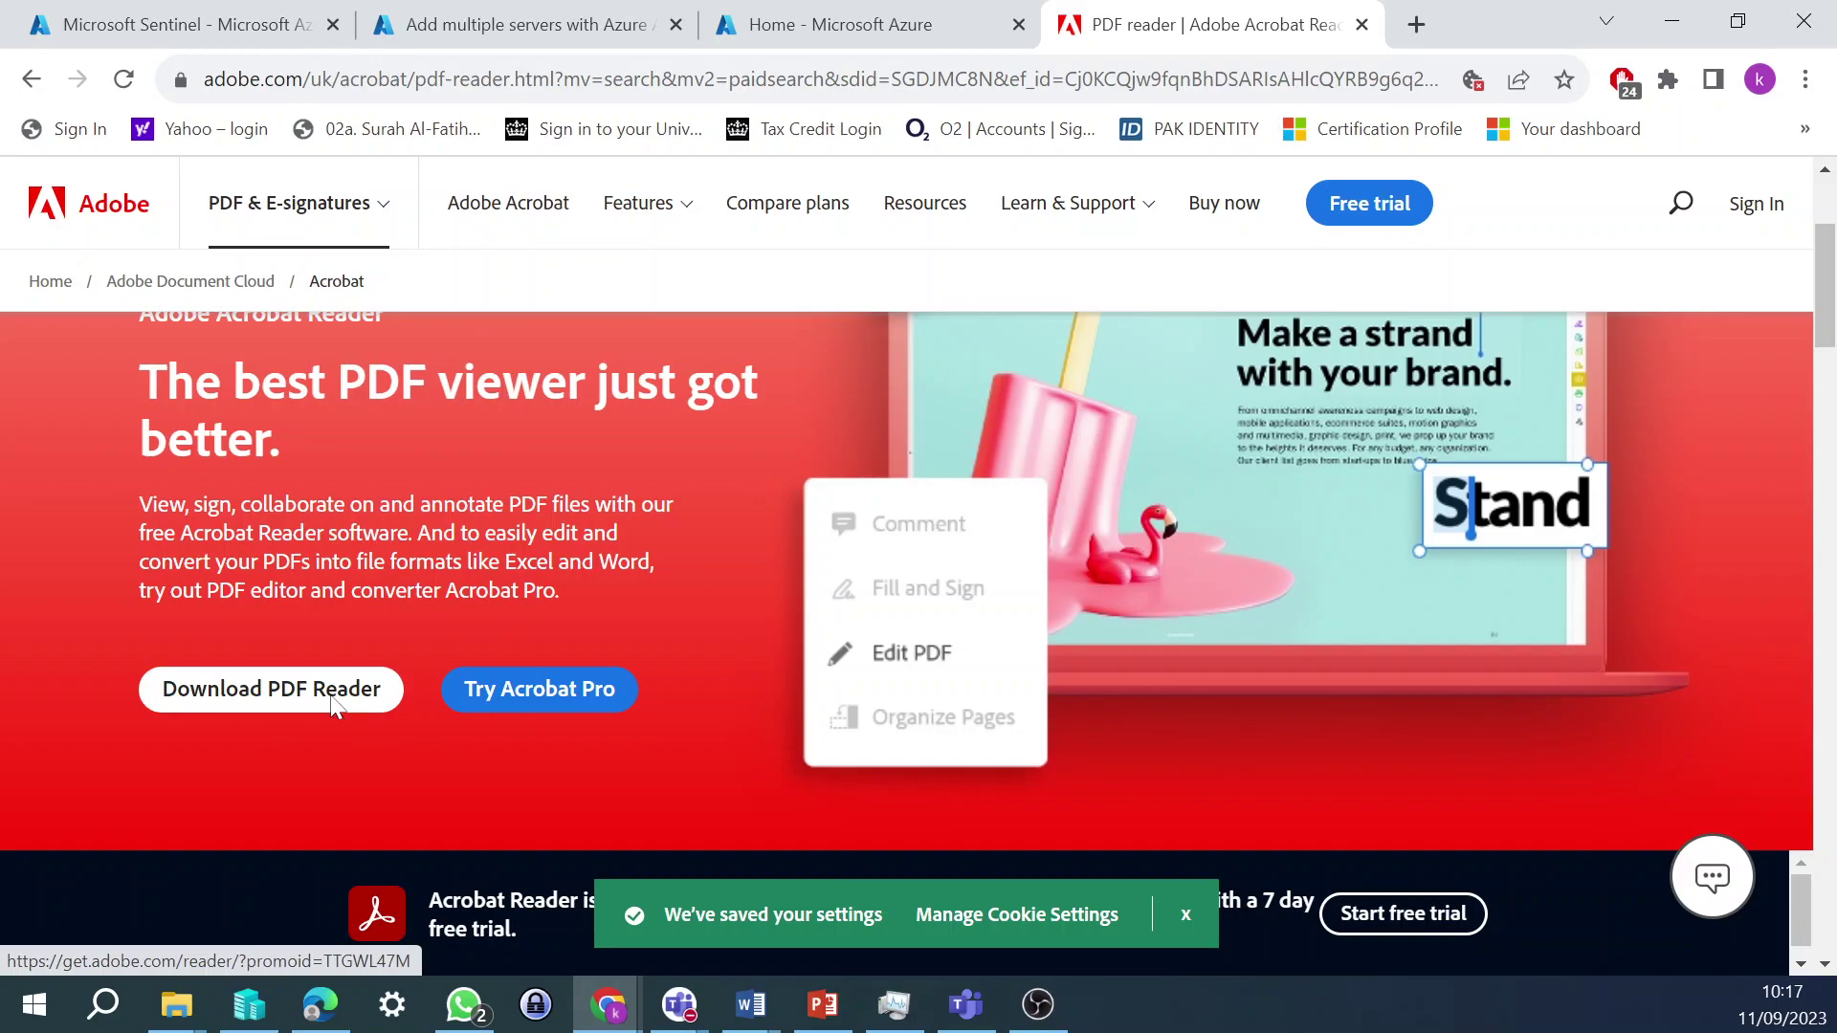
pyautogui.scroll(3, 972, 515)
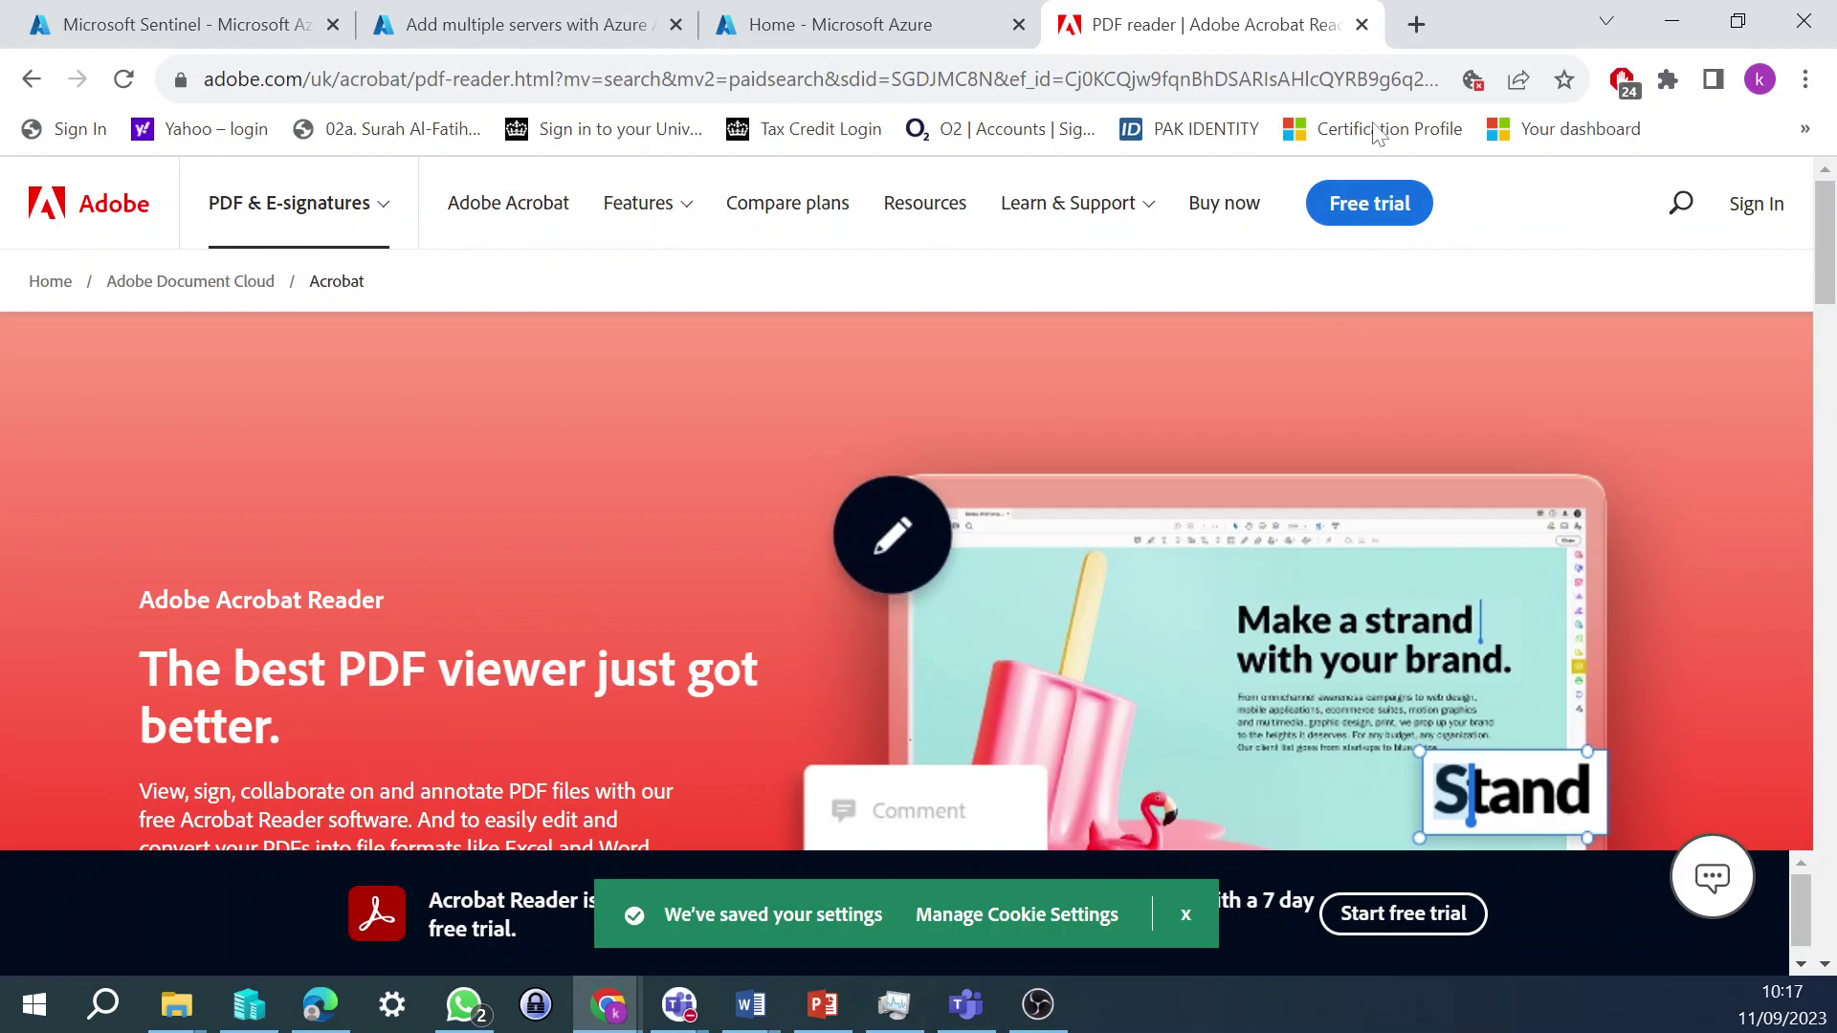
pyautogui.click(1359, 26)
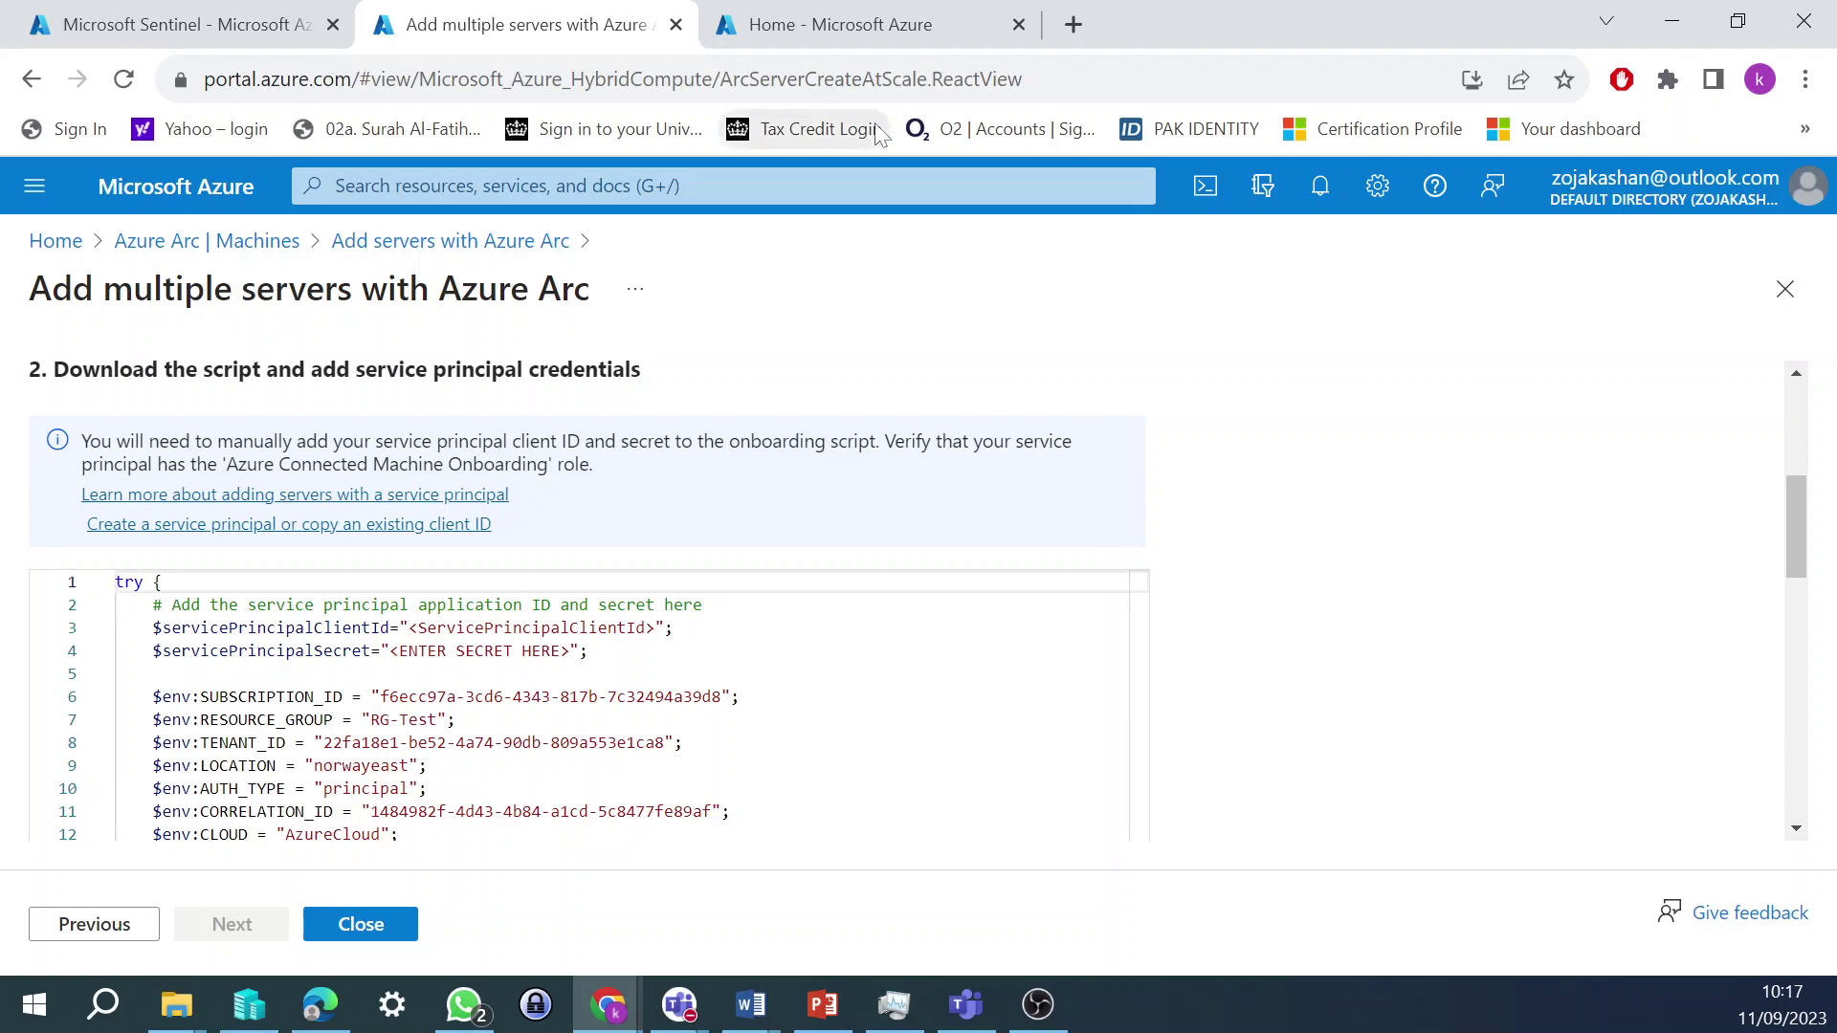
# - Review the service principal and environment variable lines of the onboarding script and minimize the browser
pyautogui.scroll(3, 771, 714)
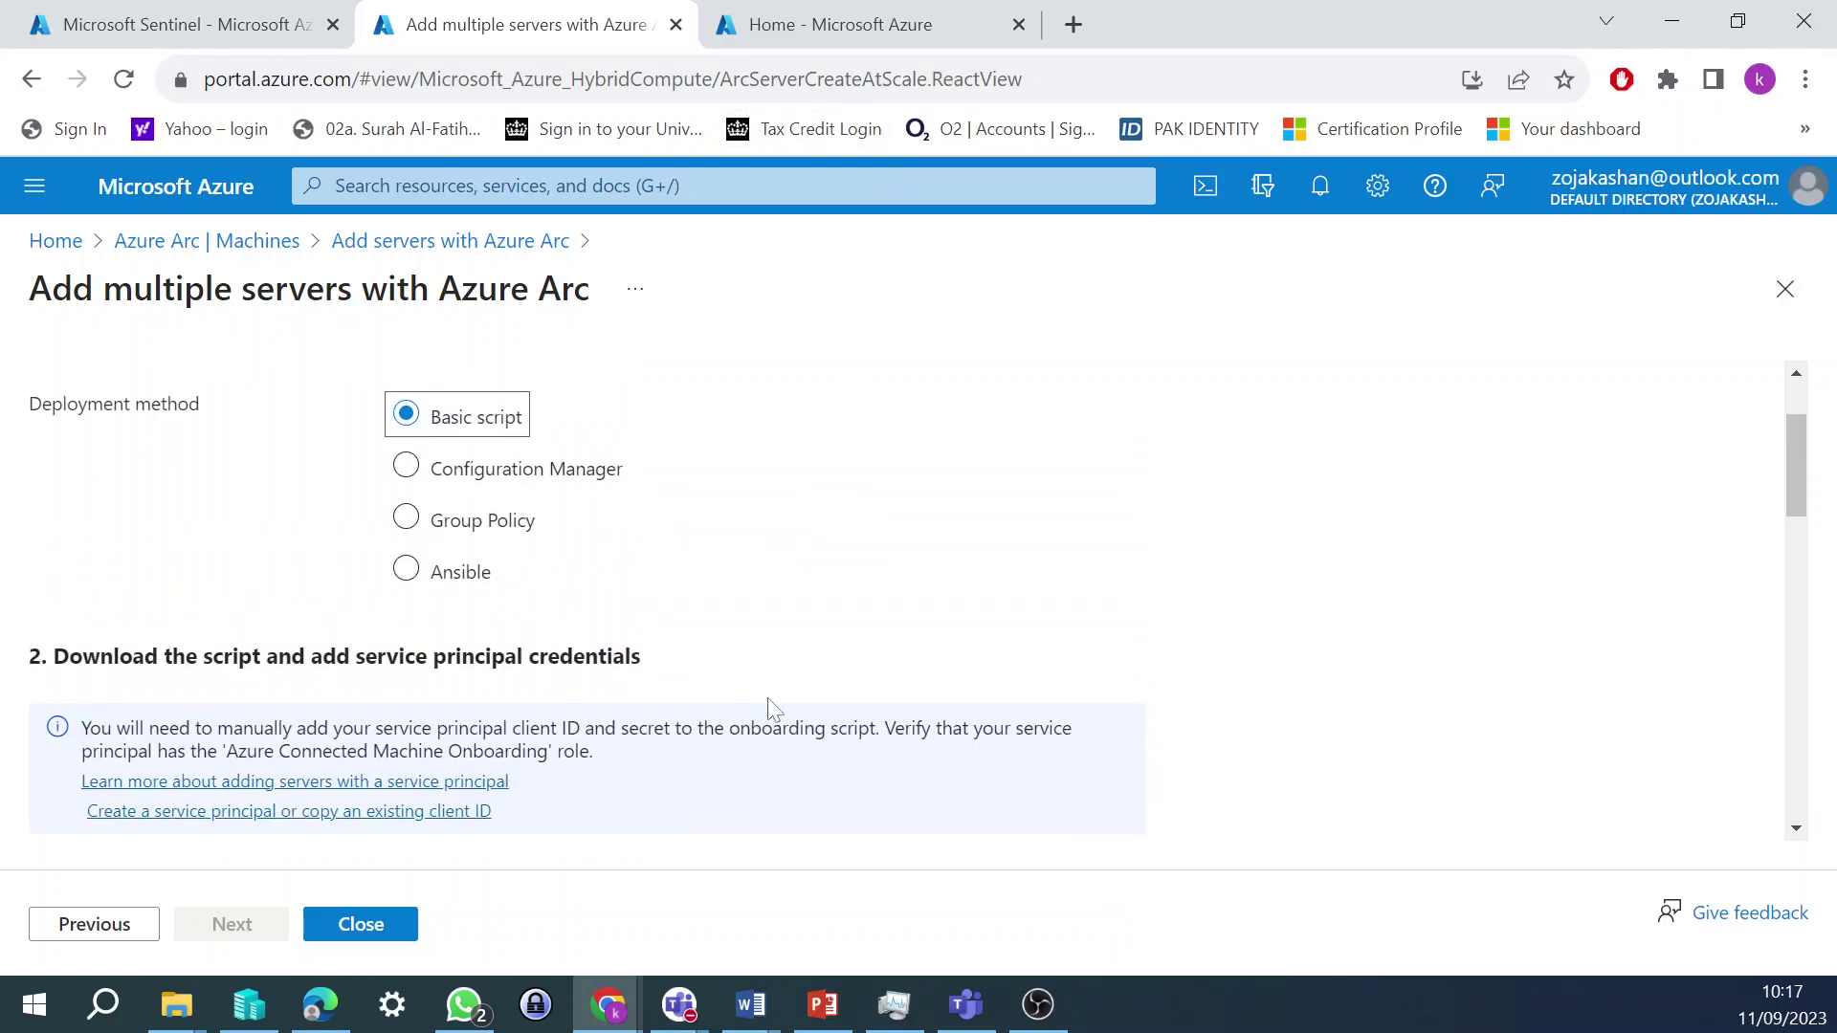
pyautogui.scroll(-3, 771, 714)
pyautogui.scroll(-2, 1165, 673)
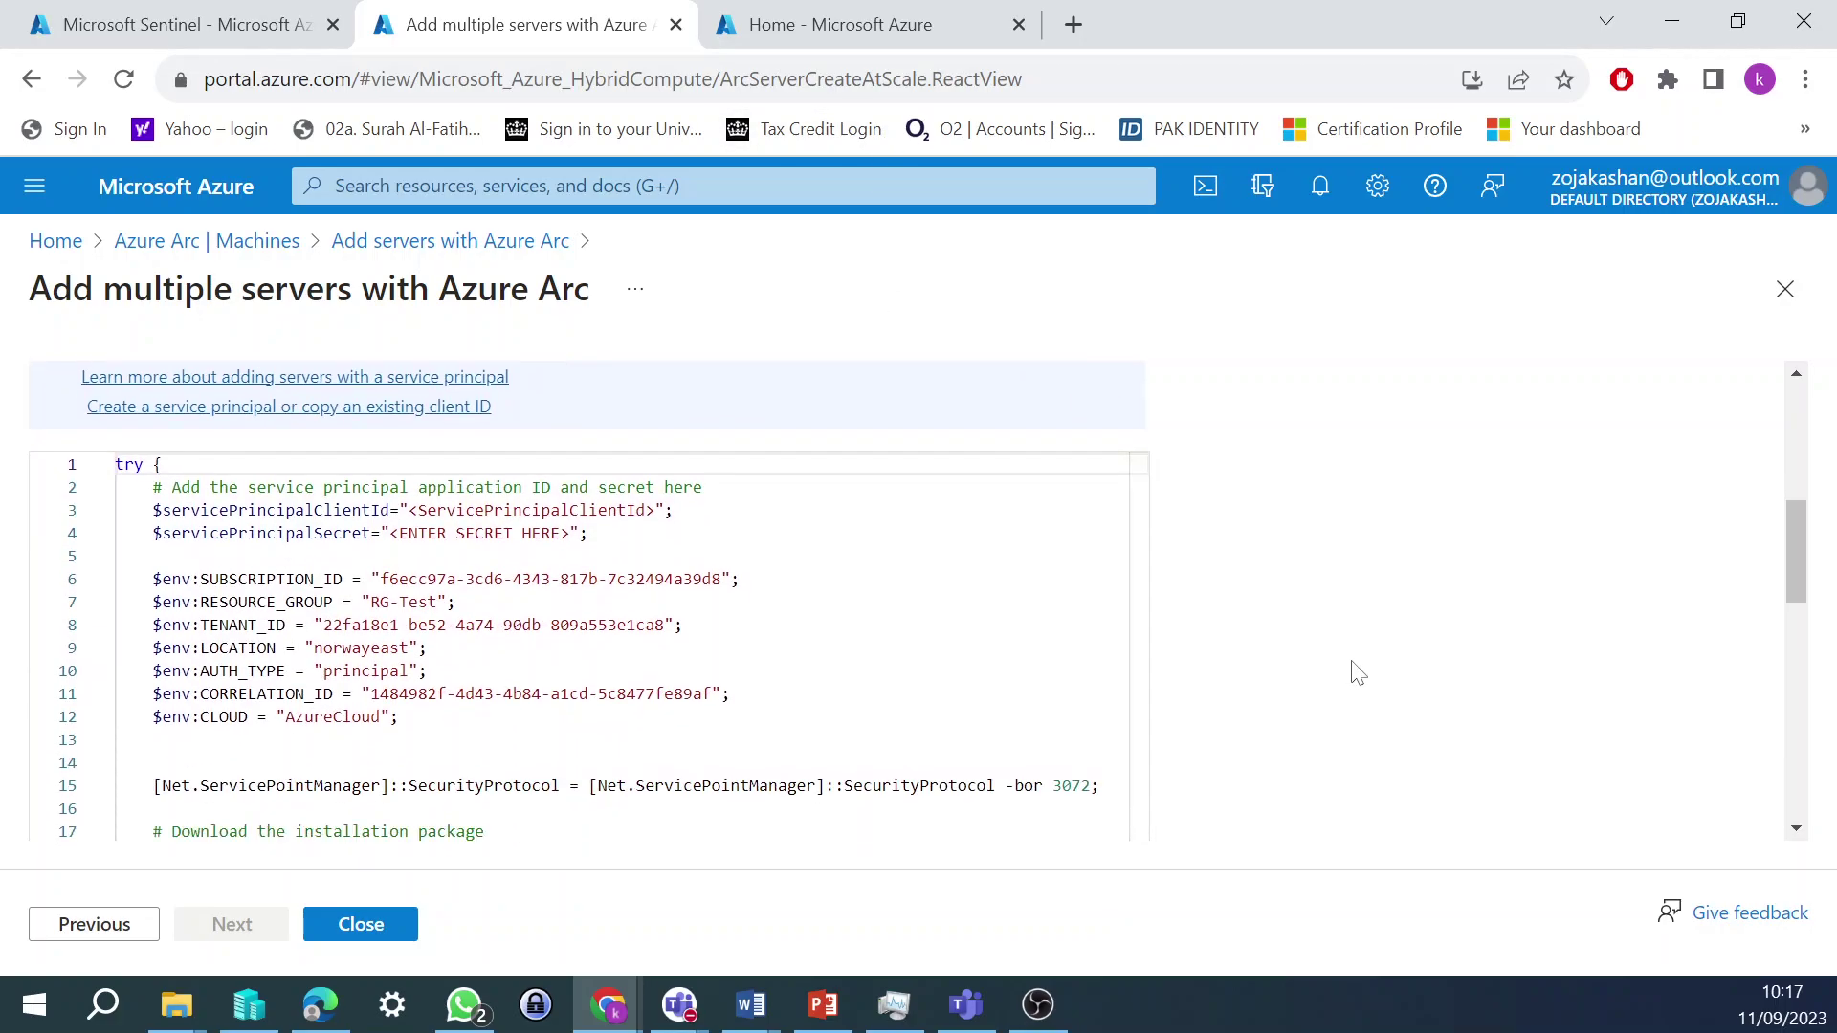
pyautogui.scroll(-1, 1133, 549)
pyautogui.moveTo(1138, 617); pyautogui.dragTo(1129, 565)
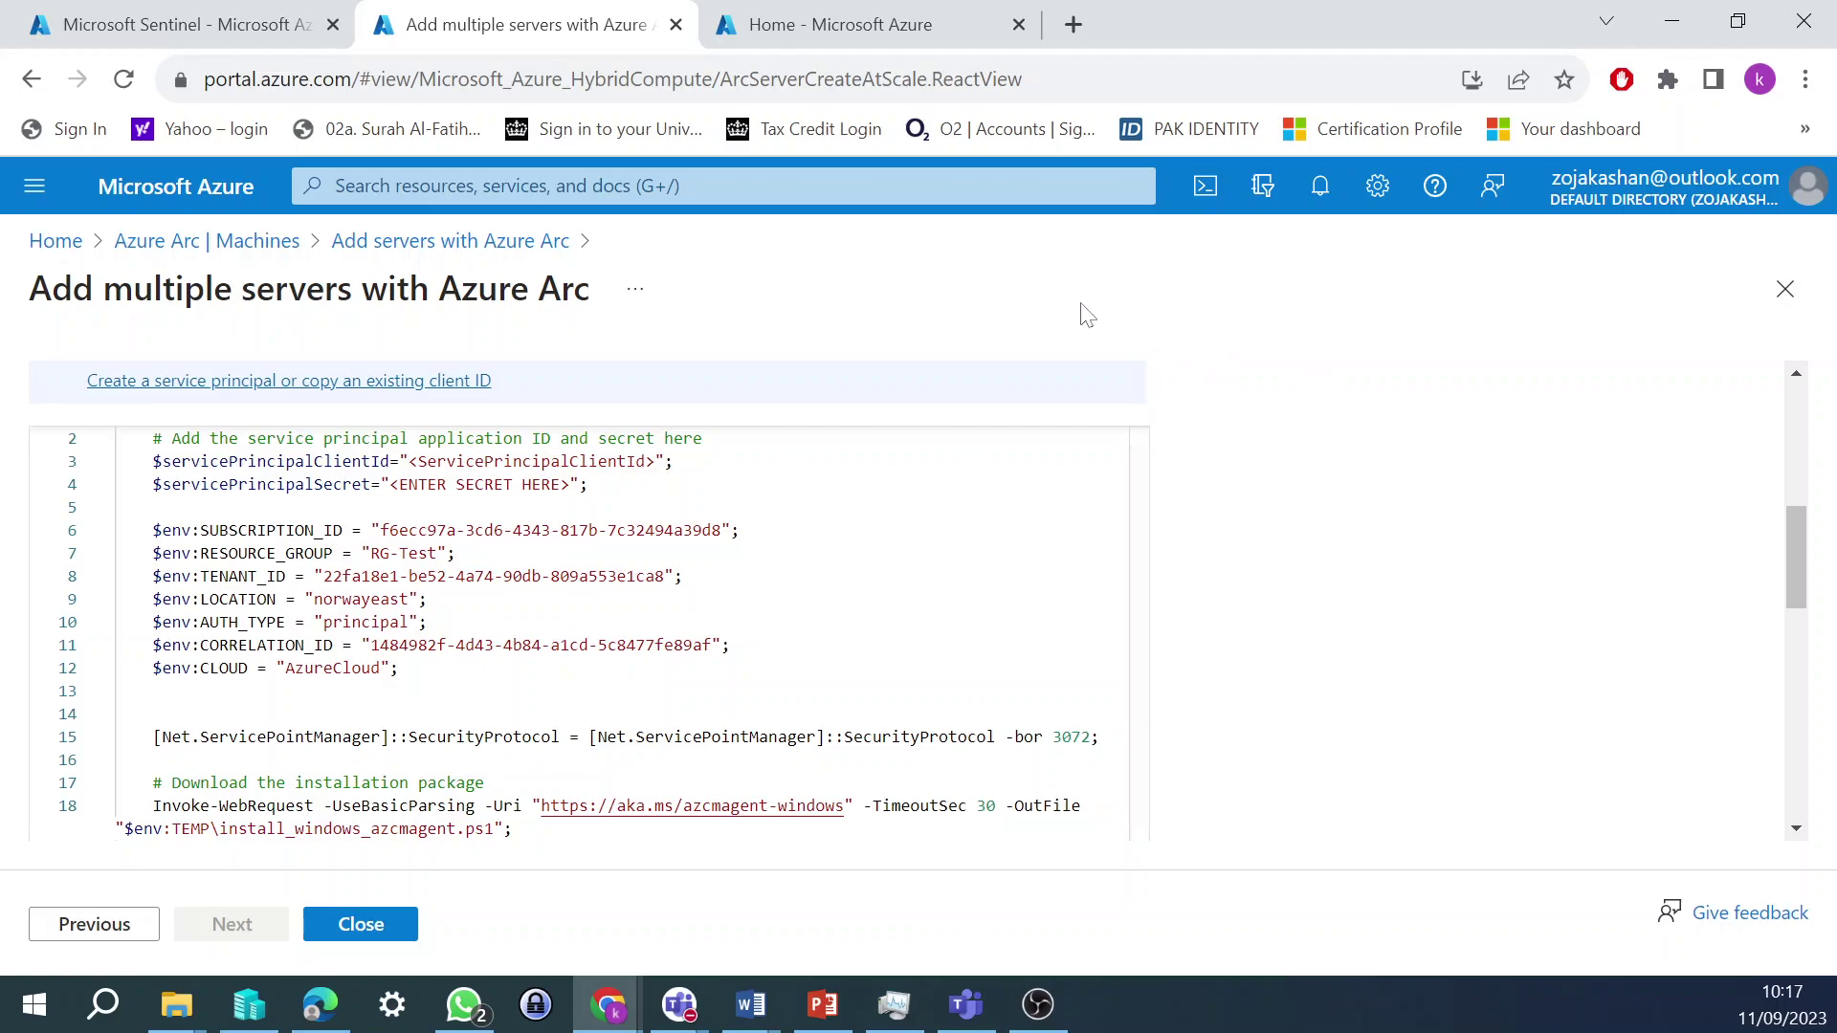
pyautogui.click(1672, 21)
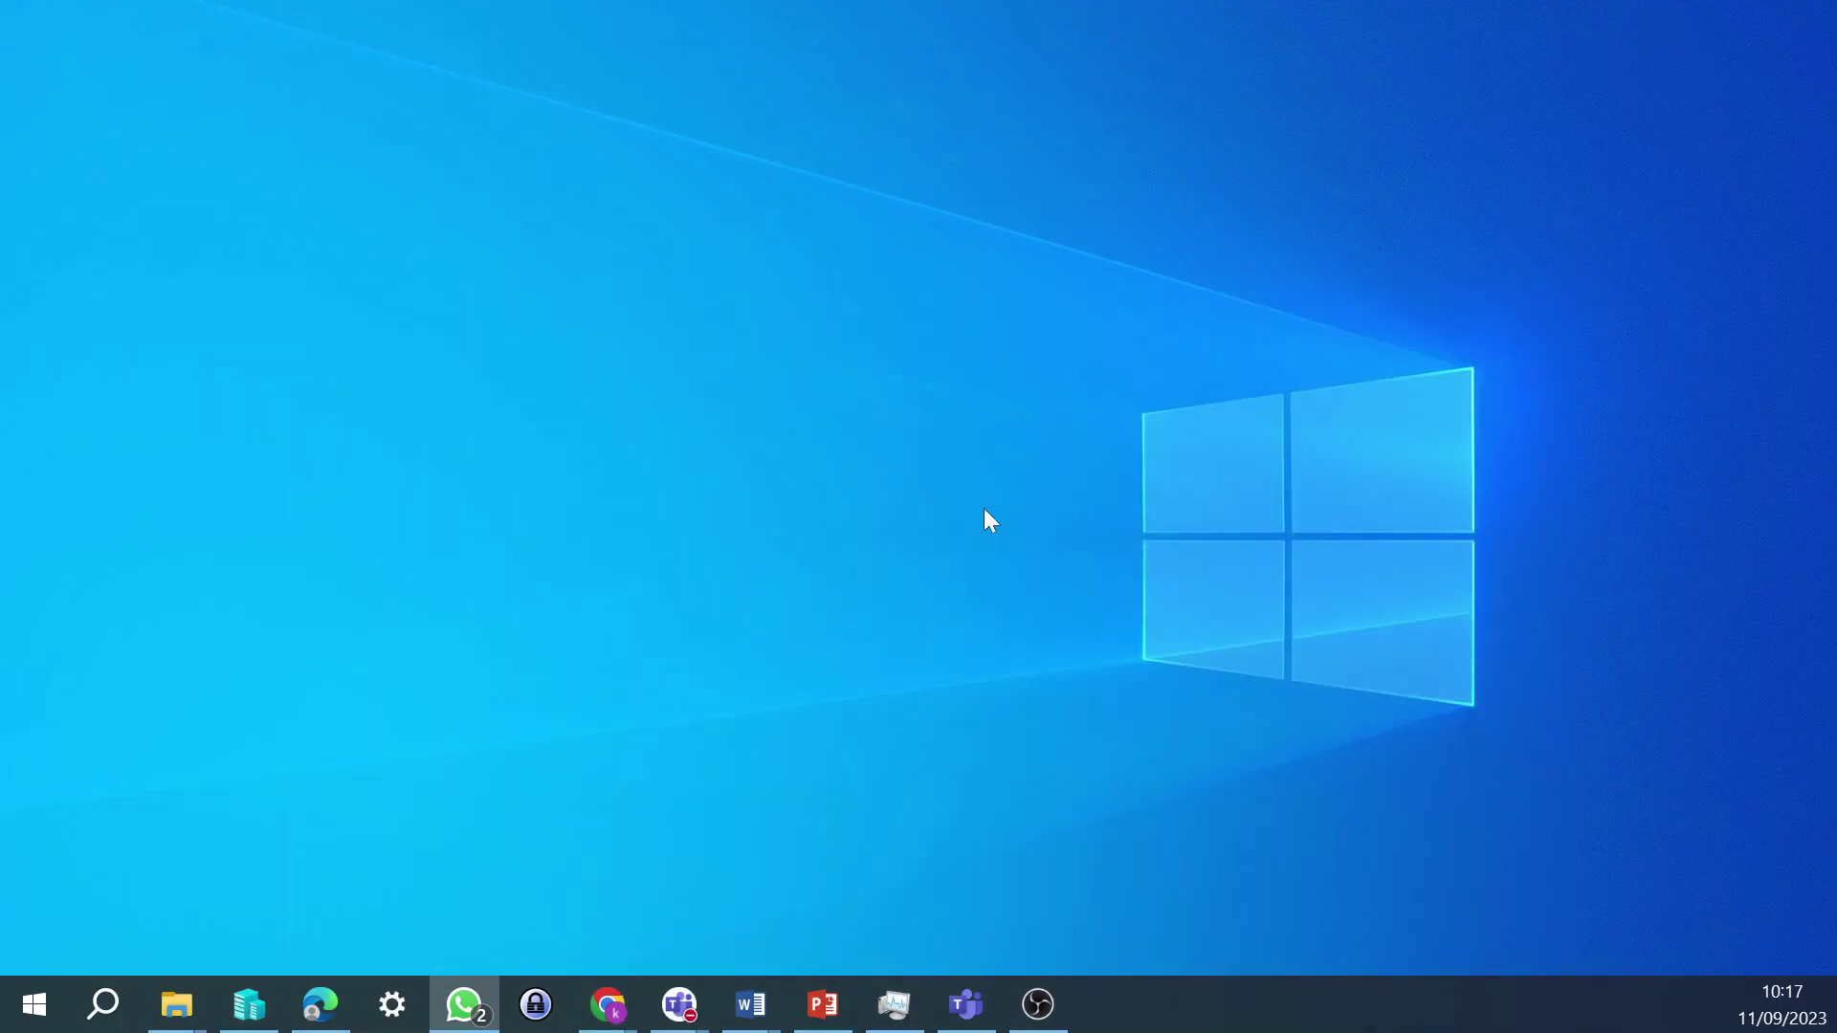